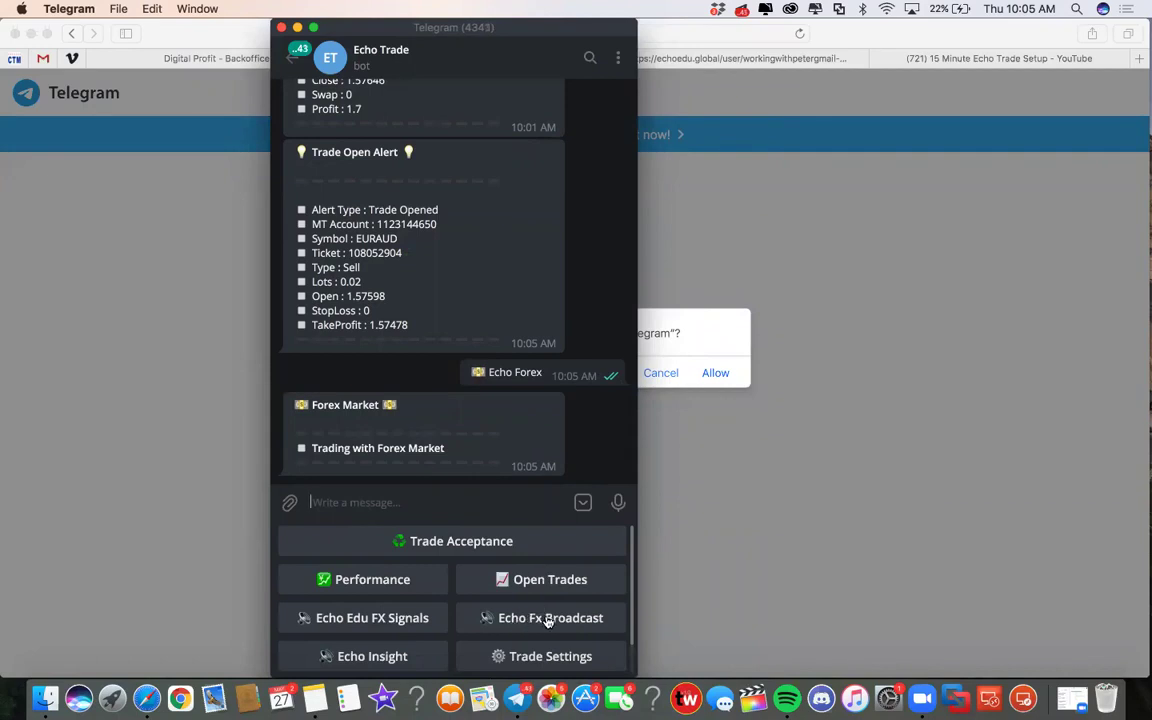
# Request the Echo Fx Broadcast product list and review the three listed Echo Forex products
pyautogui.click(548, 618)
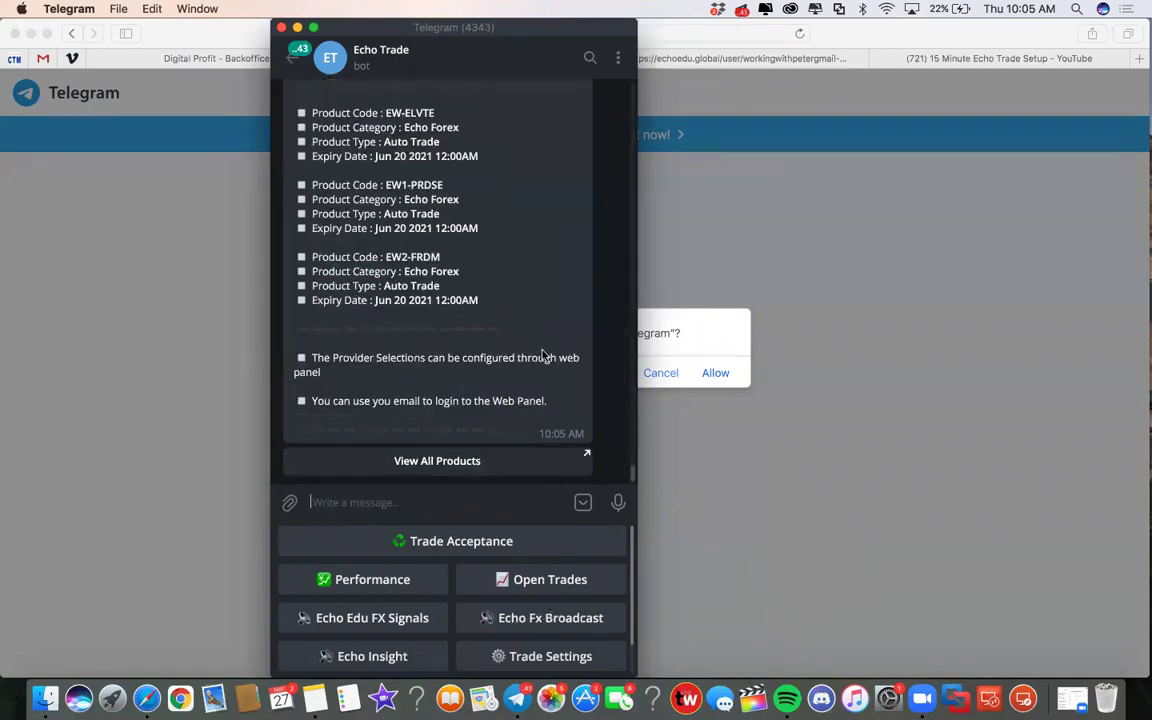
pyautogui.scroll(2, 506, 337)
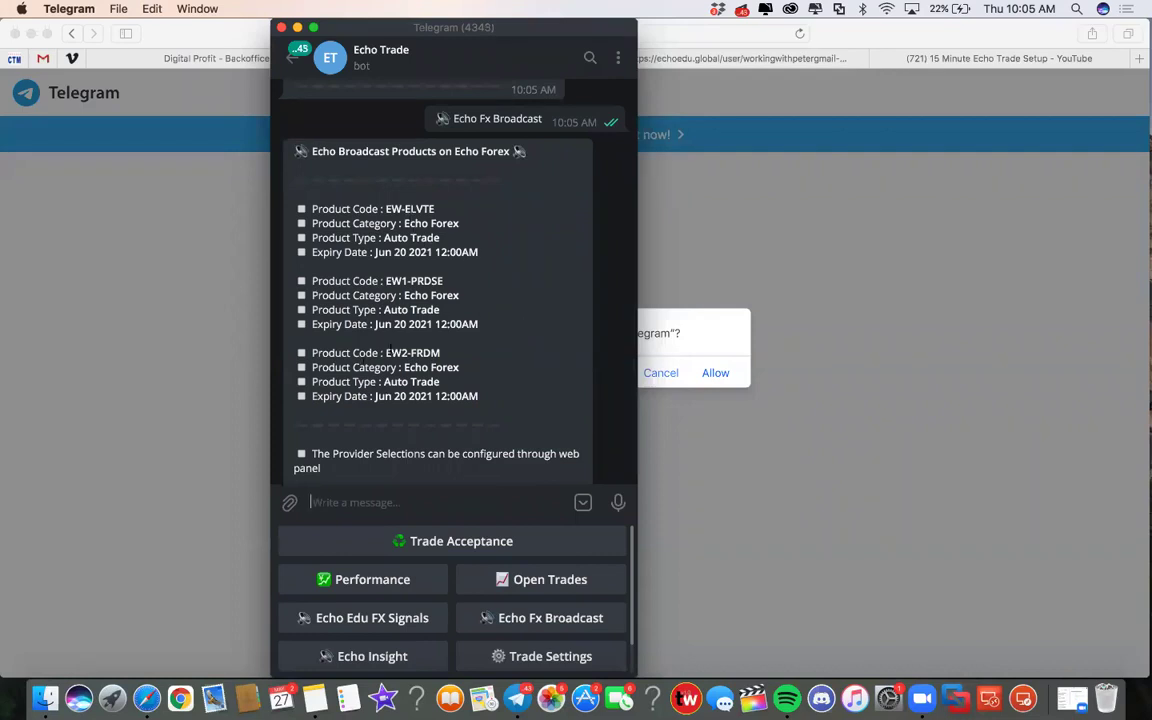
pyautogui.scroll(-2, 439, 310)
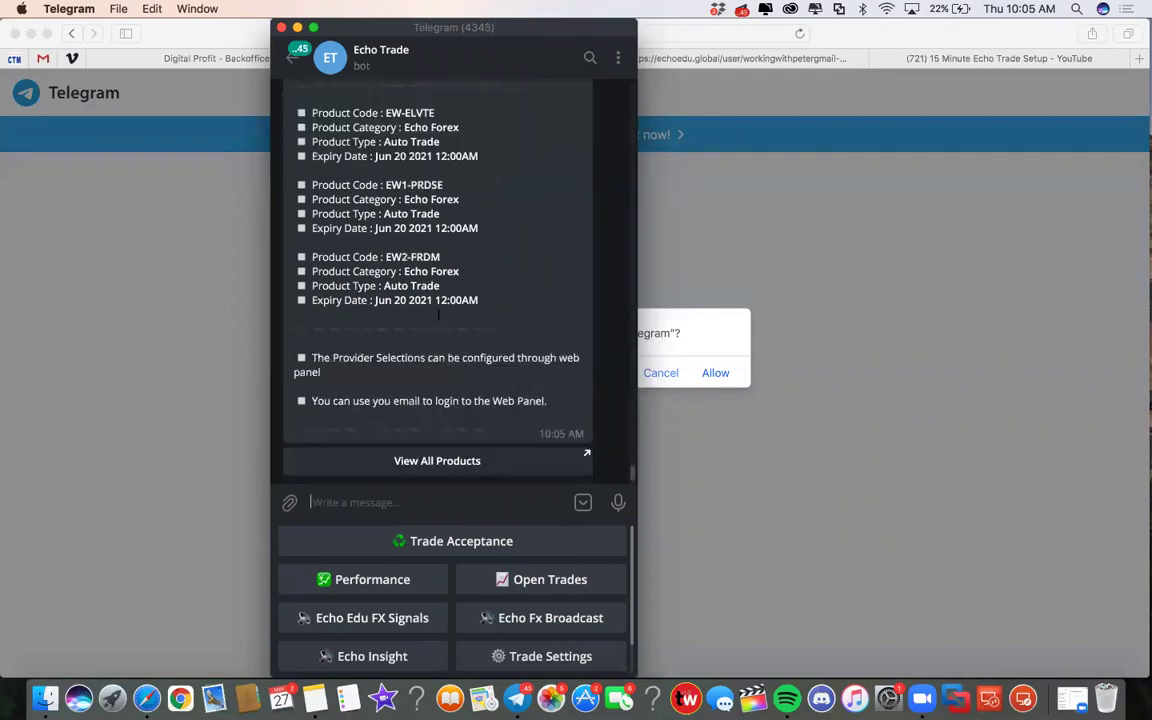
pyautogui.scroll(2, 415, 303)
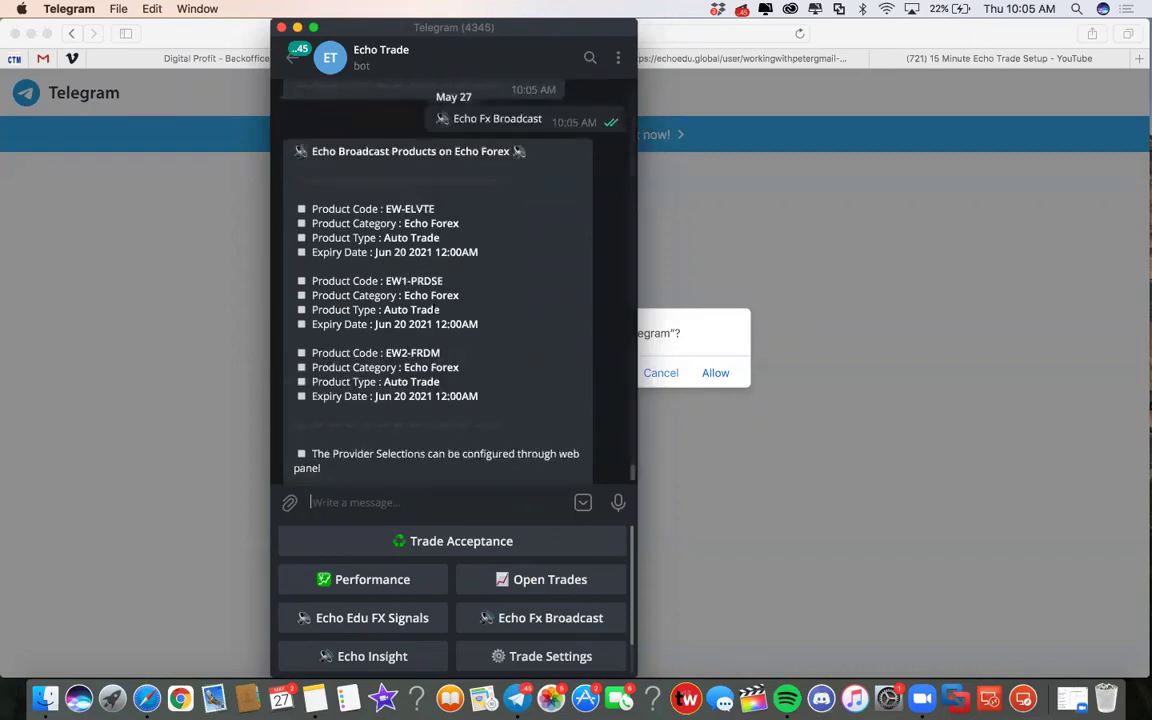
pyautogui.scroll(-2, 414, 301)
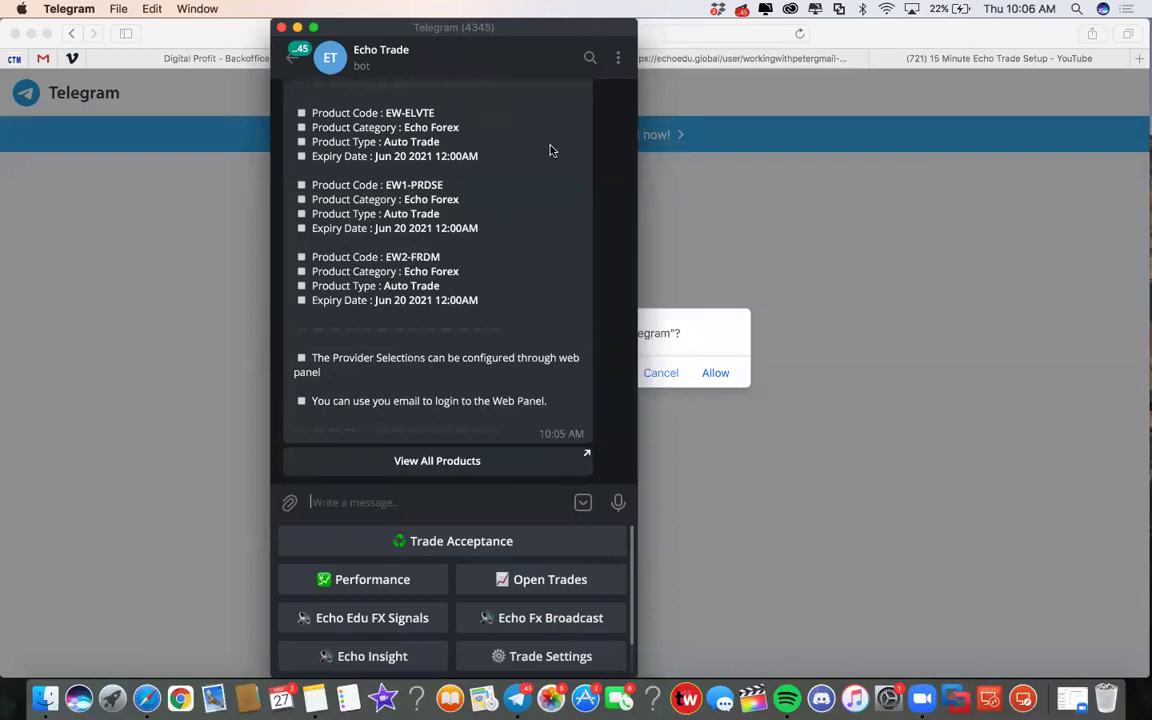
# Cancel the View All Products link and show the Echo Trade bot's info panel
pyautogui.click(428, 461)
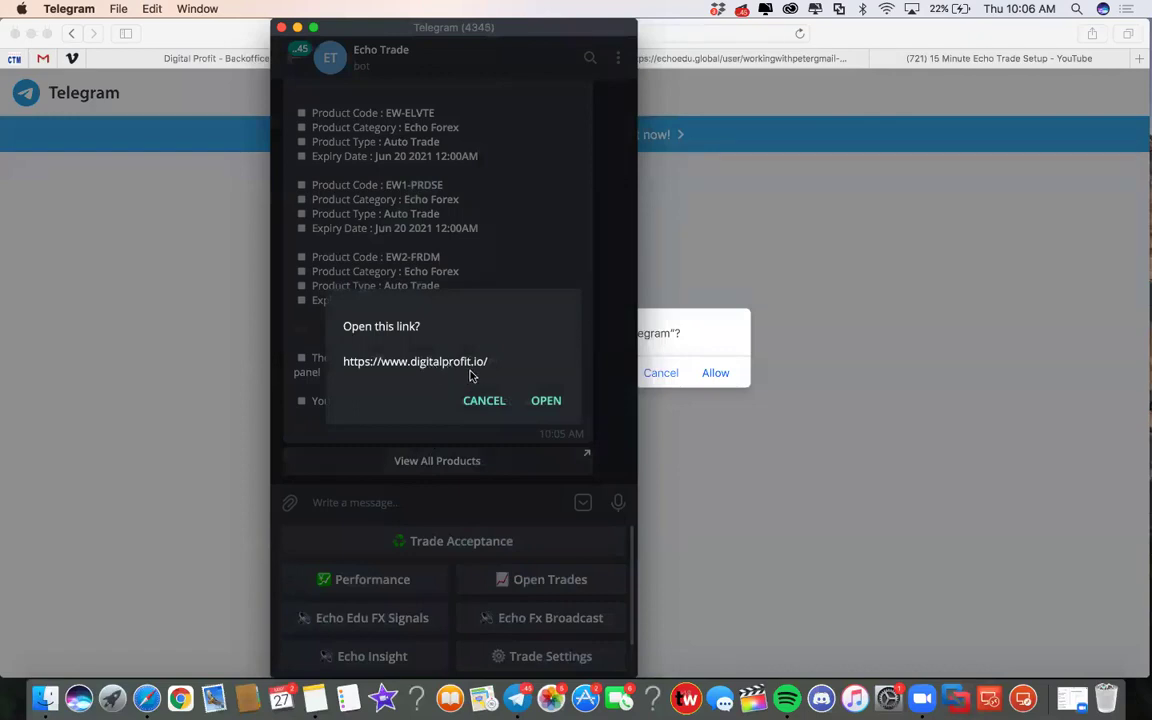
pyautogui.click(482, 403)
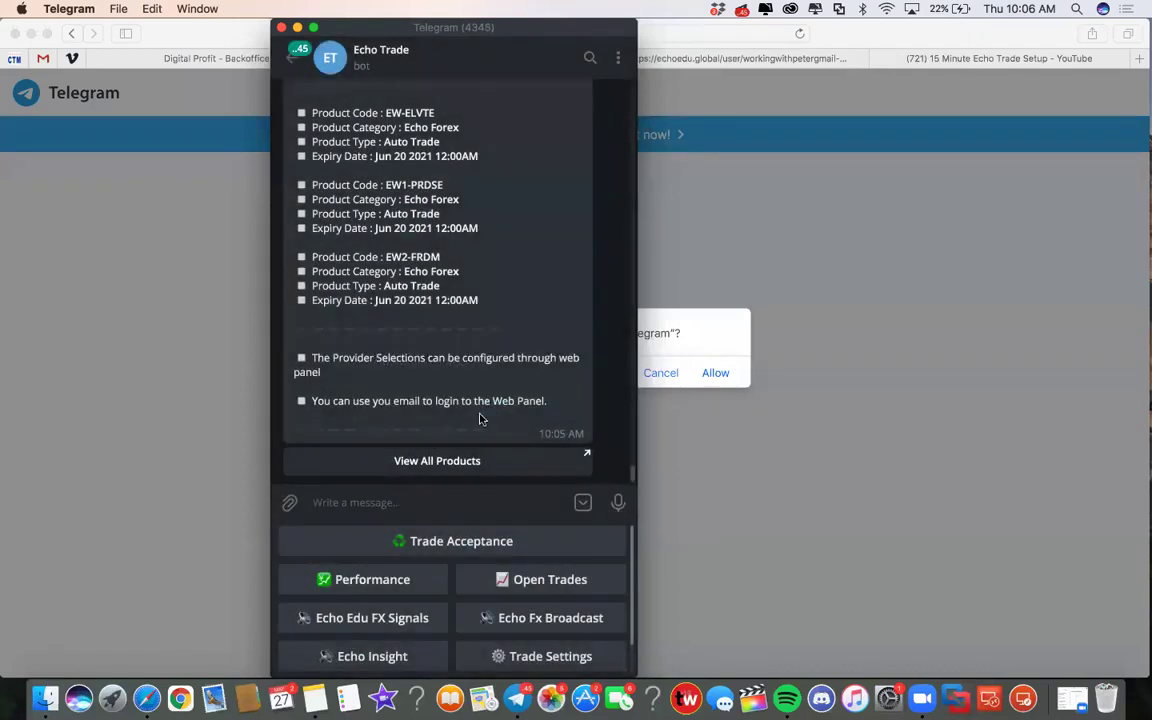
pyautogui.click(380, 55)
pyautogui.moveTo(407, 63); pyautogui.dragTo(202, 105)
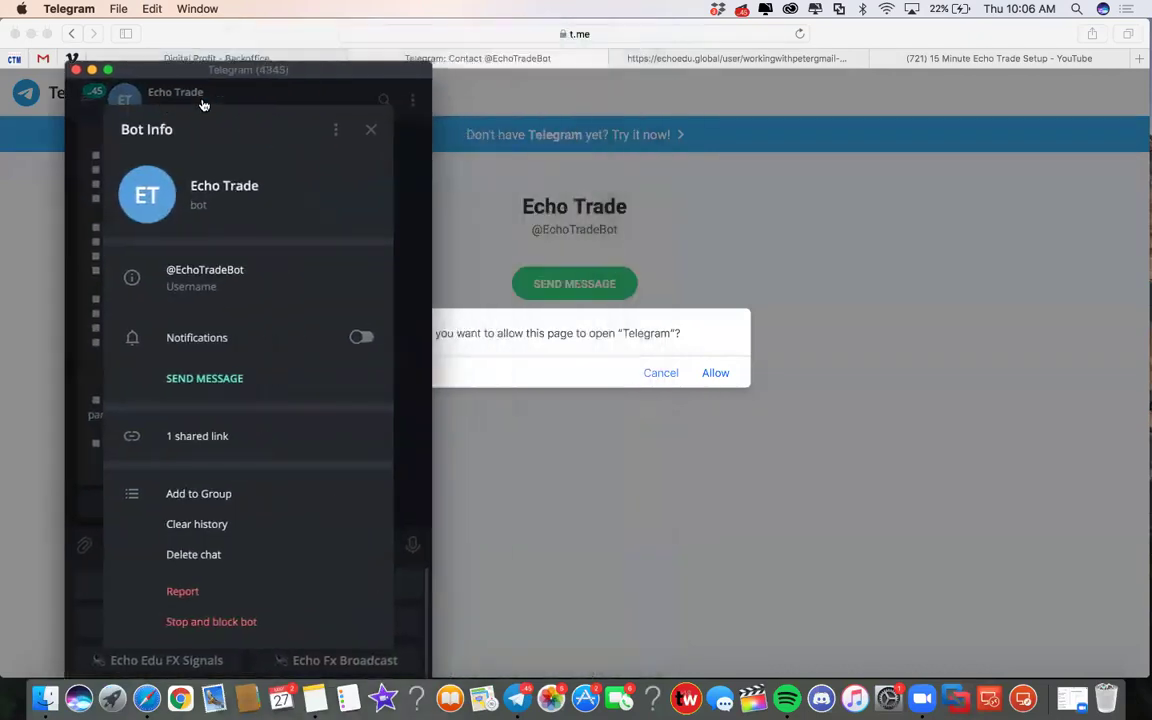
# Load echotradebot.com in a new Safari tab
pyautogui.click(290, 38)
pyautogui.press('super+t')
pyautogui.write('echotradebot.com')
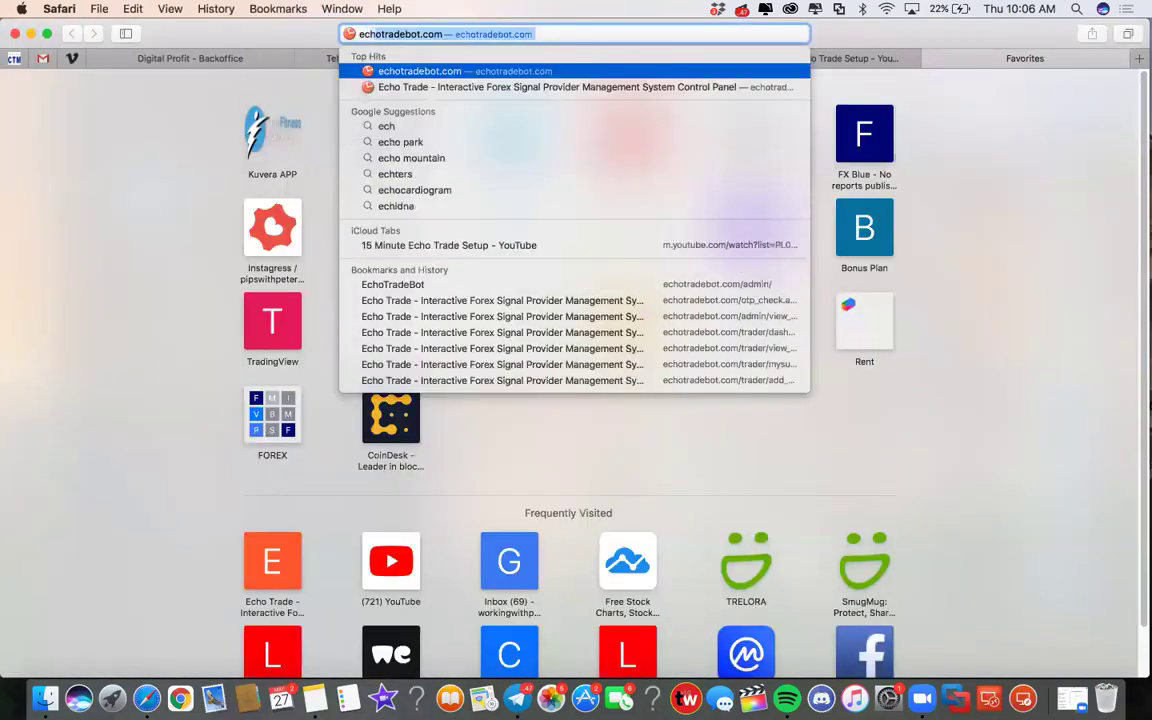
pyautogui.press('Return')
# Log in with the account e-mail address and focus the OTP PIN field
pyautogui.click(536, 290)
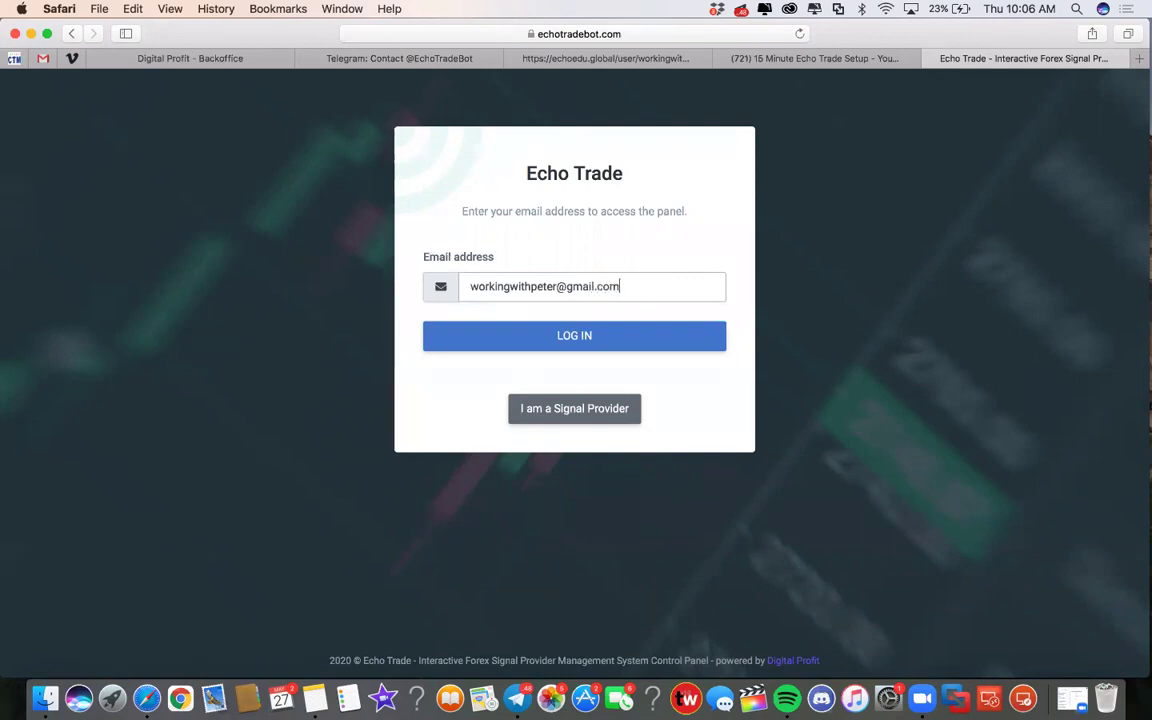
pyautogui.click(560, 336)
pyautogui.click(542, 274)
# Copy the Login OTP code from the Echo Trade bot's latest Telegram message
pyautogui.click(517, 698)
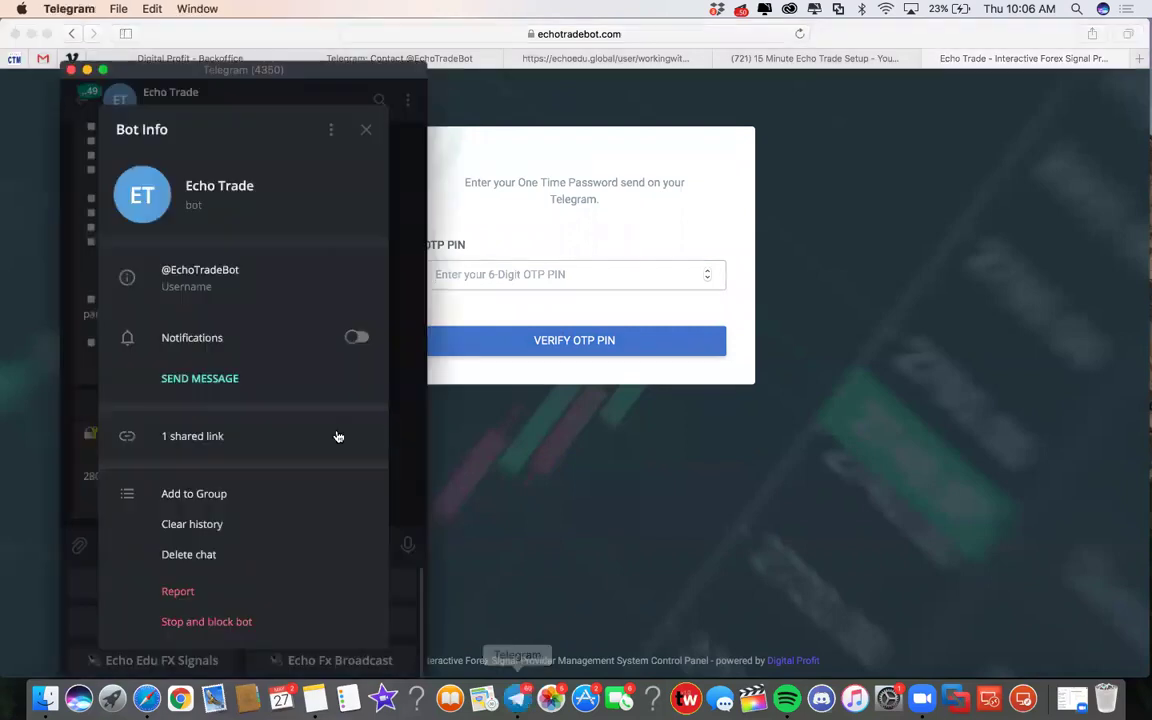
pyautogui.click(399, 258)
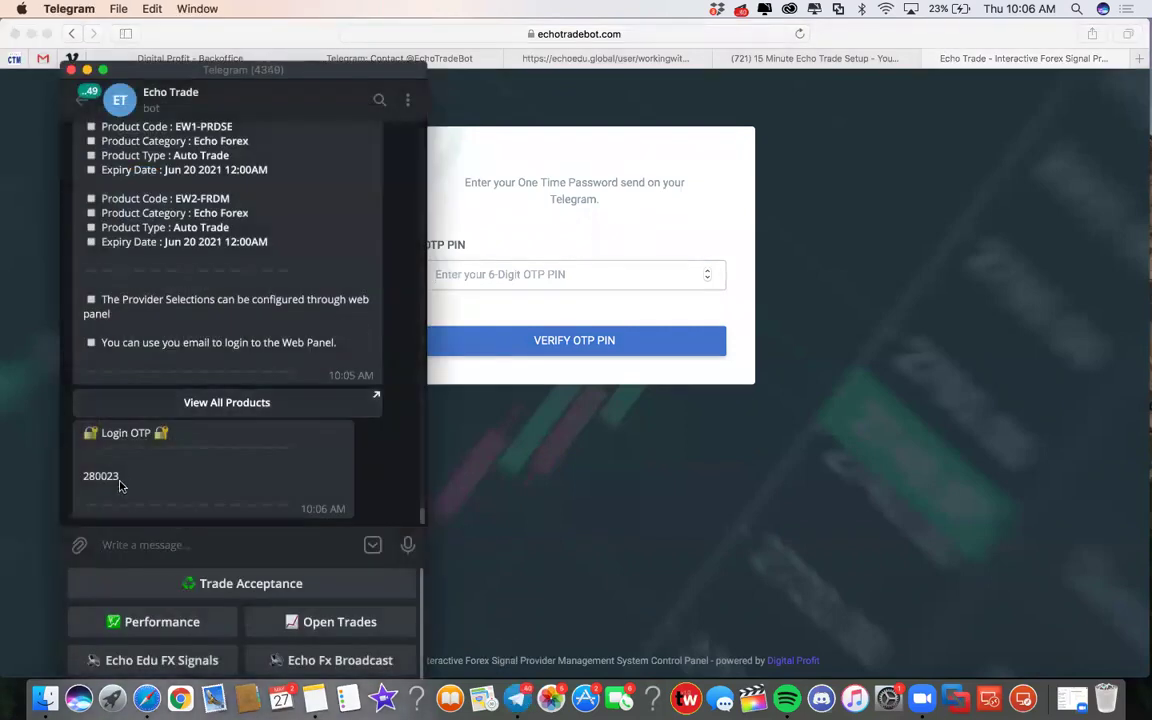
pyautogui.scroll(5, 226, 313)
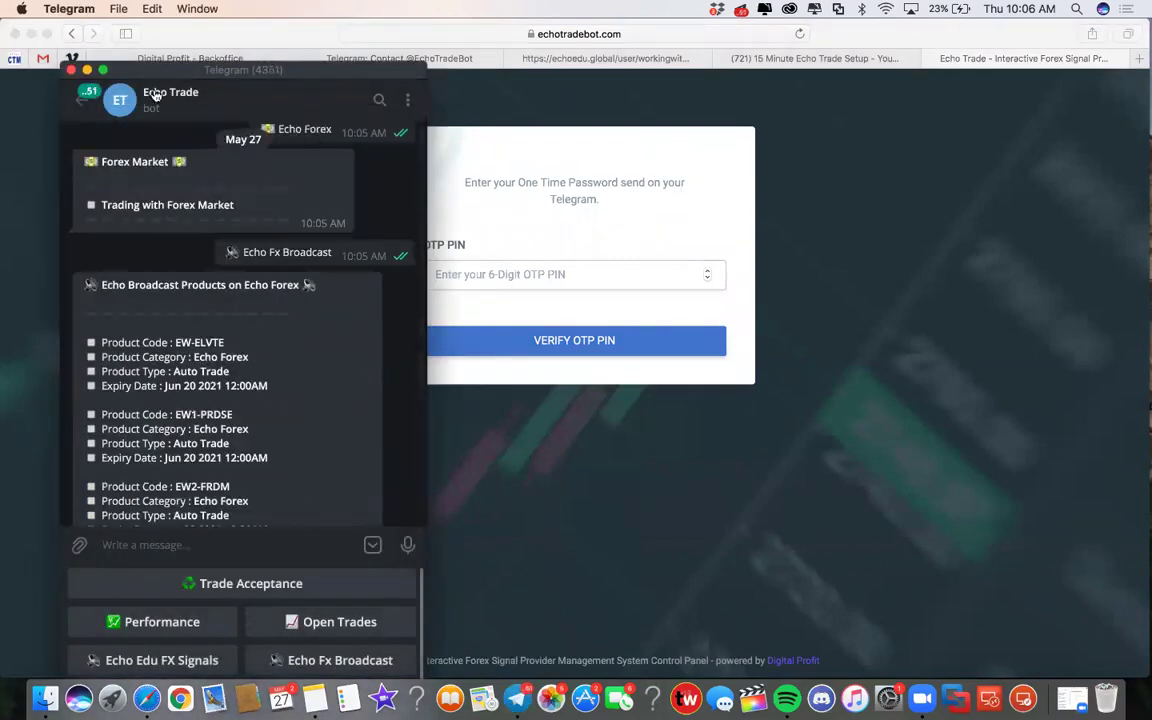
pyautogui.scroll(-5, 232, 447)
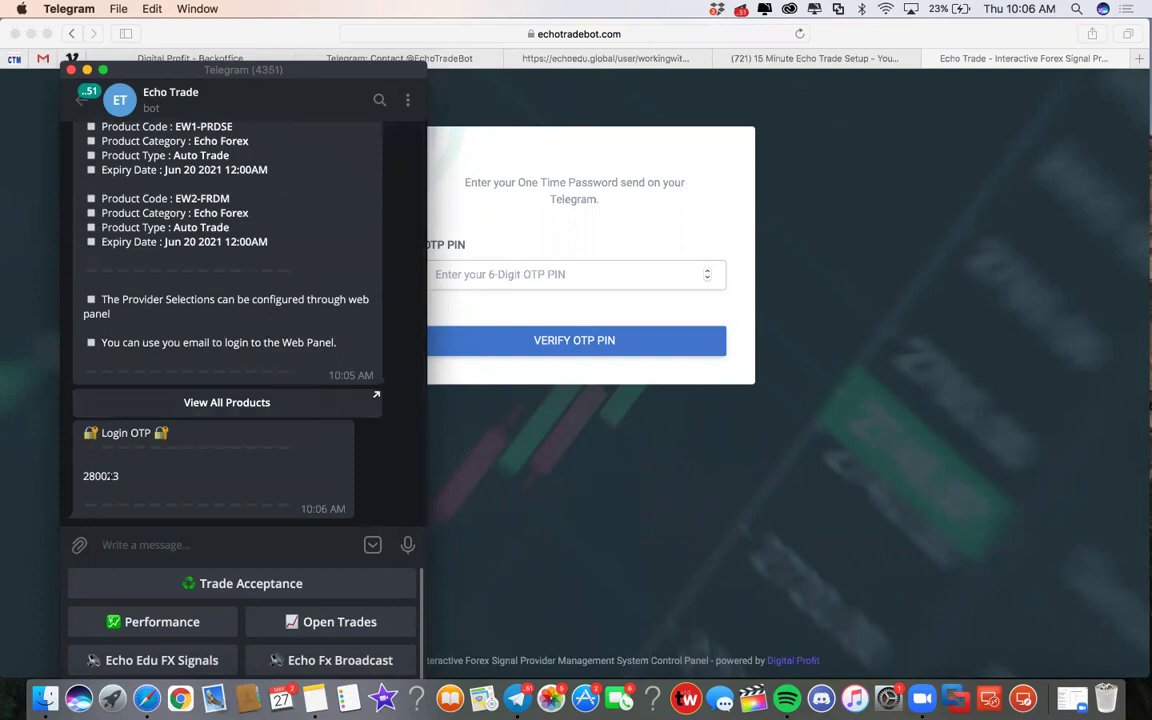
pyautogui.moveTo(118, 478); pyautogui.dragTo(84, 478)
pyautogui.rightClick(100, 482)
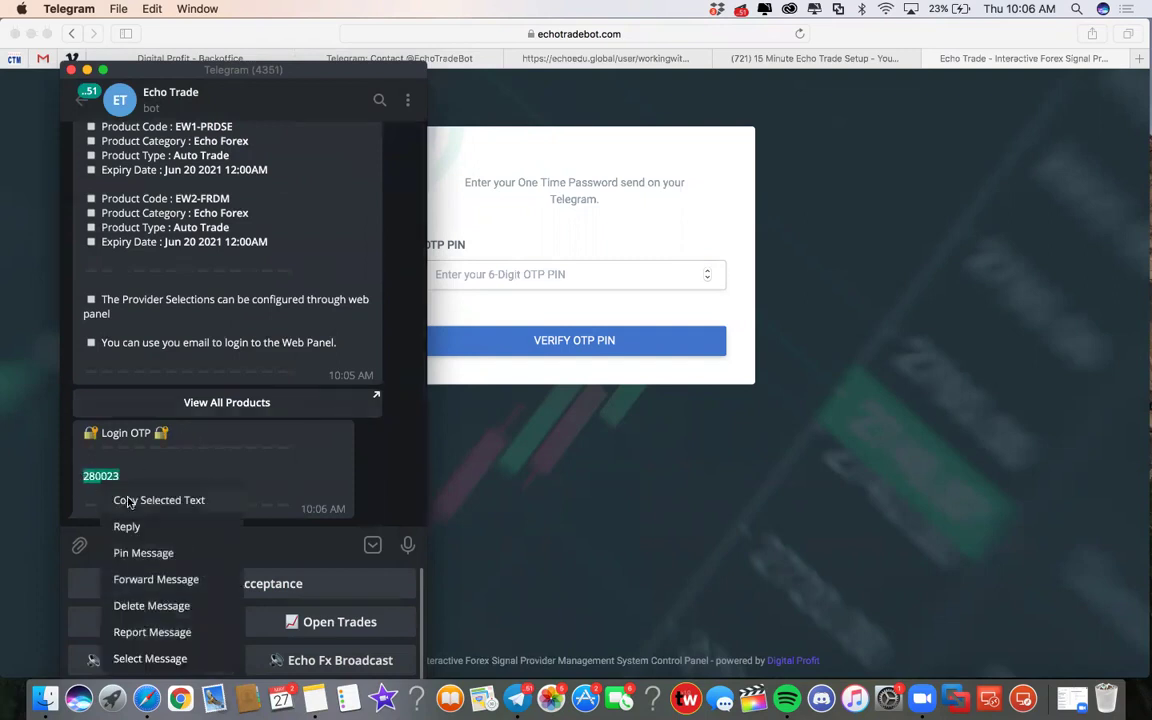
pyautogui.click(155, 501)
pyautogui.click(514, 275)
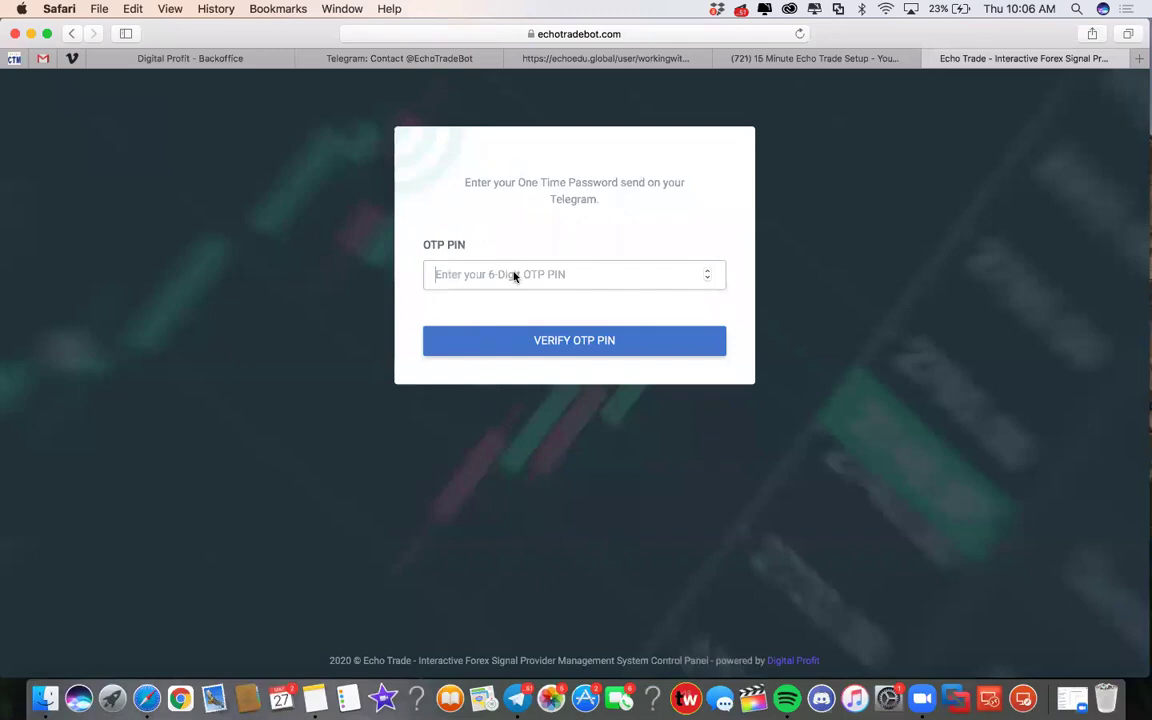
# Paste the copied code into the OTP PIN field and verify it
pyautogui.rightClick(514, 272)
pyautogui.click(530, 310)
pyautogui.click(504, 337)
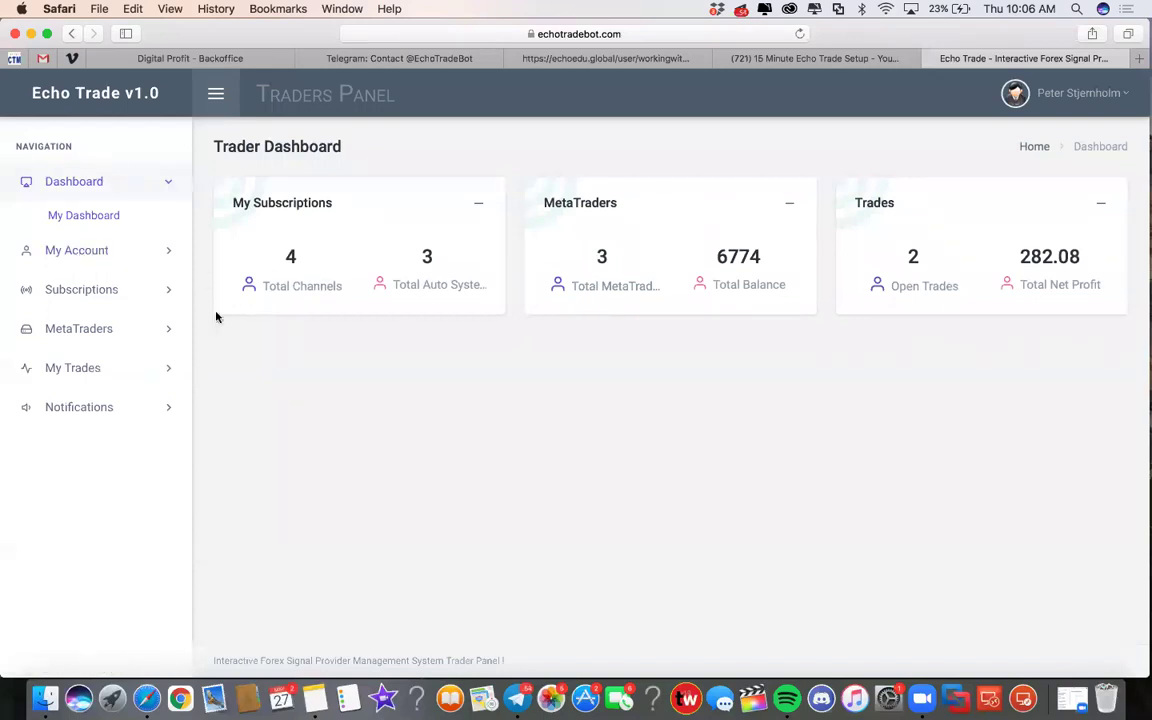
# Look over the Add MetaTrader form, then list the three LQD1-Demo01 MetaTrader accounts
pyautogui.click(85, 328)
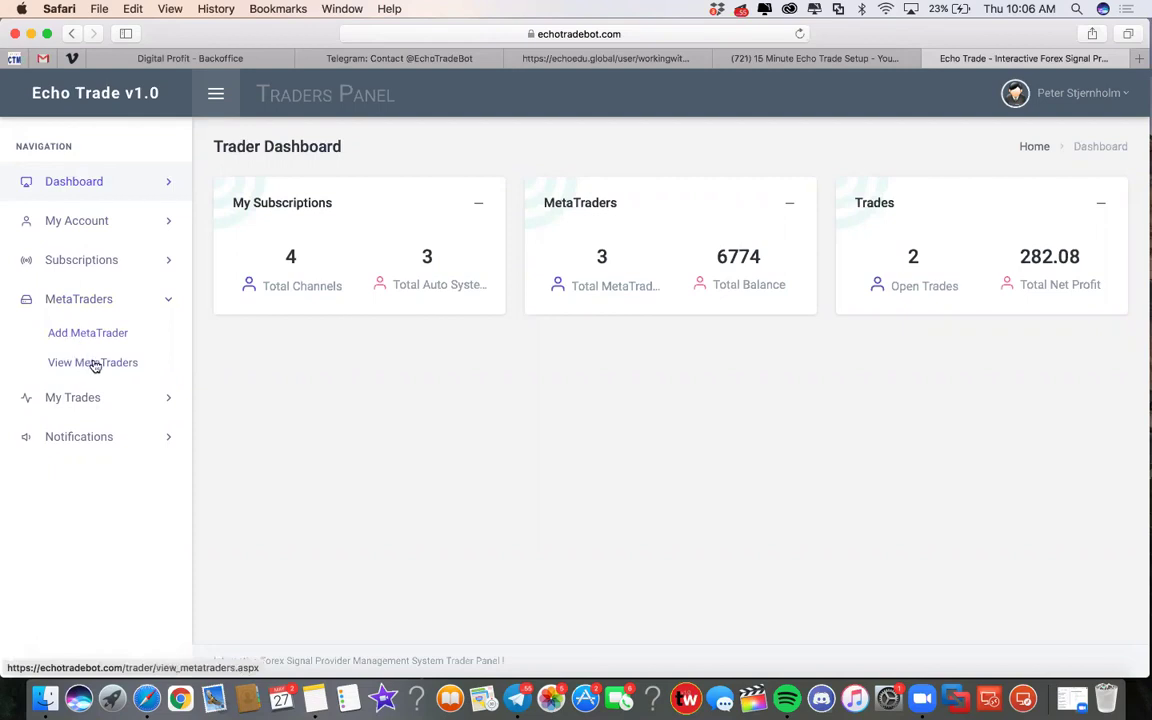
pyautogui.click(103, 334)
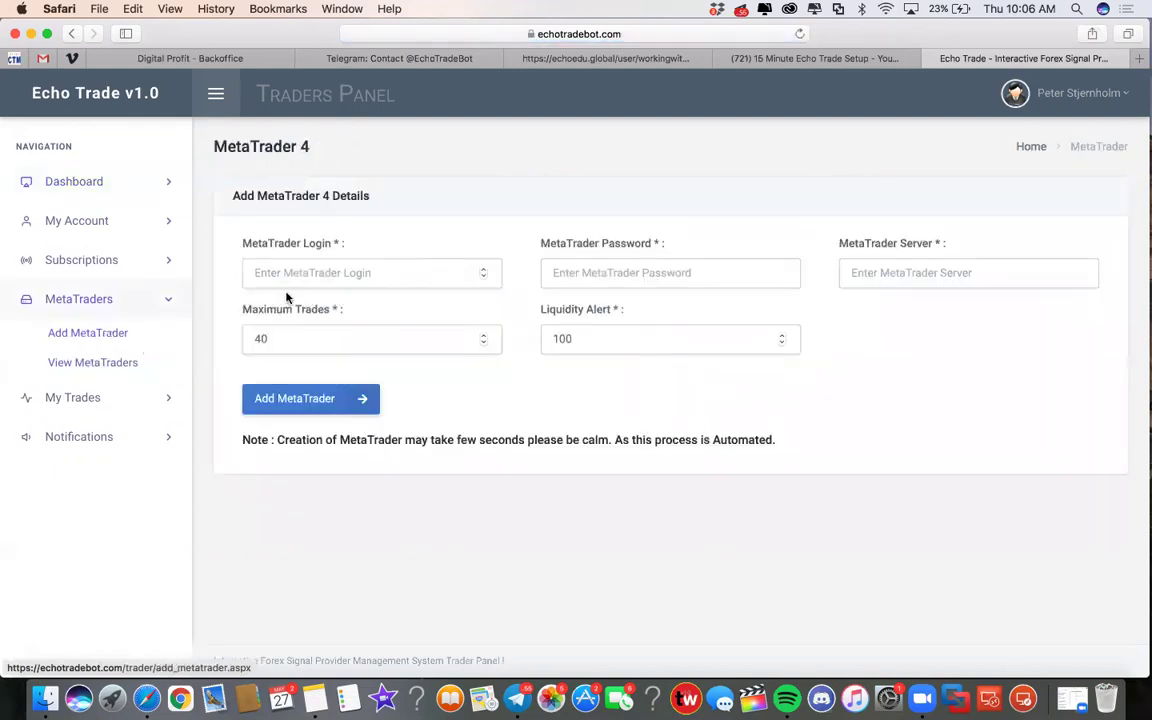
pyautogui.click(291, 273)
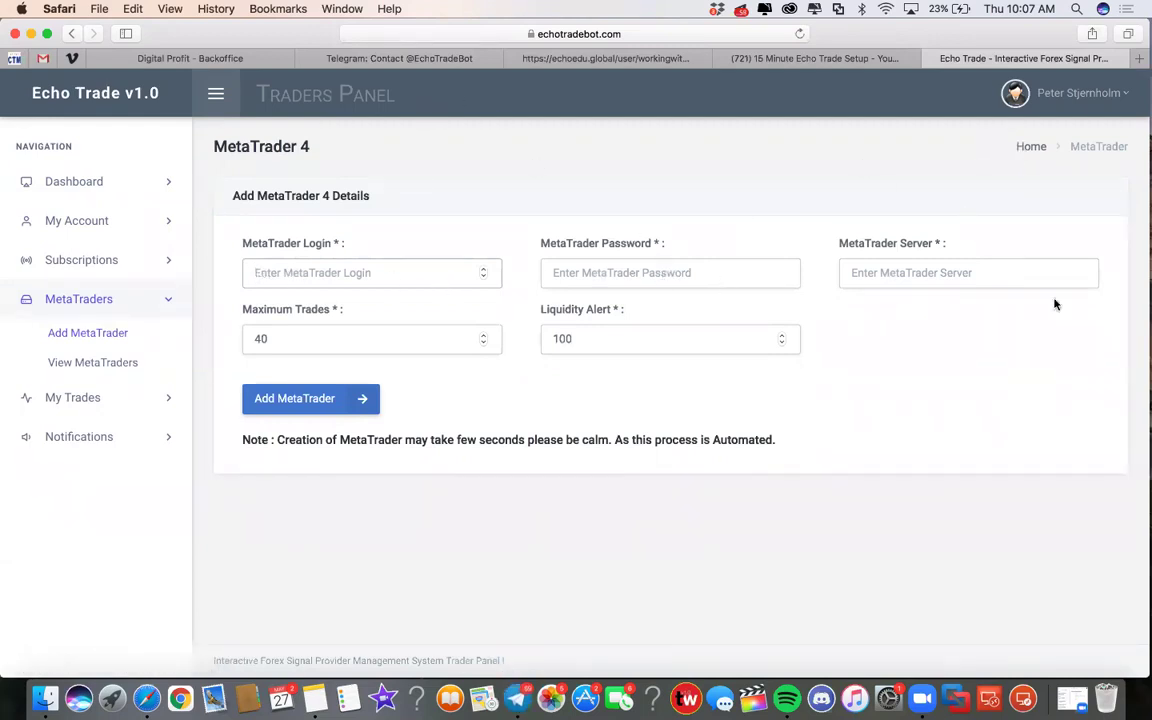
pyautogui.click(314, 270)
pyautogui.click(96, 364)
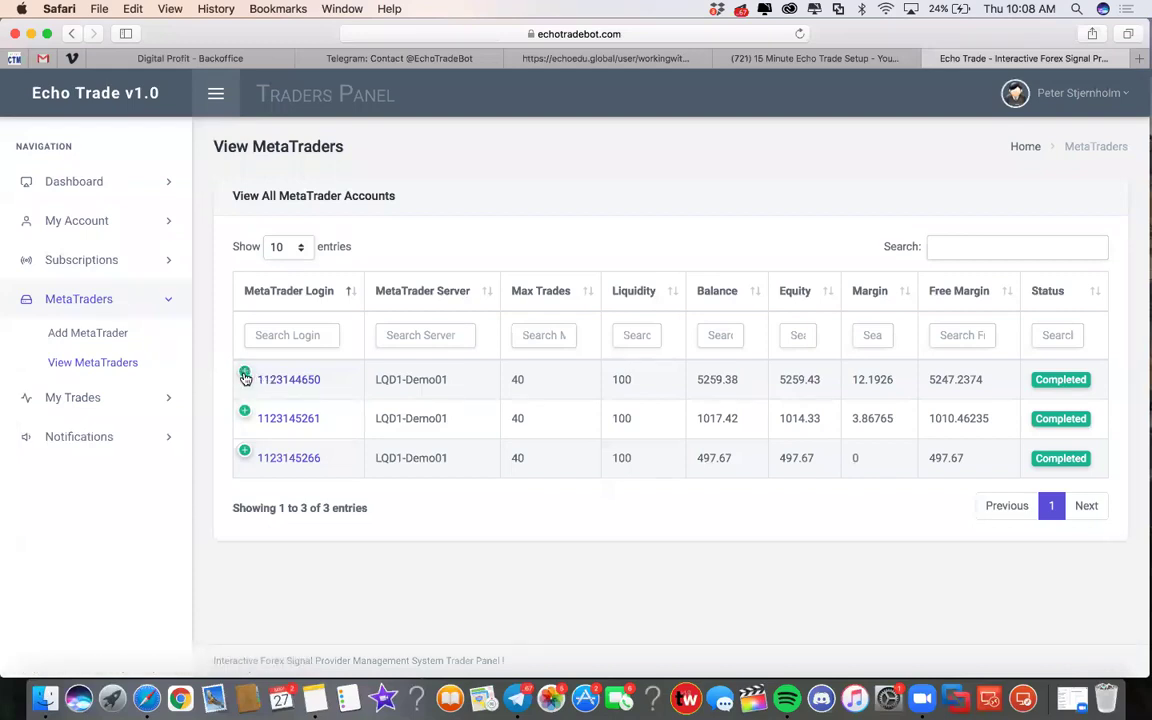
# Inspect the first account's details, revisit Add MetaTrader, and return to View MetaTraders
pyautogui.click(245, 375)
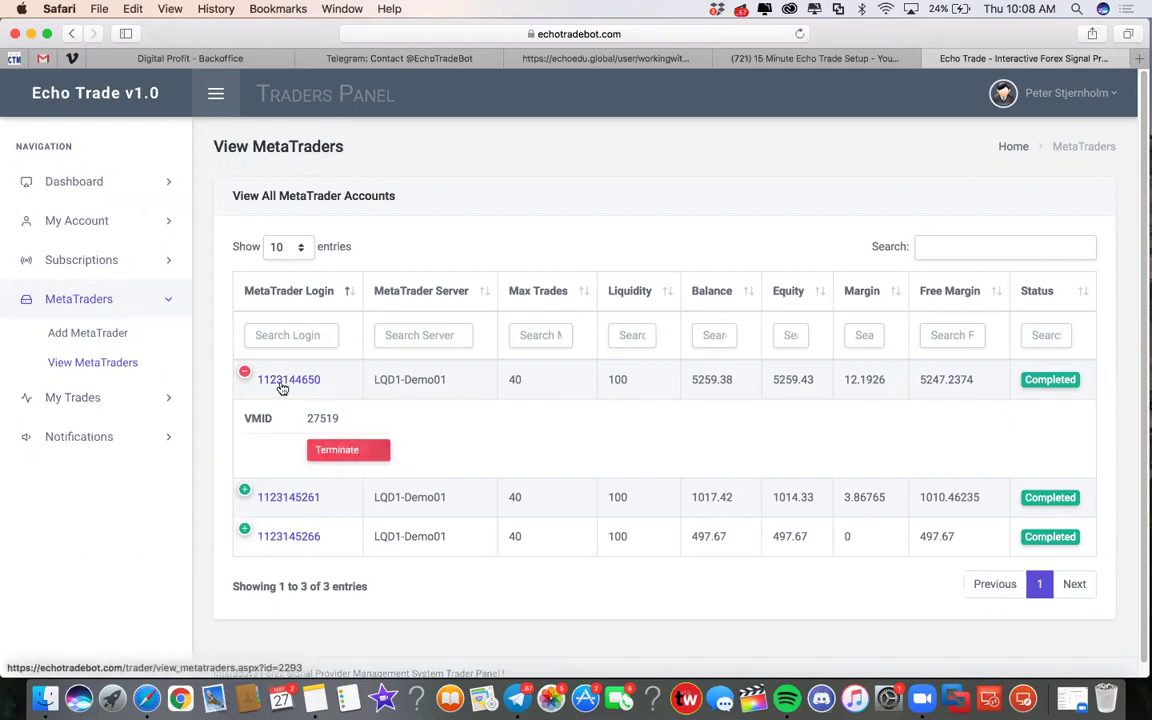
pyautogui.click(245, 376)
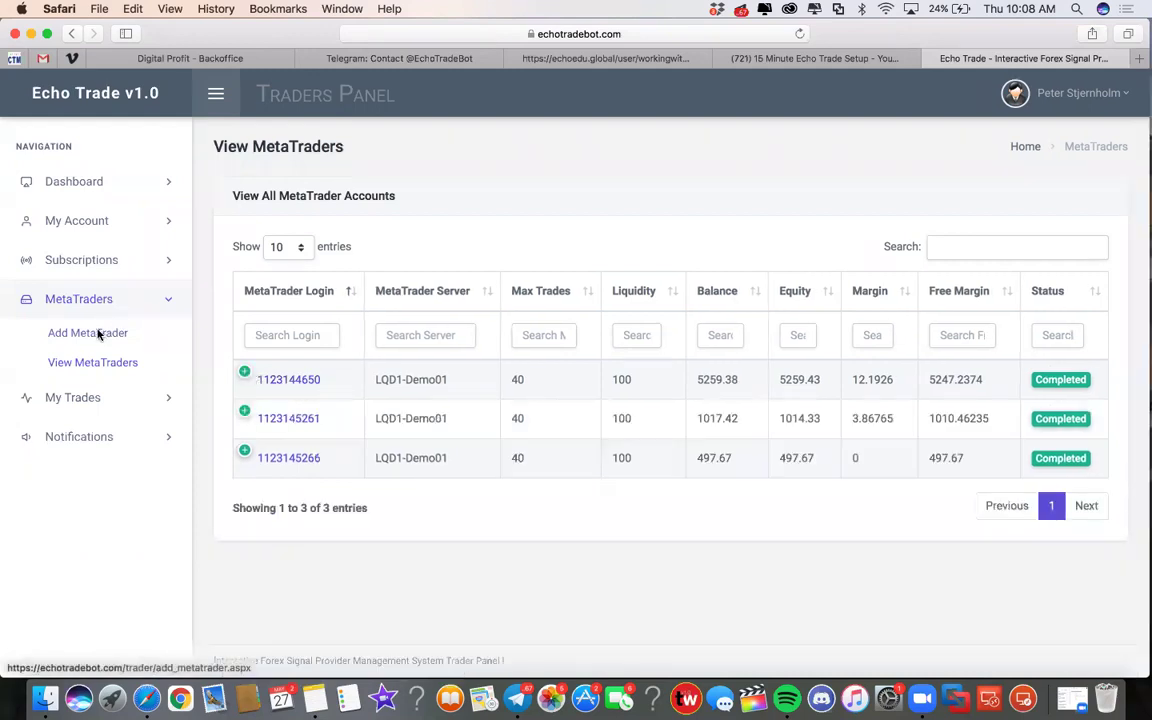
pyautogui.click(100, 333)
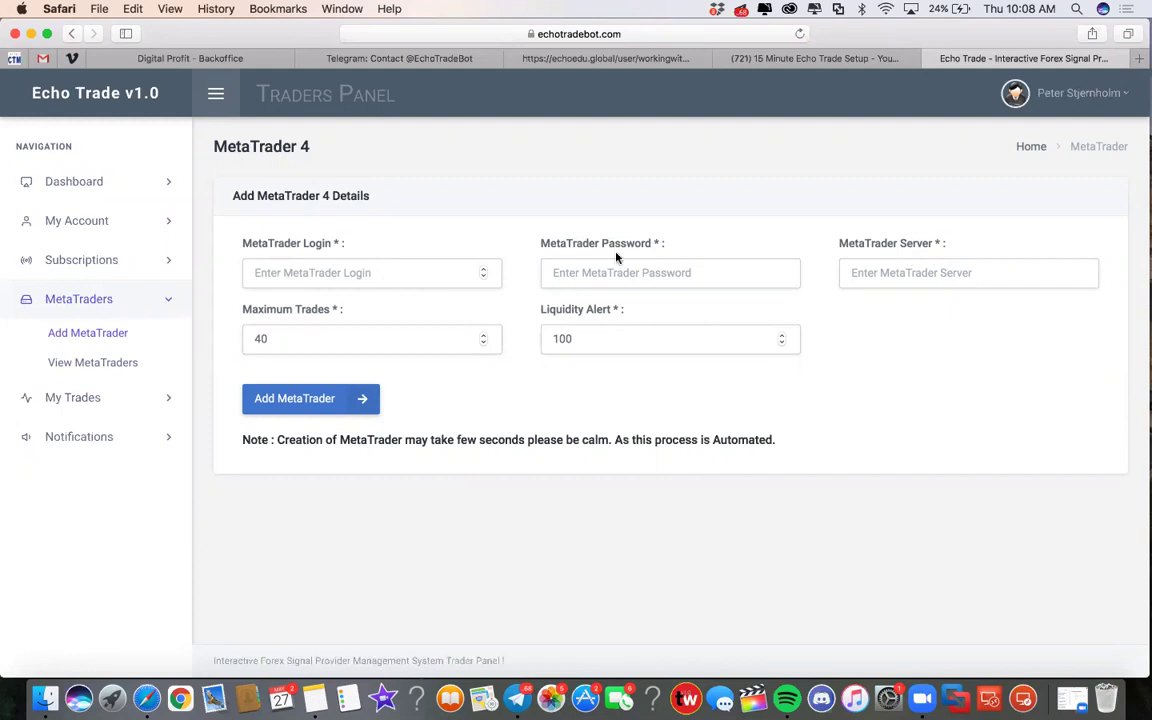
pyautogui.click(78, 364)
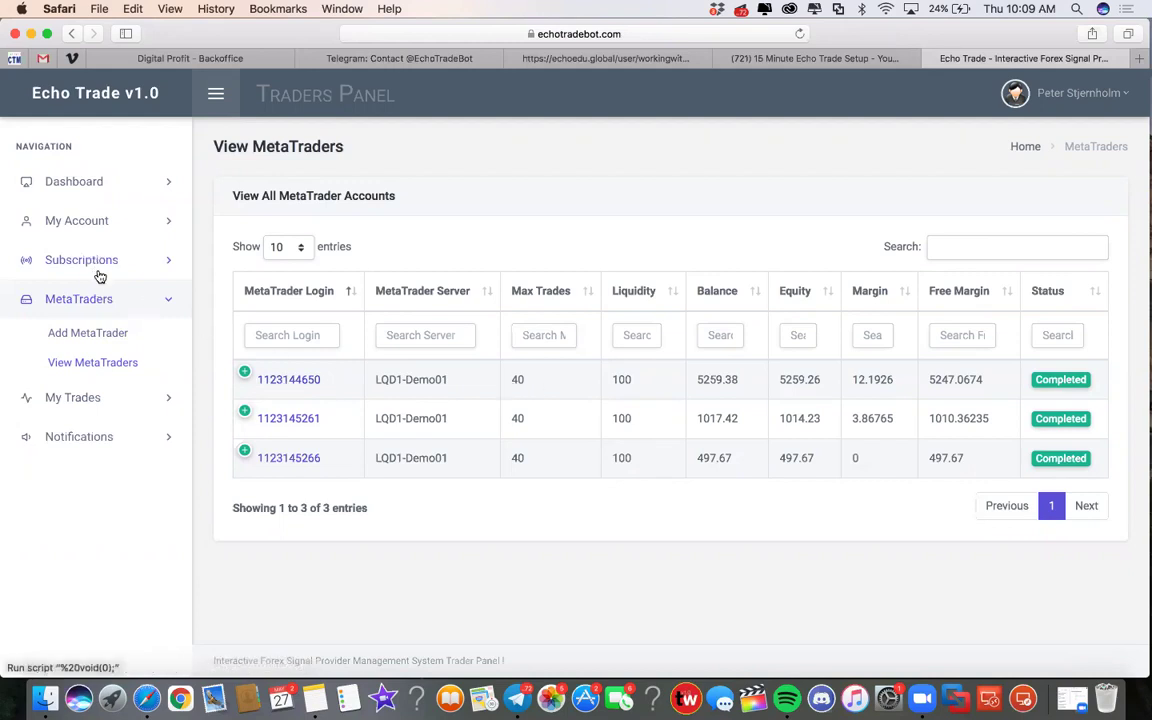
pyautogui.click(106, 261)
# Configure auto-trade for the EW2-FRDM row in My Subscriptions
pyautogui.click(103, 294)
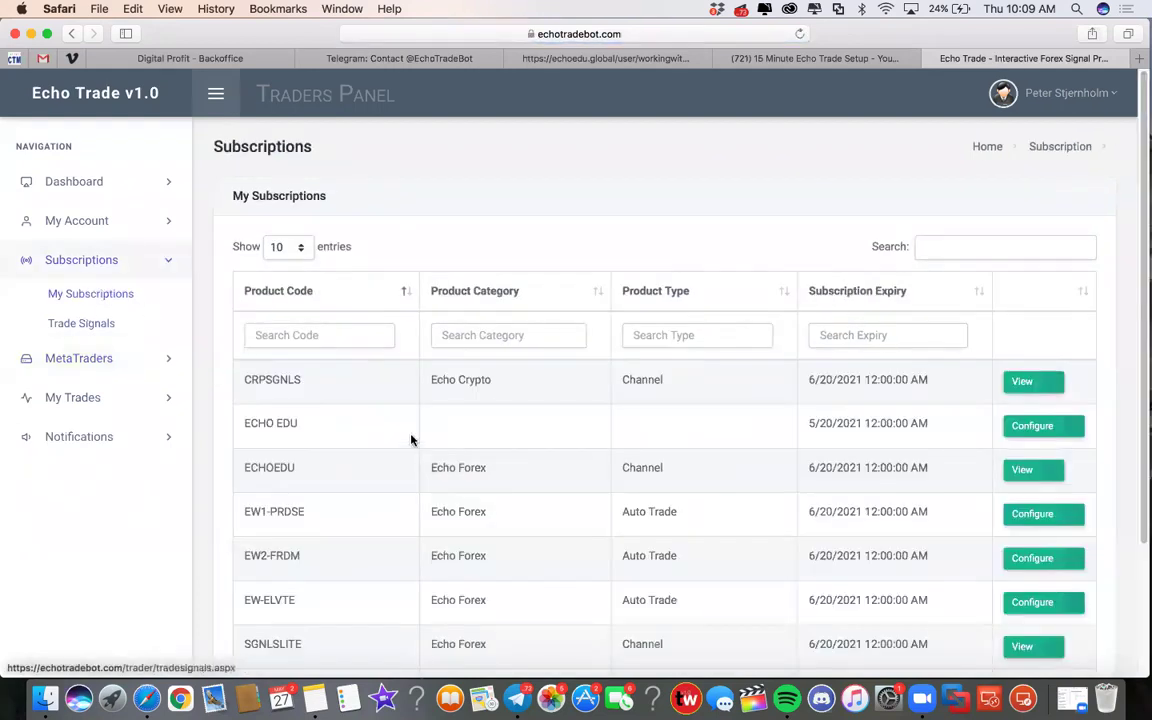
pyautogui.scroll(-3, 417, 458)
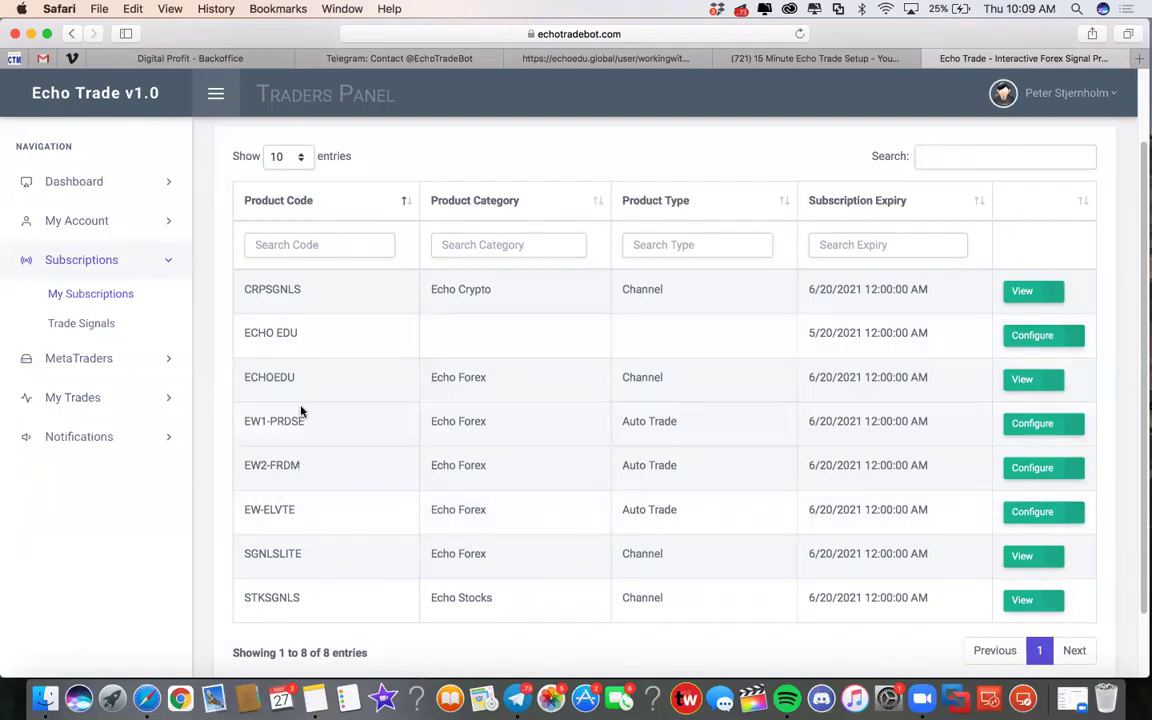
pyautogui.click(1041, 469)
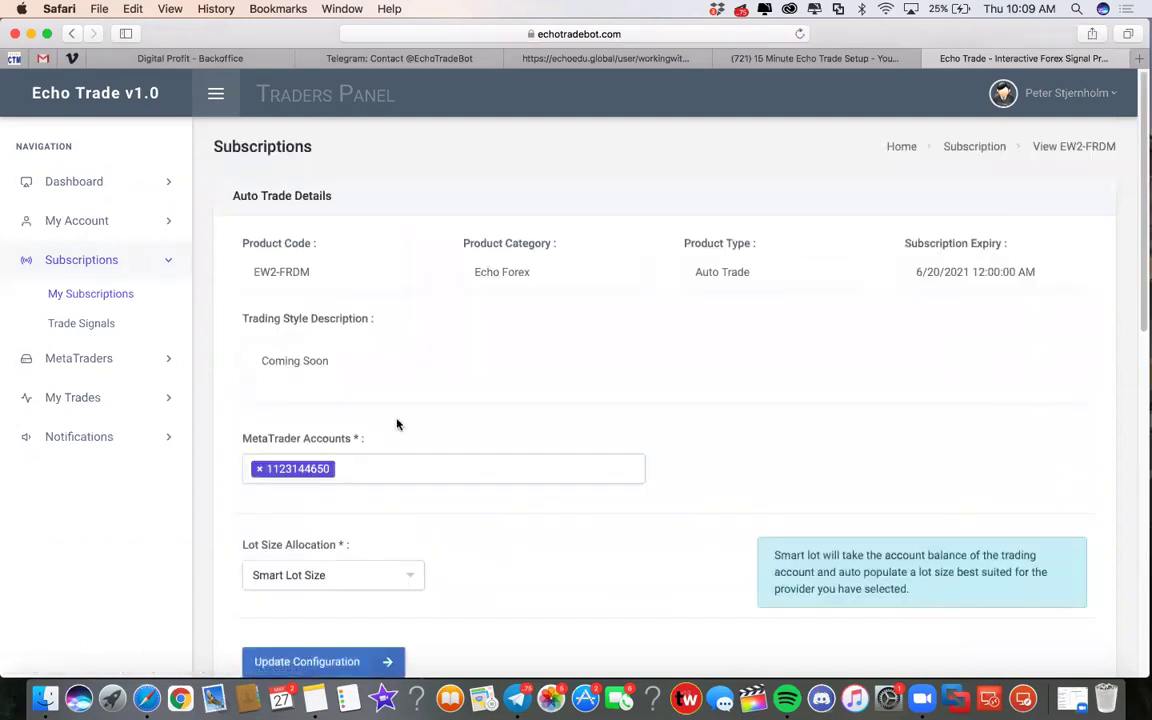
pyautogui.scroll(-1, 405, 426)
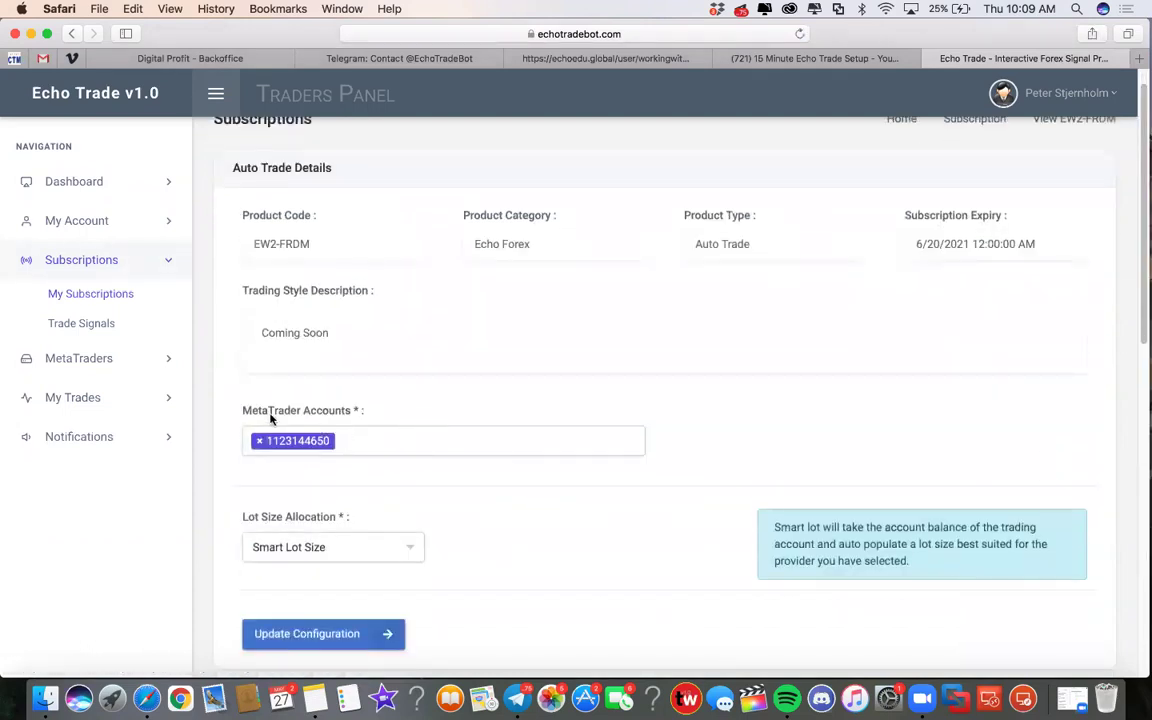
pyautogui.click(353, 440)
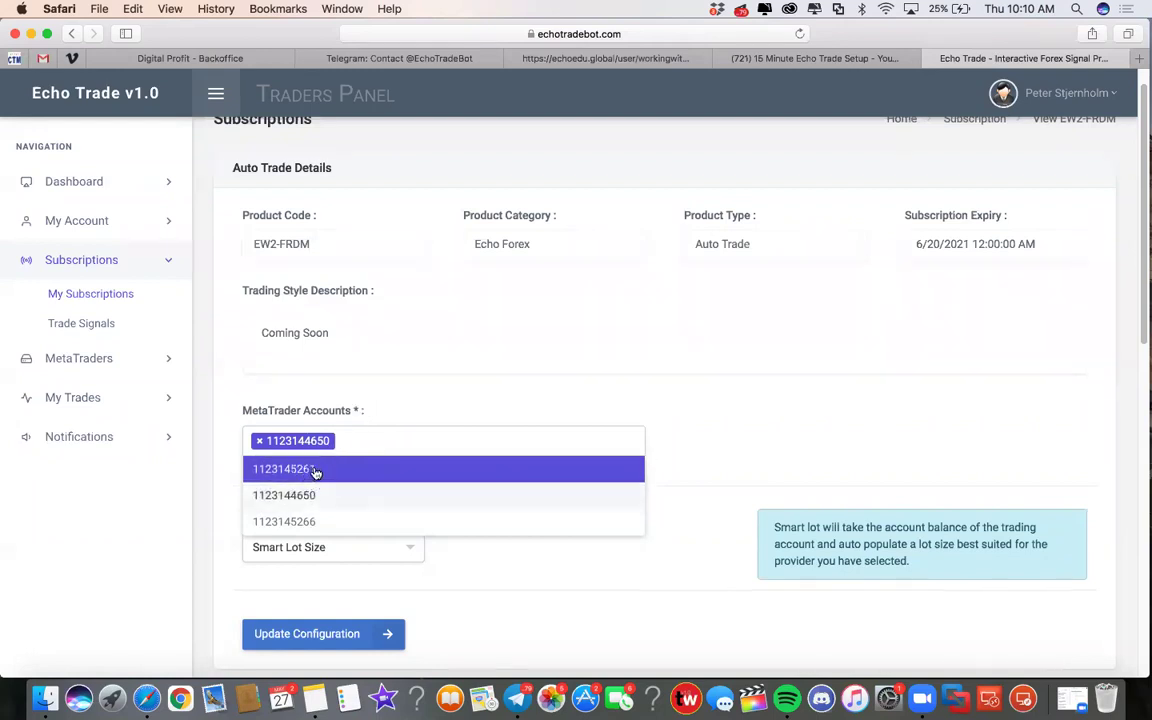
pyautogui.click(366, 430)
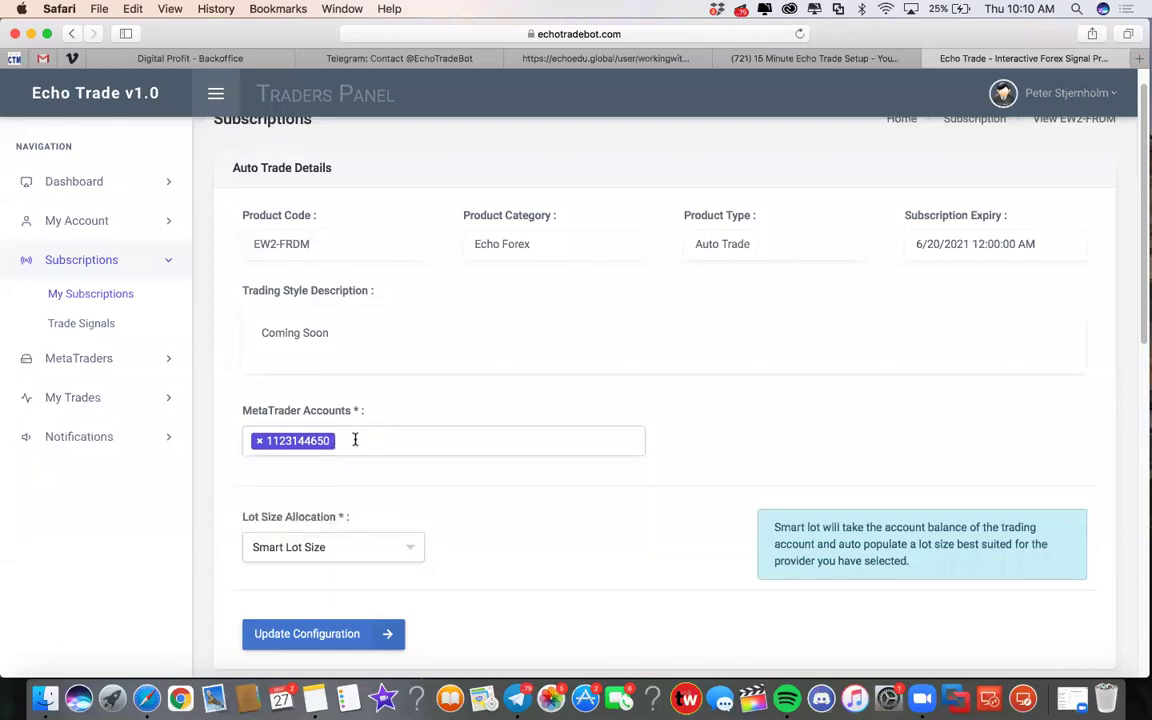
pyautogui.scroll(-1, 426, 469)
pyautogui.scroll(3, 447, 476)
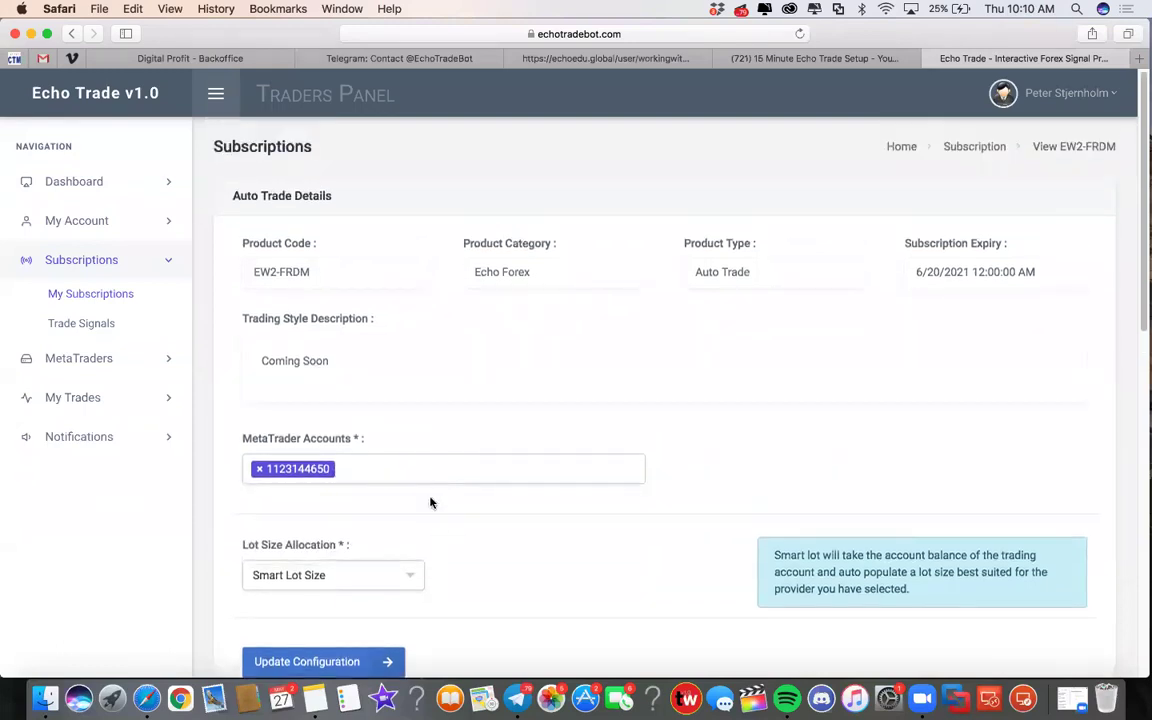
pyautogui.scroll(-1, 429, 504)
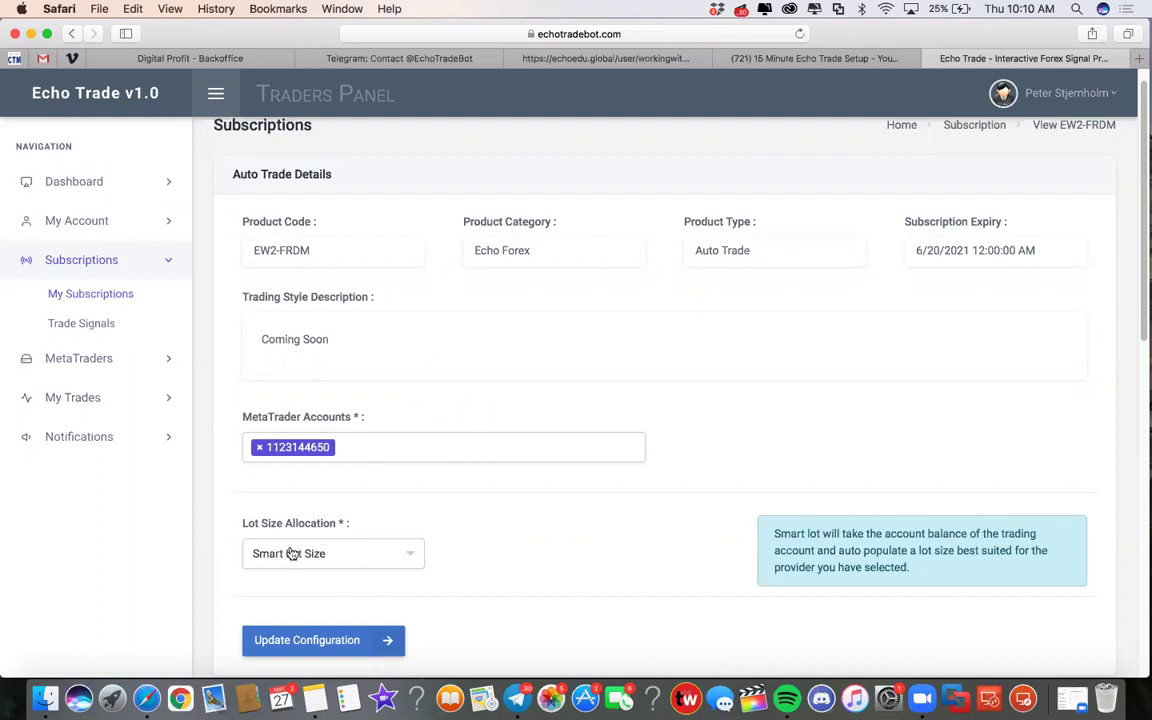
pyautogui.click(400, 553)
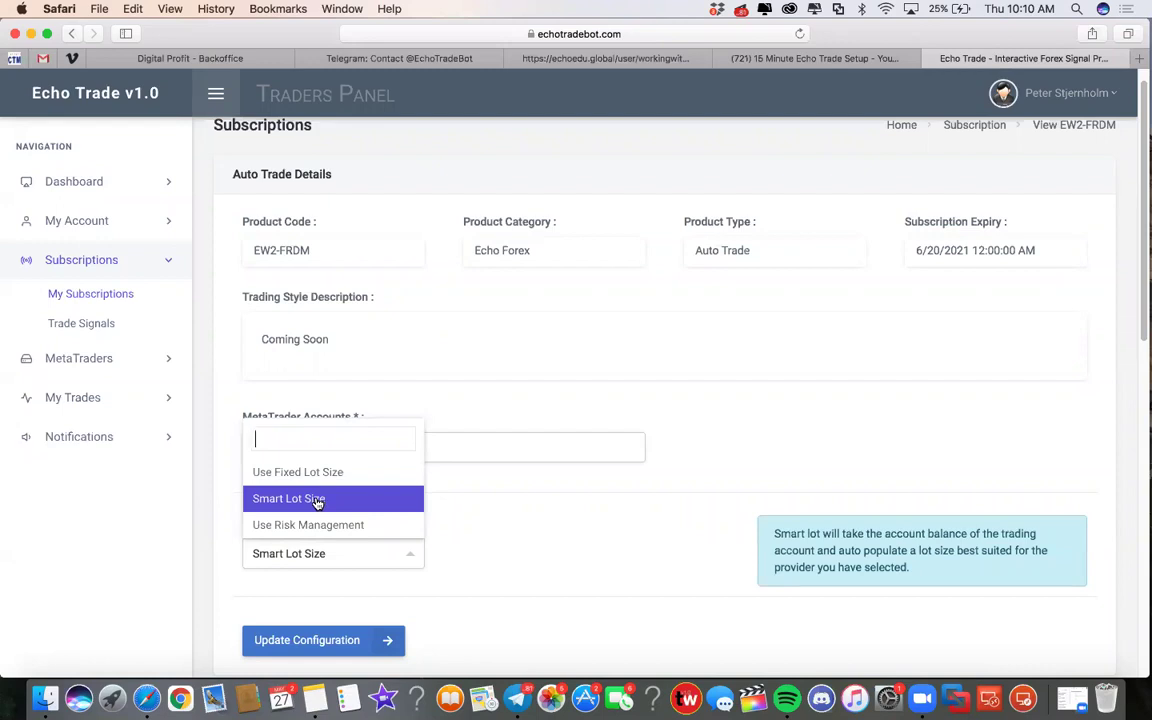
pyautogui.click(322, 502)
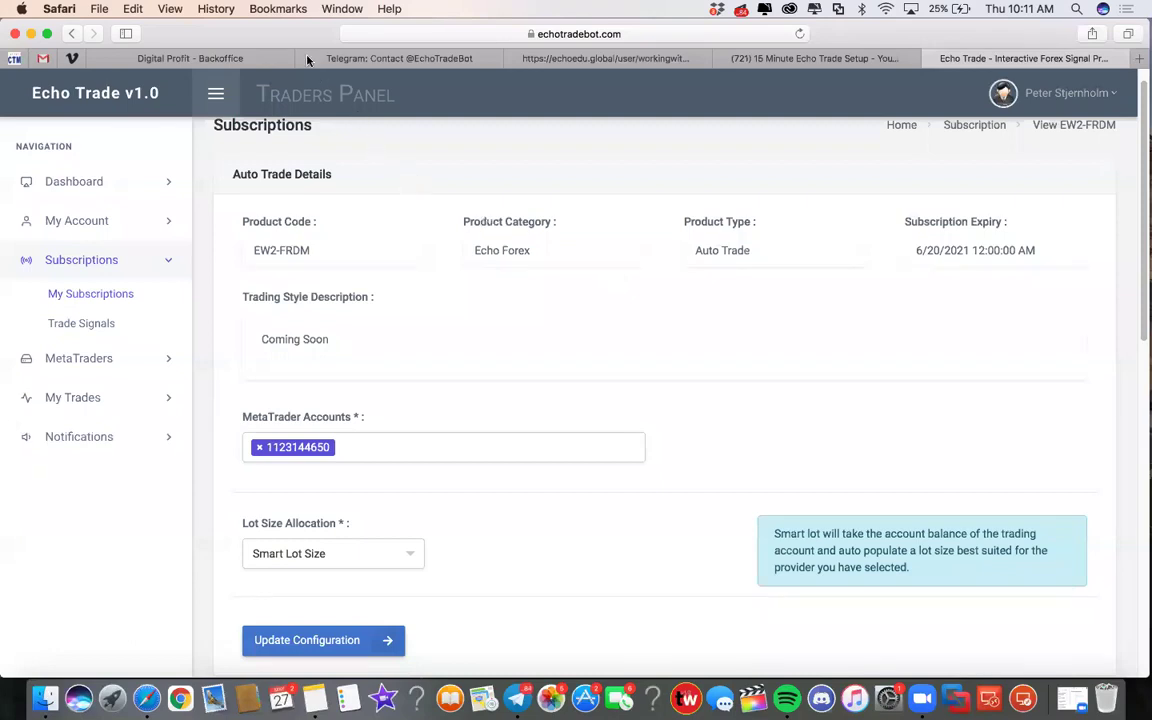
# Go to tradingview.com in a new browser tab
pyautogui.press('super+t')
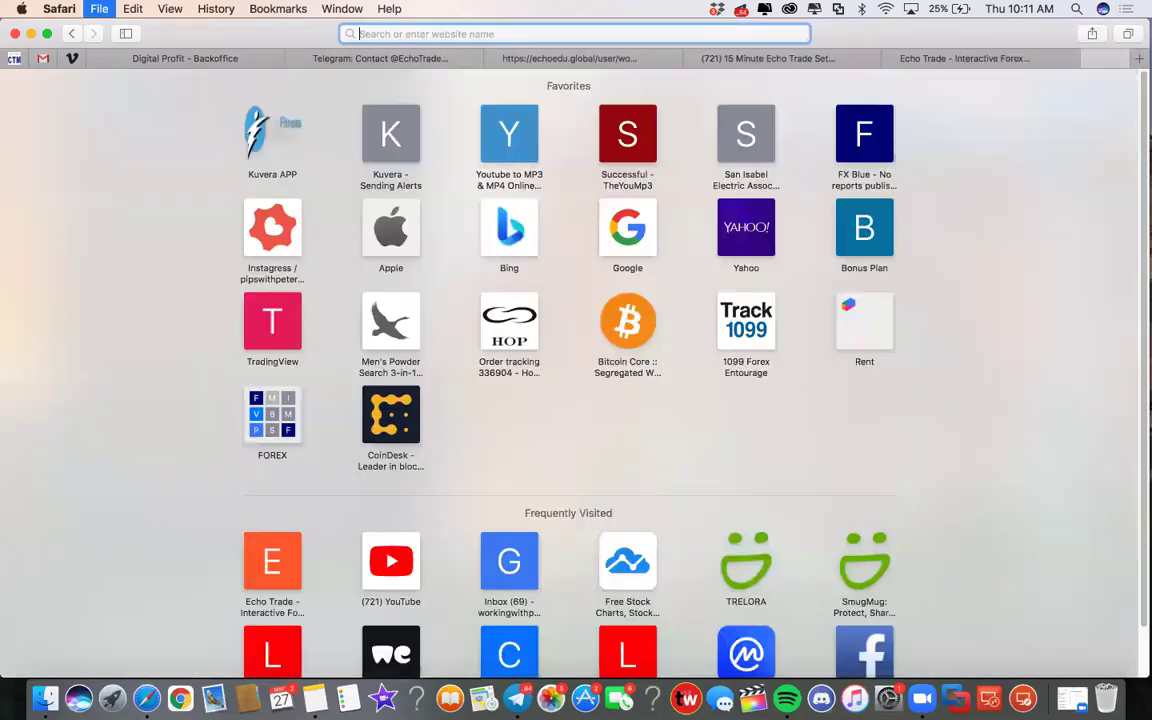
pyautogui.write('tradingview.com')
pyautogui.press('Return')
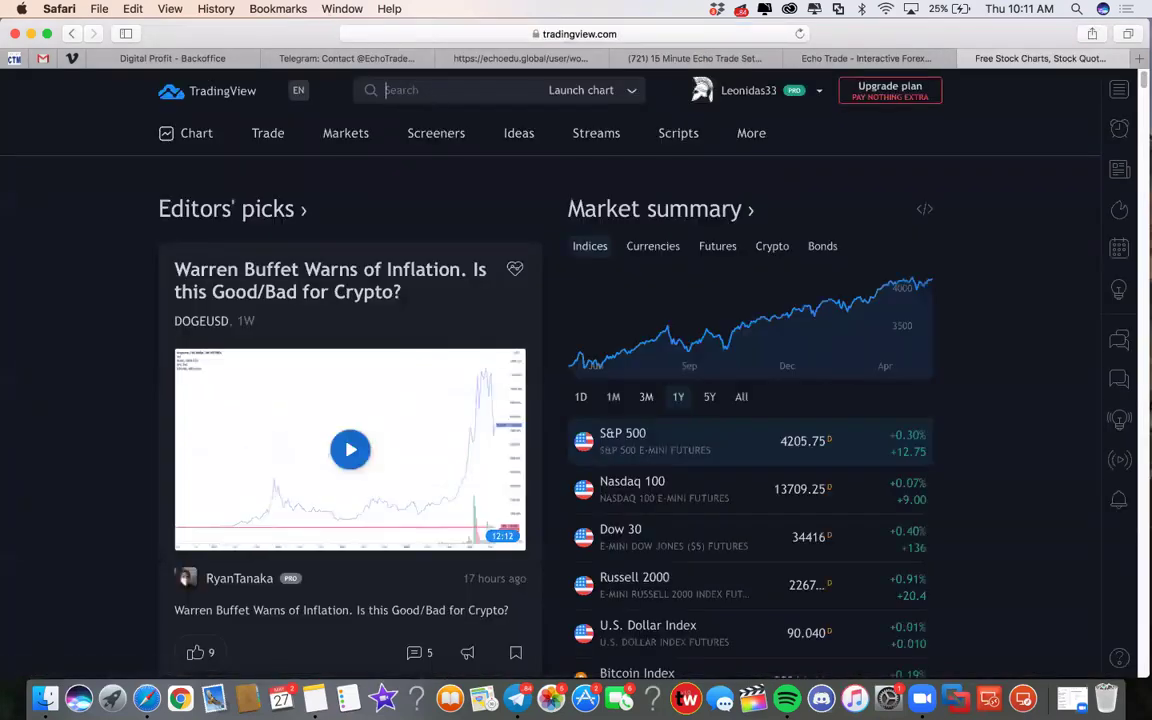
# Open the EURUSD chart, maximize it to a single pane, and rescale the view
pyautogui.write('EURUDS')
pyautogui.press('BackSpace')
pyautogui.press('BackSpace')
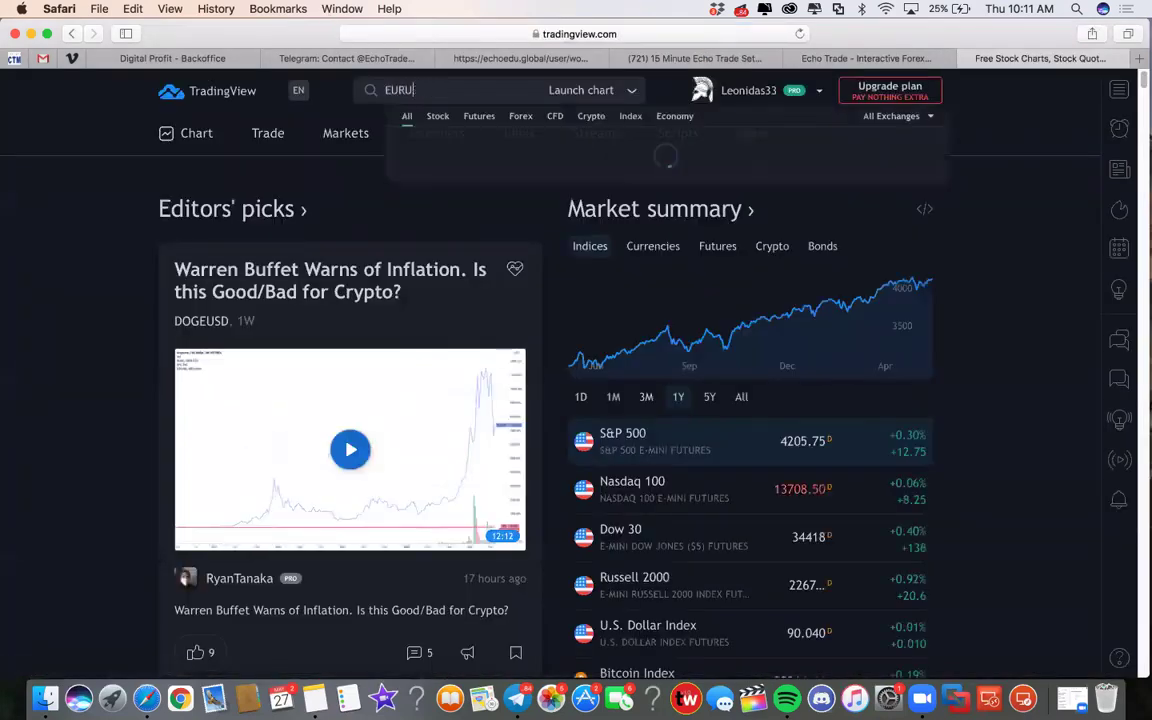
pyautogui.write('SD')
pyautogui.press('Escape')
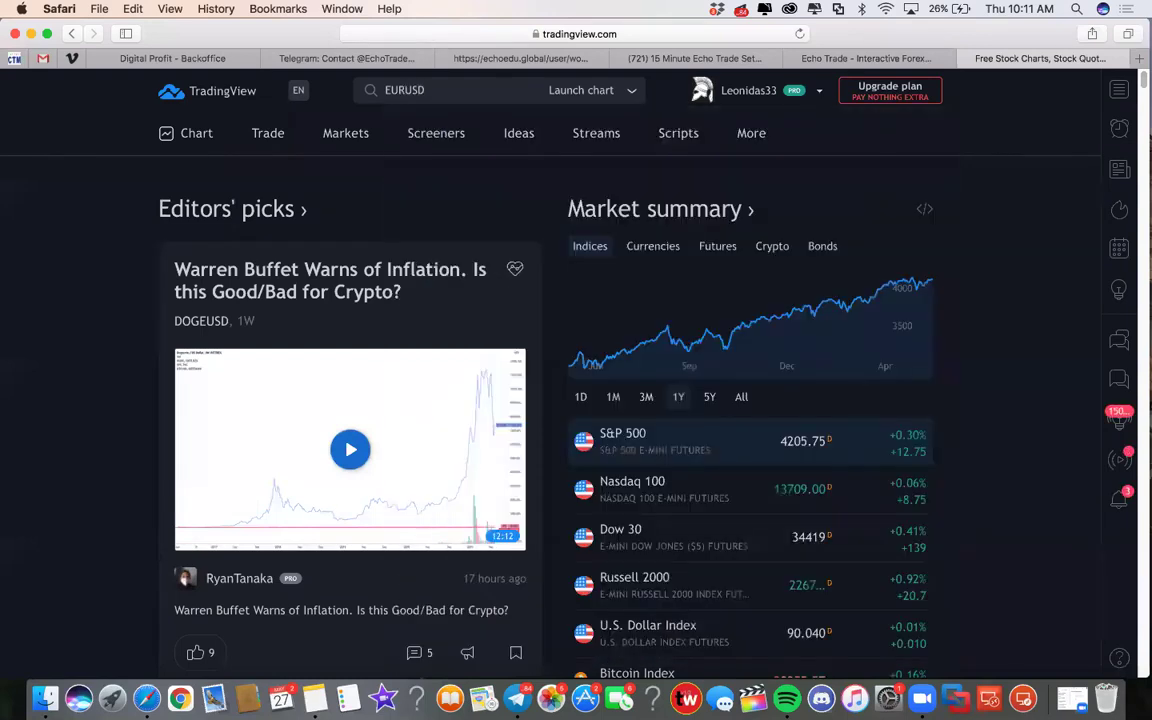
pyautogui.press('Return')
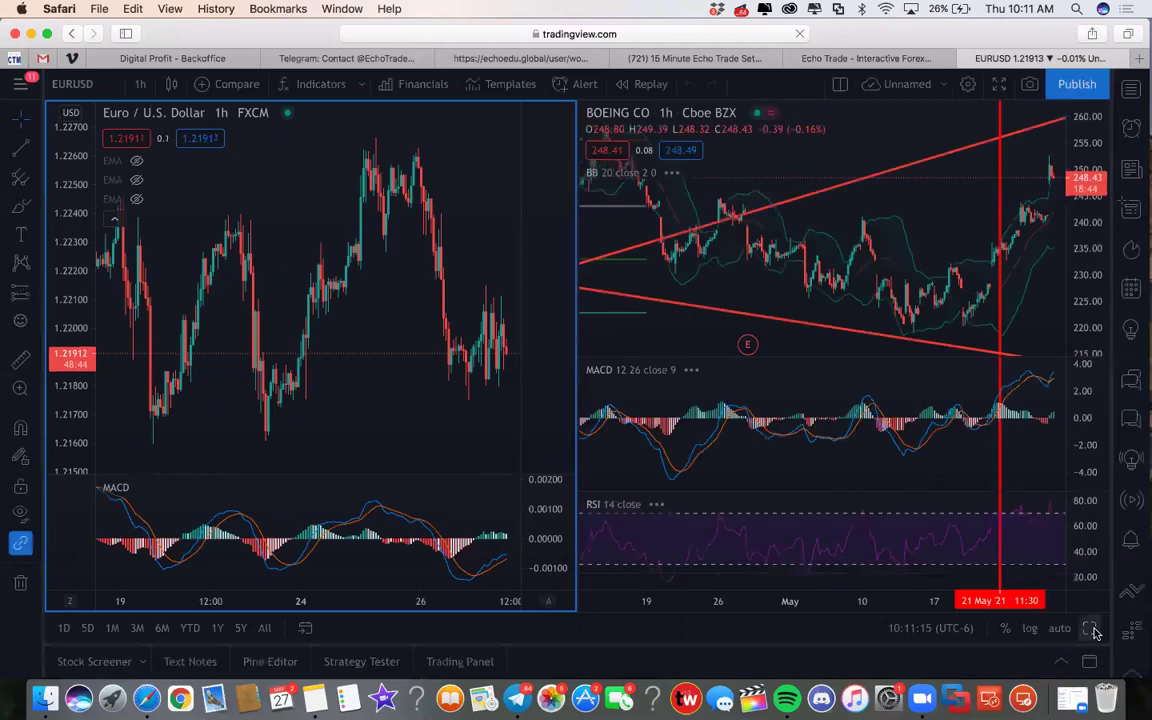
pyautogui.click(1091, 629)
pyautogui.moveTo(589, 226); pyautogui.dragTo(591, 391)
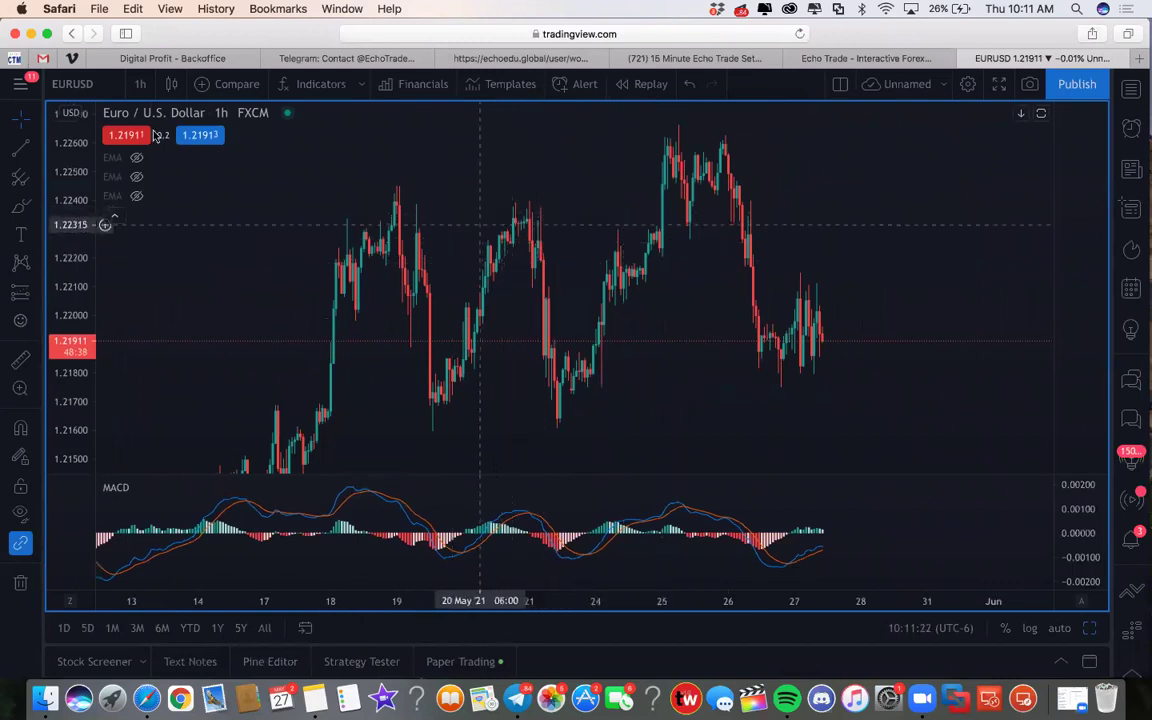
# Draw short yellow Brush strokes down the falling candles near 21 May
pyautogui.click(20, 205)
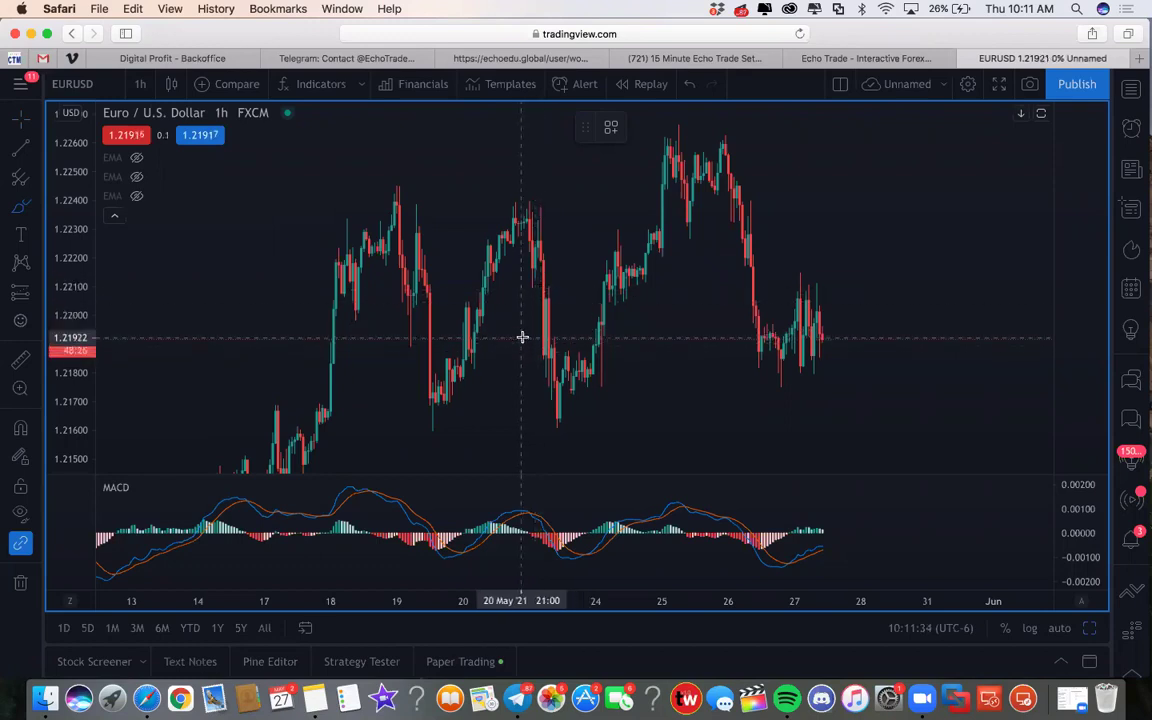
pyautogui.moveTo(528, 337)
pyautogui.mouseDown()
pyautogui.moveTo(556, 337)
pyautogui.moveTo(566, 411)
pyautogui.moveTo(577, 412)
pyautogui.mouseUp()
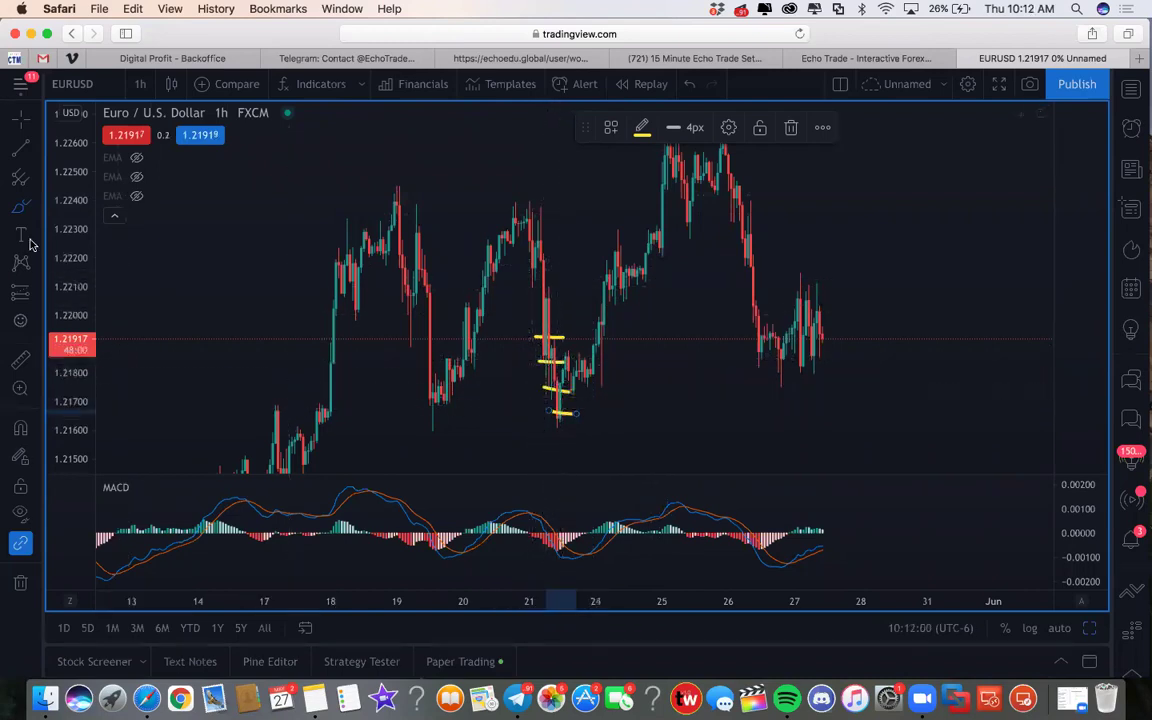
# Add two .01 text labels beside the top two yellow marks
pyautogui.click(509, 337)
pyautogui.click(540, 358)
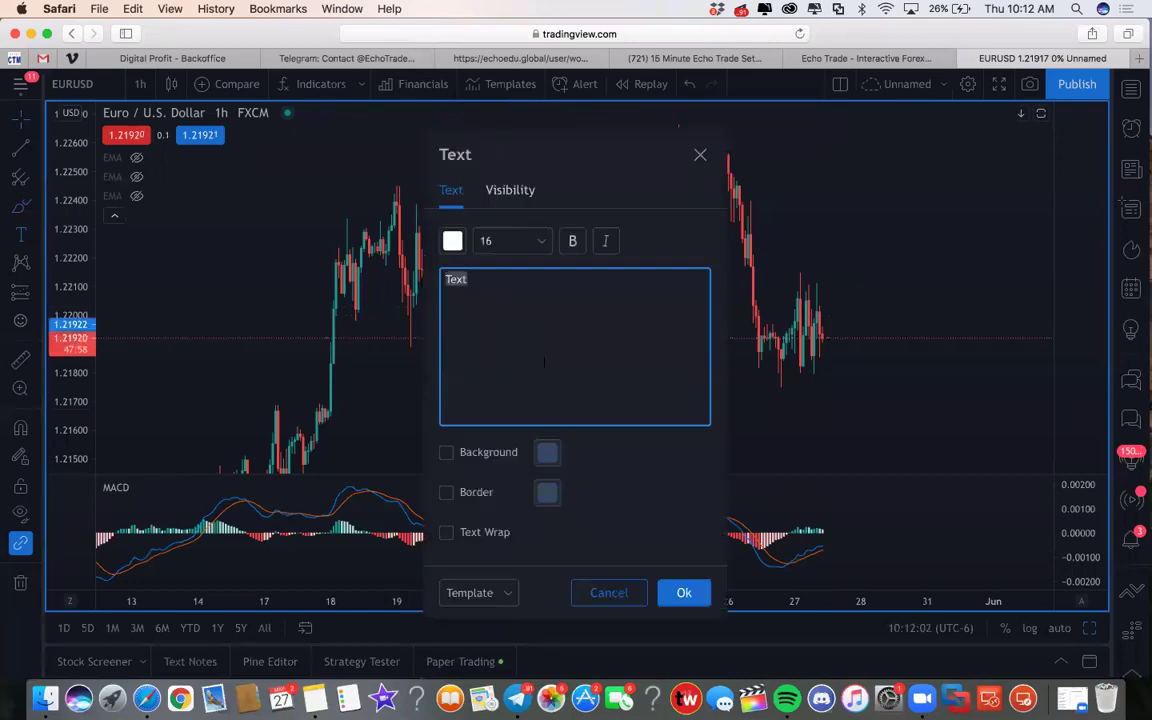
pyautogui.write('.01')
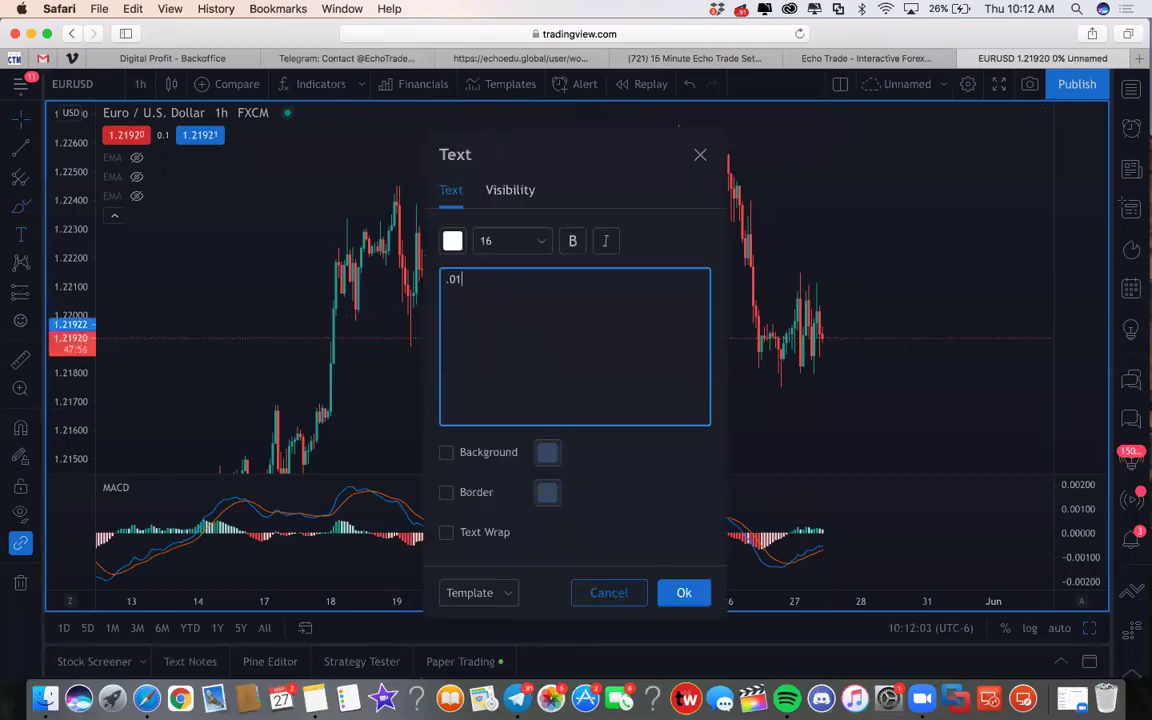
pyautogui.click(681, 593)
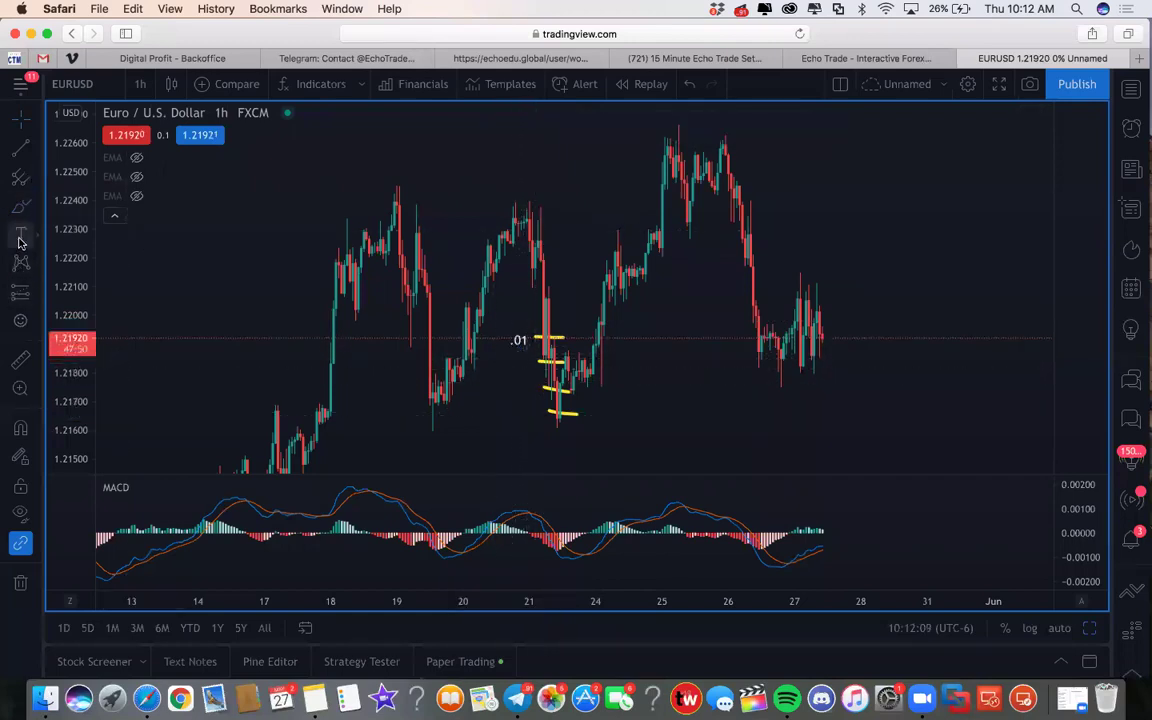
pyautogui.click(526, 336)
pyautogui.write('.01')
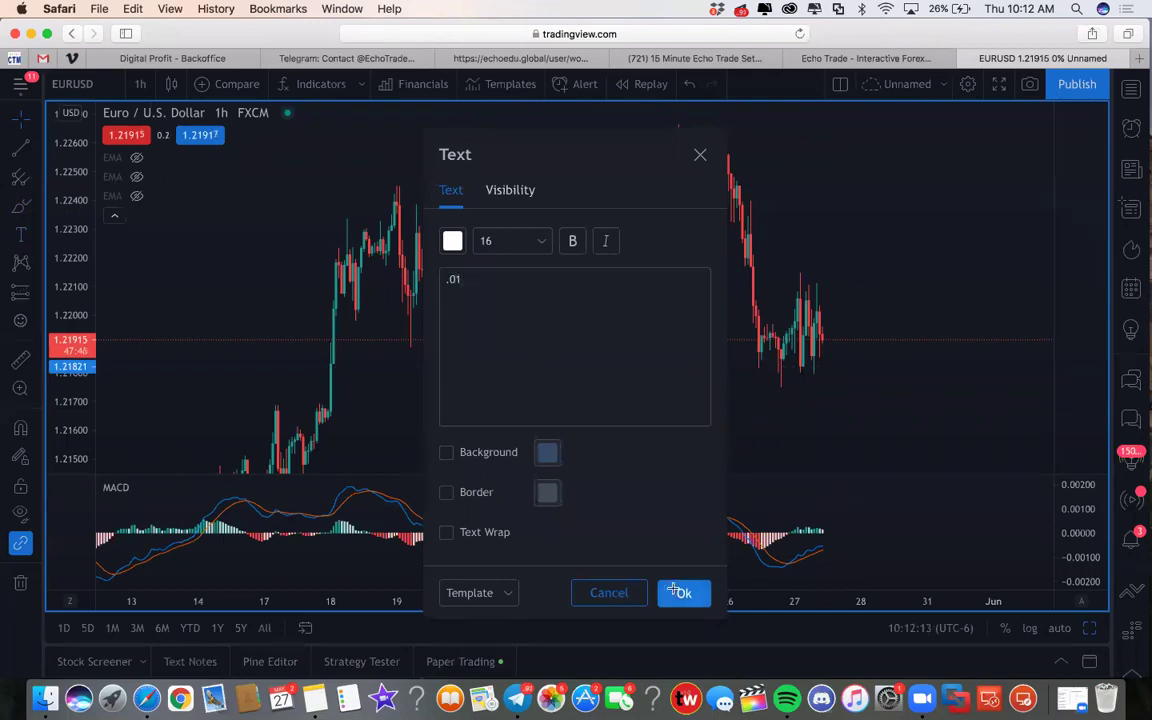
pyautogui.click(678, 592)
pyautogui.moveTo(519, 365); pyautogui.dragTo(523, 364)
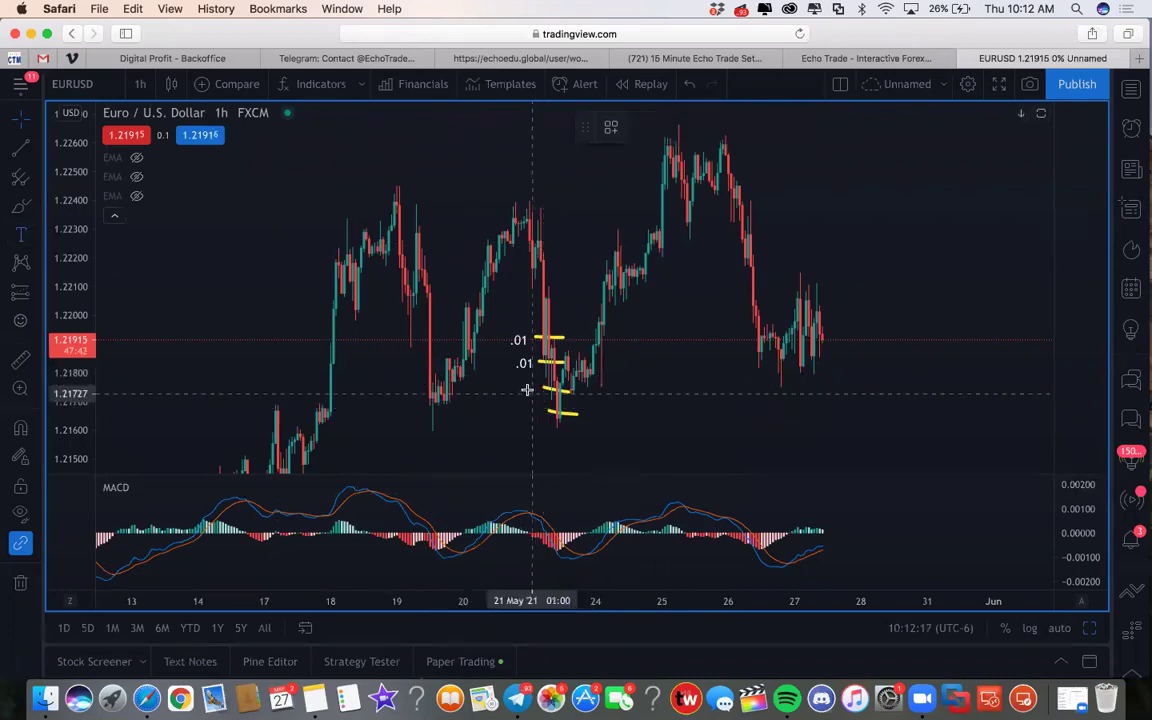
# Add two .03 text labels beside the lower two yellow marks
pyautogui.click(527, 388)
pyautogui.write('.03')
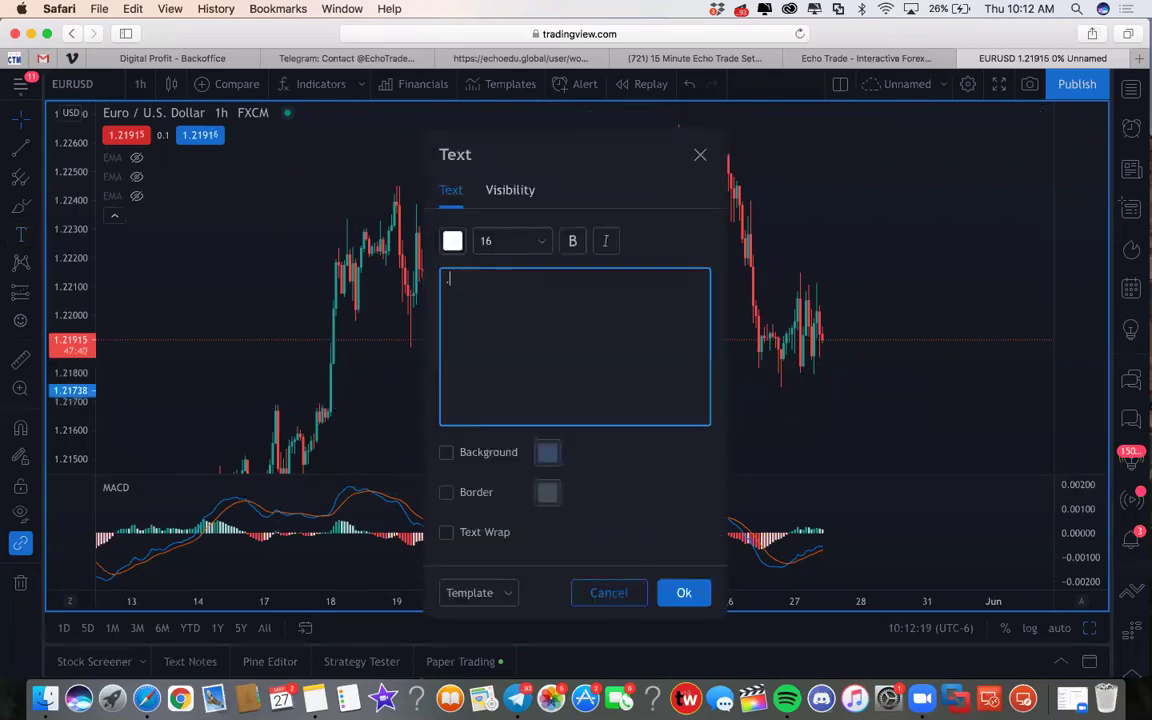
pyautogui.click(678, 592)
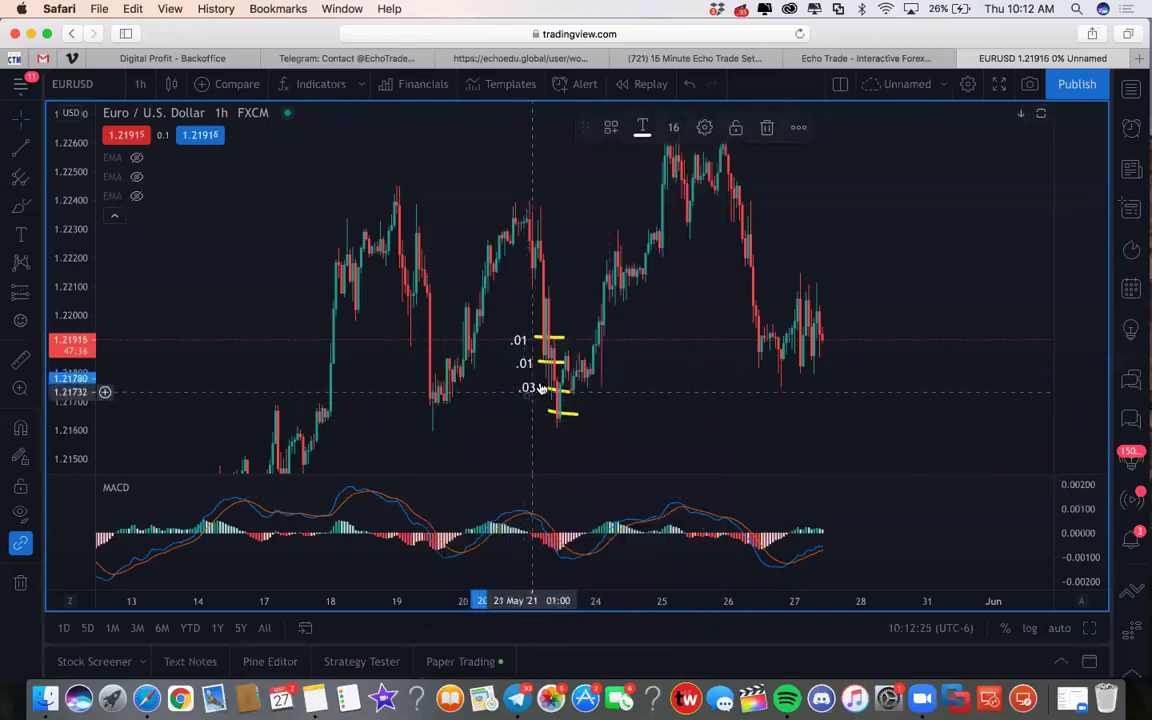
pyautogui.click(525, 392)
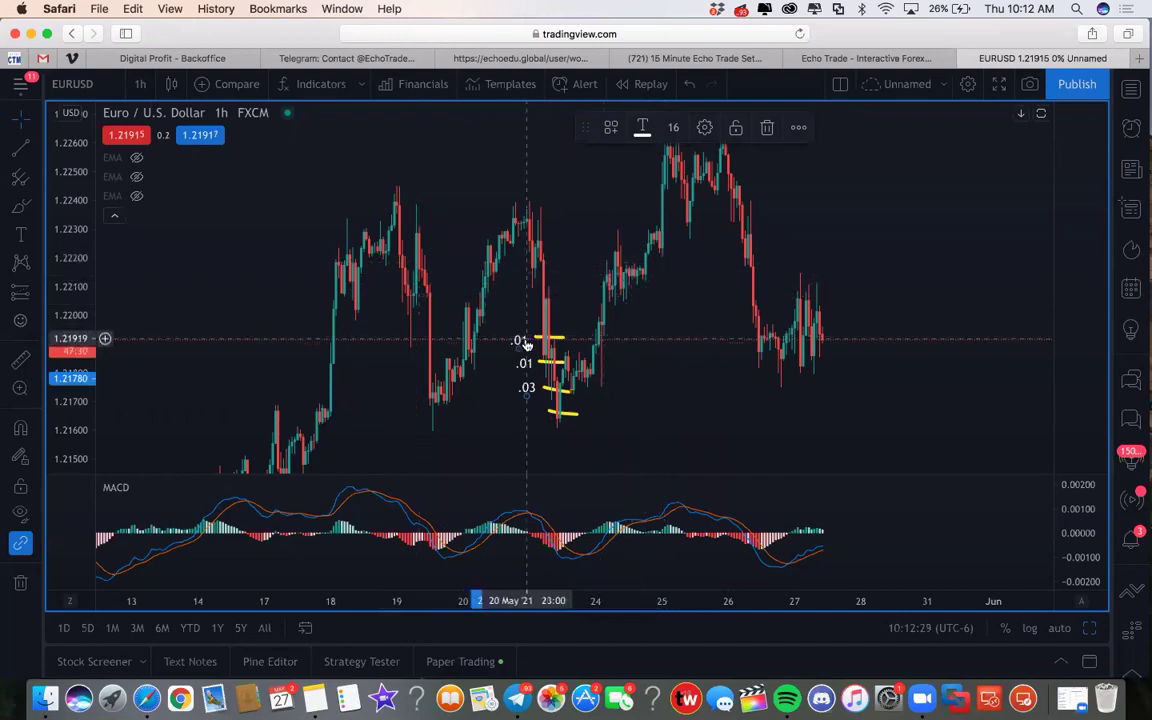
pyautogui.click(652, 390)
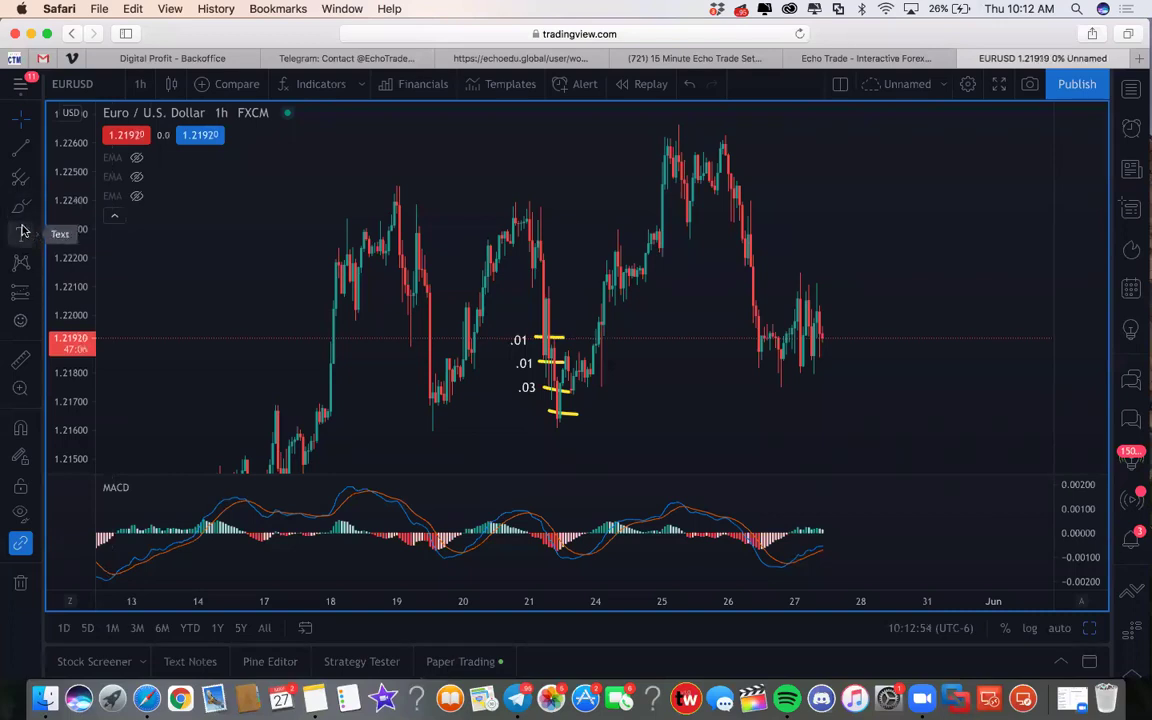
pyautogui.click(21, 235)
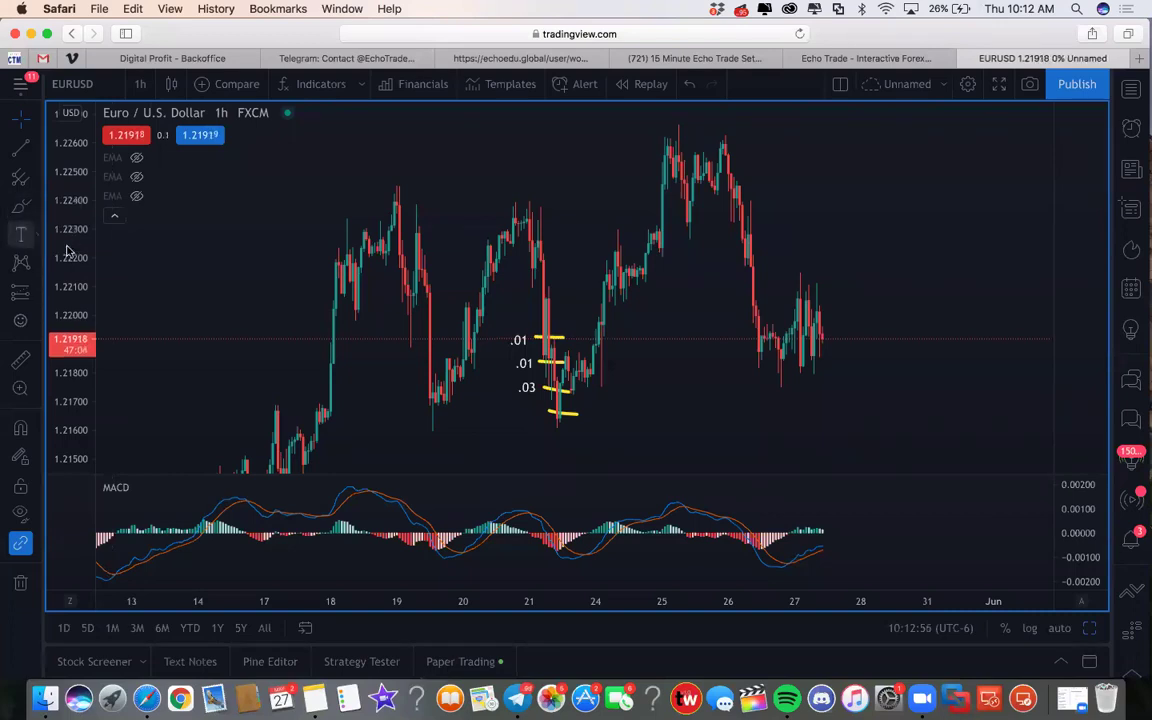
pyautogui.click(525, 412)
pyautogui.write('.03')
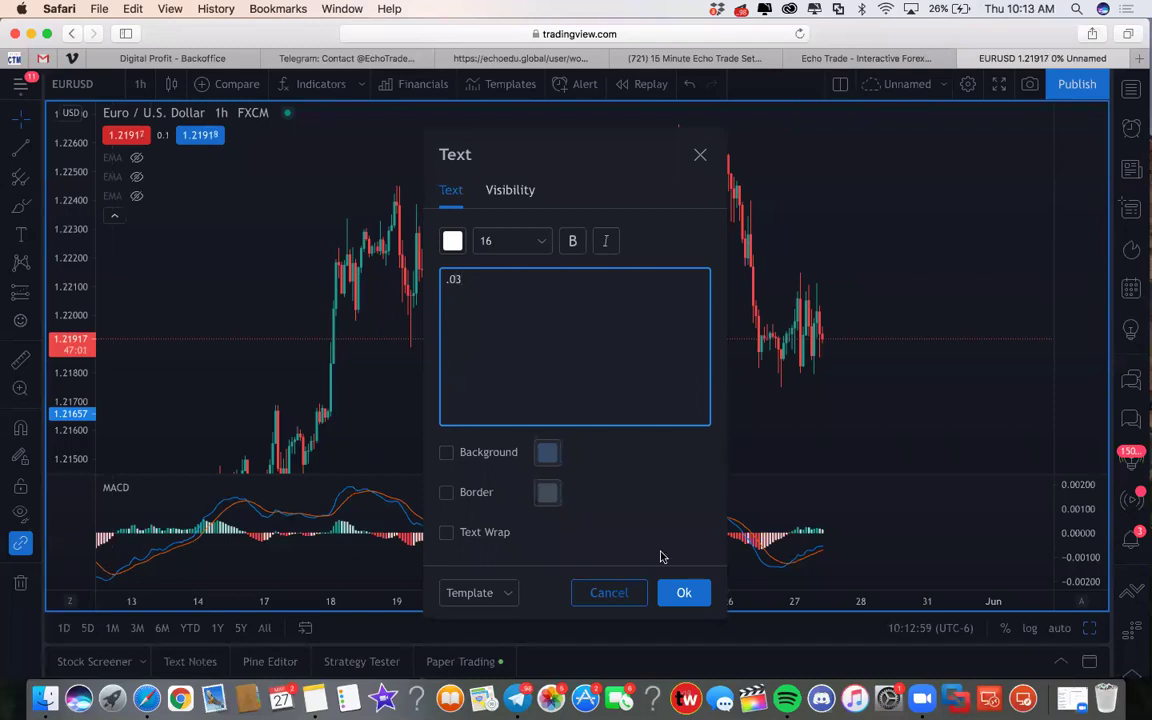
pyautogui.click(683, 592)
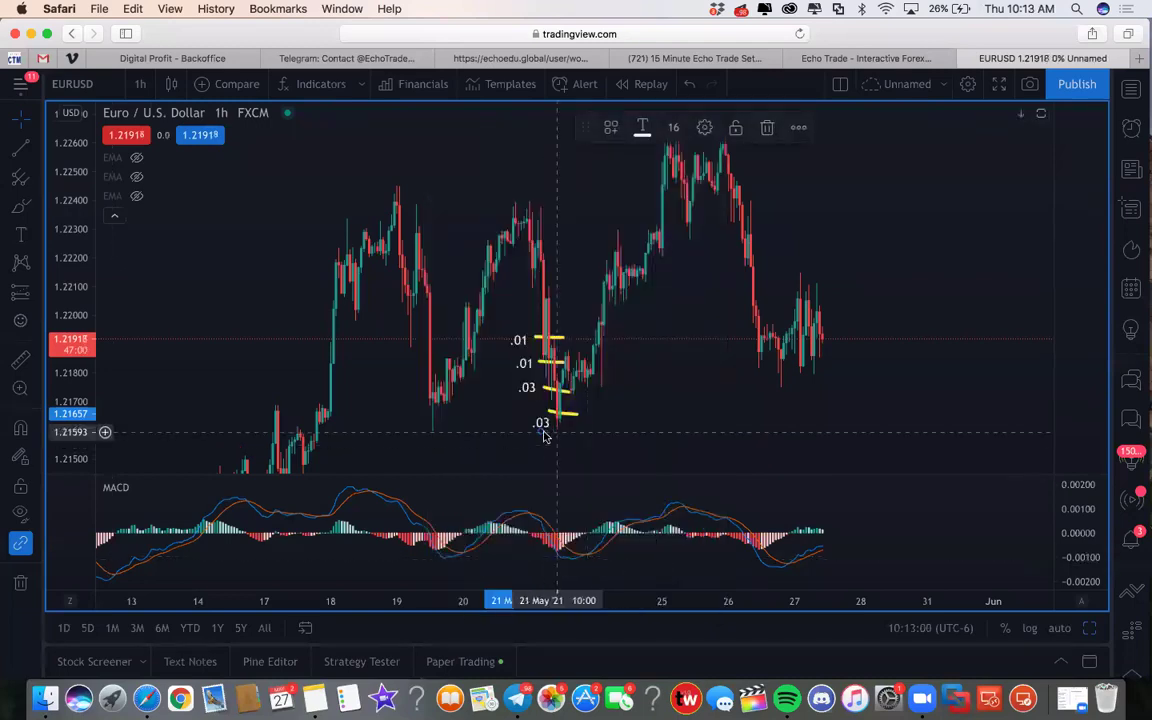
pyautogui.moveTo(542, 428); pyautogui.dragTo(535, 417)
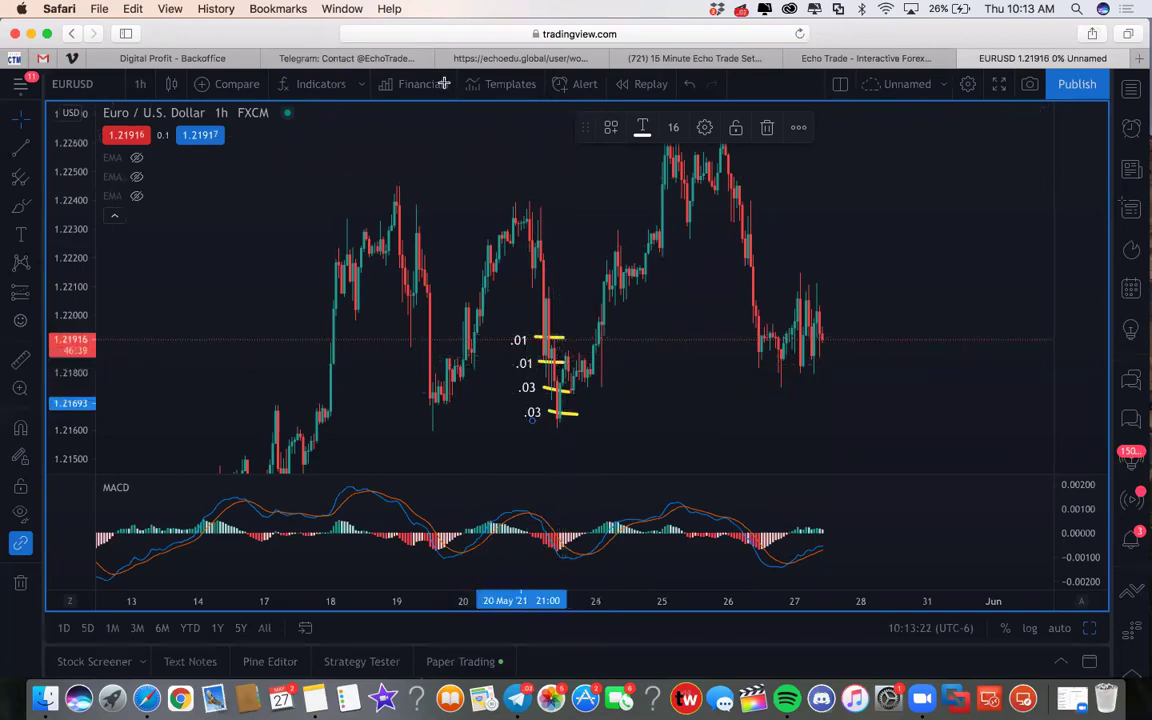
# Go from the Echo Edu page to the EW2-FRDM Echo Trade settings and open Lot Size Allocation
pyautogui.click(712, 57)
pyautogui.click(505, 58)
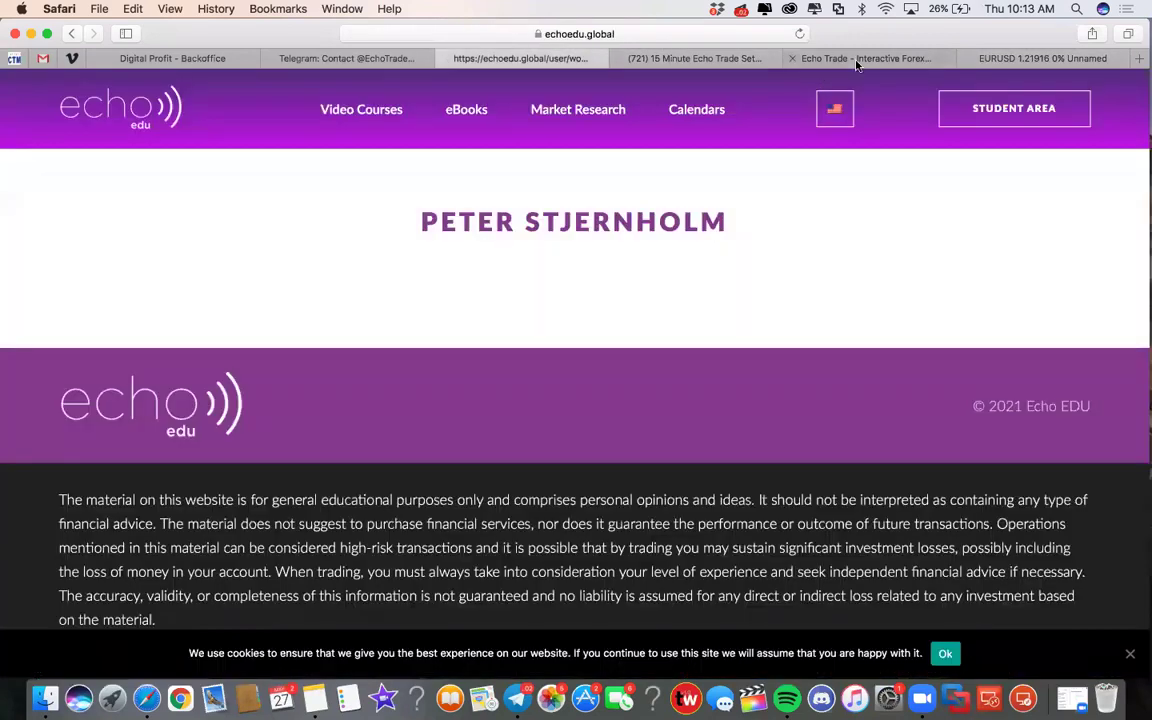
pyautogui.click(840, 58)
pyautogui.click(397, 556)
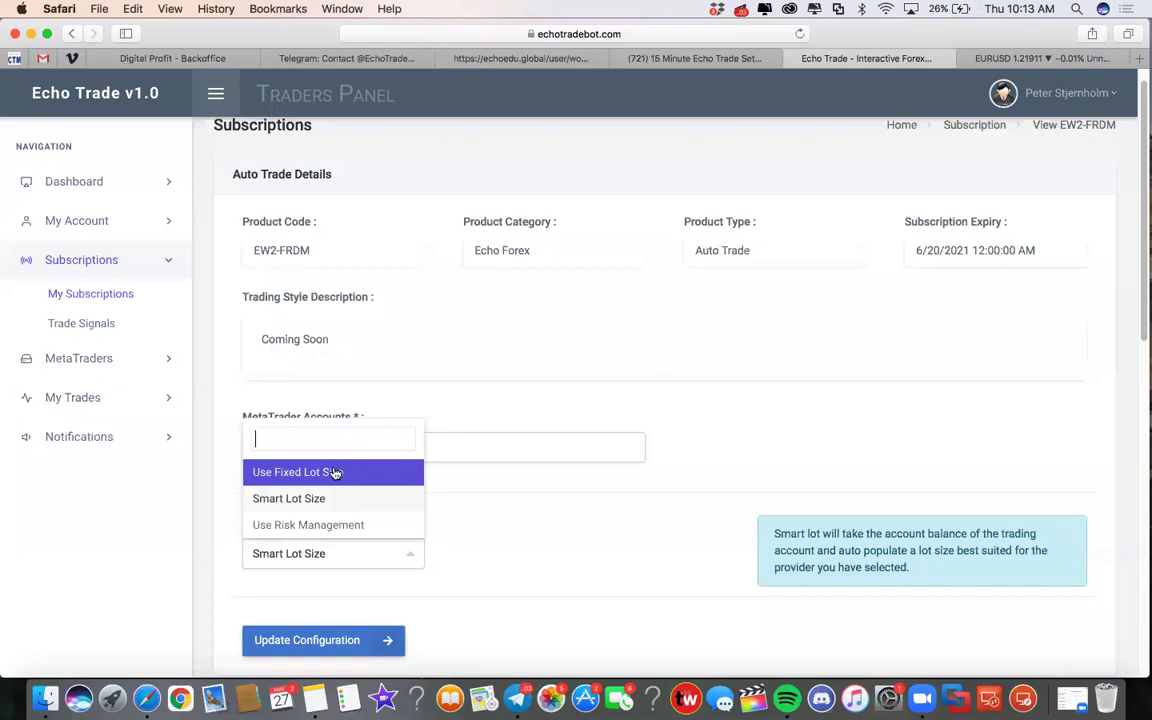
# Switch EW2-FRDM to Use Fixed Lot Size, keep the lot at 0.01, and return to the EURUSD chart
pyautogui.click(336, 473)
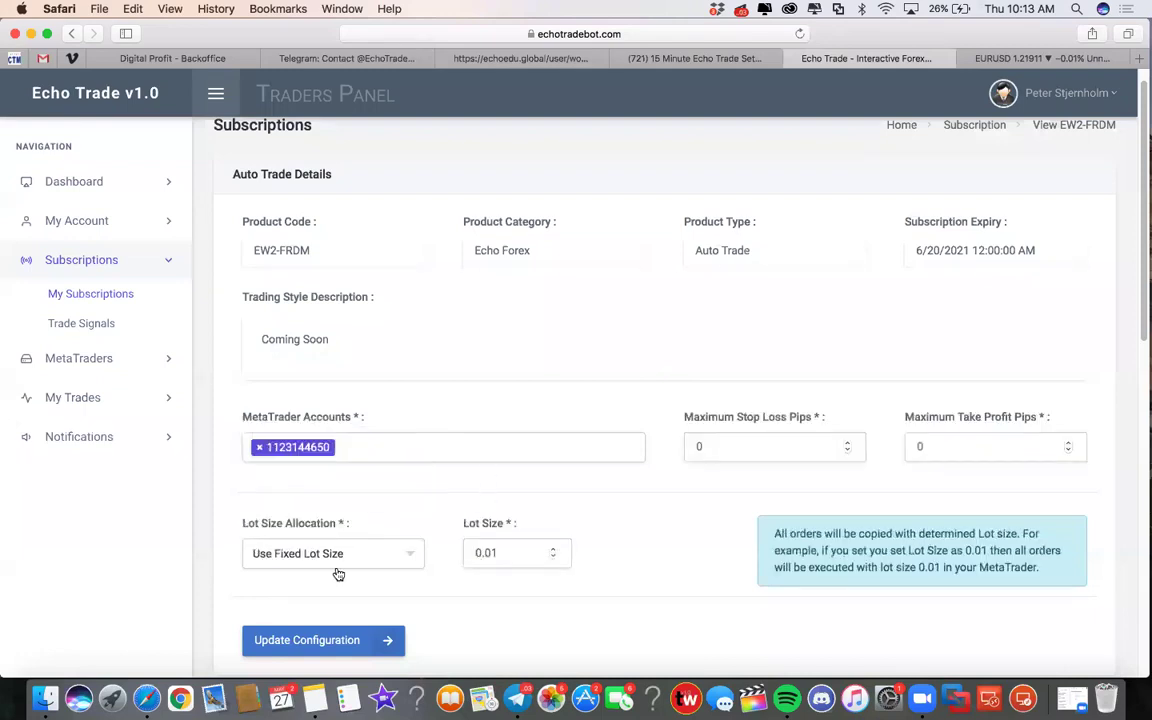
pyautogui.doubleClick(486, 552)
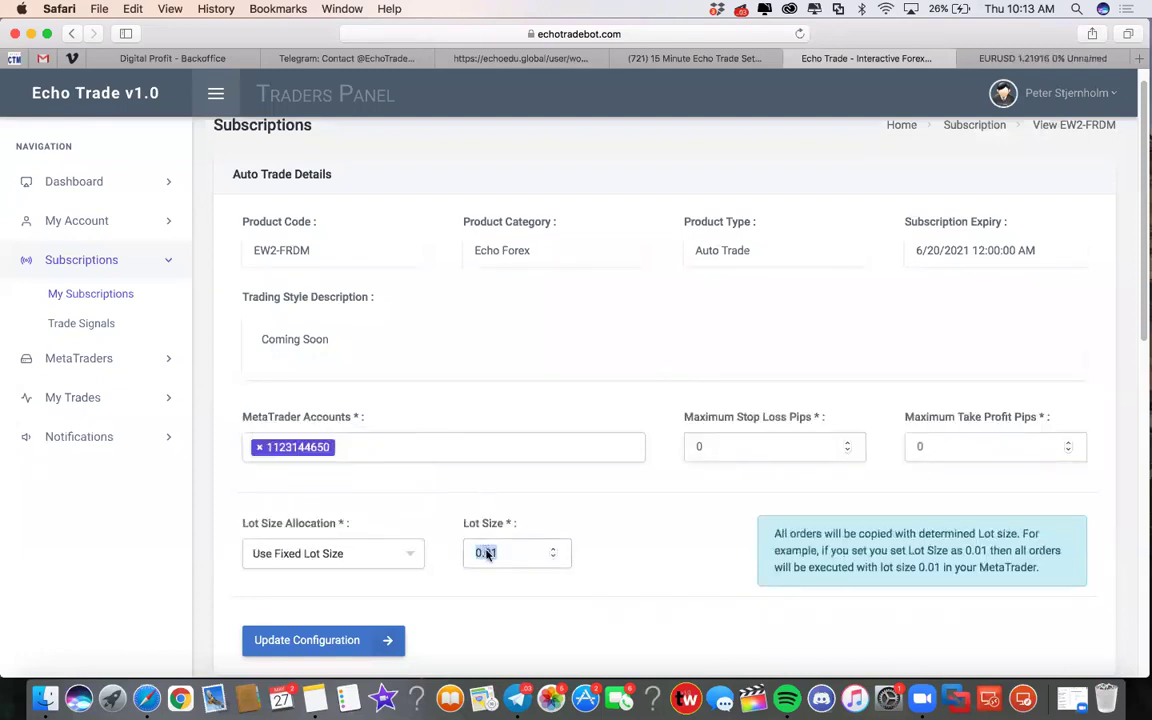
pyautogui.press('BackSpace')
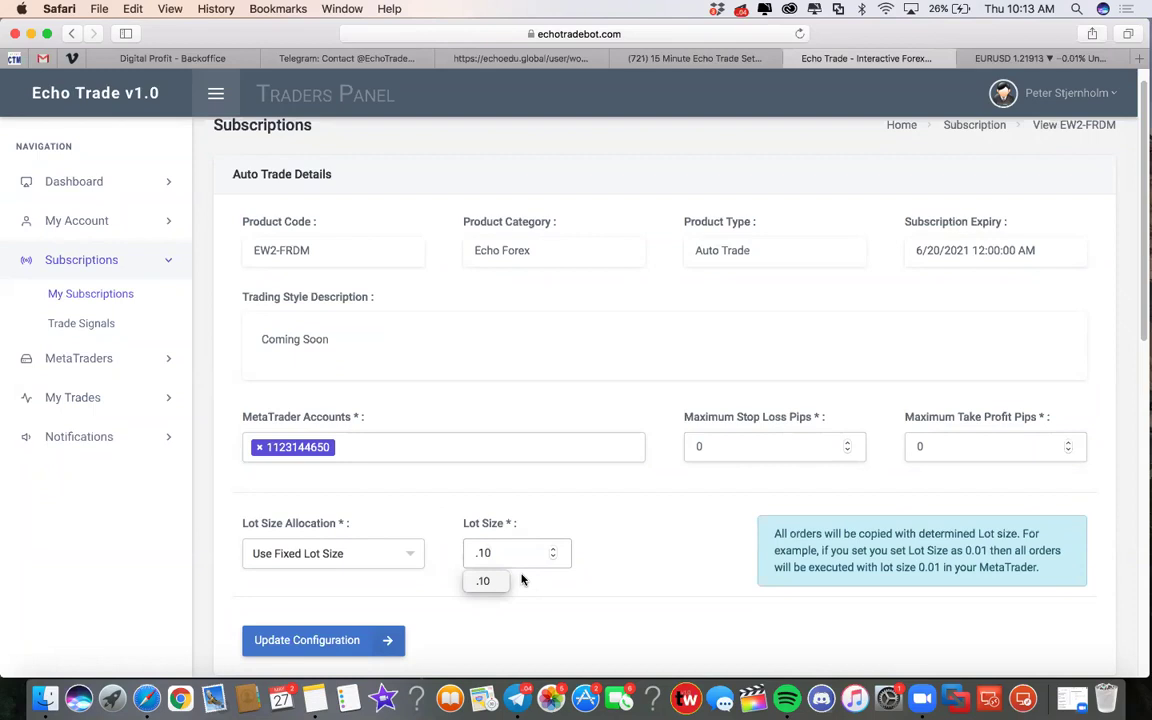
pyautogui.press('Return')
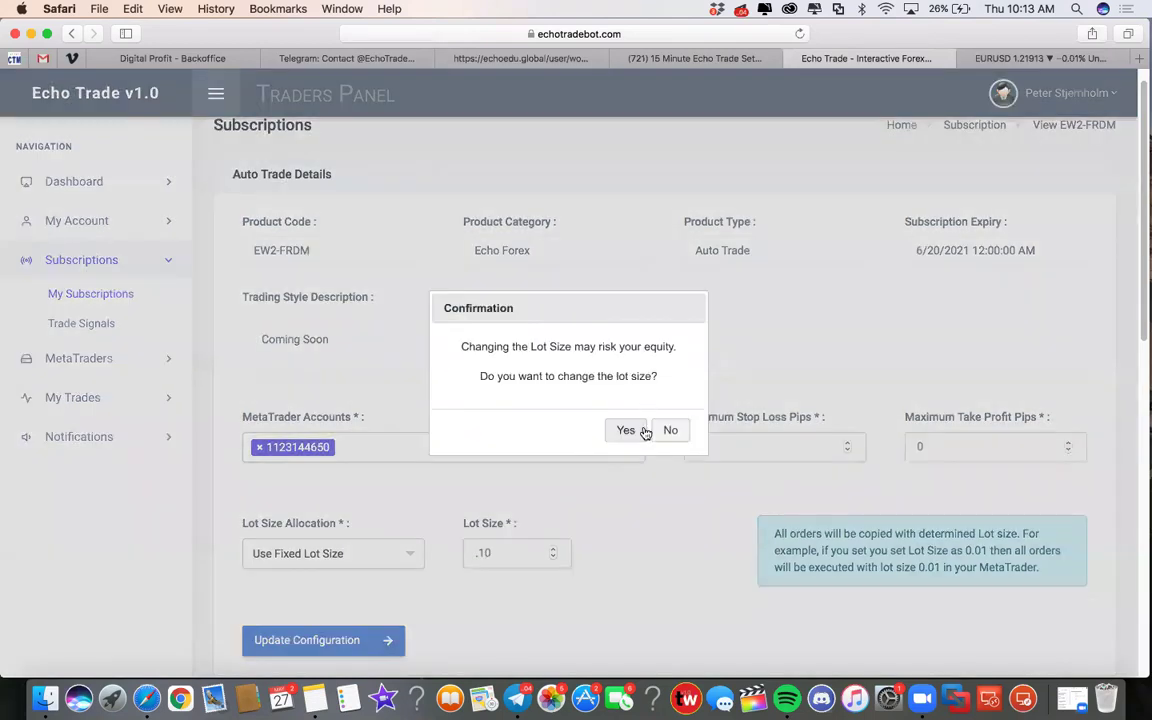
pyautogui.click(670, 432)
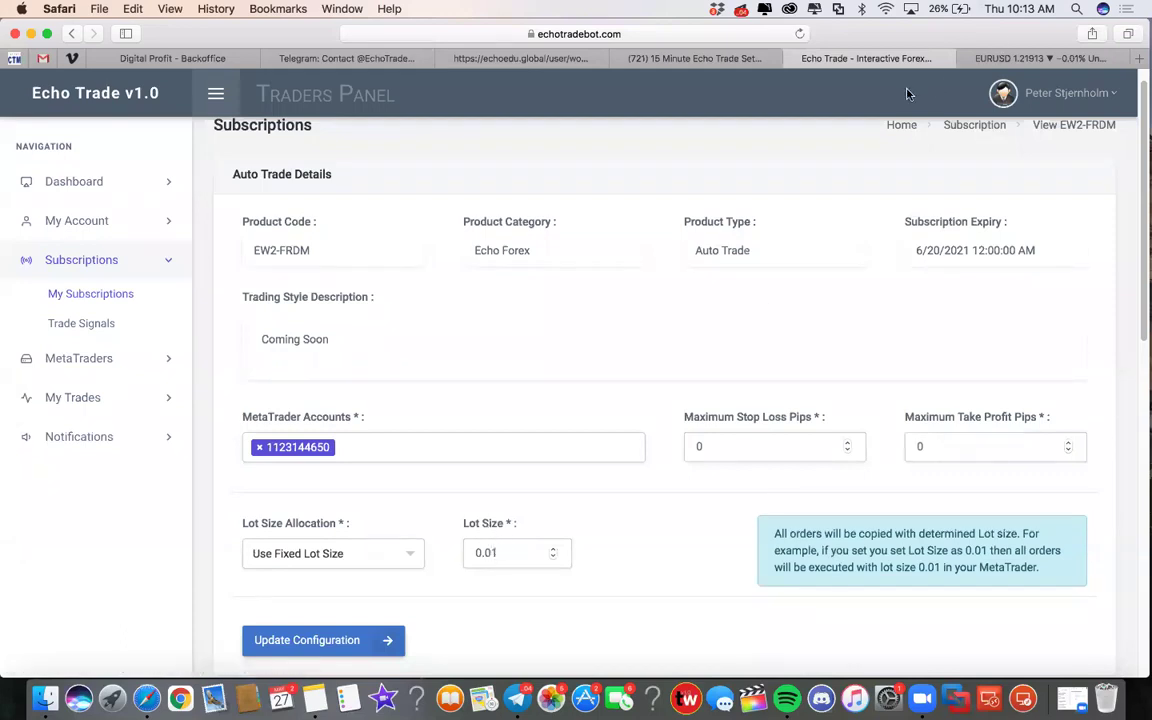
pyautogui.hotkey('ctrl', 'Tab')
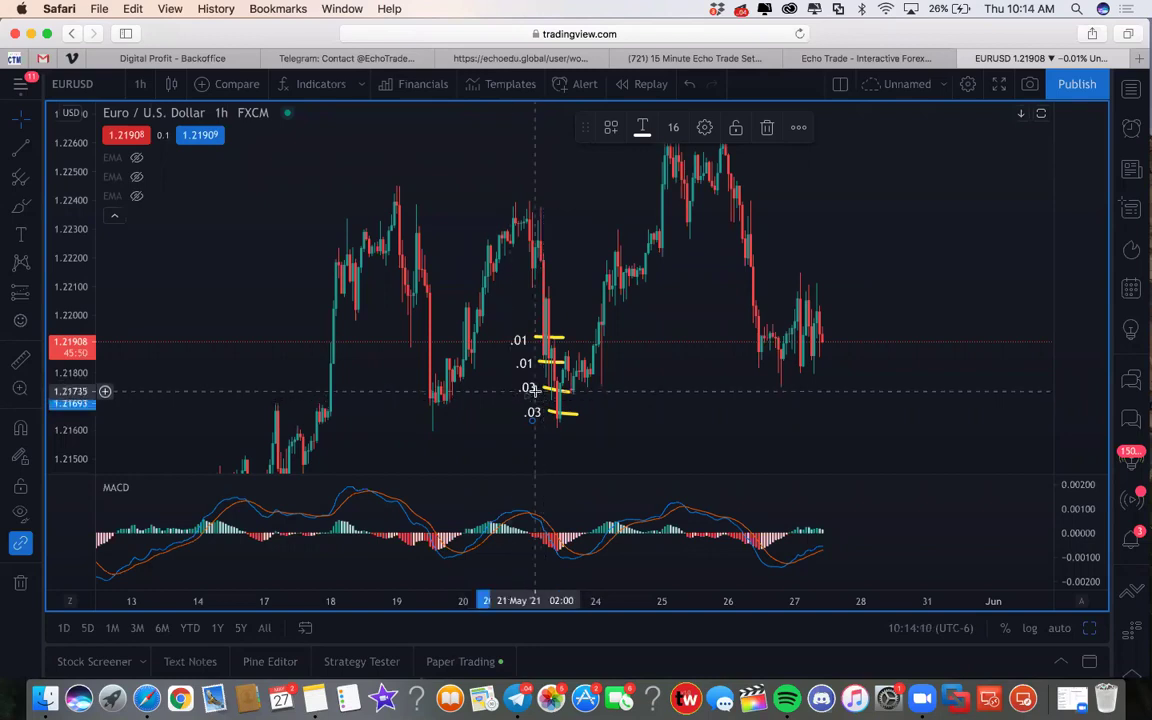
# Choose Smart Lot Size for EW2-FRDM's allocation, with a brief look at the EURUSD chart
pyautogui.click(876, 60)
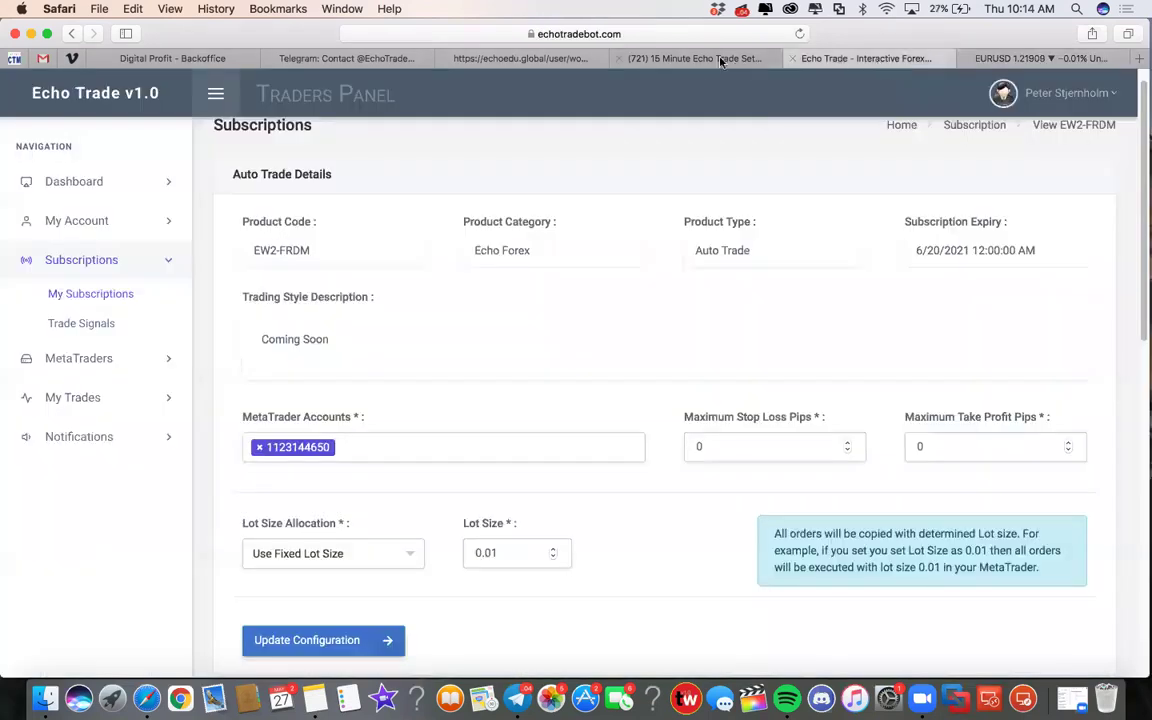
pyautogui.click(405, 556)
pyautogui.click(332, 500)
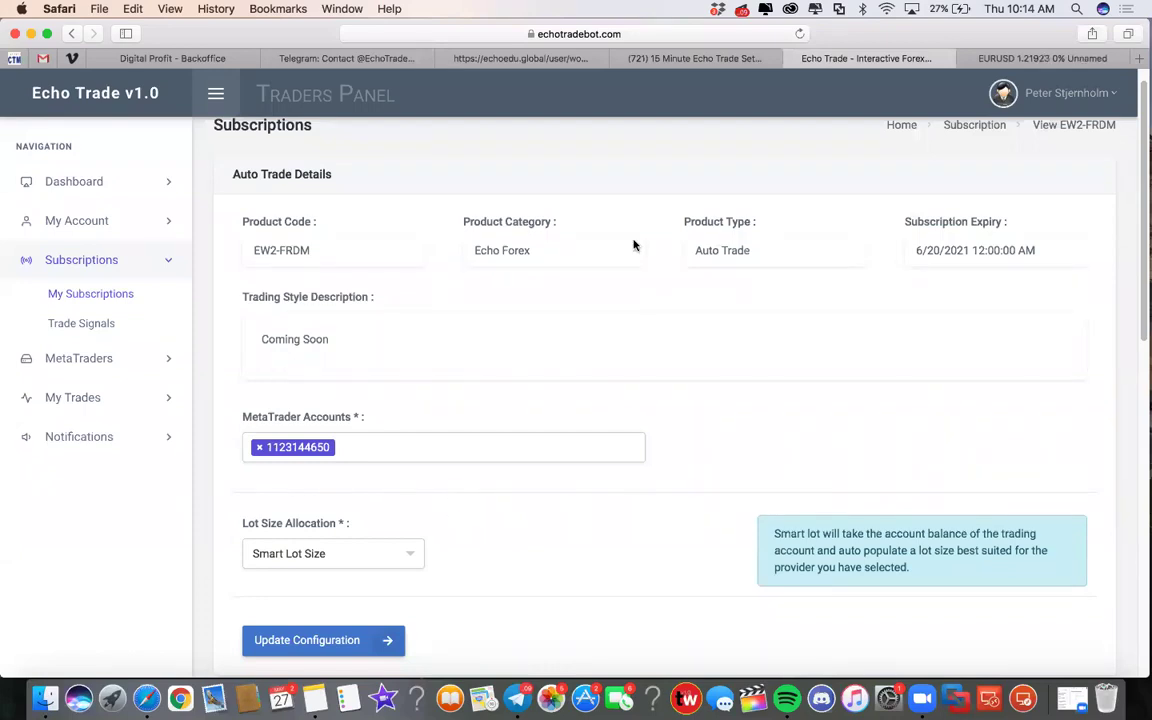
pyautogui.click(1027, 57)
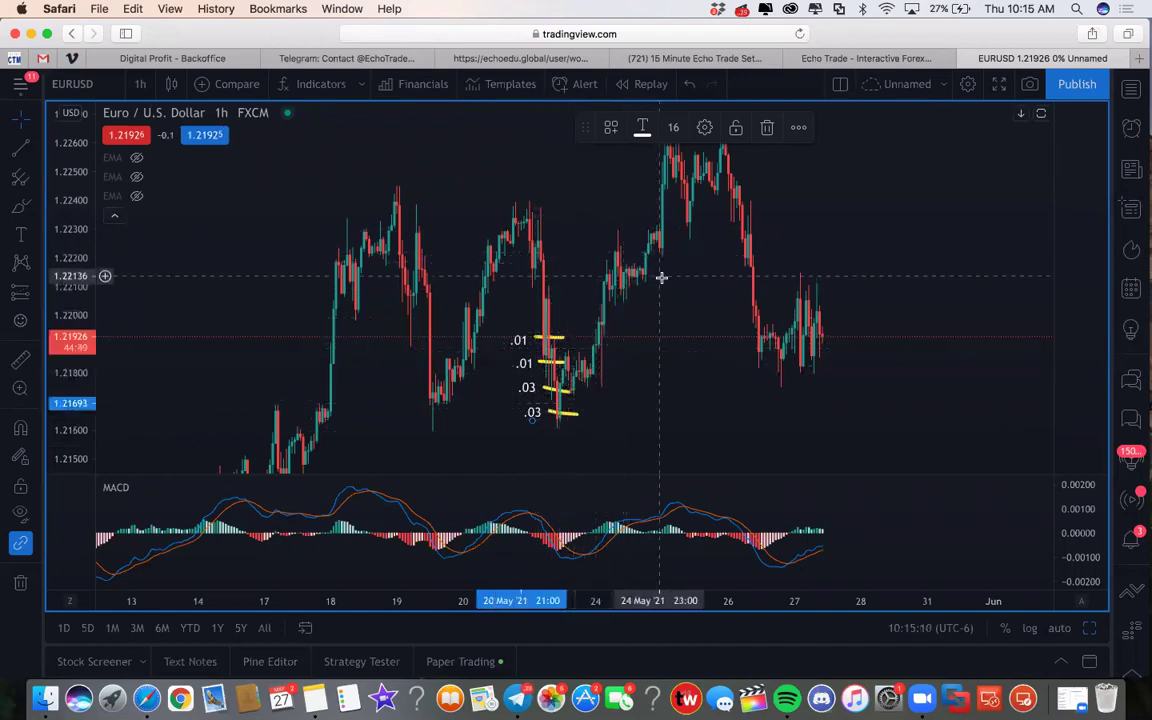
pyautogui.click(848, 59)
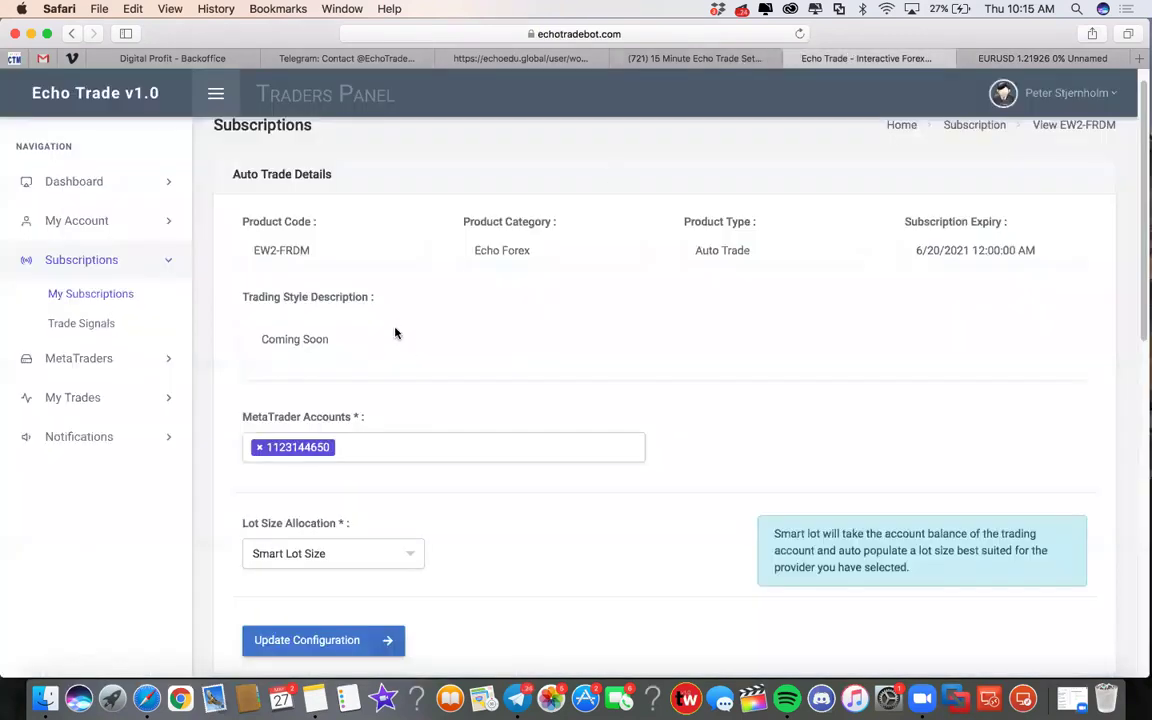
# From My Subscriptions, open EW-ELVTE's configuration with fixed lot 0.01, then go back to the EURUSD chart
pyautogui.click(84, 296)
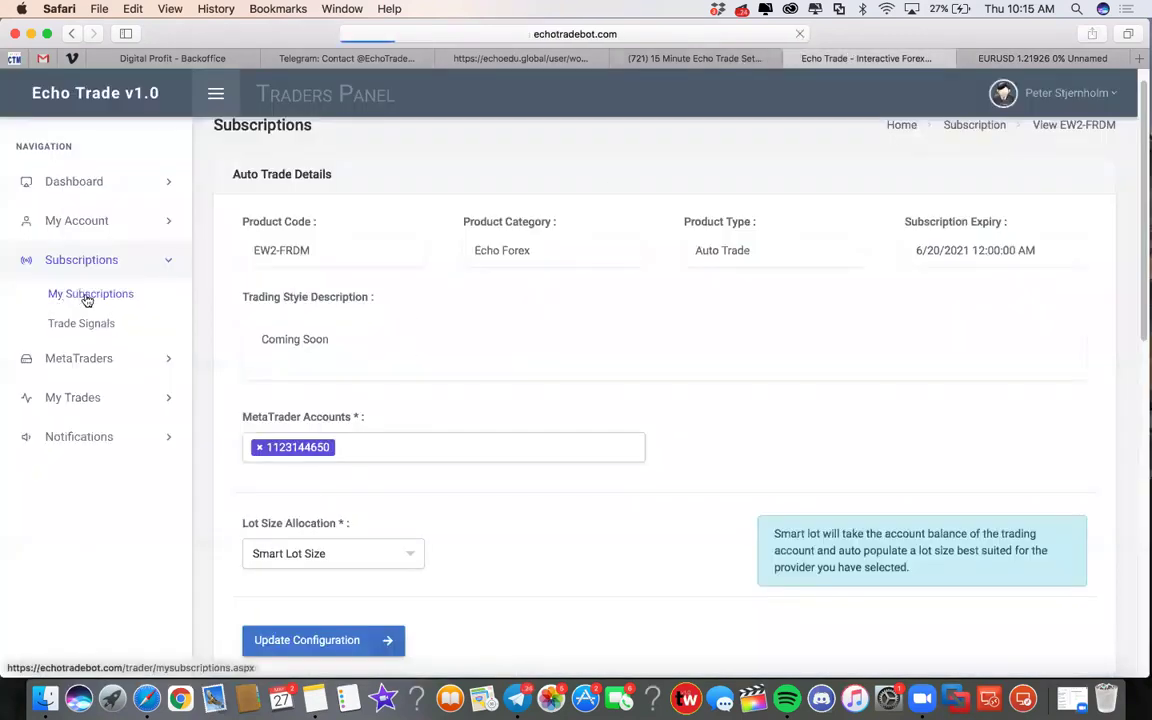
pyautogui.scroll(-3, 525, 473)
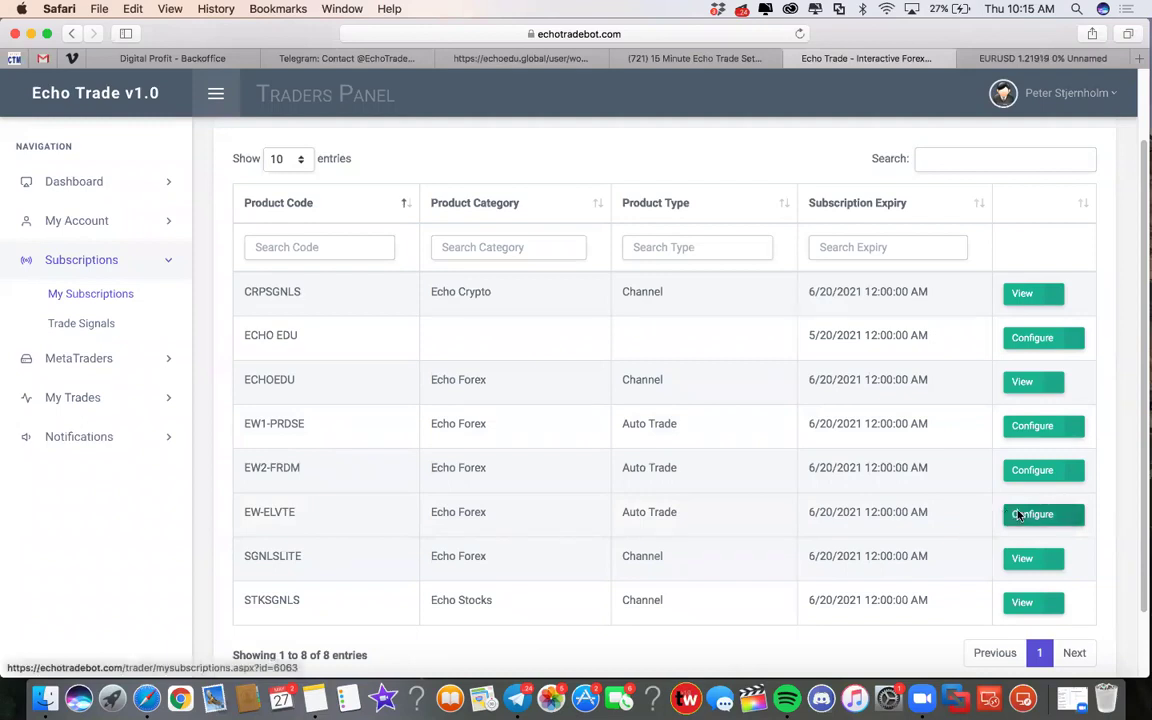
pyautogui.click(1013, 517)
pyautogui.scroll(-2, 601, 399)
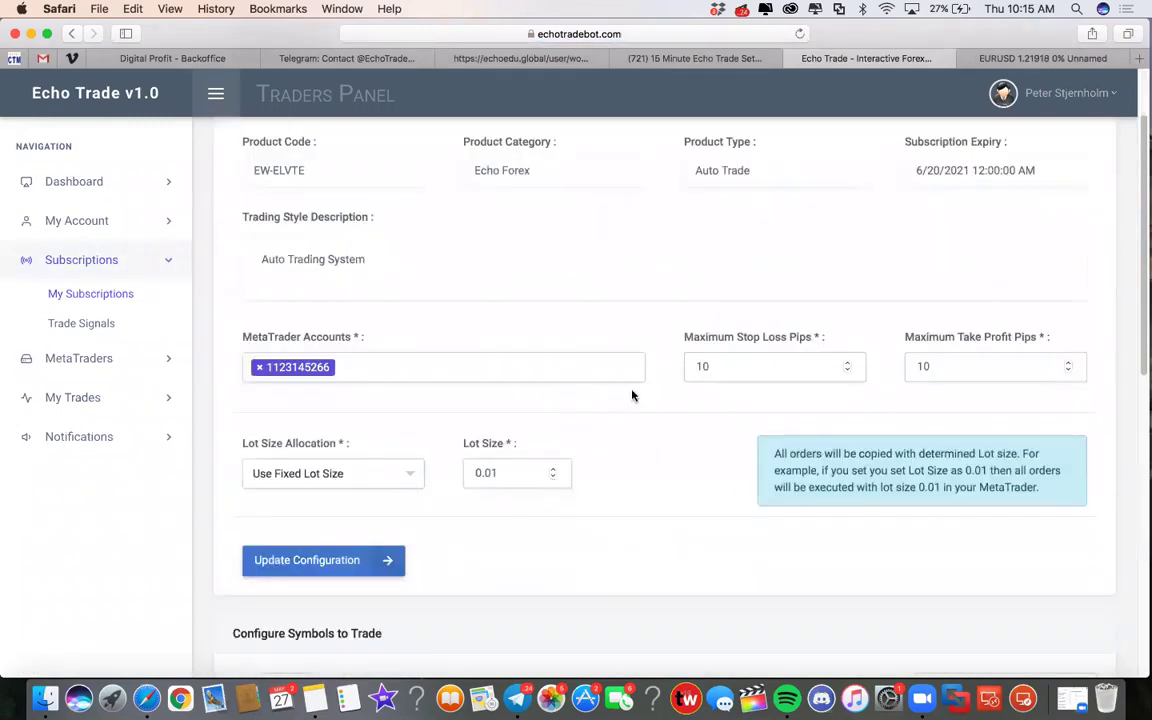
pyautogui.scroll(1, 656, 417)
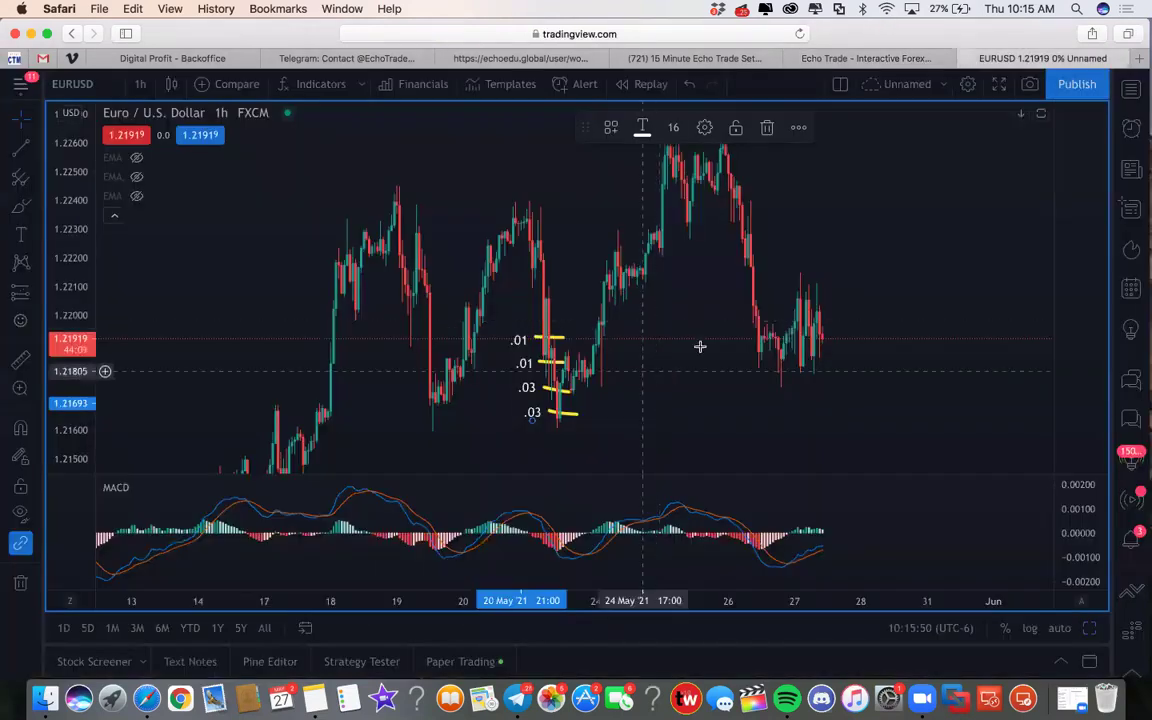
pyautogui.click(1010, 58)
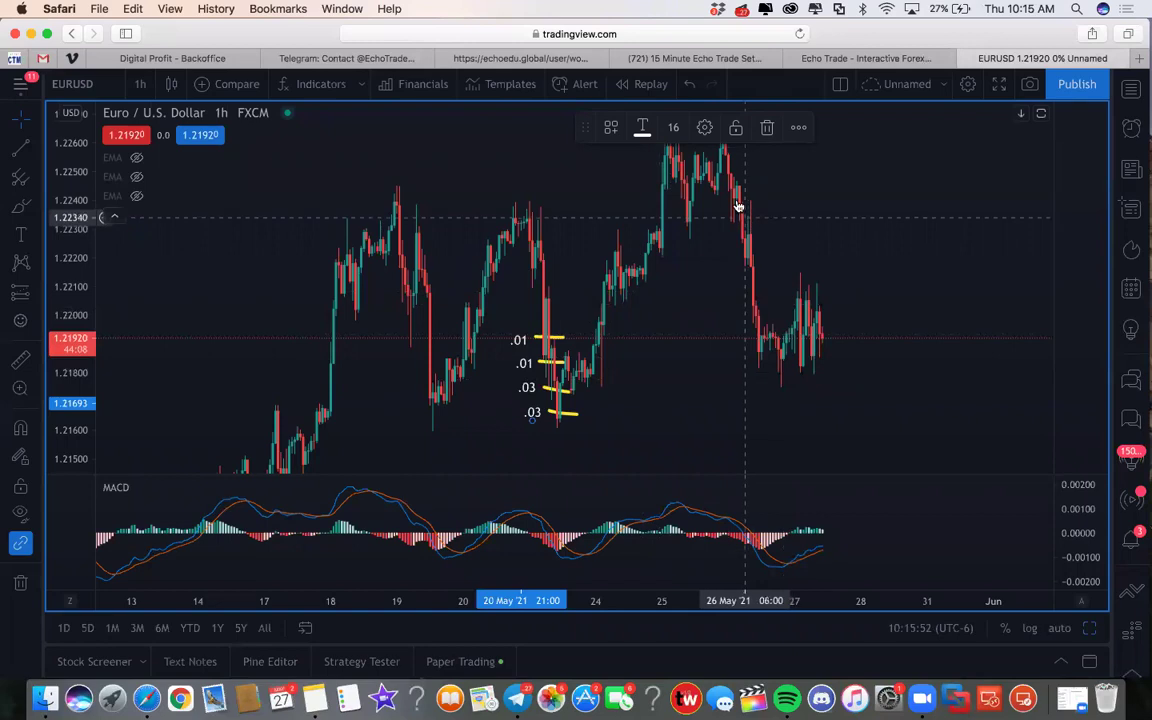
# Zoom to the 26 May EURUSD drop and draw short yellow horizontal strokes on it
pyautogui.scroll(3, 660, 215)
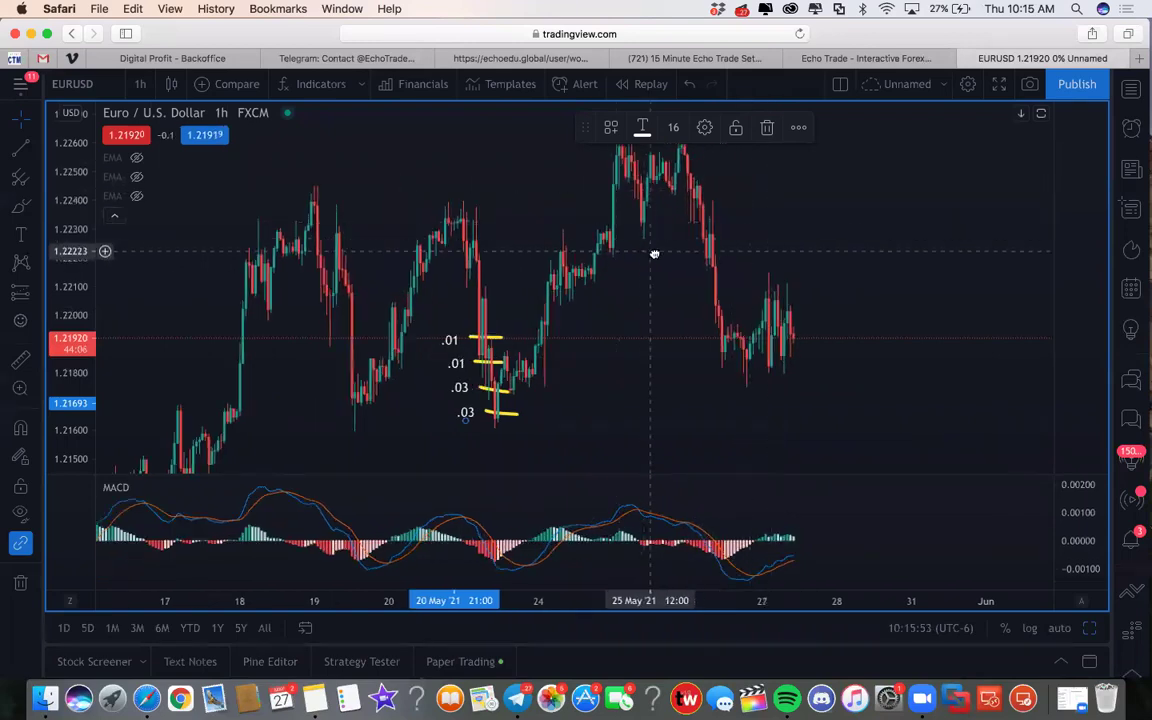
pyautogui.hscroll(1, 660, 254)
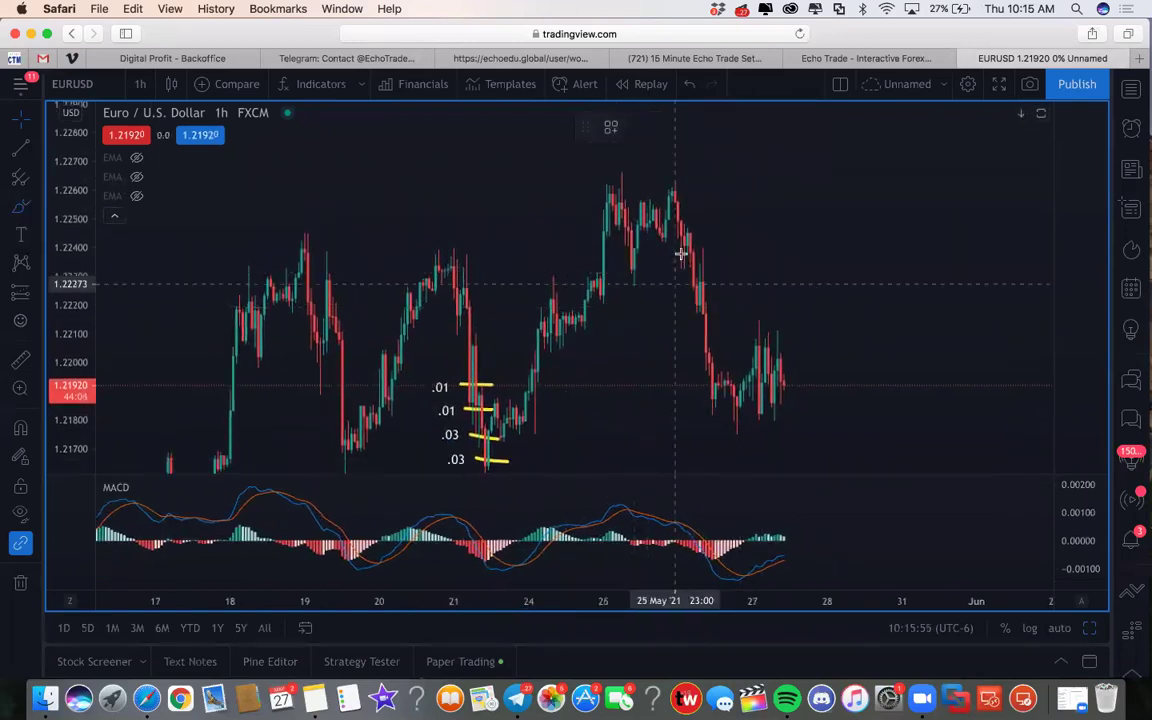
pyautogui.moveTo(680, 236); pyautogui.dragTo(706, 237)
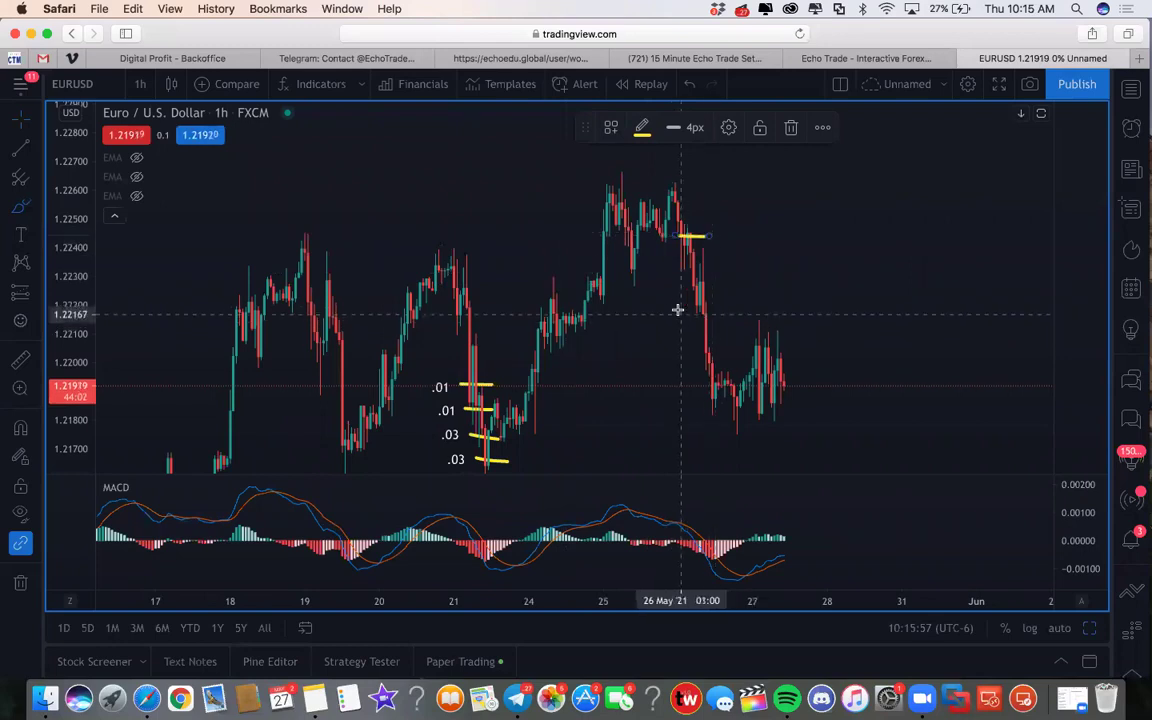
pyautogui.moveTo(678, 307)
pyautogui.mouseDown()
pyautogui.moveTo(720, 306)
pyautogui.moveTo(706, 271)
pyautogui.mouseUp()
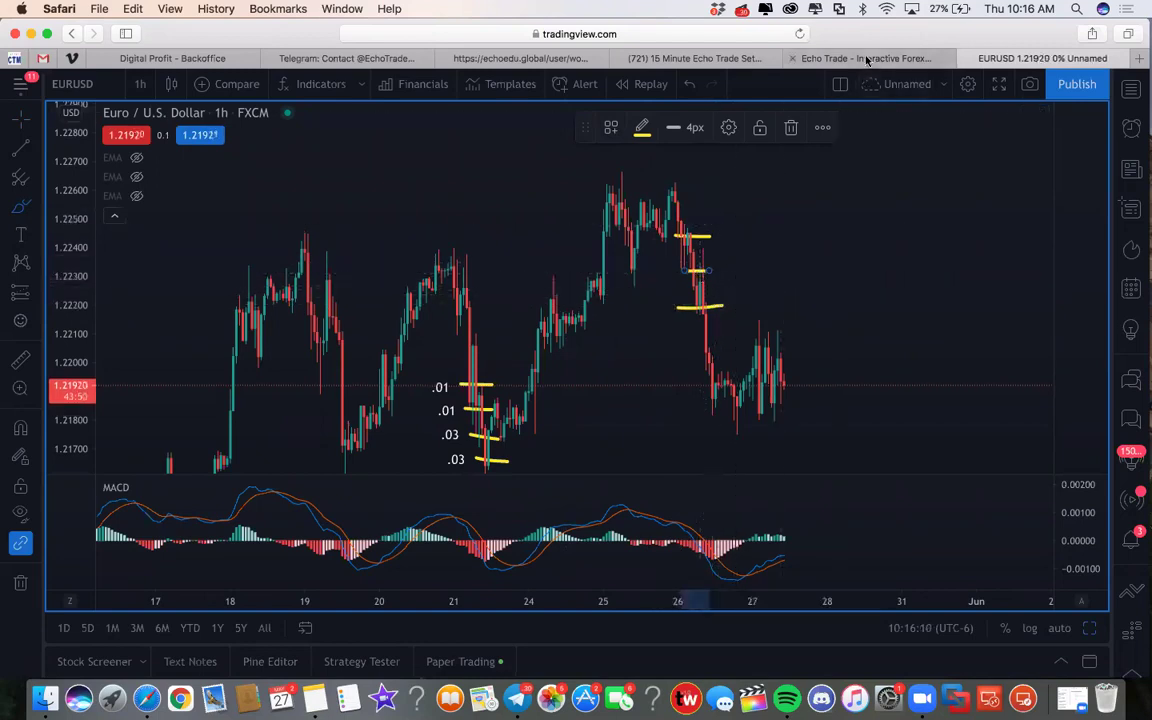
# Glance at the 15 Minute Echo Trade Setup YouTube video, then return to the EW-ELVTE settings
pyautogui.click(725, 58)
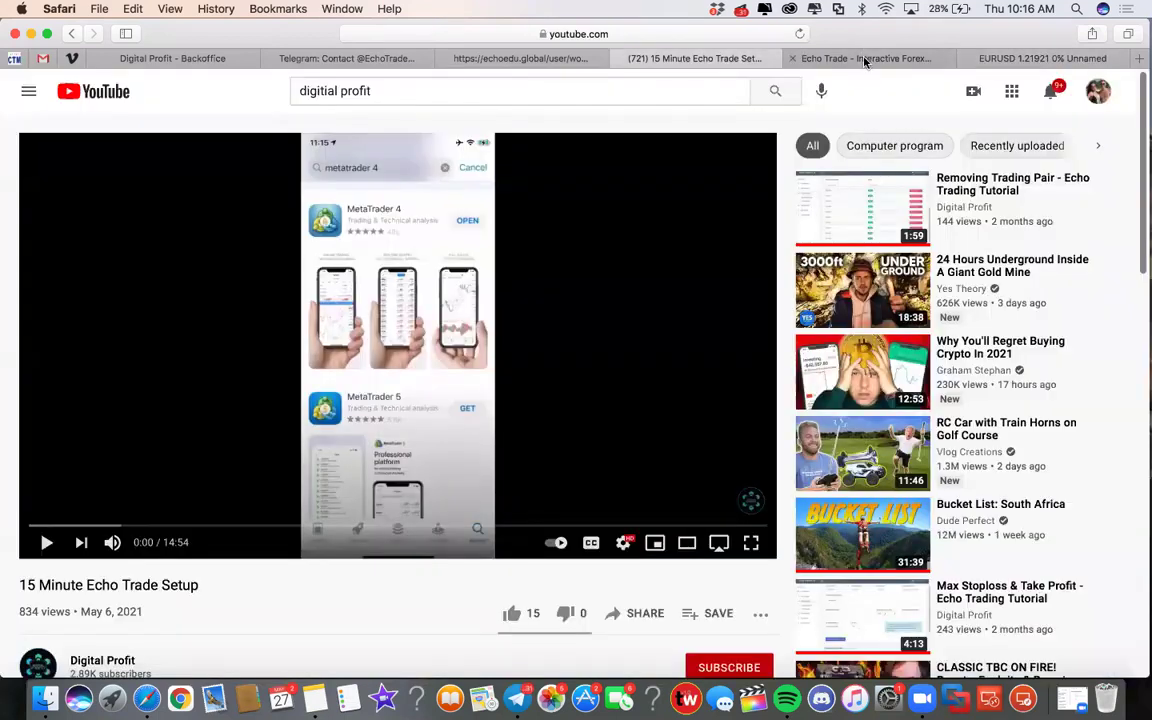
pyautogui.click(866, 60)
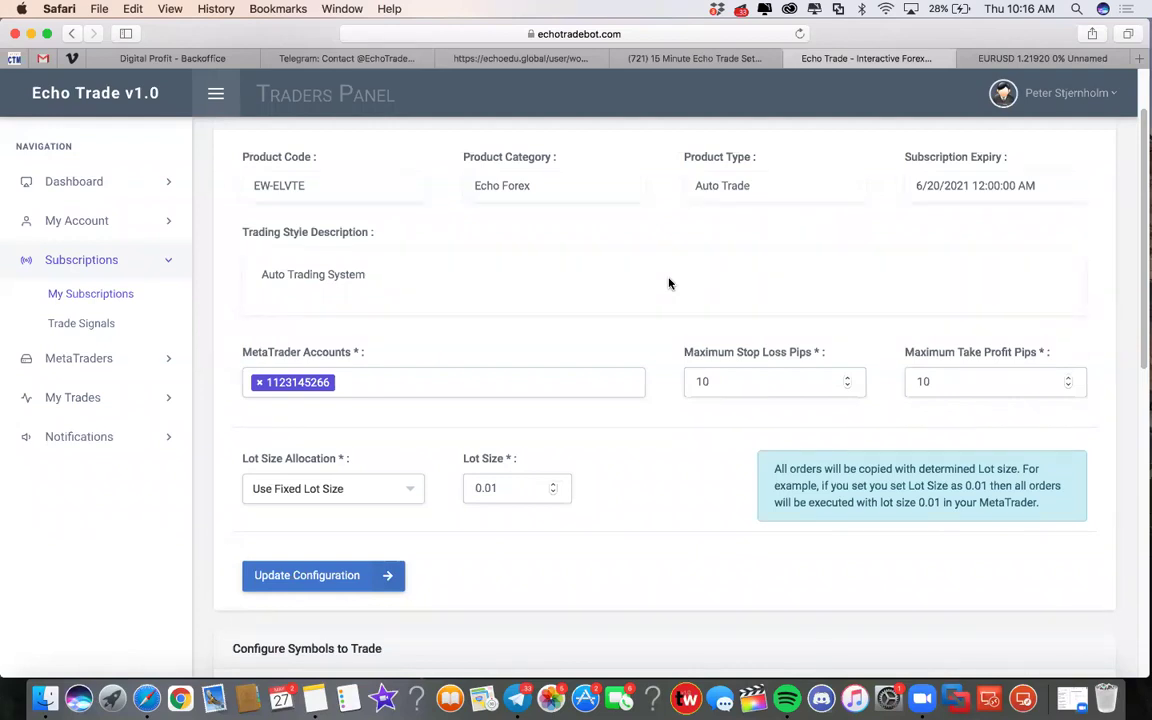
# Open forexmarkethours.com in a new tab and scroll to the Live Forex Market Hours Monitor
pyautogui.press('super+t')
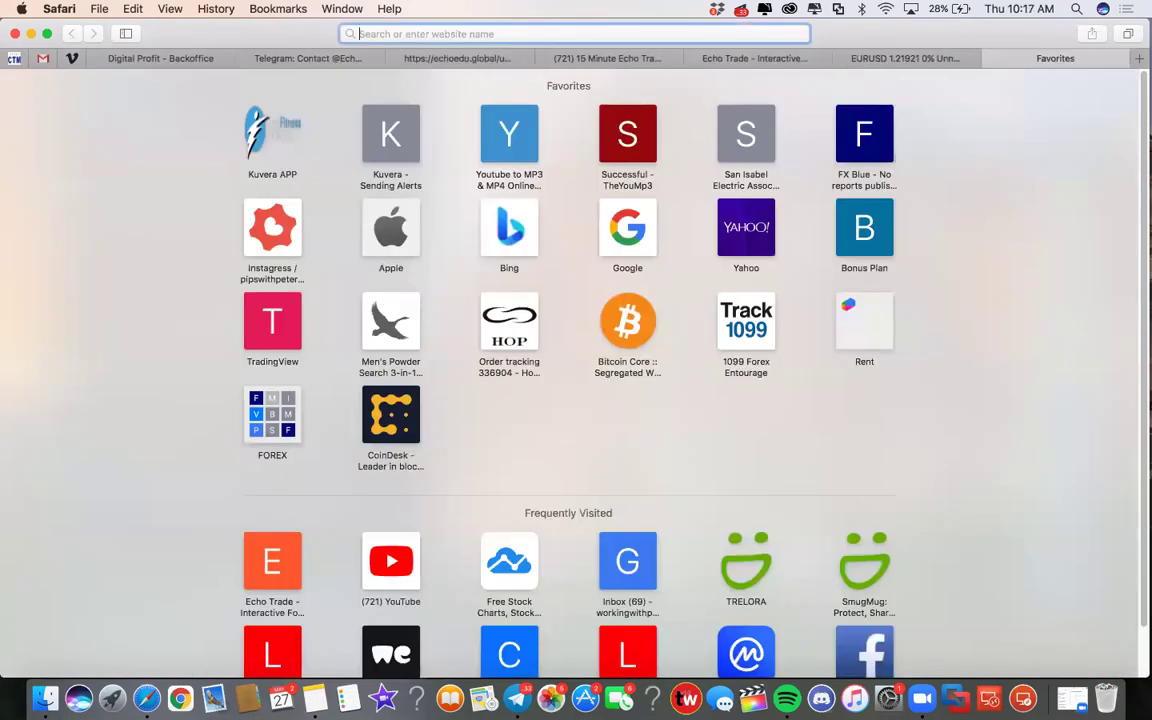
pyautogui.write('forexmarkethours.com')
pyautogui.press('Return')
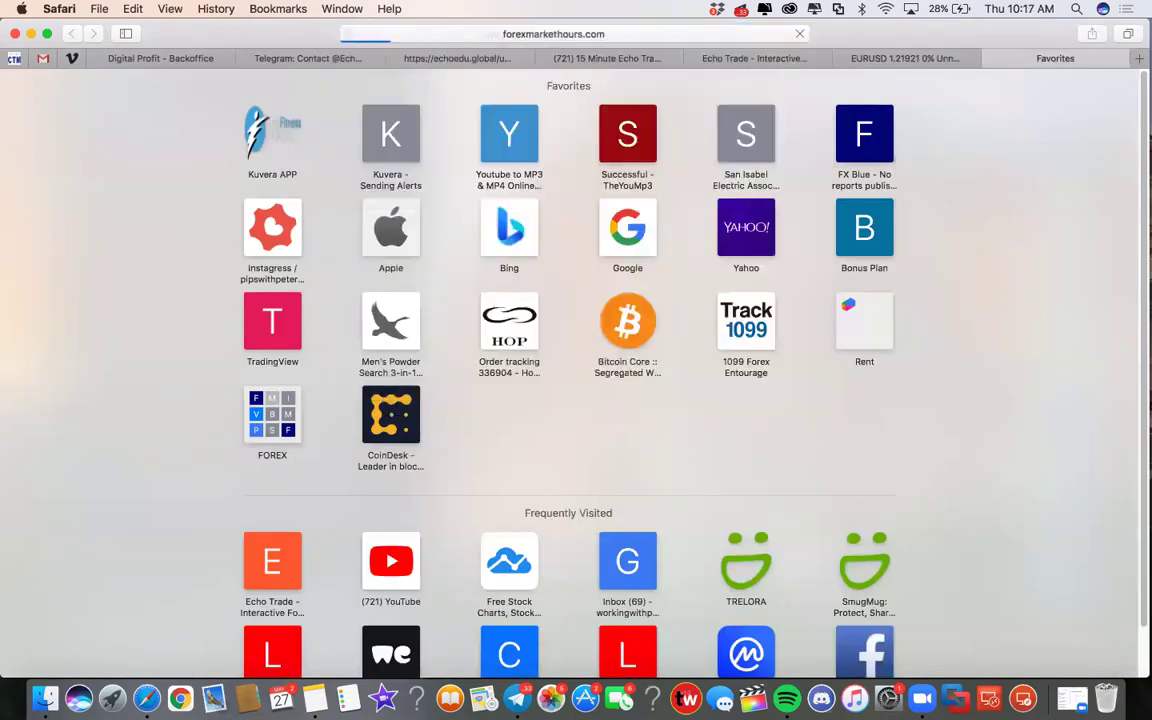
pyautogui.scroll(-5, 548, 408)
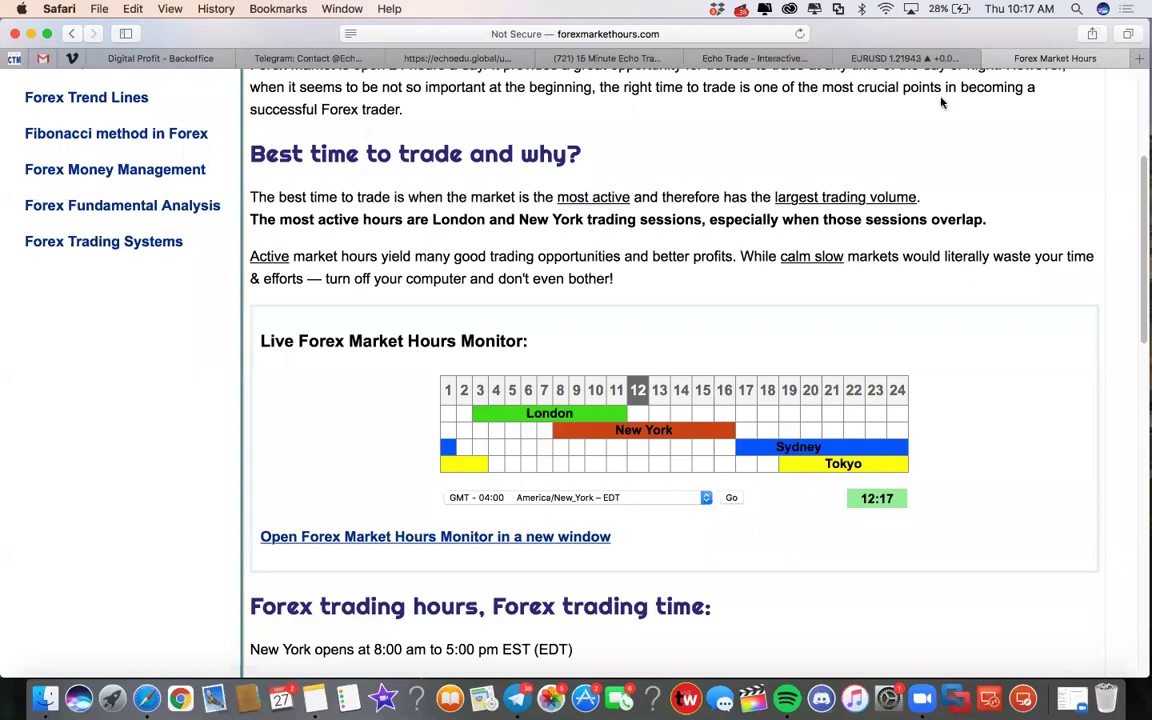
# Review EW-ELVTE's fixed 0.01 lot-size auto-trade settings, then bring Telegram up over the browser
pyautogui.click(897, 60)
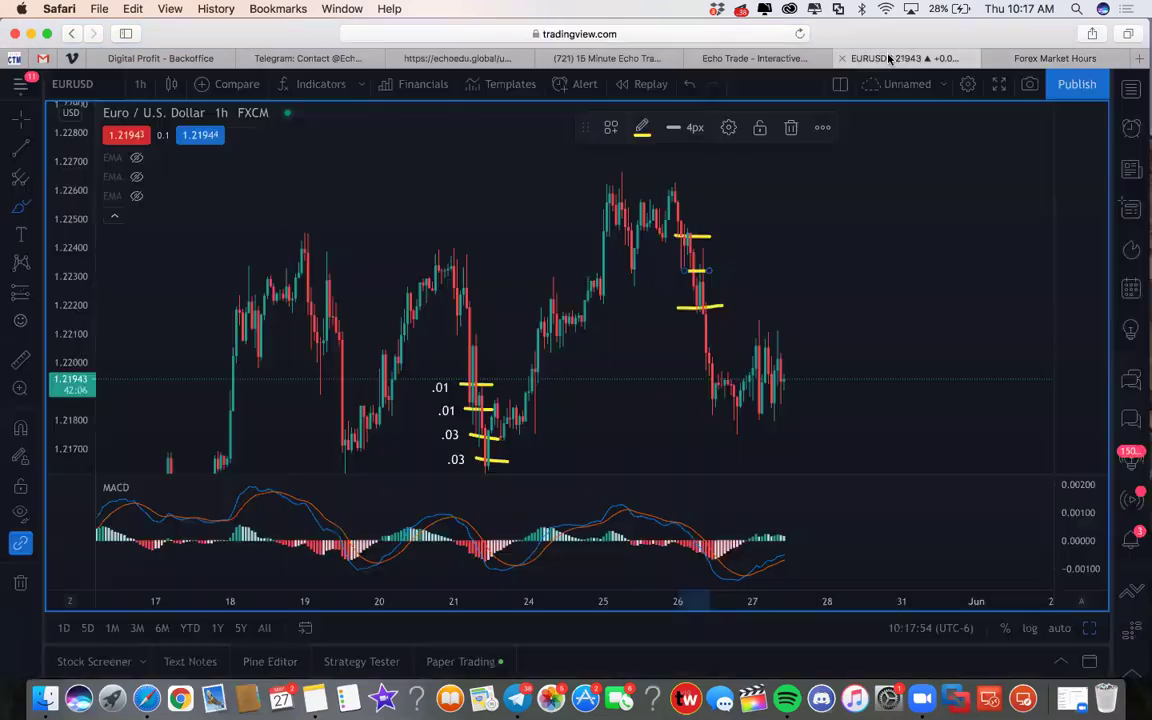
pyautogui.click(750, 58)
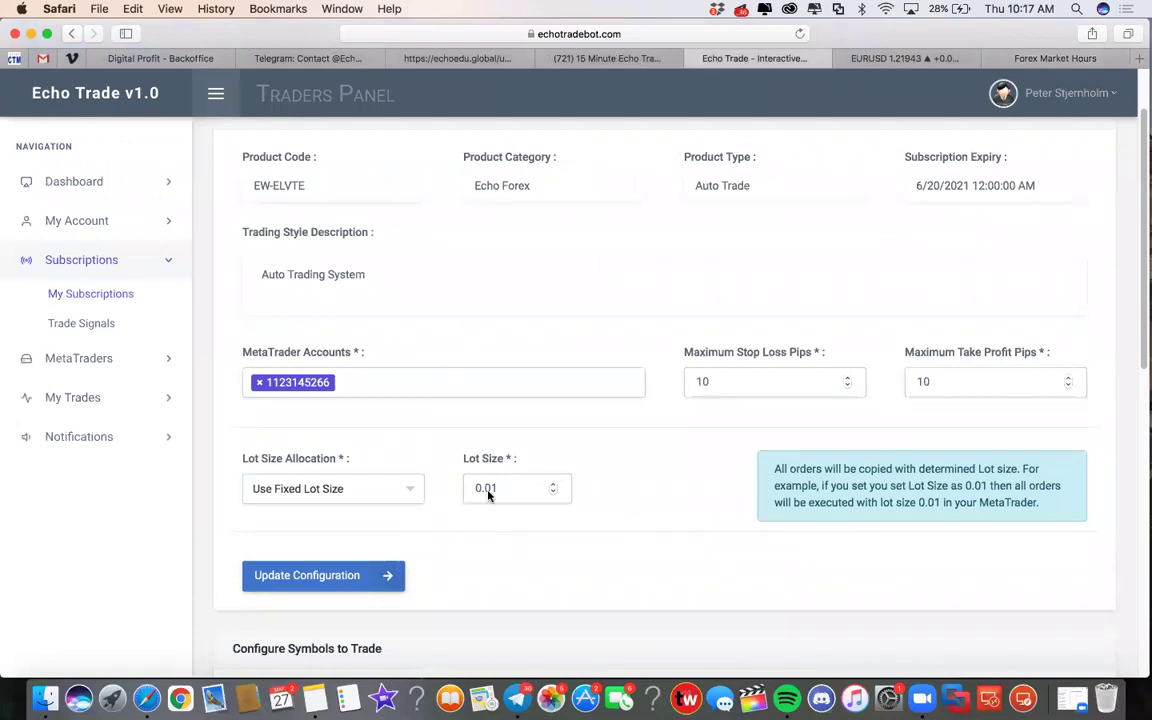
pyautogui.scroll(2, 620, 415)
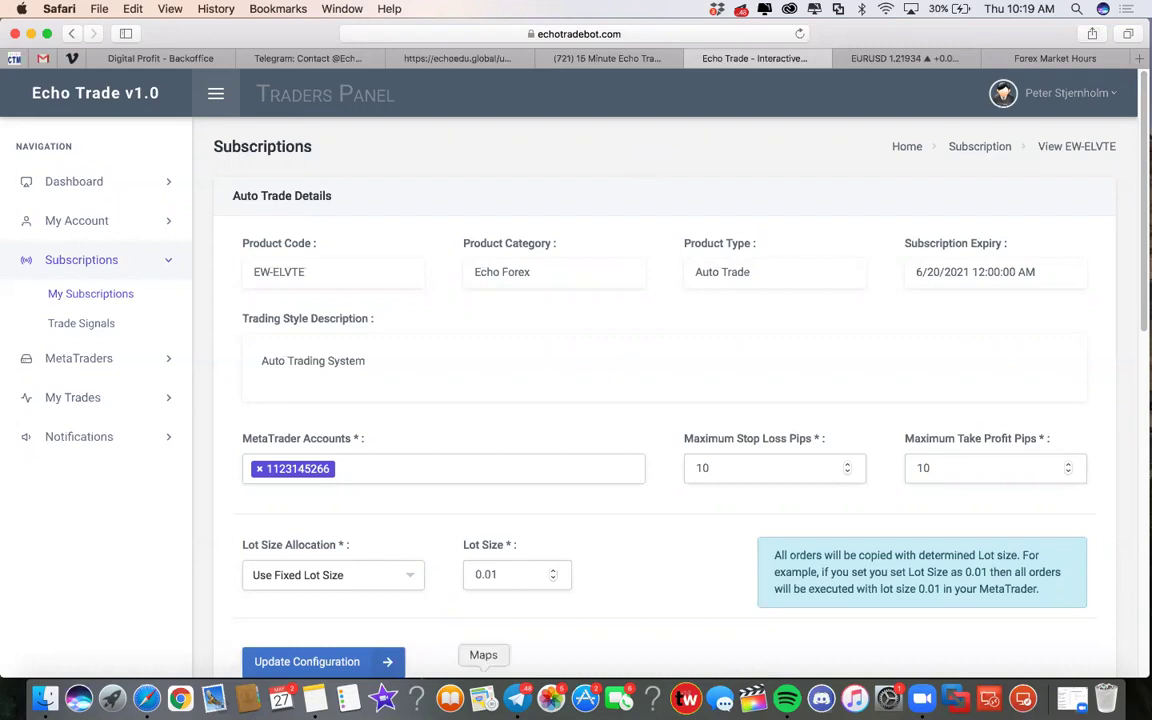
pyautogui.click(517, 698)
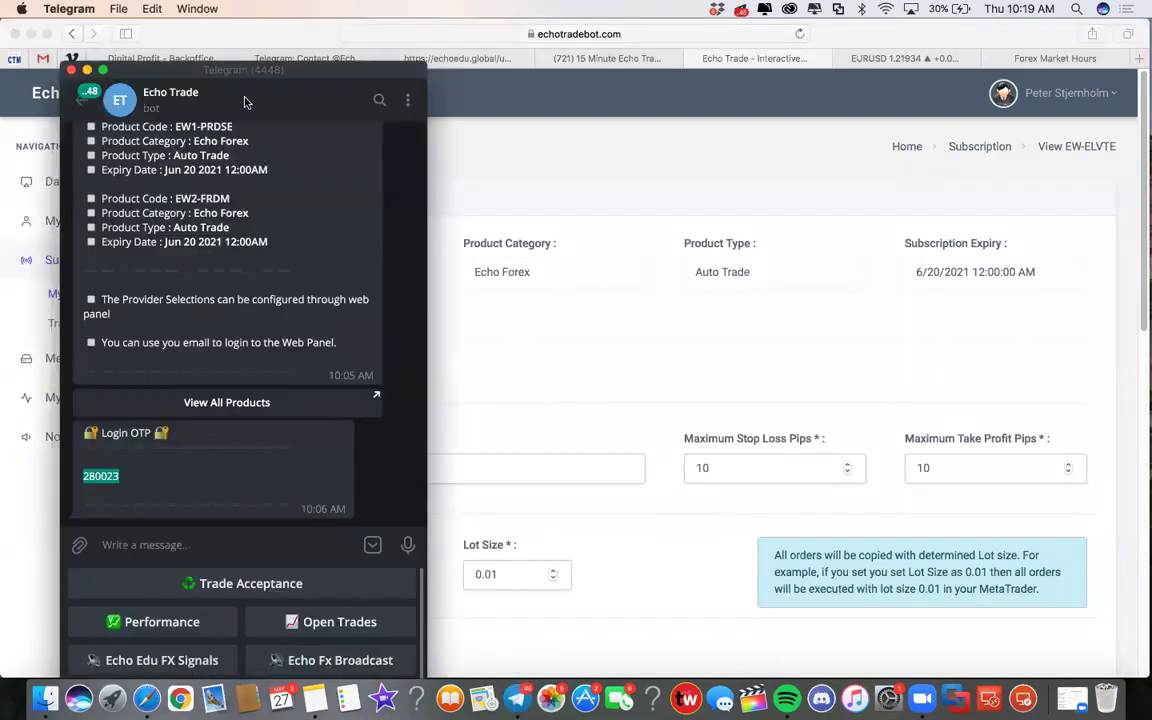
# Ask the Echo Trade bot for its Trade Acceptance status, which reports trading as Deactive
pyautogui.moveTo(222, 66); pyautogui.dragTo(214, 24)
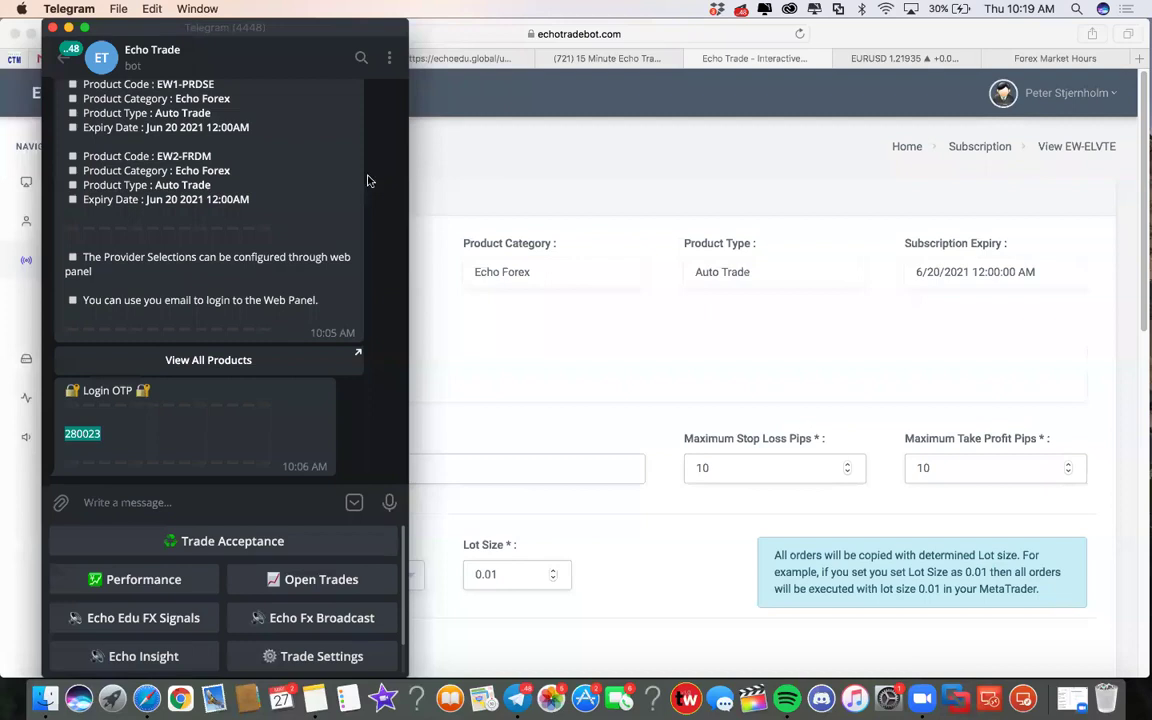
pyautogui.scroll(-2, 195, 560)
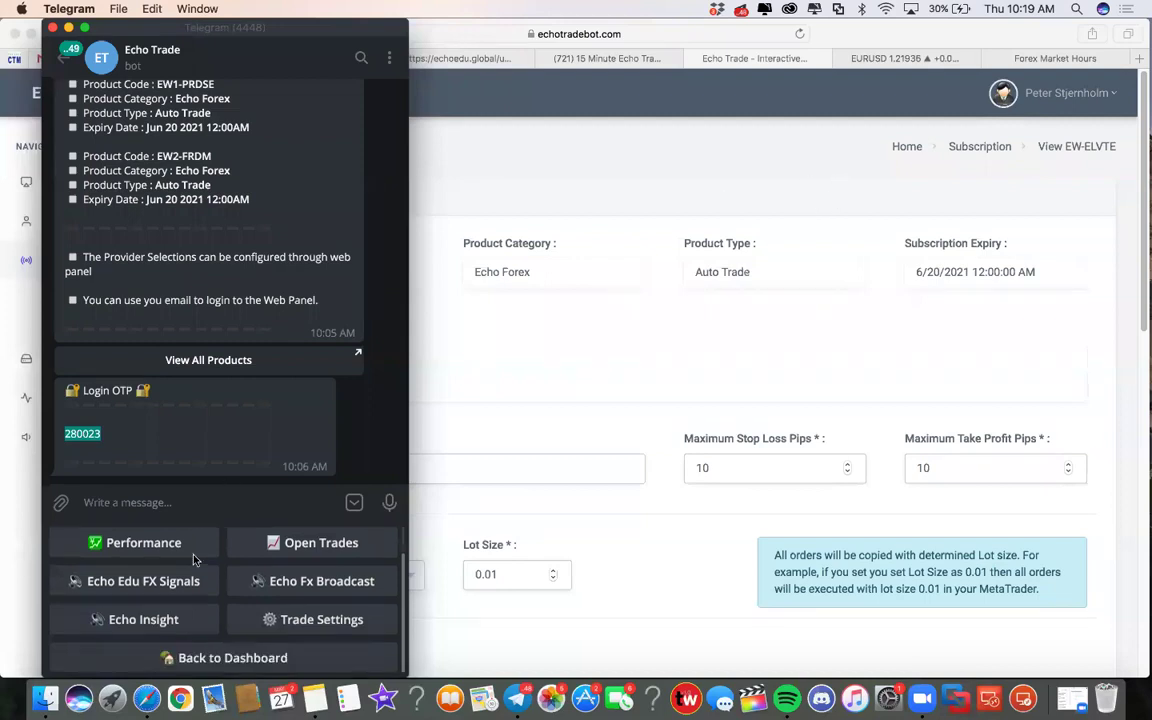
pyautogui.scroll(2, 195, 590)
pyautogui.scroll(-2, 165, 580)
pyautogui.scroll(2, 172, 579)
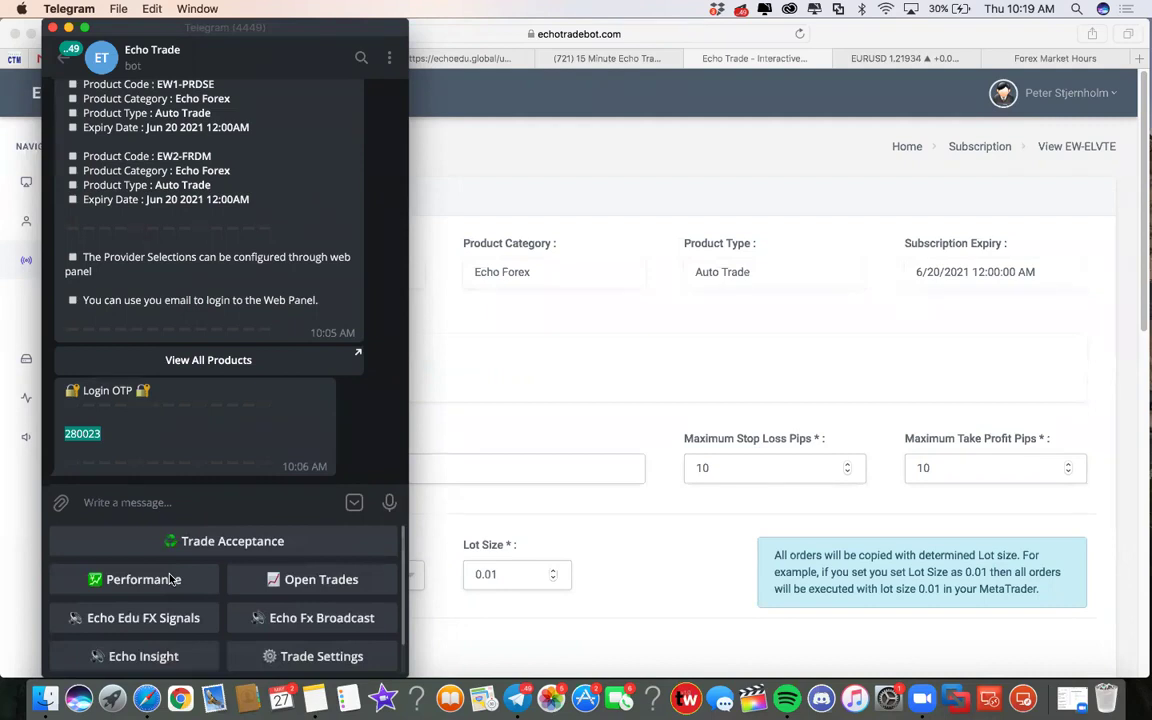
pyautogui.scroll(-2, 172, 579)
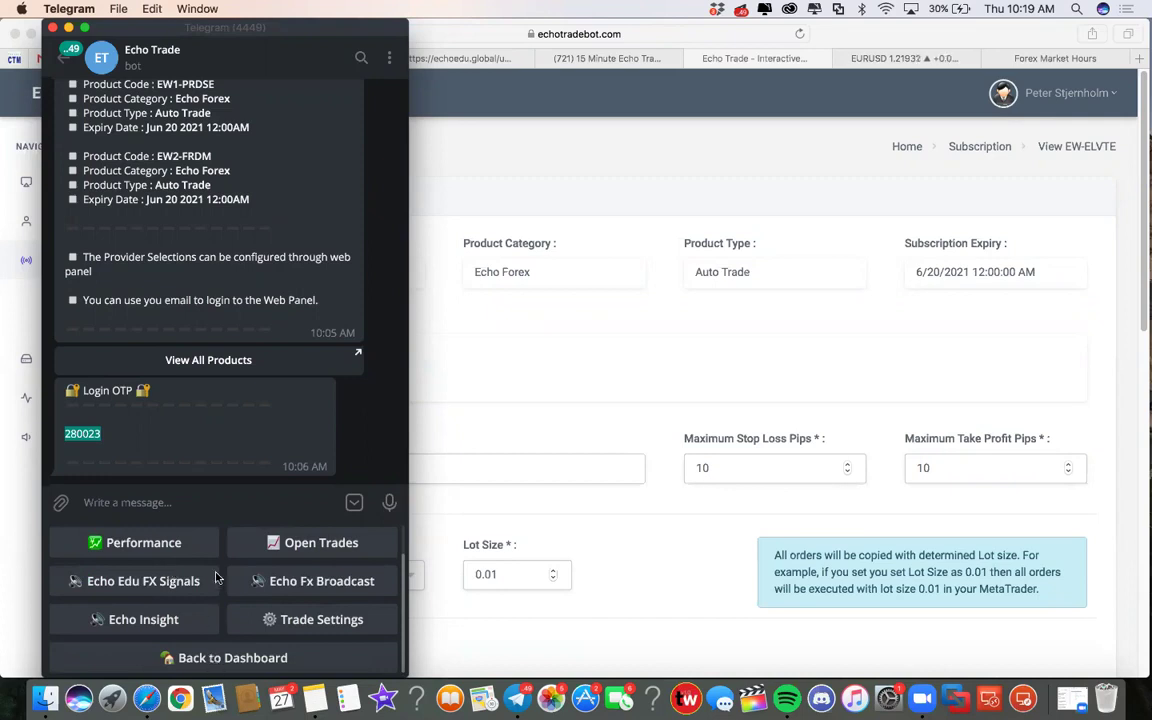
pyautogui.scroll(2, 216, 578)
pyautogui.click(226, 542)
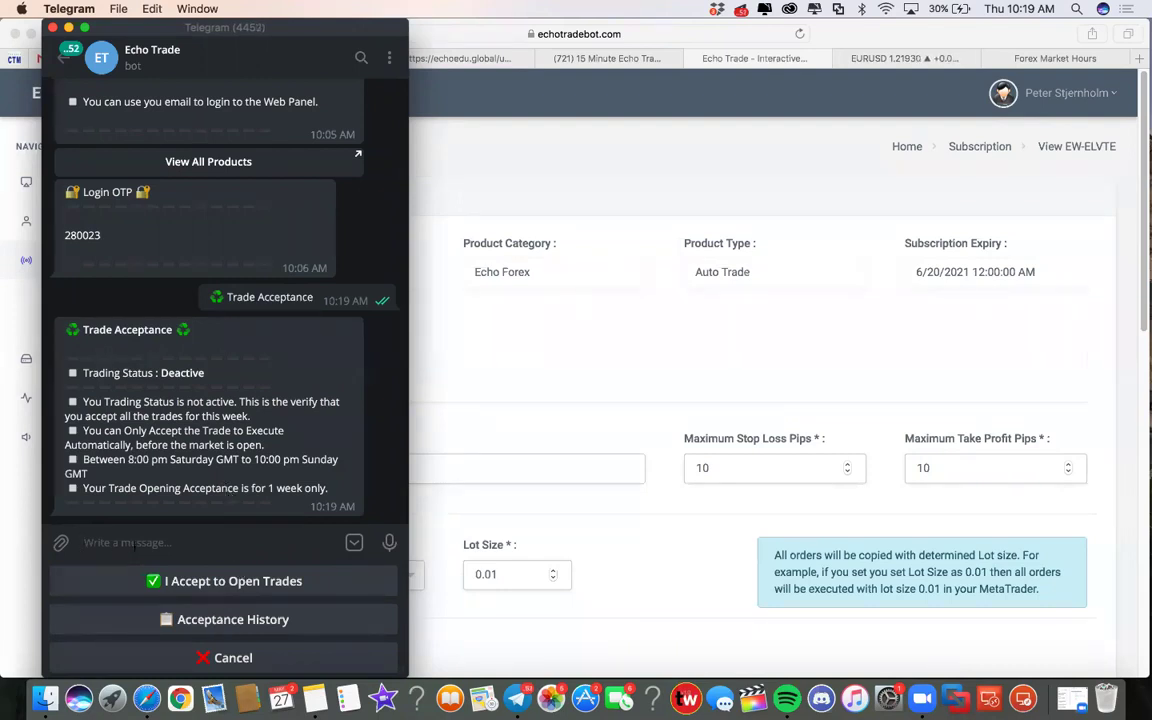
pyautogui.scroll(3, 205, 300)
pyautogui.scroll(-3, 205, 300)
# Cancel trade acceptance and list the bot's Echo Forex > Echo Fx Broadcast products
pyautogui.click(232, 658)
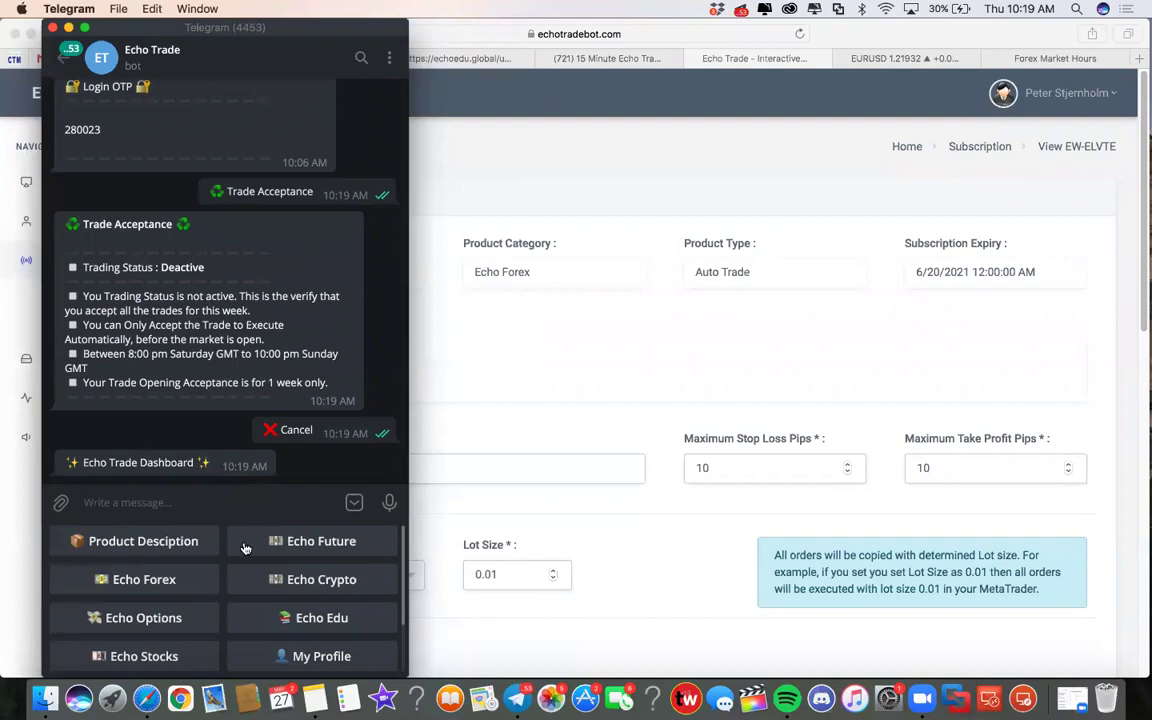
pyautogui.scroll(-2, 230, 555)
pyautogui.scroll(2, 222, 558)
pyautogui.scroll(-2, 160, 575)
pyautogui.scroll(2, 170, 575)
pyautogui.click(152, 580)
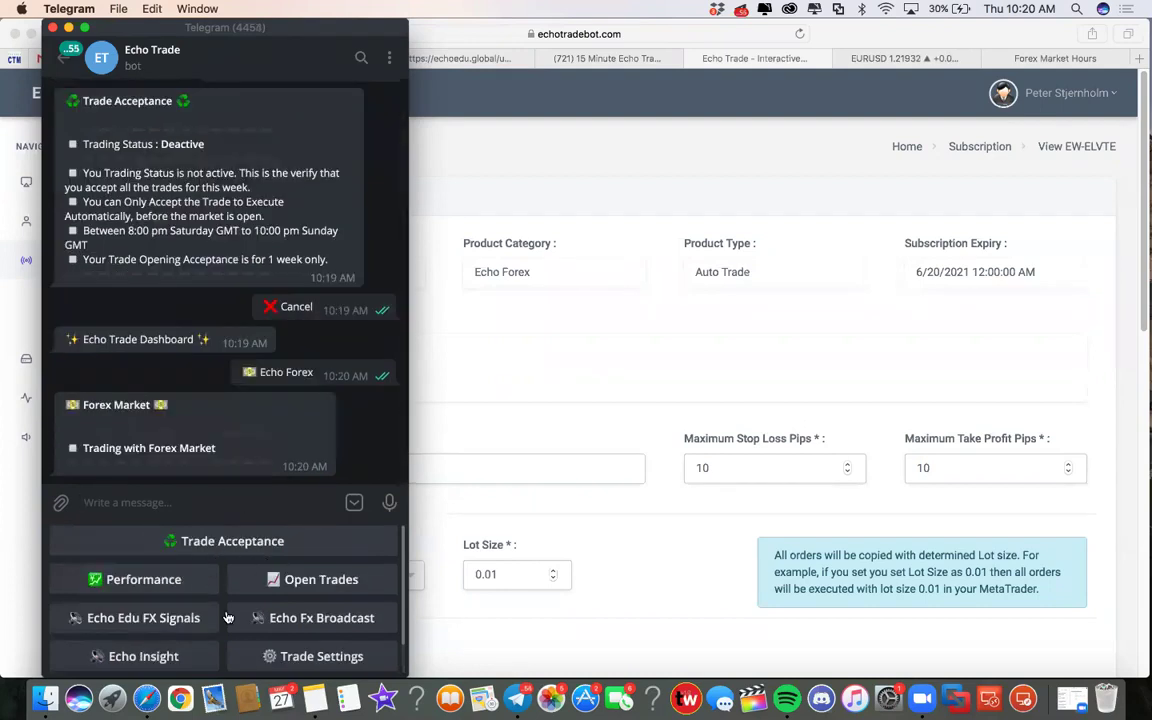
pyautogui.scroll(-2, 226, 617)
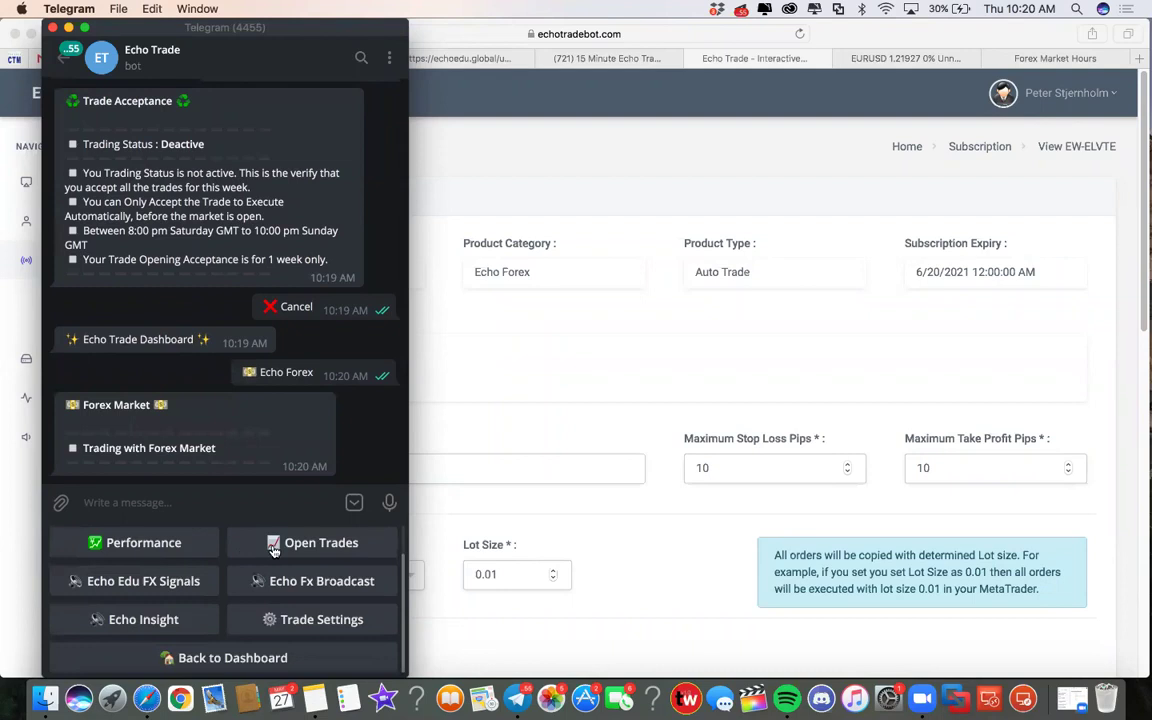
pyautogui.click(278, 581)
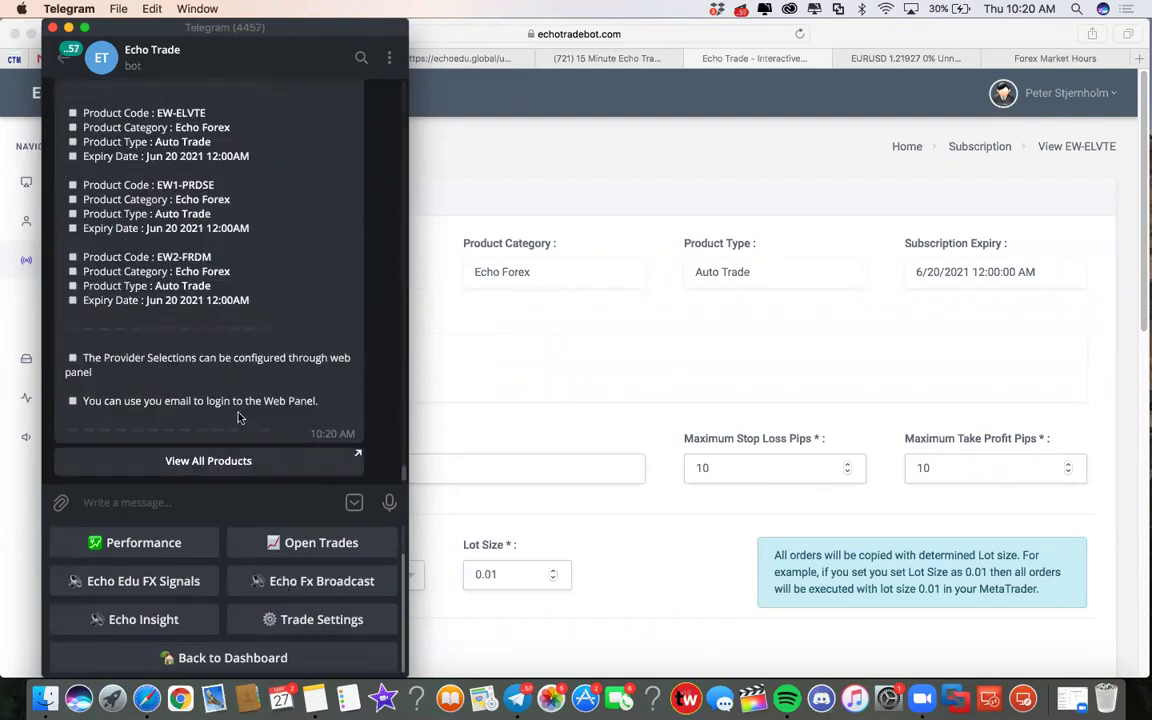
# Scroll through the EW-ELVTE, EW1-PRDSE and EW2-FRDM listings, move Telegram lower, and return to the web panel
pyautogui.scroll(3, 217, 375)
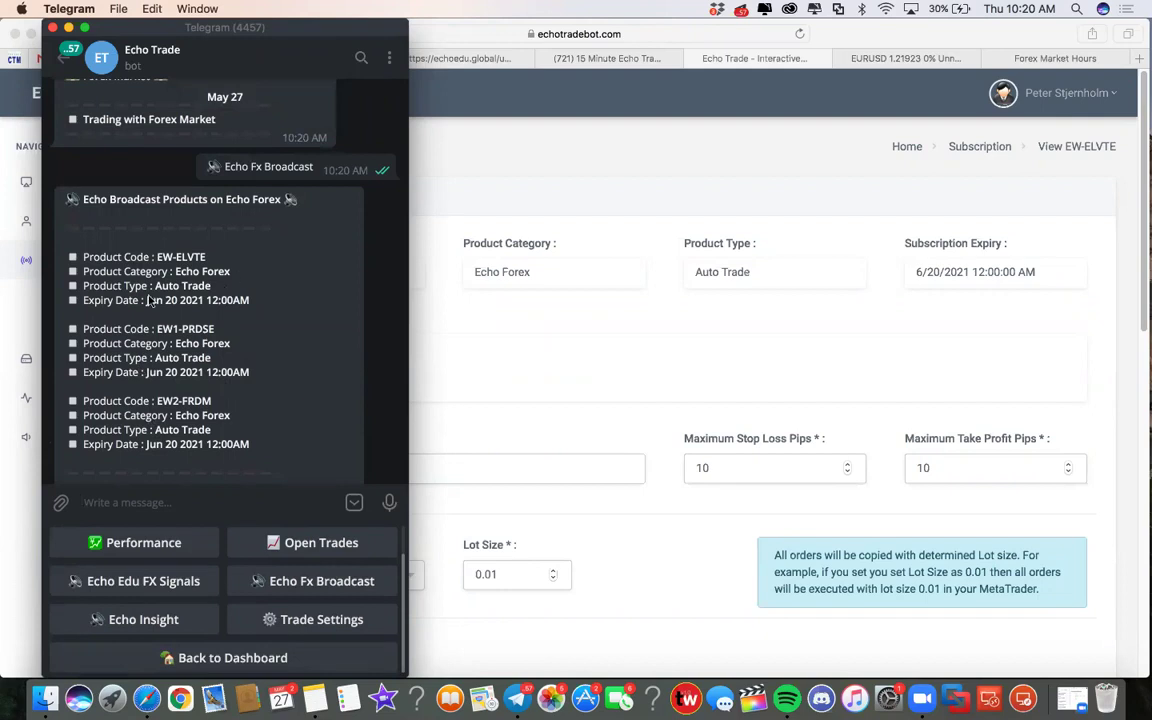
pyautogui.scroll(-3, 122, 272)
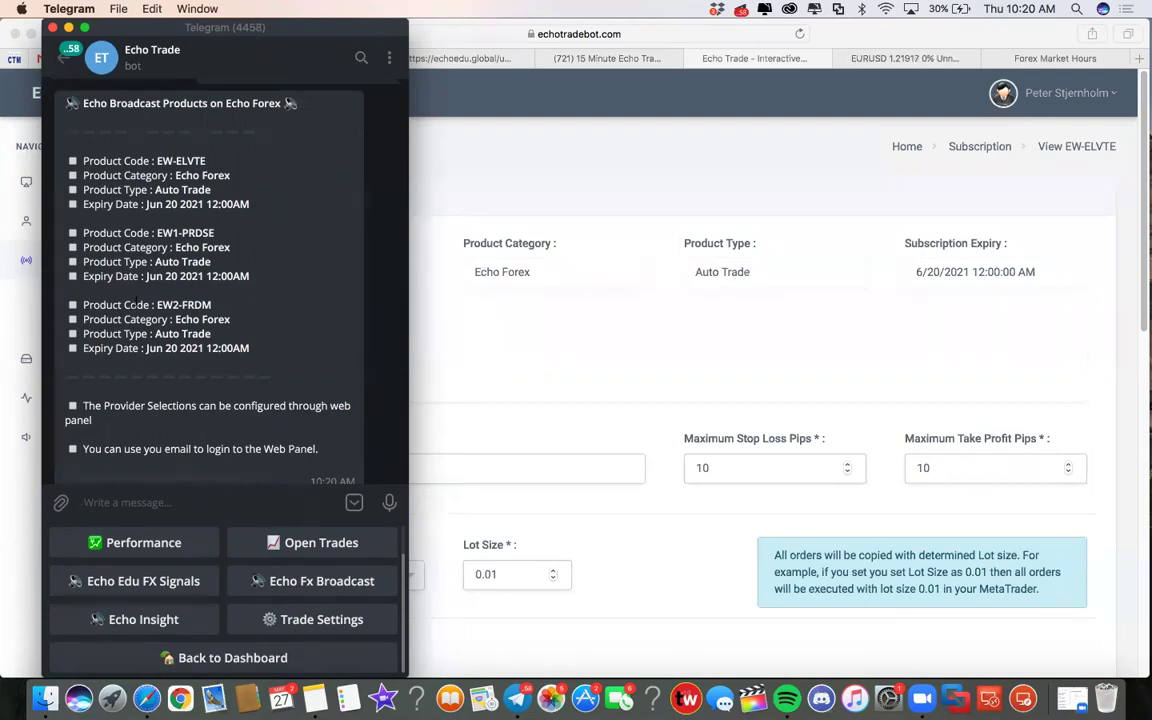
pyautogui.scroll(-2, 134, 303)
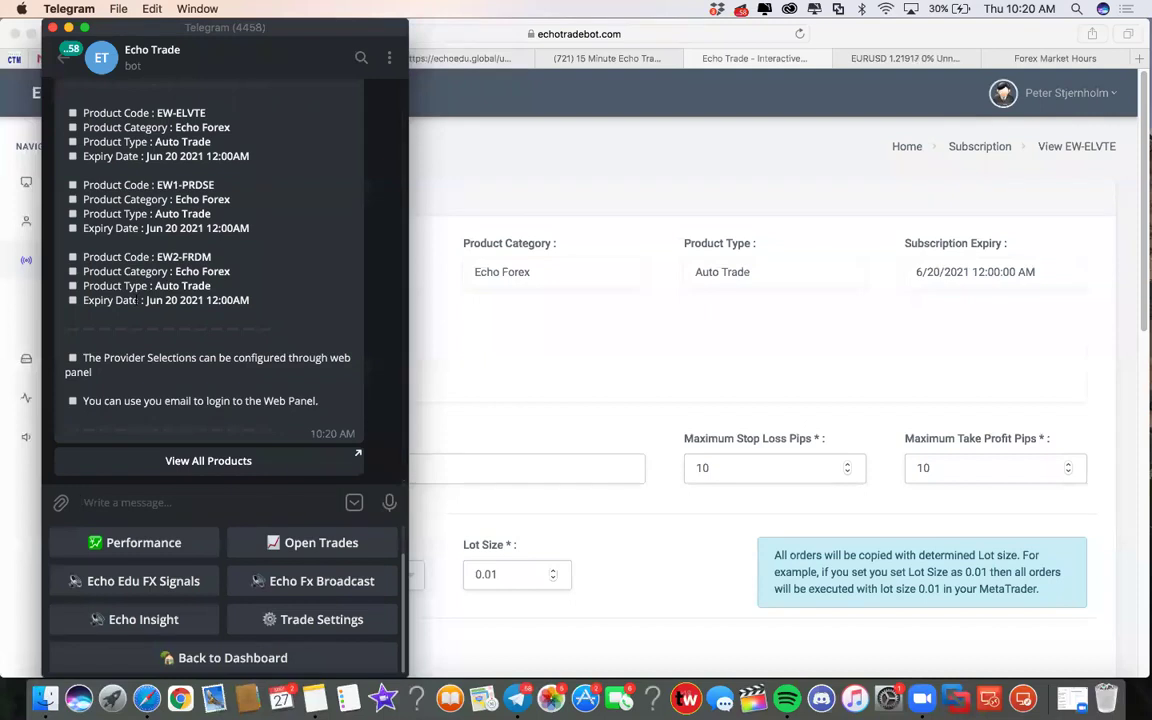
pyautogui.scroll(10, 137, 300)
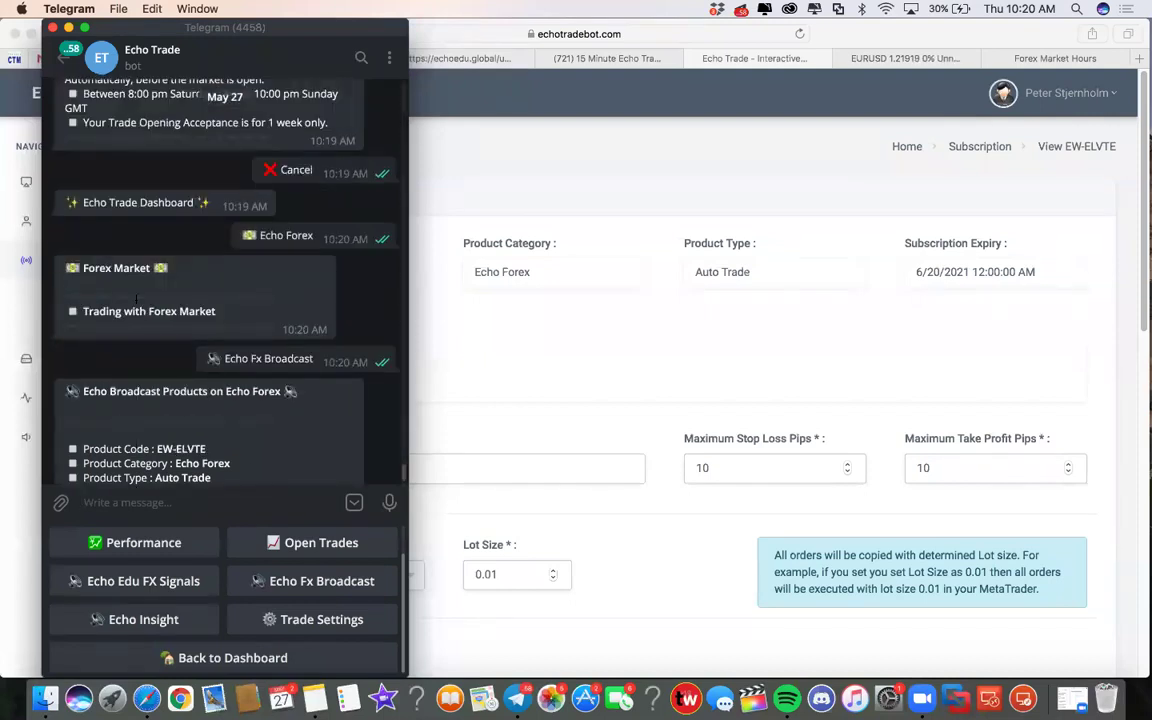
pyautogui.scroll(-10, 136, 299)
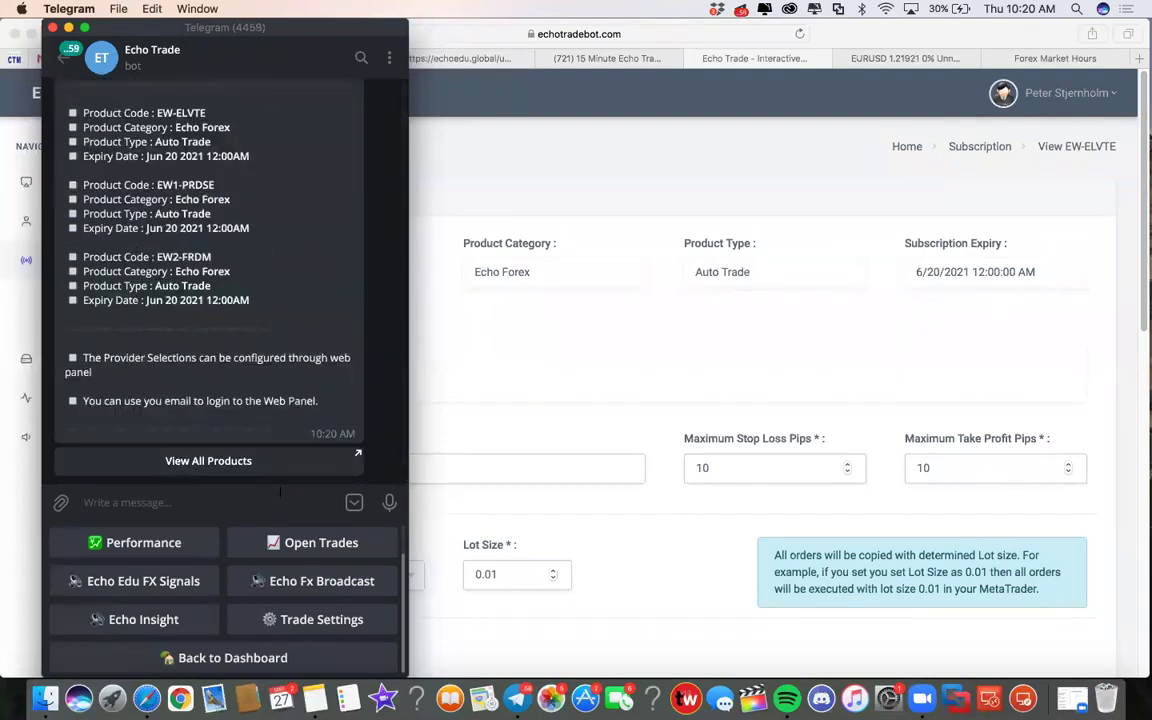
pyautogui.moveTo(210, 27); pyautogui.dragTo(215, 244)
pyautogui.click(421, 138)
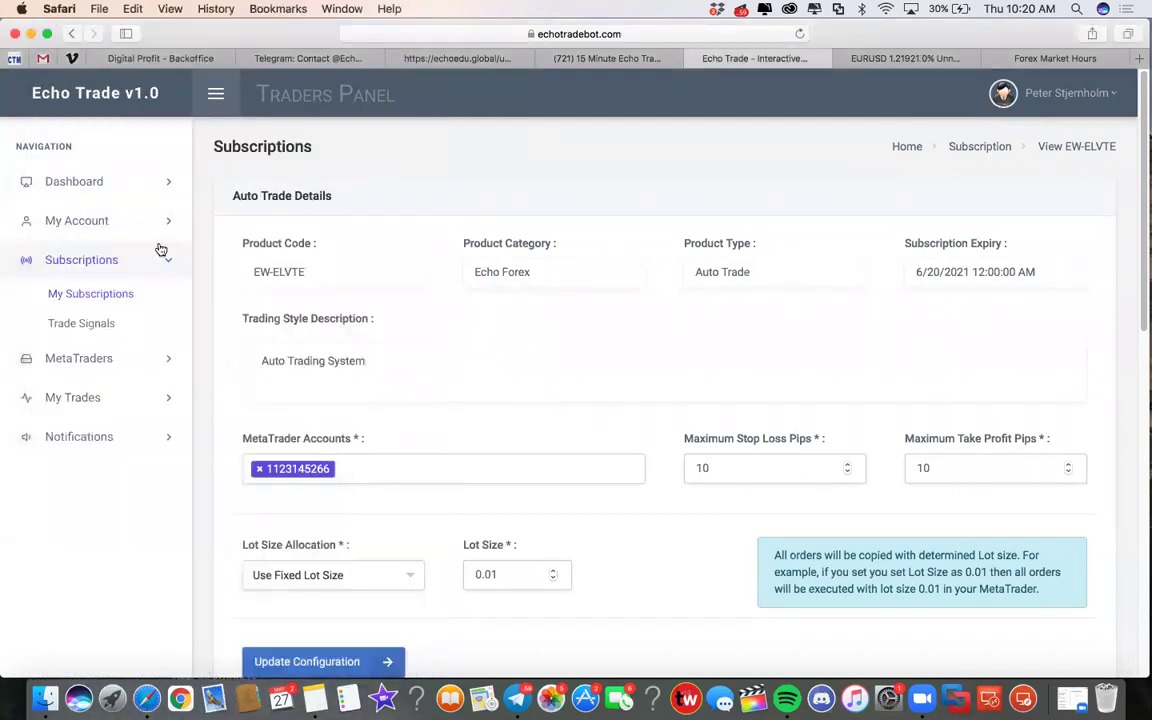
# Show the My Subscriptions table of seven subscriptions, then bring Telegram back to the front
pyautogui.click(100, 294)
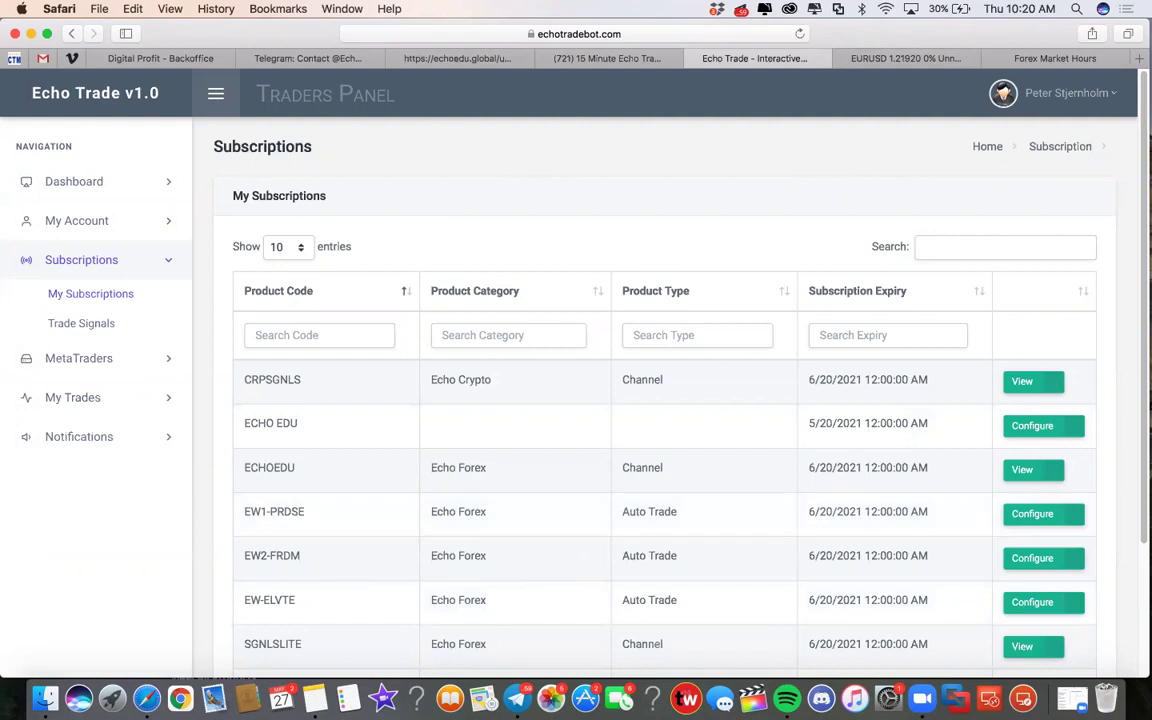
pyautogui.click(517, 698)
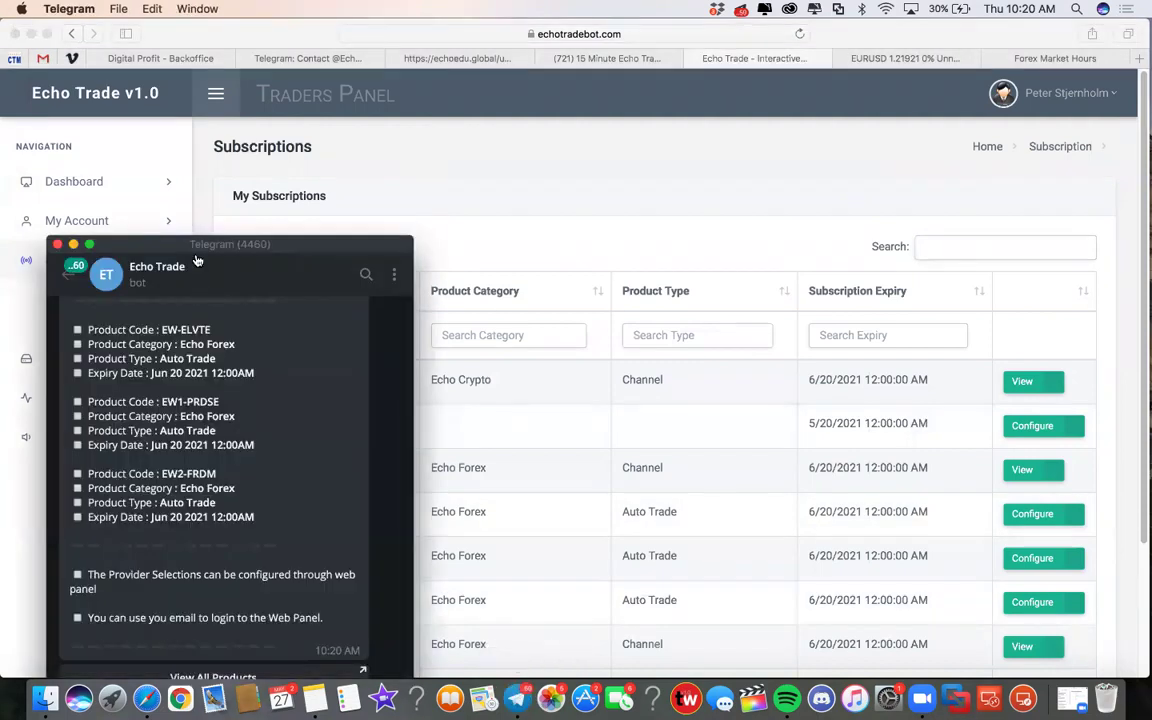
# Move the Telegram window out of the way and switch to the EURUSD TradingView chart
pyautogui.moveTo(197, 241); pyautogui.dragTo(210, 95)
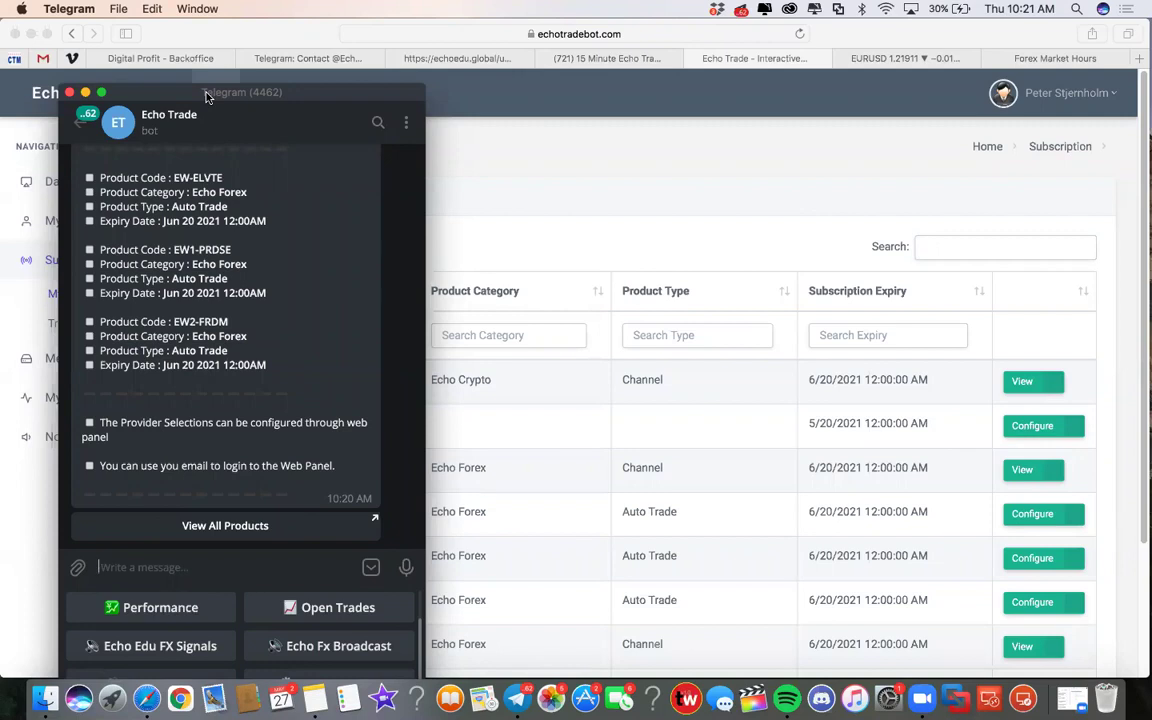
pyautogui.moveTo(210, 93); pyautogui.dragTo(230, 165)
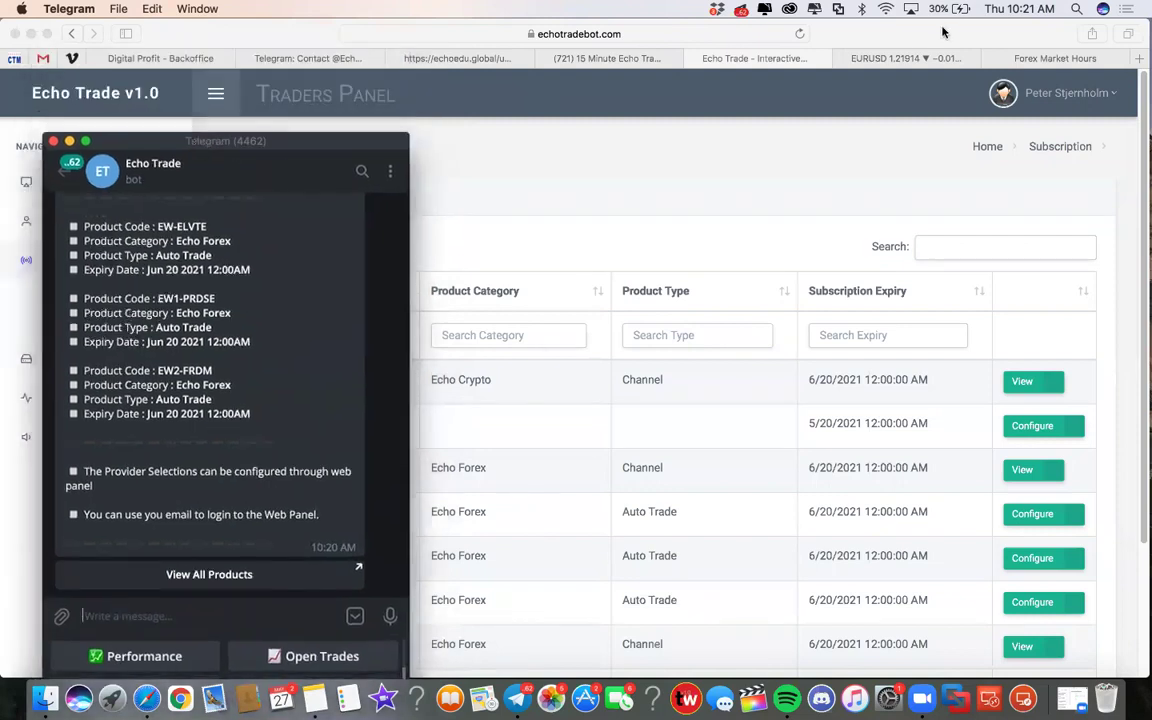
pyautogui.click(835, 57)
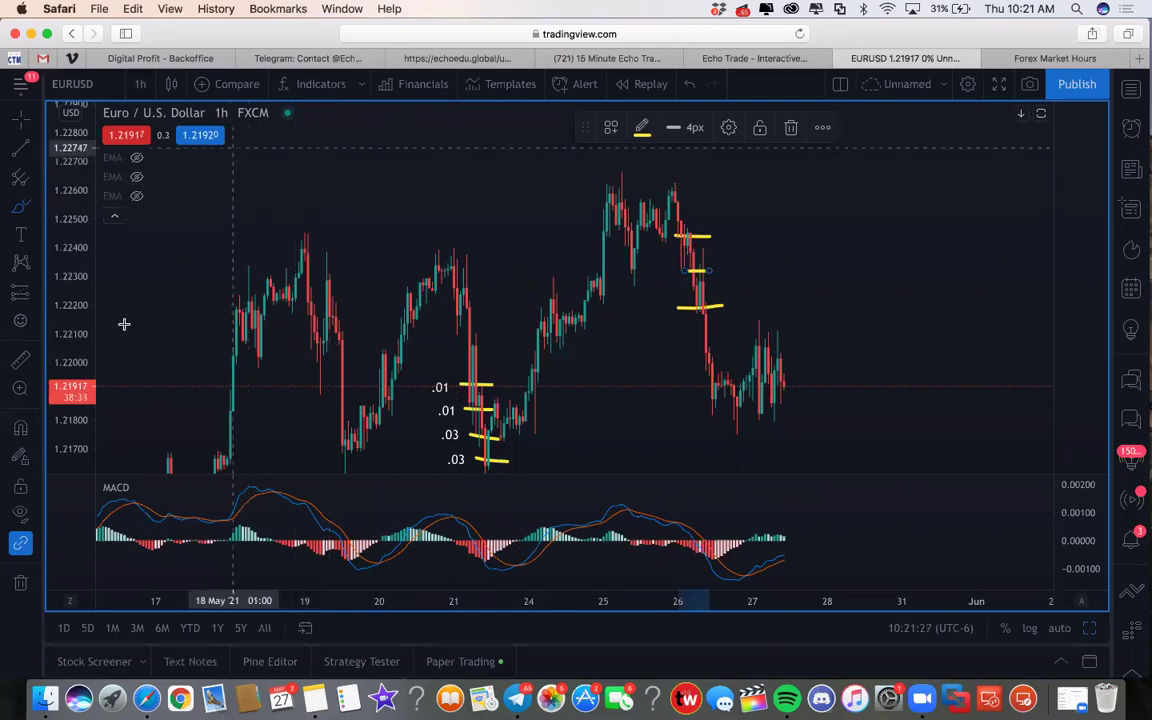
# Place a text label near the chart's top reading 'Pips x Micro Pips x Lot Size = $'
pyautogui.click(19, 206)
pyautogui.click(338, 190)
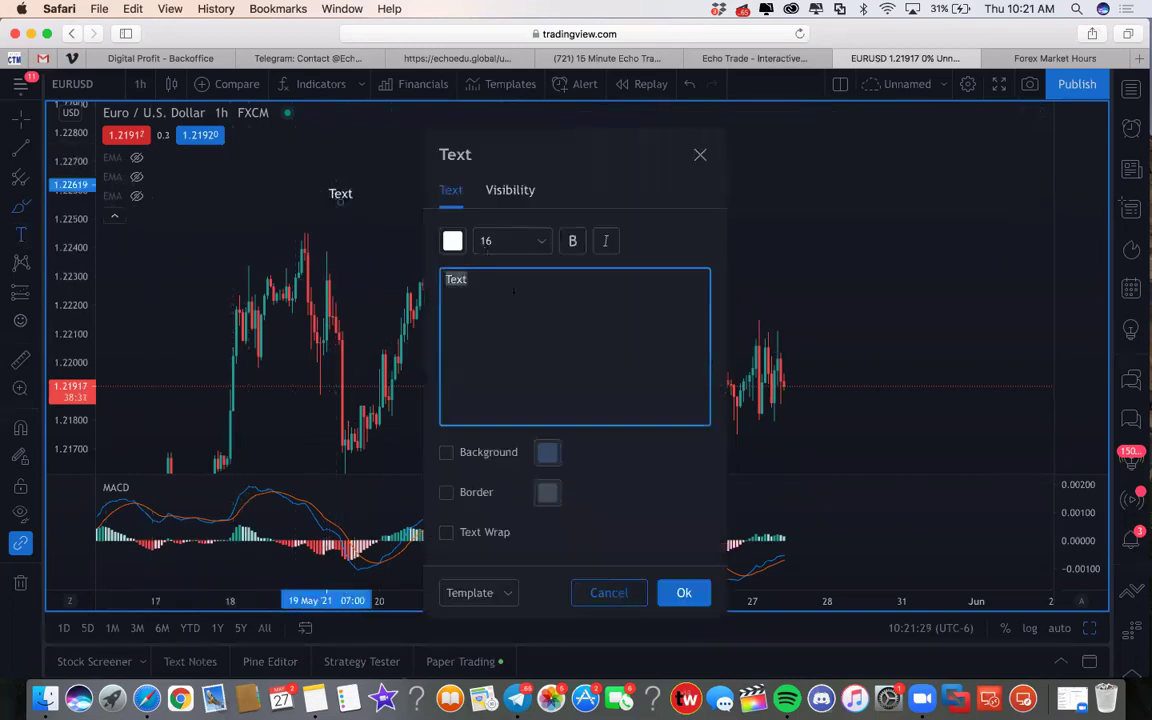
pyautogui.write('Pips x Mic')
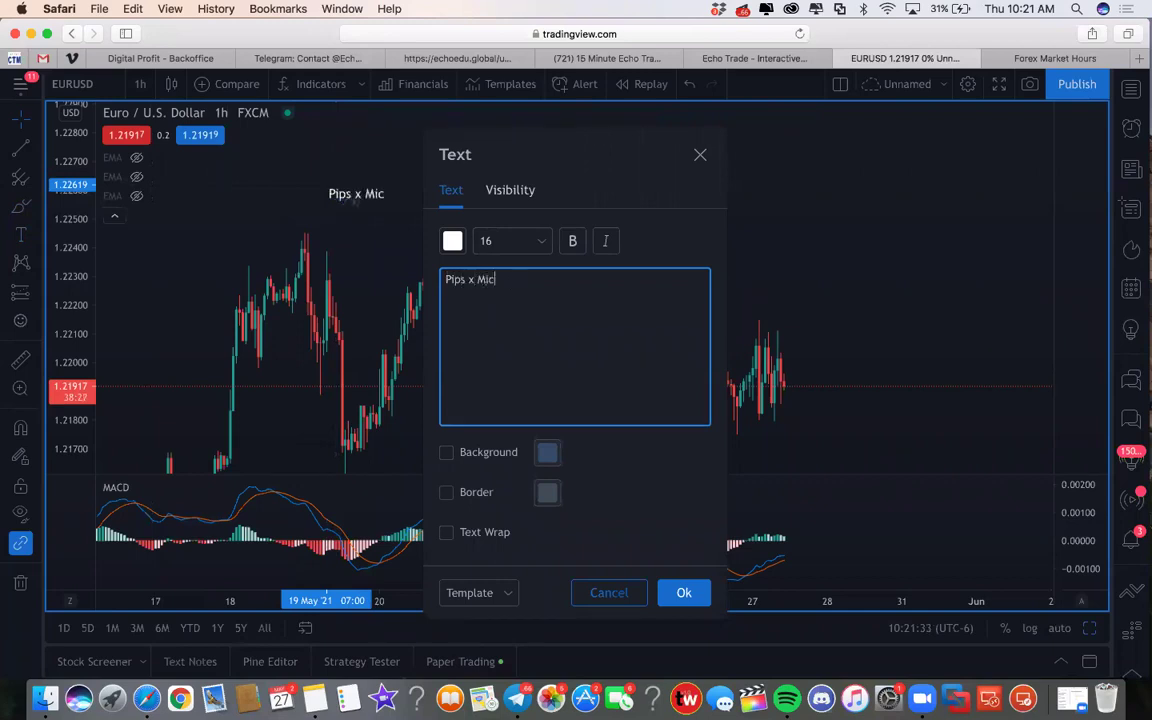
pyautogui.write('ro Pips x lot')
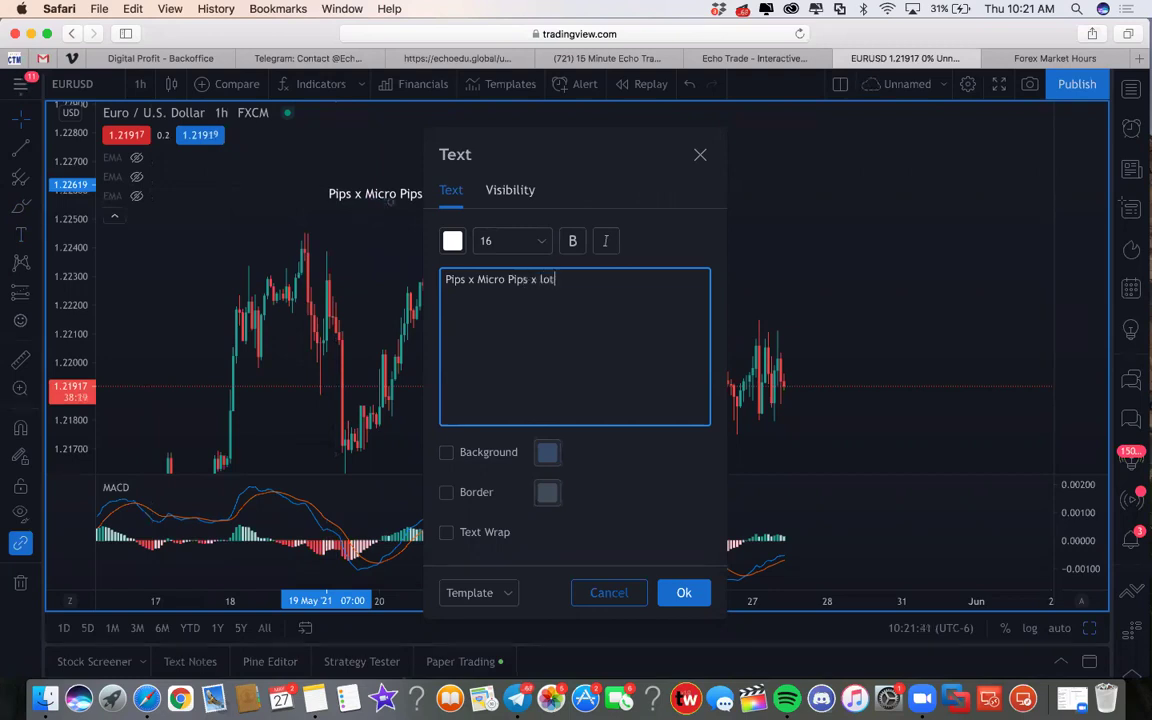
pyautogui.press('BackSpace')
pyautogui.press('BackSpace')
pyautogui.press('BackSpace')
pyautogui.write('Lot Size = $')
pyautogui.press('Return')
pyautogui.press('Return')
# Insert '10' before Micro Pips and add the line '50 pips x 10 micro pips x .10 lot size = $50'
pyautogui.write('%')
pyautogui.press('BackSpace')
pyautogui.write('50 pips ')
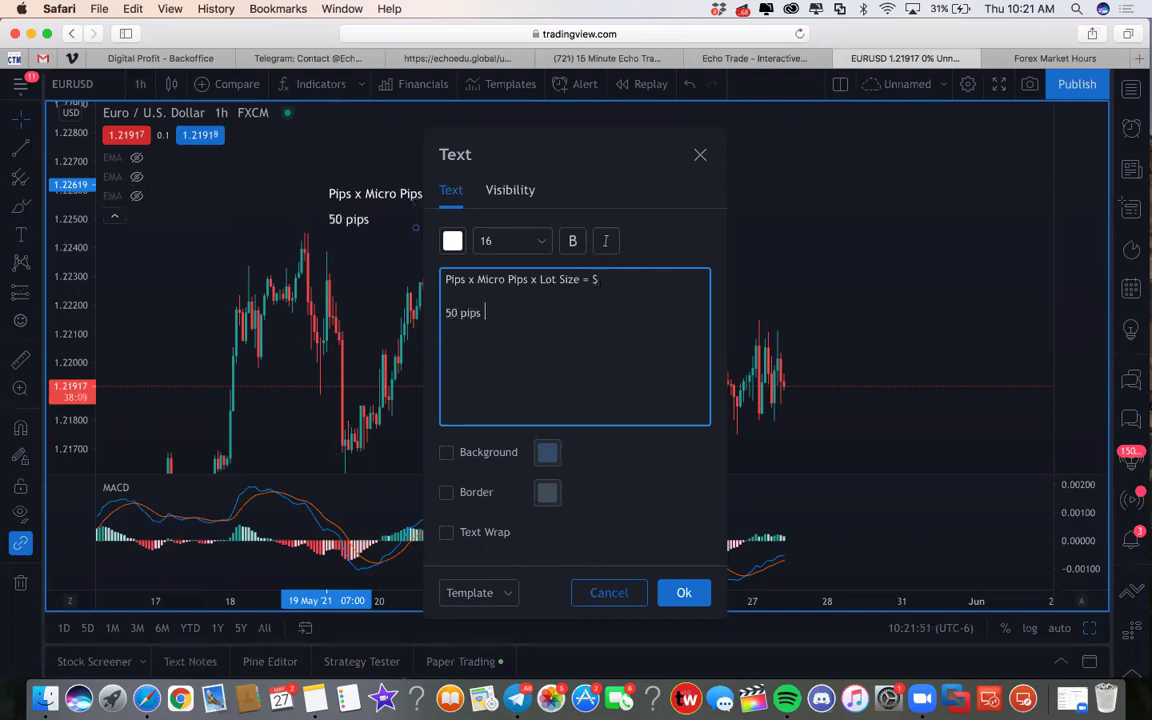
pyautogui.write('x10')
pyautogui.click(476, 279)
pyautogui.write('10')
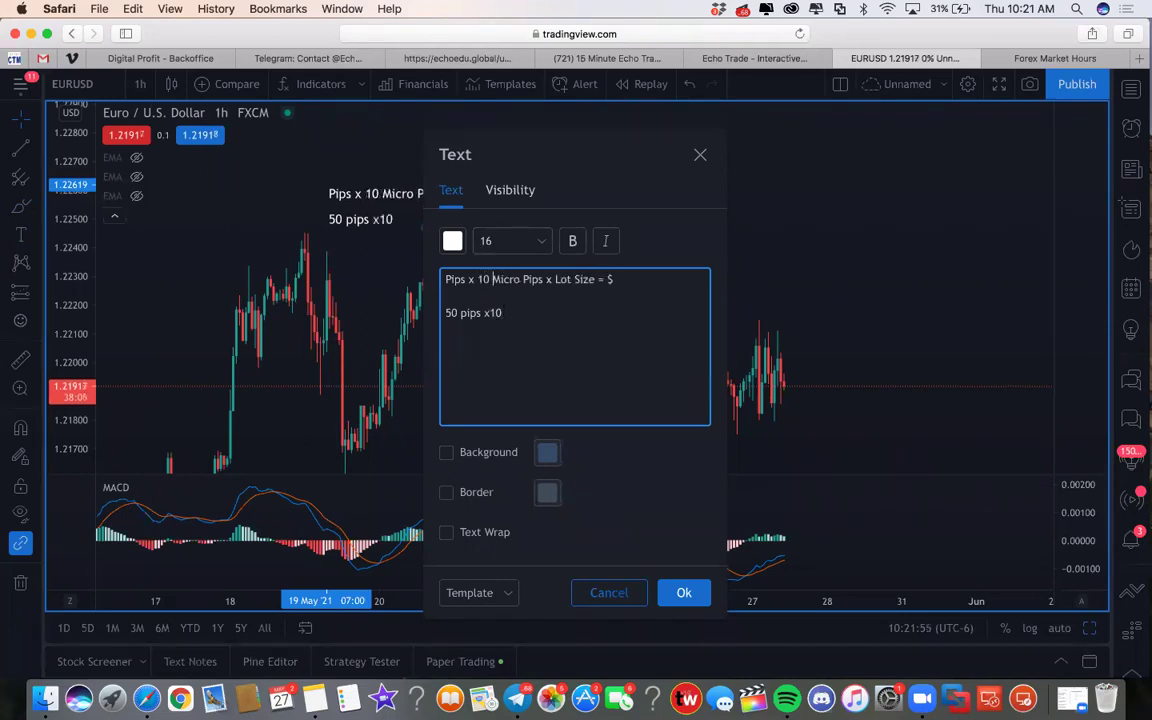
pyautogui.click(503, 313)
pyautogui.press('BackSpace')
pyautogui.press('BackSpace')
pyautogui.write('10 micro prips')
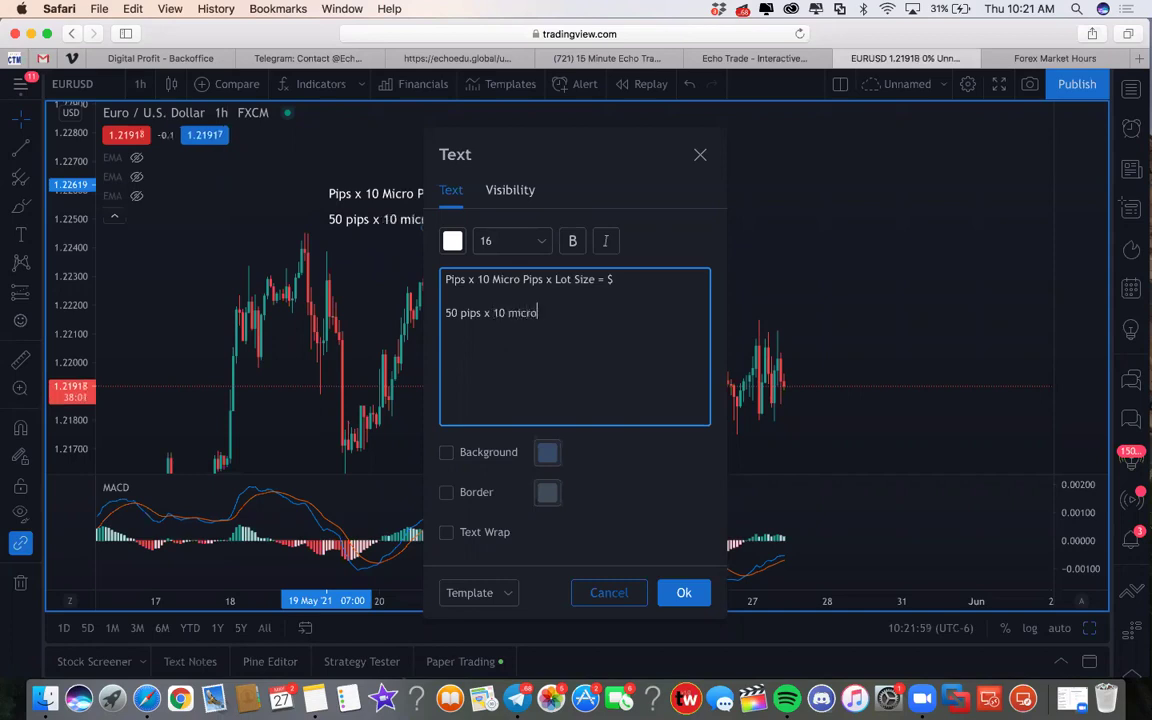
pyautogui.press('BackSpace')
pyautogui.press('BackSpace')
pyautogui.press('BackSpace')
pyautogui.press('BackSpace')
pyautogui.write('ips ')
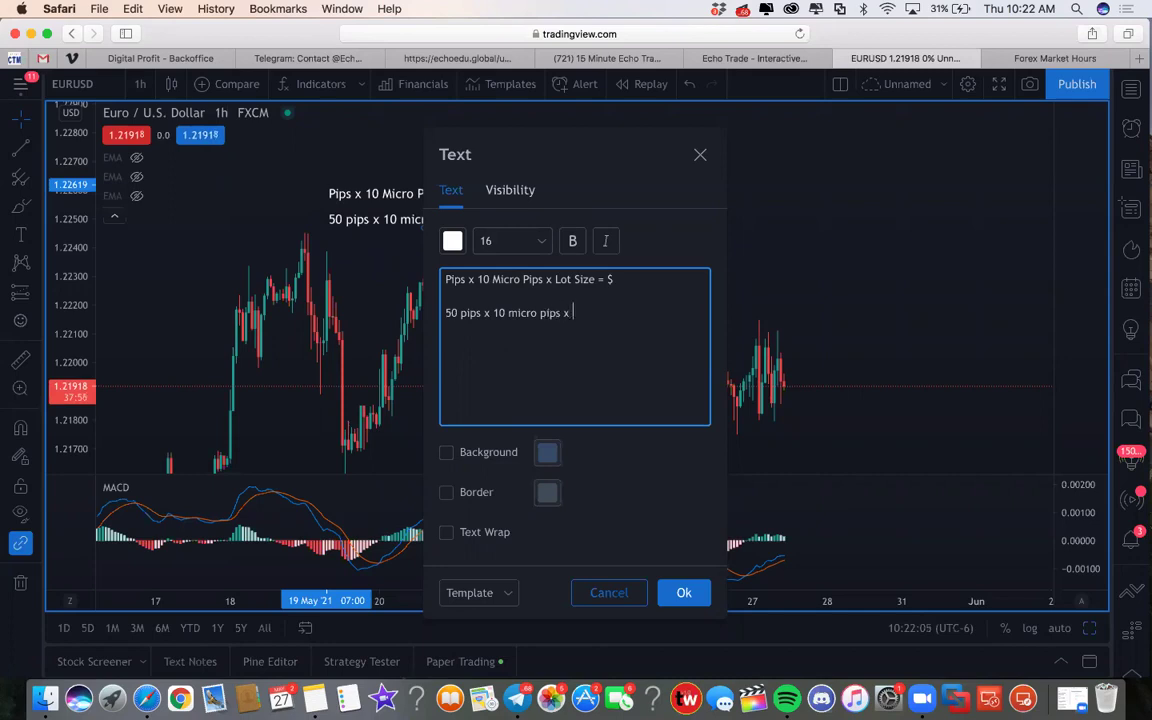
pyautogui.write('x .10')
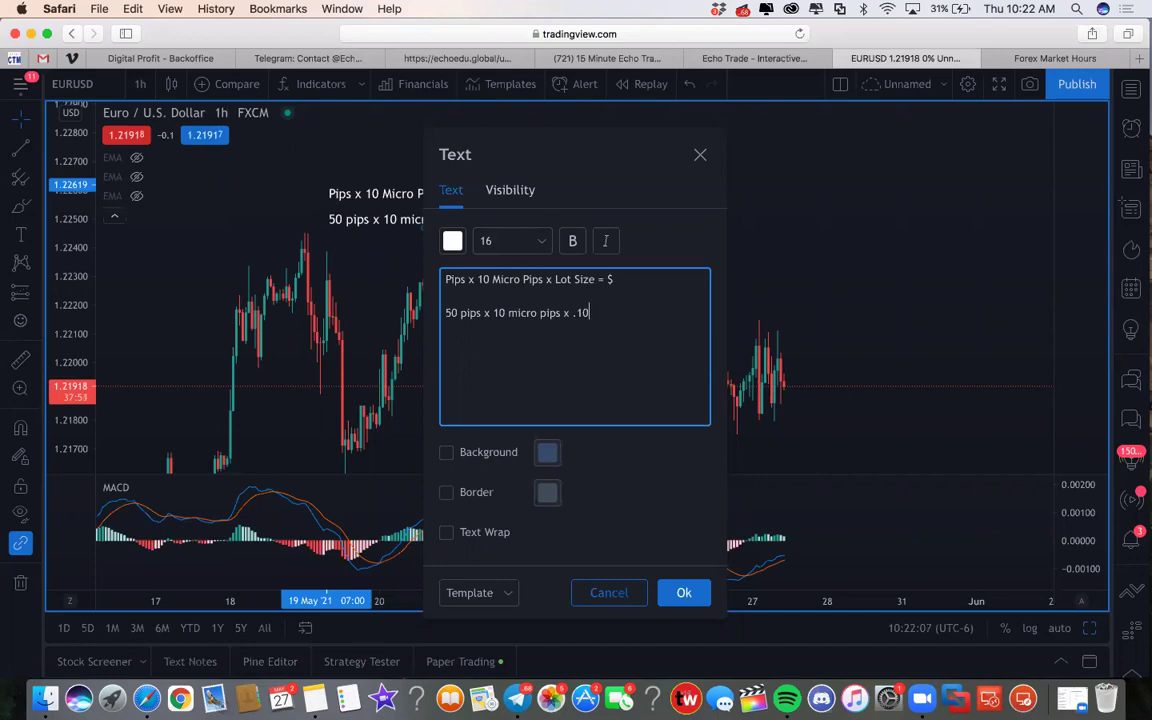
pyautogui.write(' lot size = ')
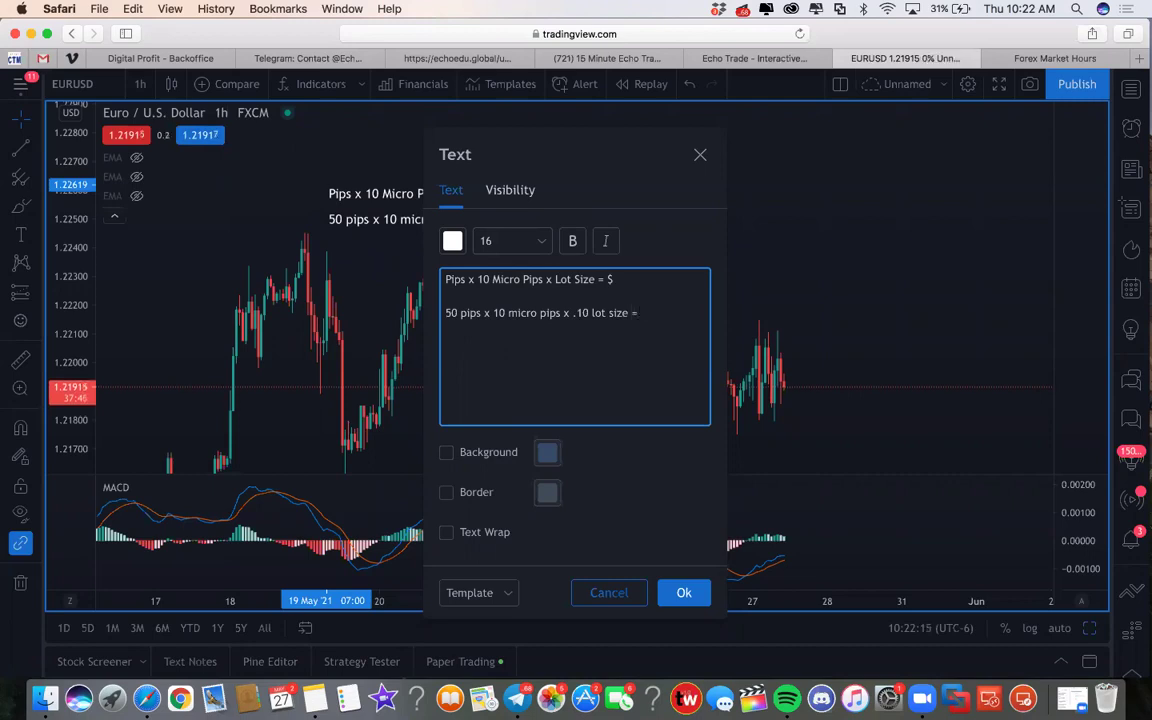
pyautogui.write('$50')
# Add the example line '50 pips x 10 micro pips x .50 lot size = $250'
pyautogui.press('Return')
pyautogui.write('50 pip')
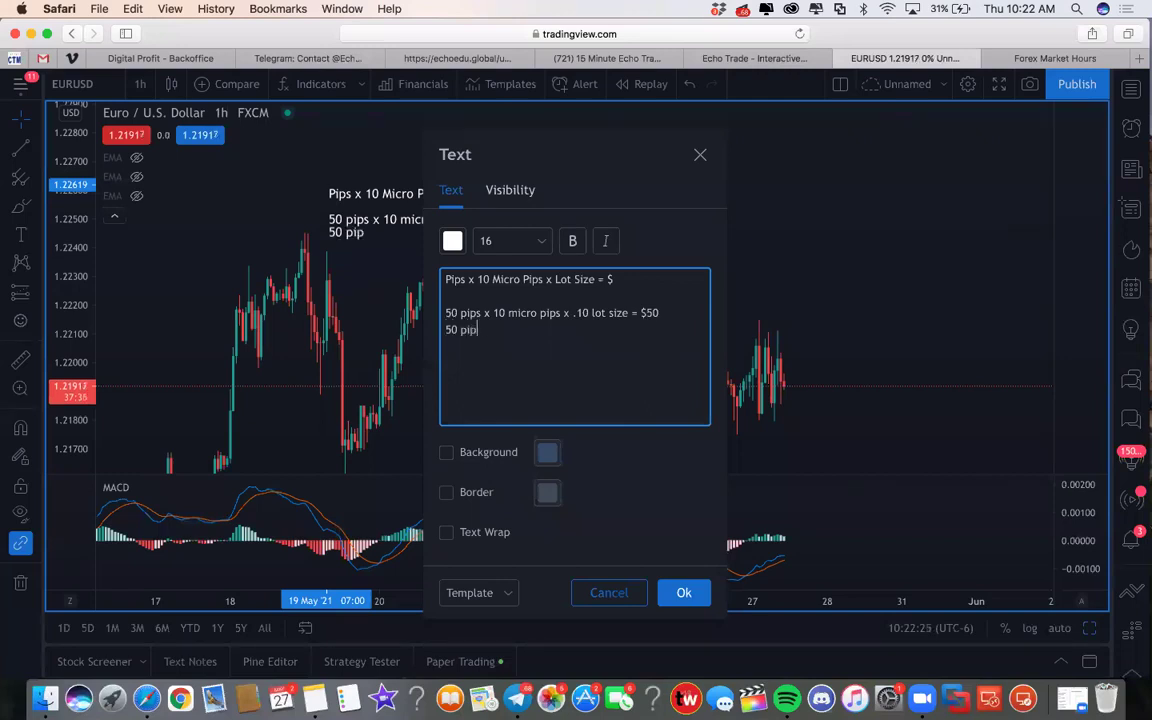
pyautogui.write('s x 10 micro')
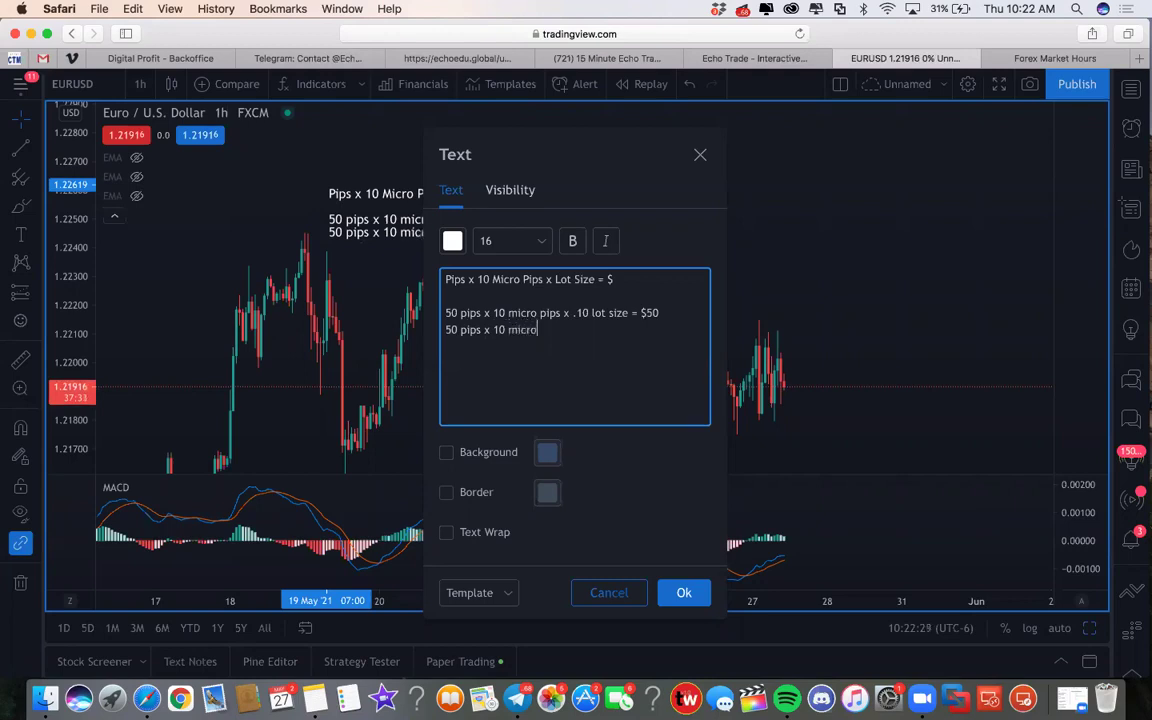
pyautogui.write(' pip s x')
pyautogui.write(' .50')
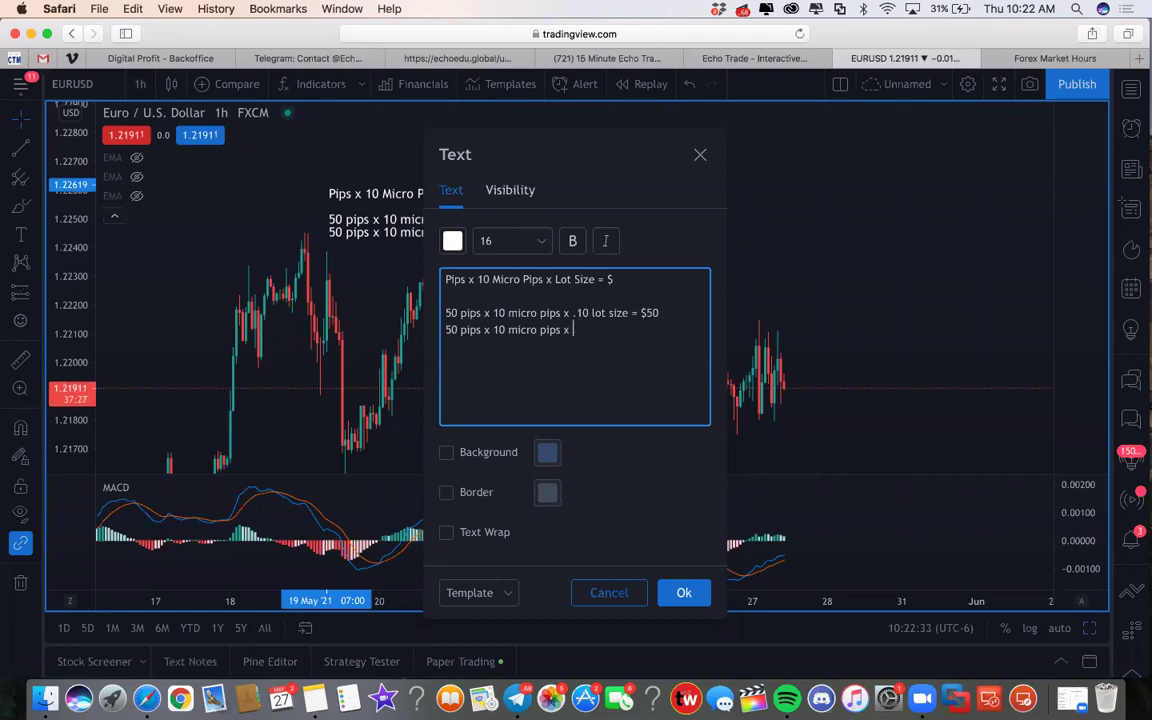
pyautogui.write(' lot size =')
pyautogui.click(575, 330)
pyautogui.click(641, 329)
pyautogui.write('$250')
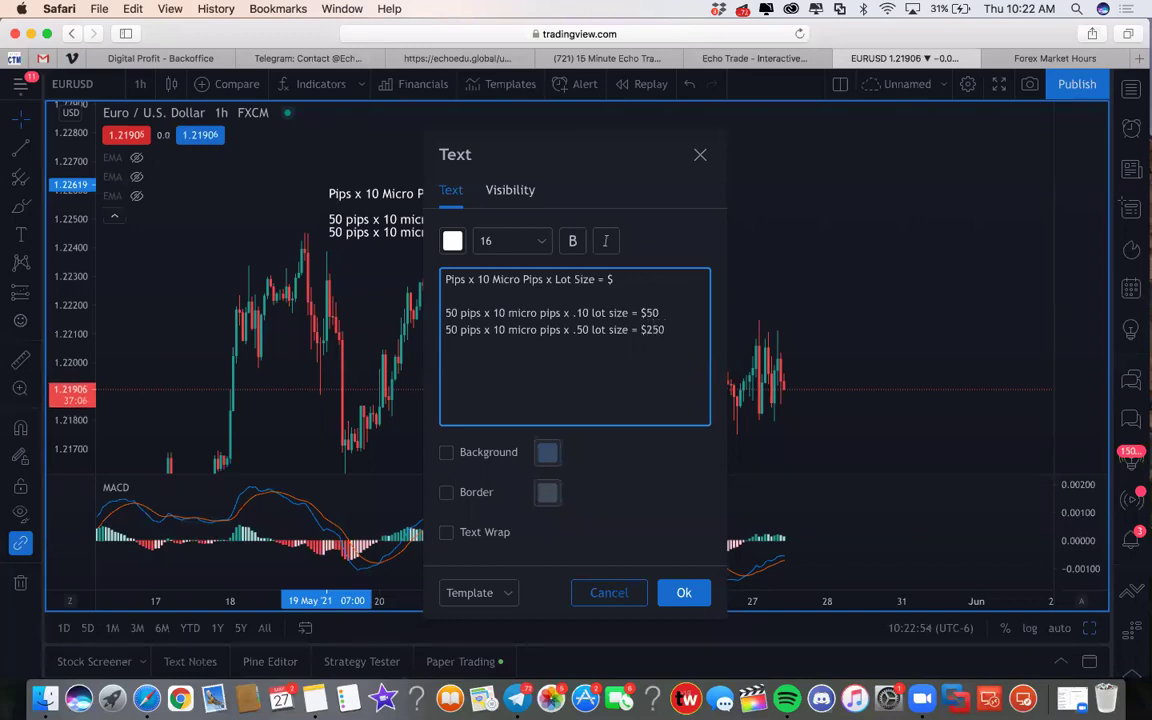
# Add the '1.00 lot size = $500' example, apply the note and move it up-left
pyautogui.press('Return')
pyautogui.write('50 pips x')
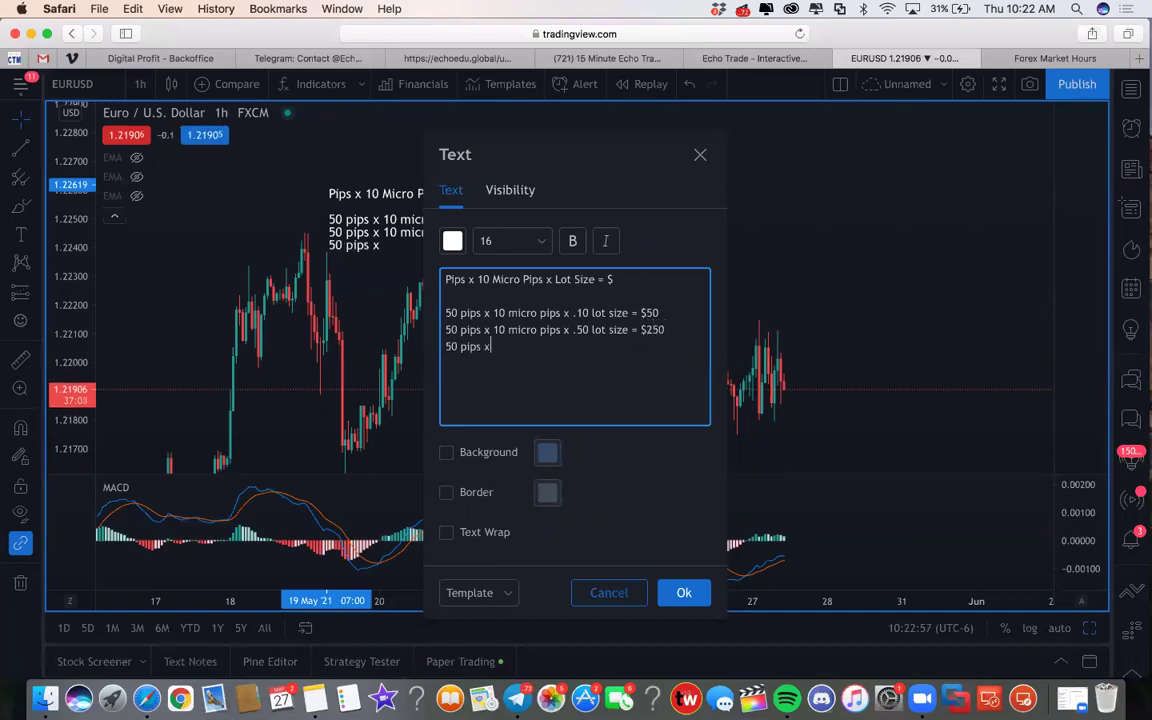
pyautogui.write(' 10 micro pips ')
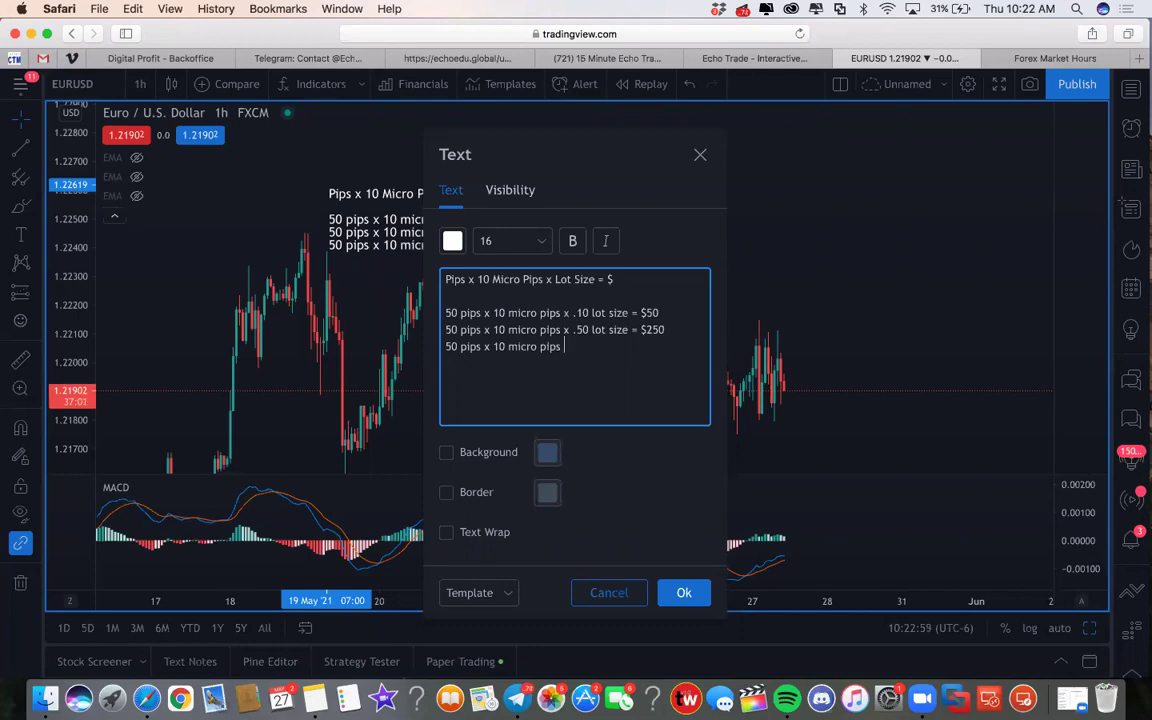
pyautogui.write('x 1.00 lot size = $500')
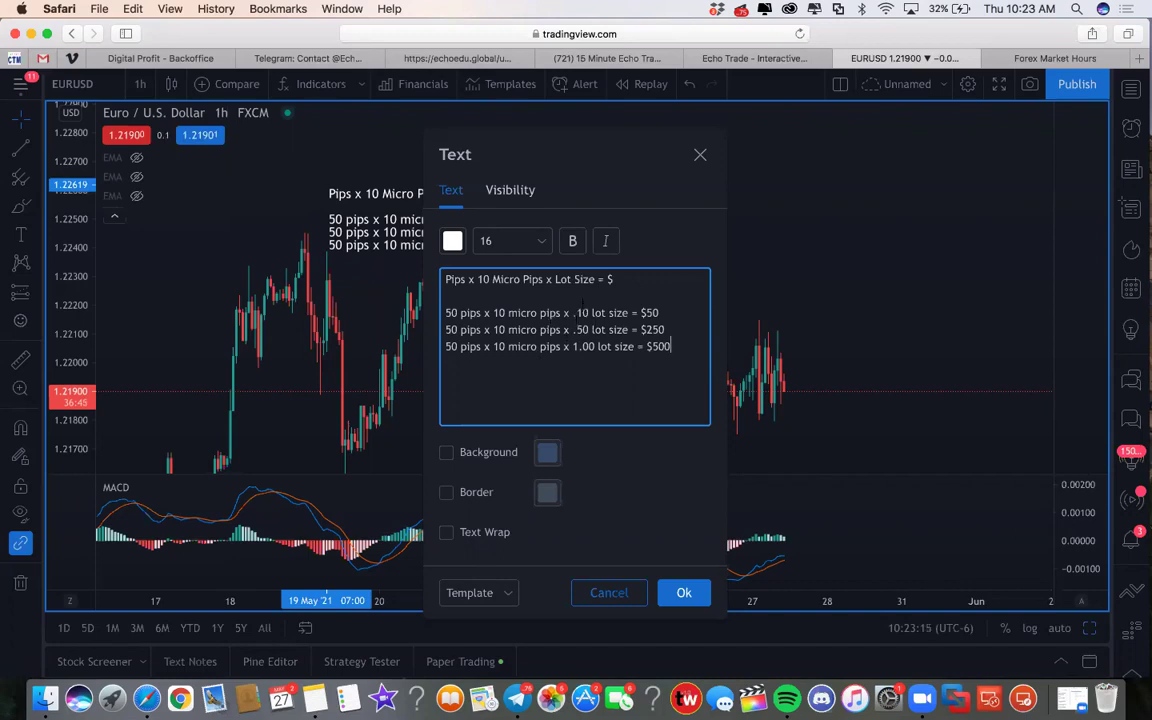
pyautogui.click(684, 592)
pyautogui.moveTo(444, 243); pyautogui.dragTo(423, 198)
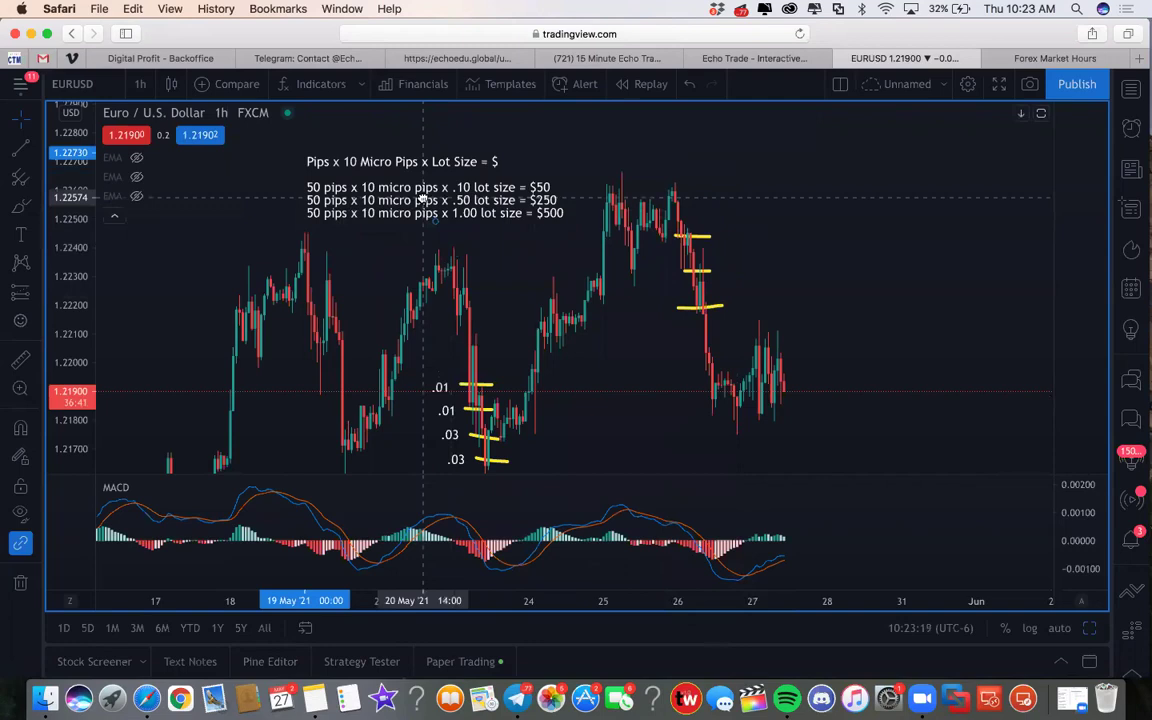
# Select the formula note, then launch Calculator from the applications list
pyautogui.click(425, 200)
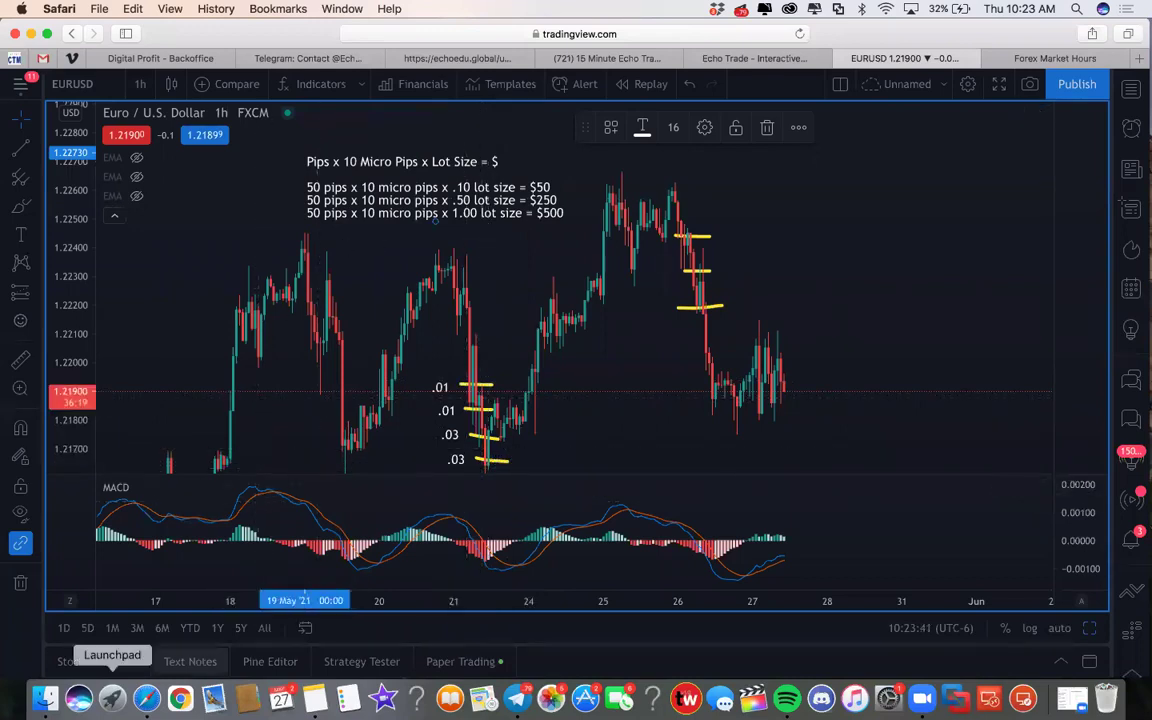
pyautogui.press('F4')
pyautogui.click(429, 327)
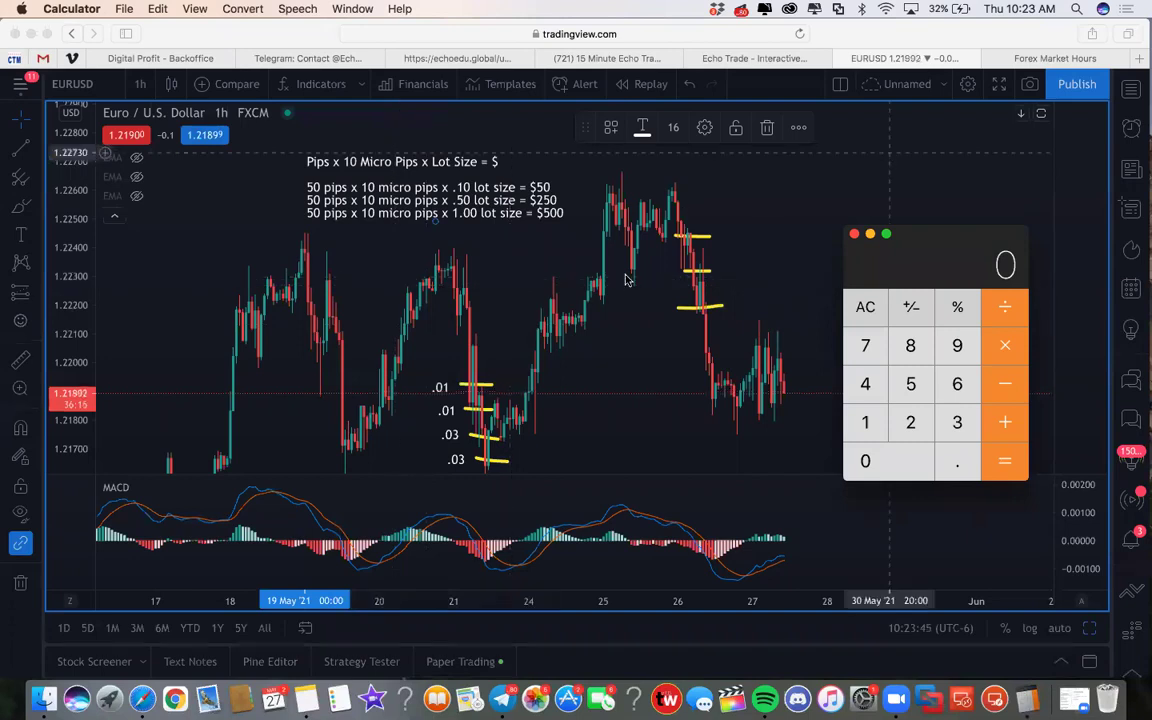
# Calculate .16 × 4 = 0.64 with the Calculator placed beside the chart
pyautogui.moveTo(909, 258); pyautogui.dragTo(935, 148)
pyautogui.write('.16')
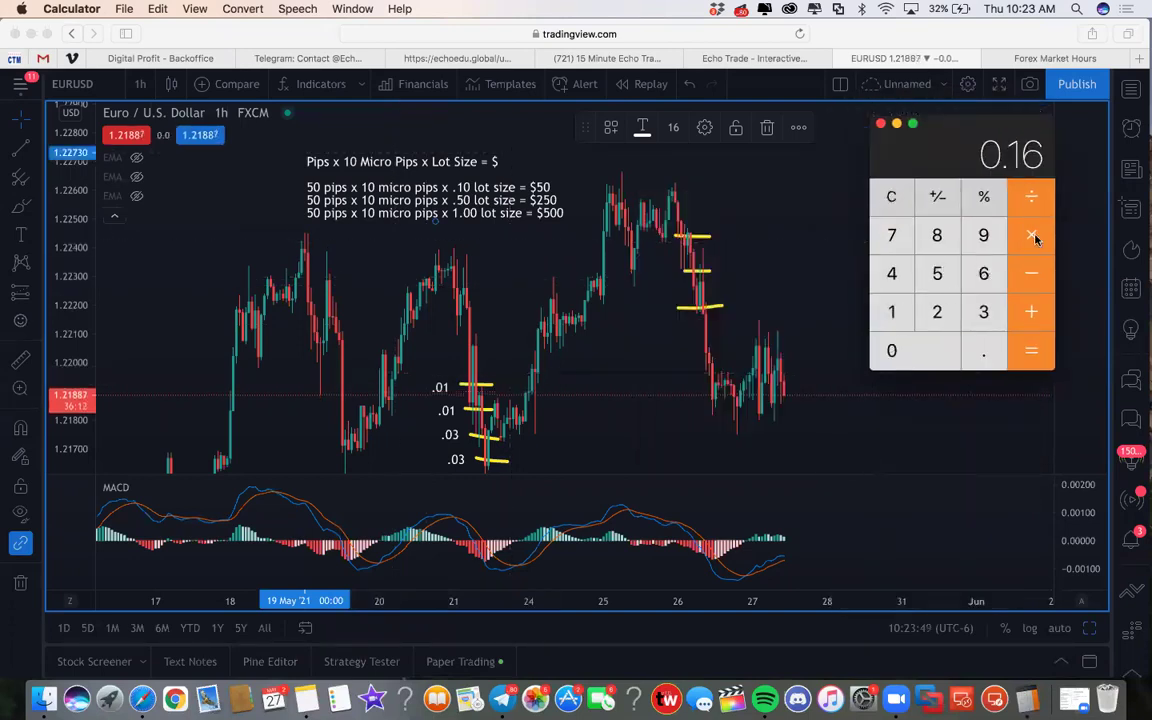
pyautogui.write('*4=')
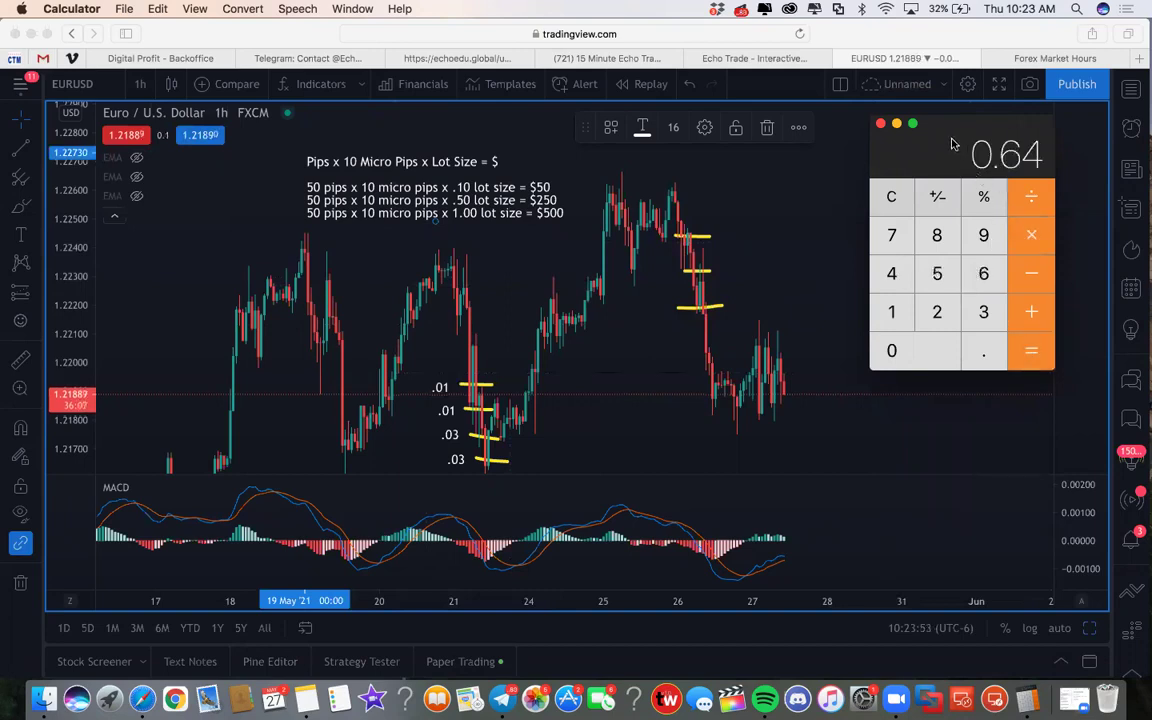
pyautogui.moveTo(952, 145); pyautogui.dragTo(910, 245)
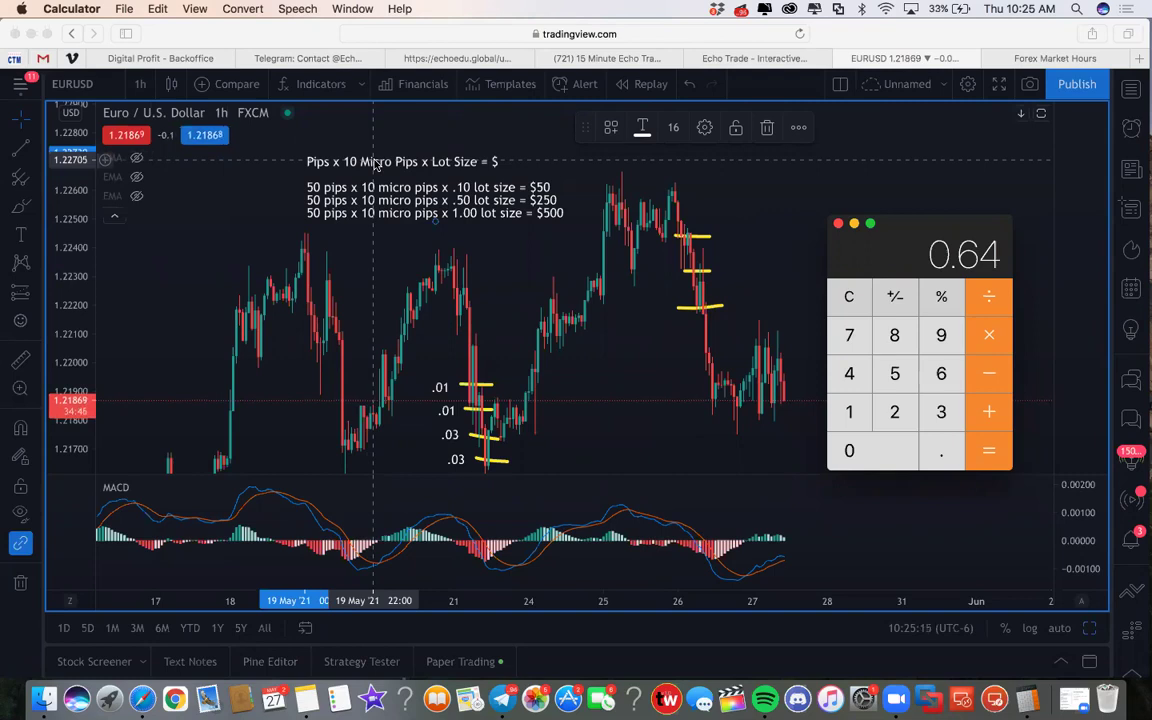
# Clear the 0.64 result and run a quick multiplication starting with 0.2
pyautogui.click(849, 296)
pyautogui.click(941, 450)
pyautogui.click(894, 412)
pyautogui.click(989, 296)
pyautogui.click(941, 450)
pyautogui.click(894, 412)
pyautogui.click(989, 450)
pyautogui.click(894, 412)
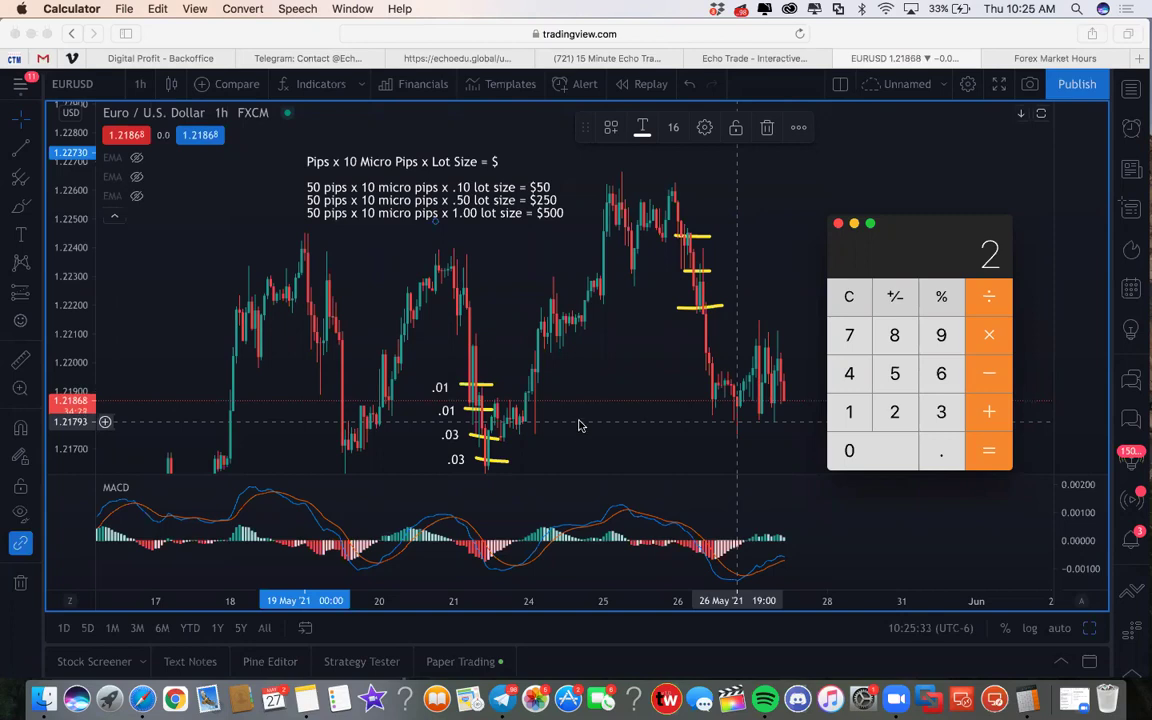
# Try 0.1 × 10, then clear the Calculator back to 0 and nudge it up-left
pyautogui.click(849, 305)
pyautogui.click(941, 450)
pyautogui.click(849, 411)
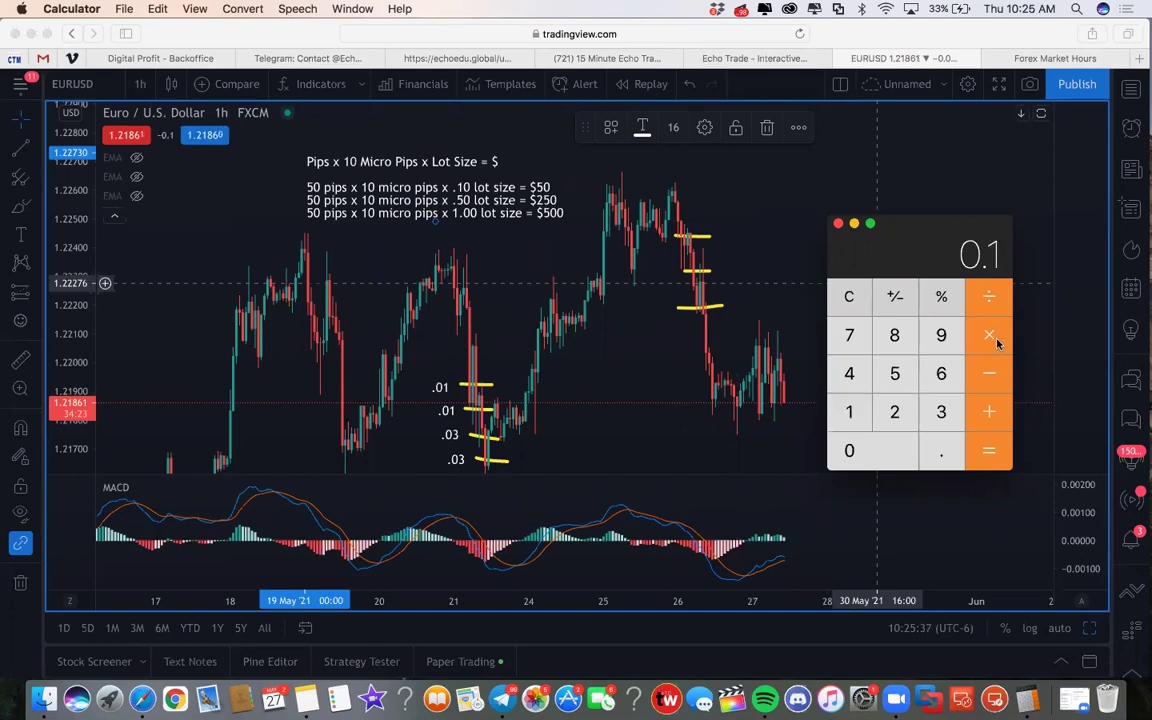
pyautogui.click(986, 339)
pyautogui.click(856, 449)
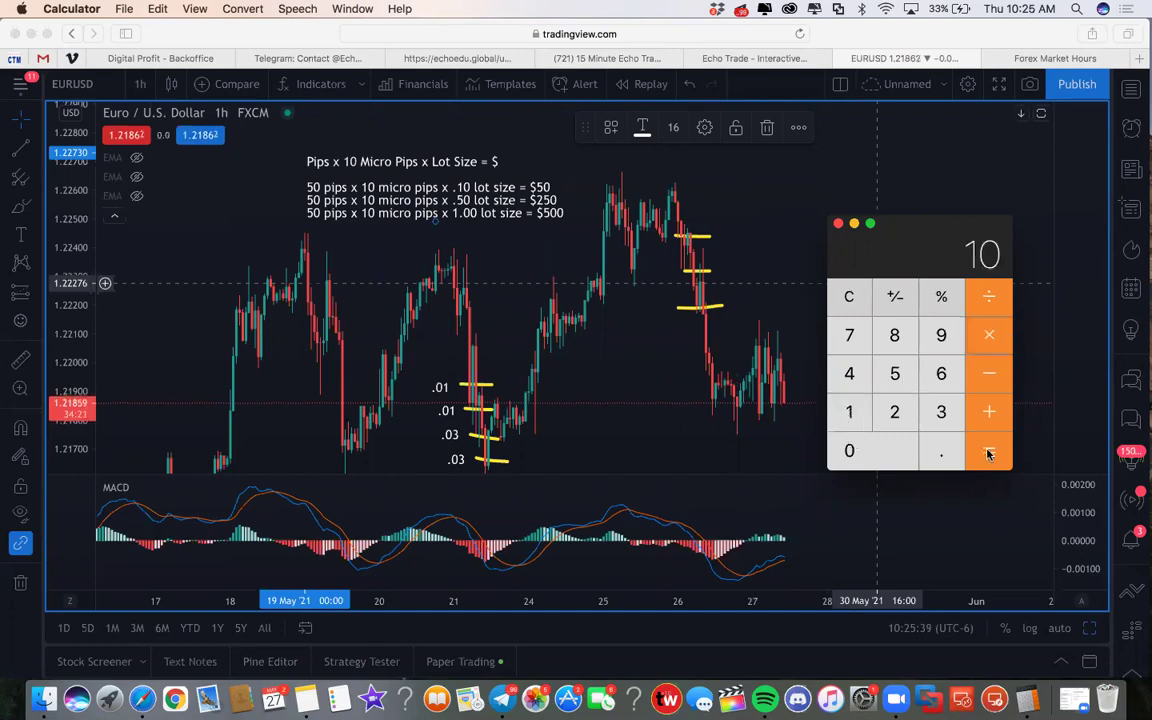
pyautogui.press('BackSpace')
pyautogui.click(856, 302)
pyautogui.click(920, 442)
pyautogui.click(858, 408)
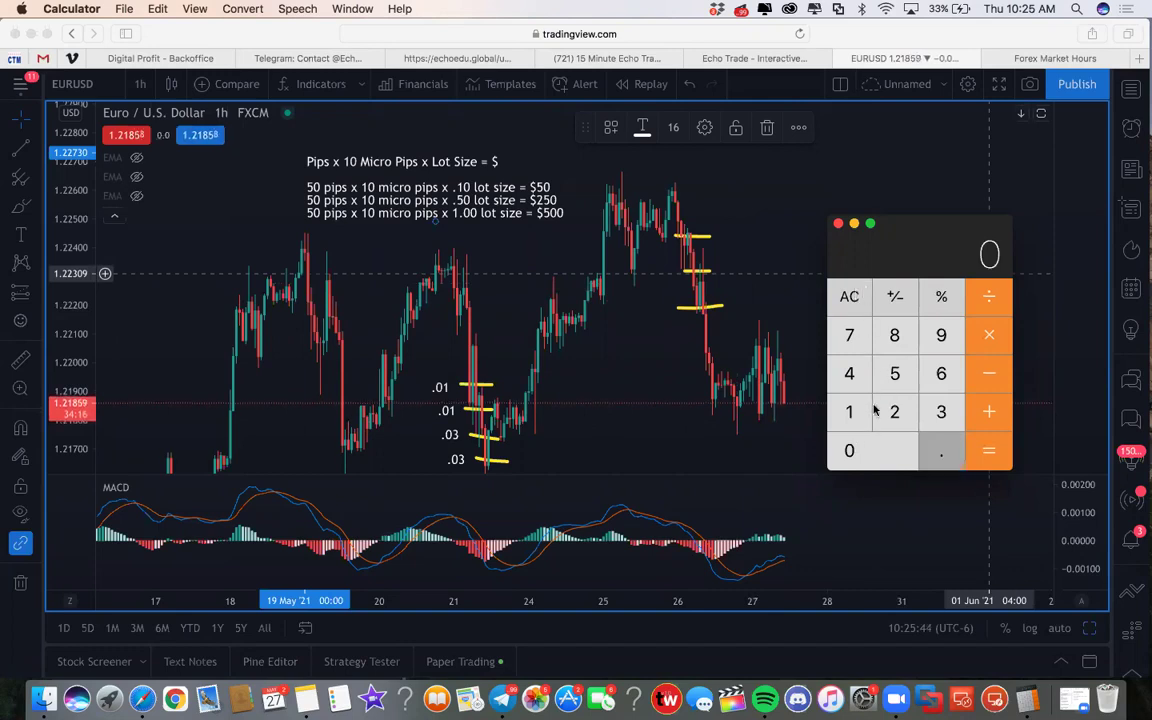
pyautogui.click(851, 300)
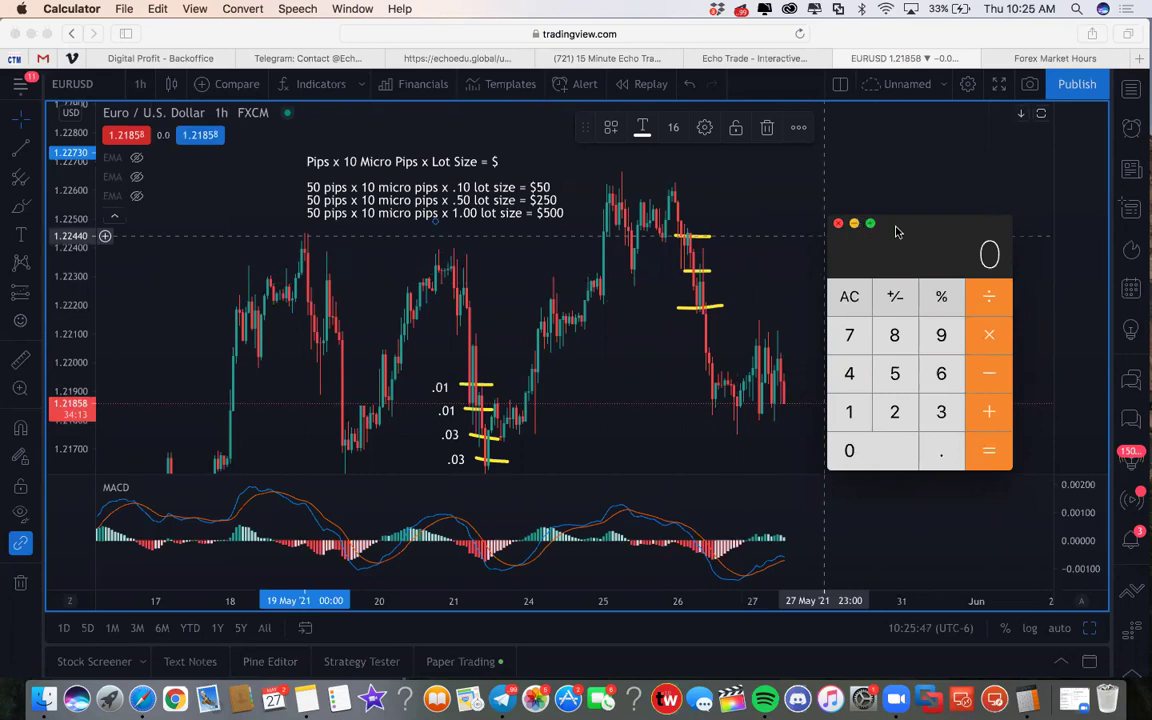
pyautogui.moveTo(893, 228); pyautogui.dragTo(865, 197)
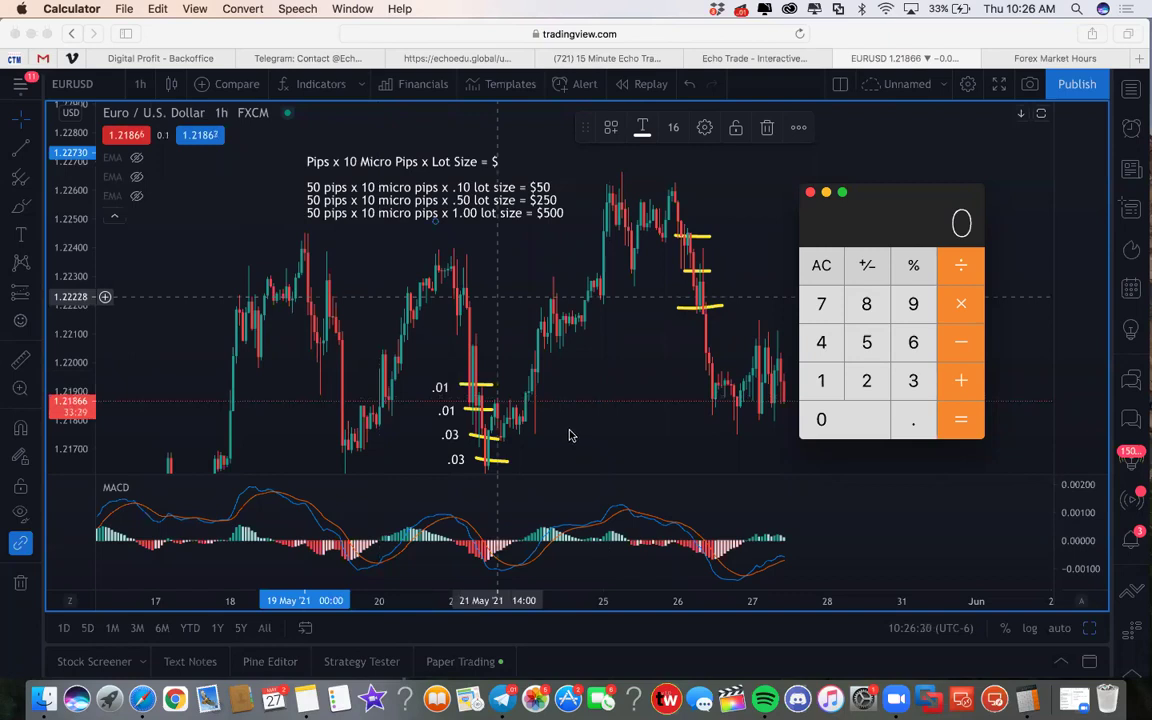
# Move the Echo Trade bot chat to the screen top and return it to the Echo Trade Dashboard menu
pyautogui.click(502, 698)
pyautogui.moveTo(293, 148); pyautogui.dragTo(509, 65)
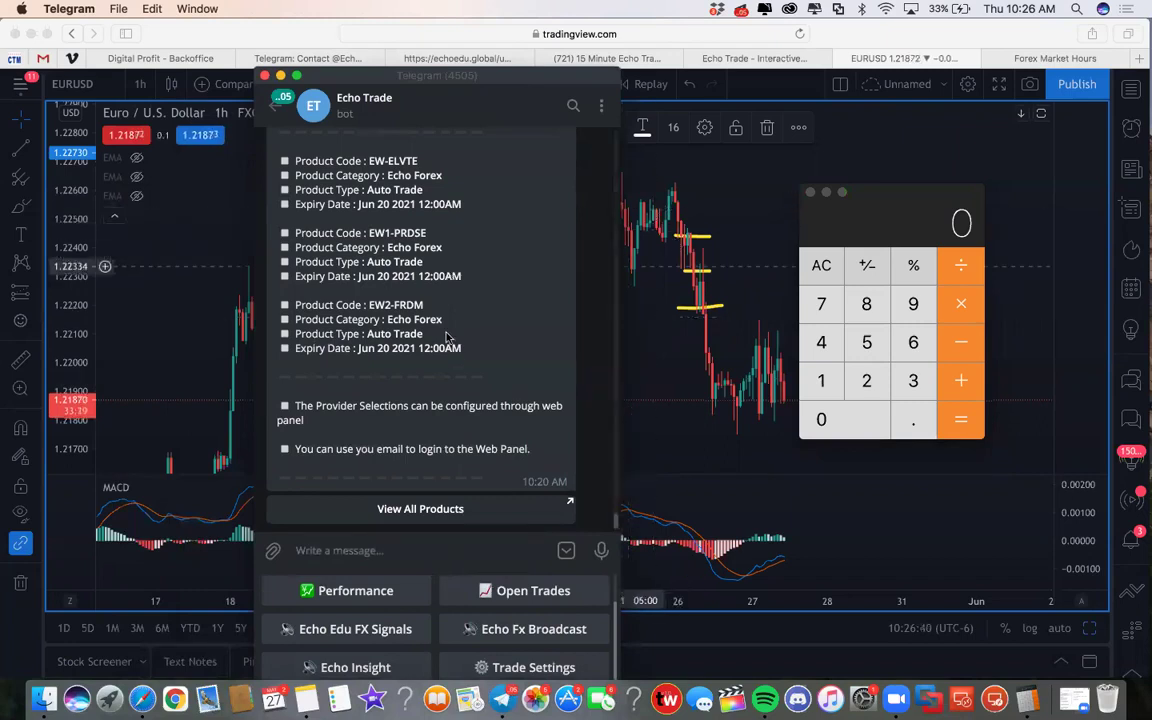
pyautogui.moveTo(324, 76); pyautogui.dragTo(319, 8)
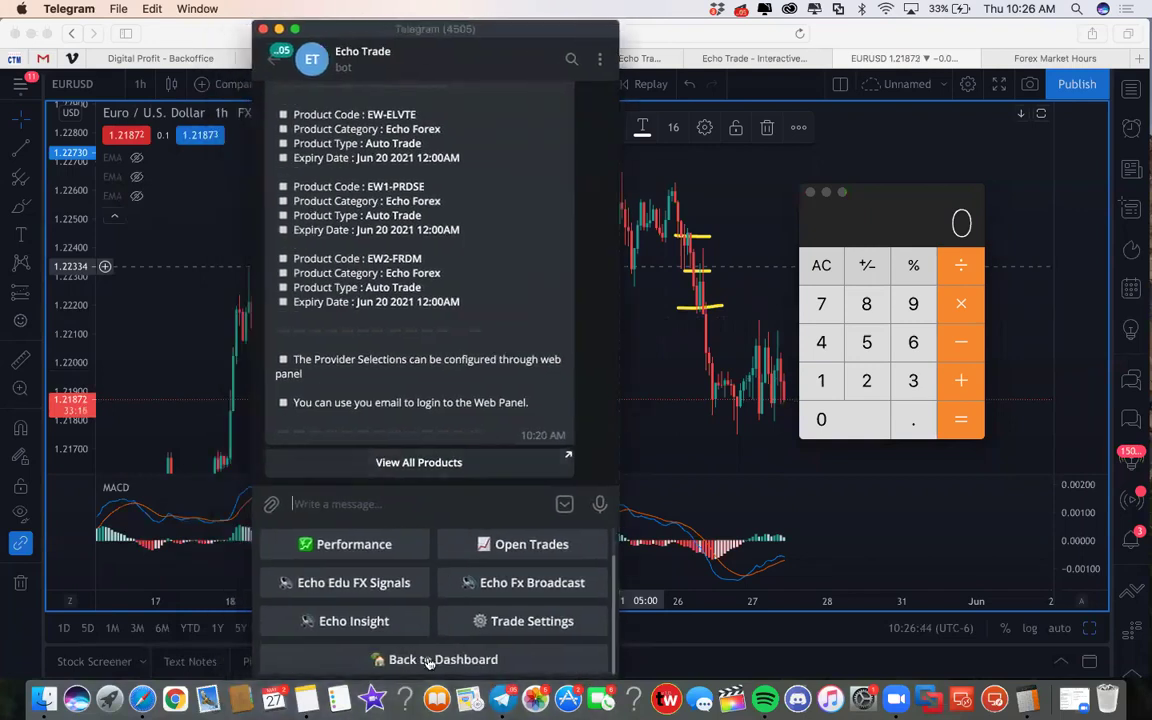
pyautogui.click(388, 659)
pyautogui.scroll(-2, 470, 596)
pyautogui.scroll(3, 404, 596)
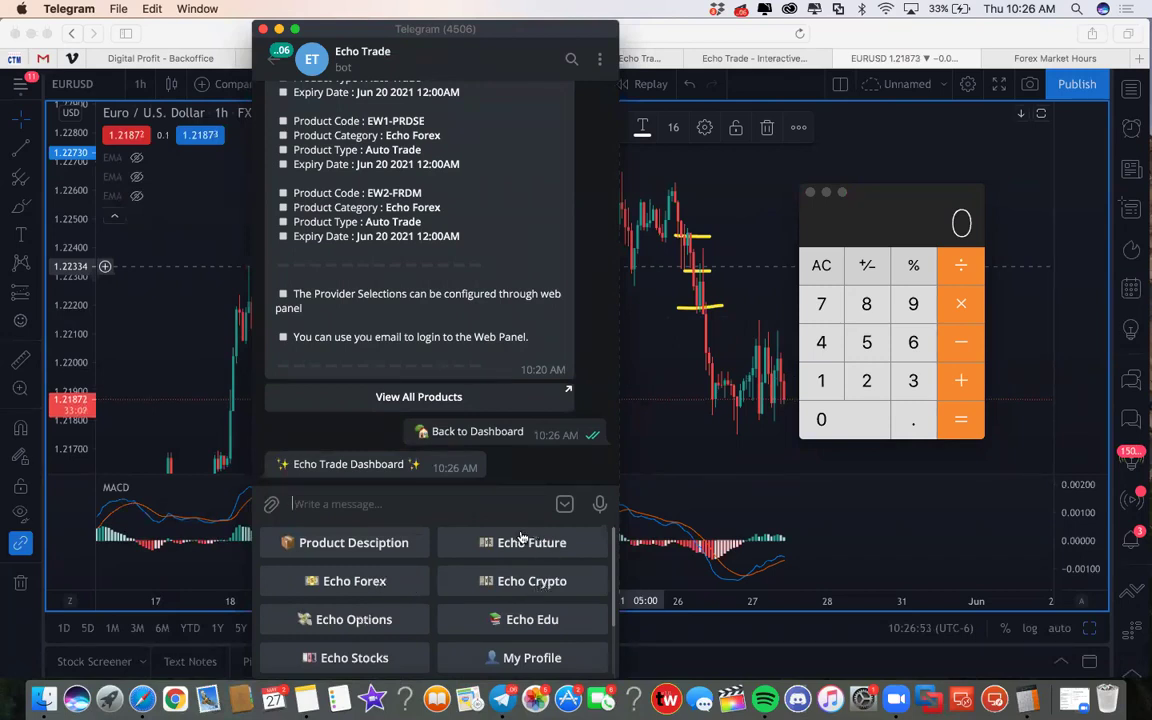
# Open the bot's Echo Forex section with Trade Acceptance, Performance, Open Trades and Trade Settings
pyautogui.click(370, 586)
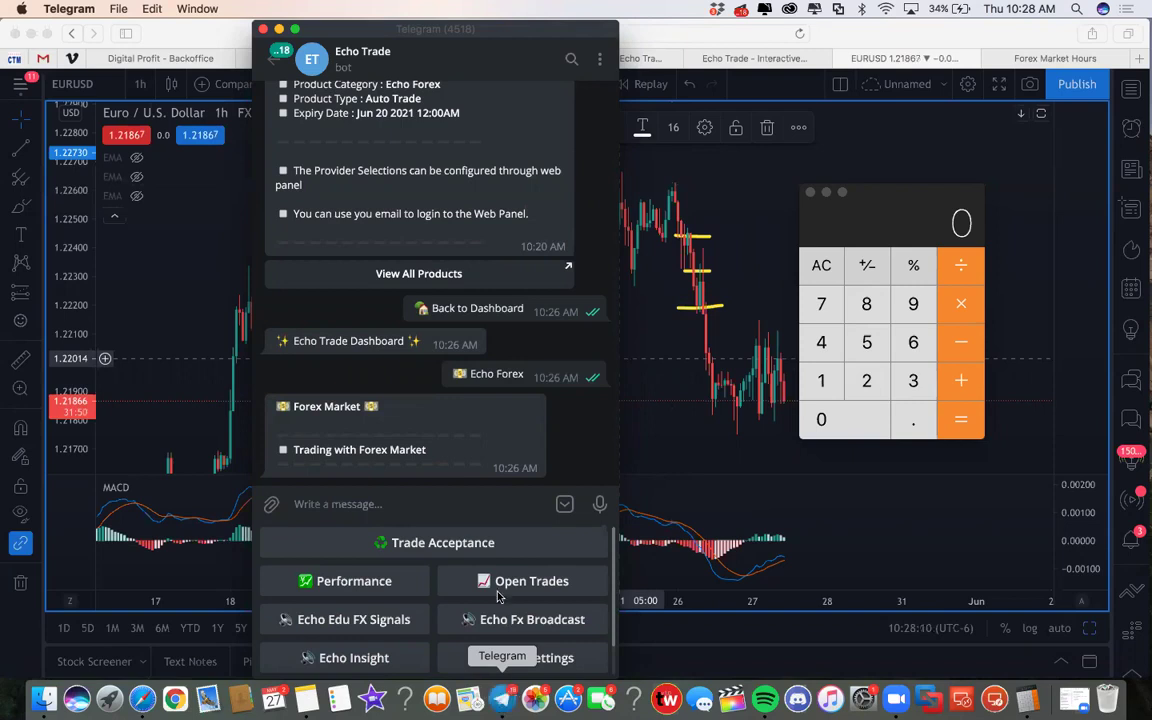
# Scroll through the three Echo Fx Broadcast auto-trade products listed in the bot chat
pyautogui.scroll(5, 390, 400)
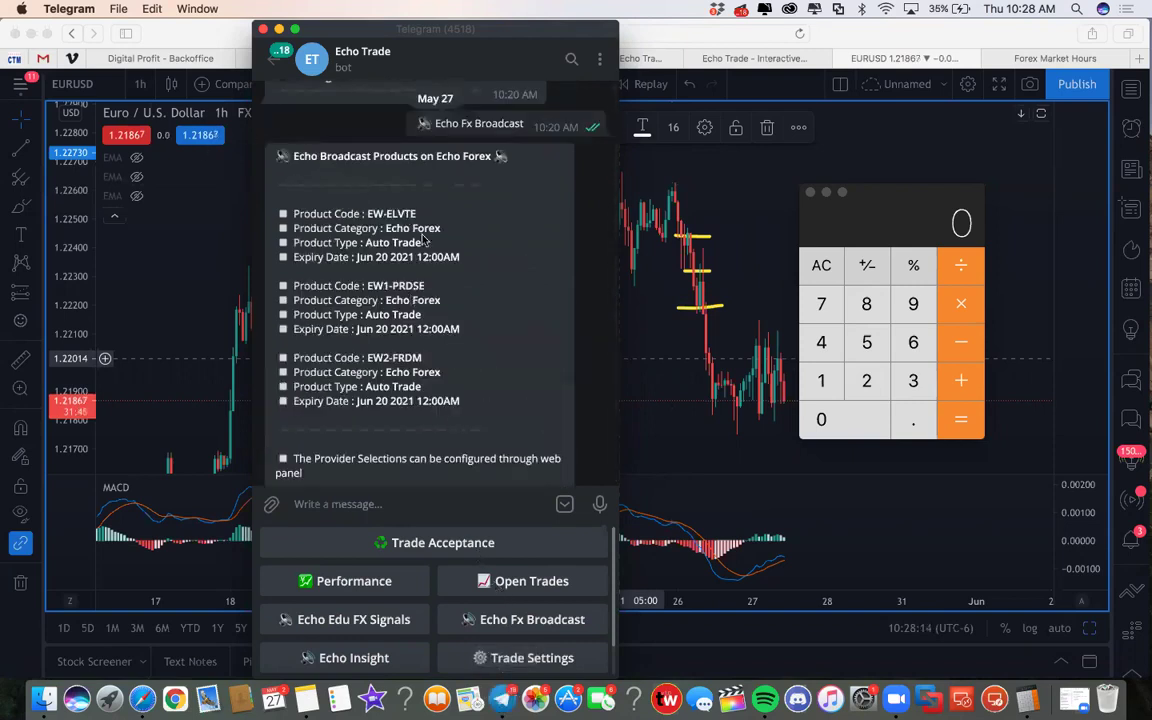
pyautogui.scroll(-3, 420, 348)
pyautogui.scroll(2, 420, 348)
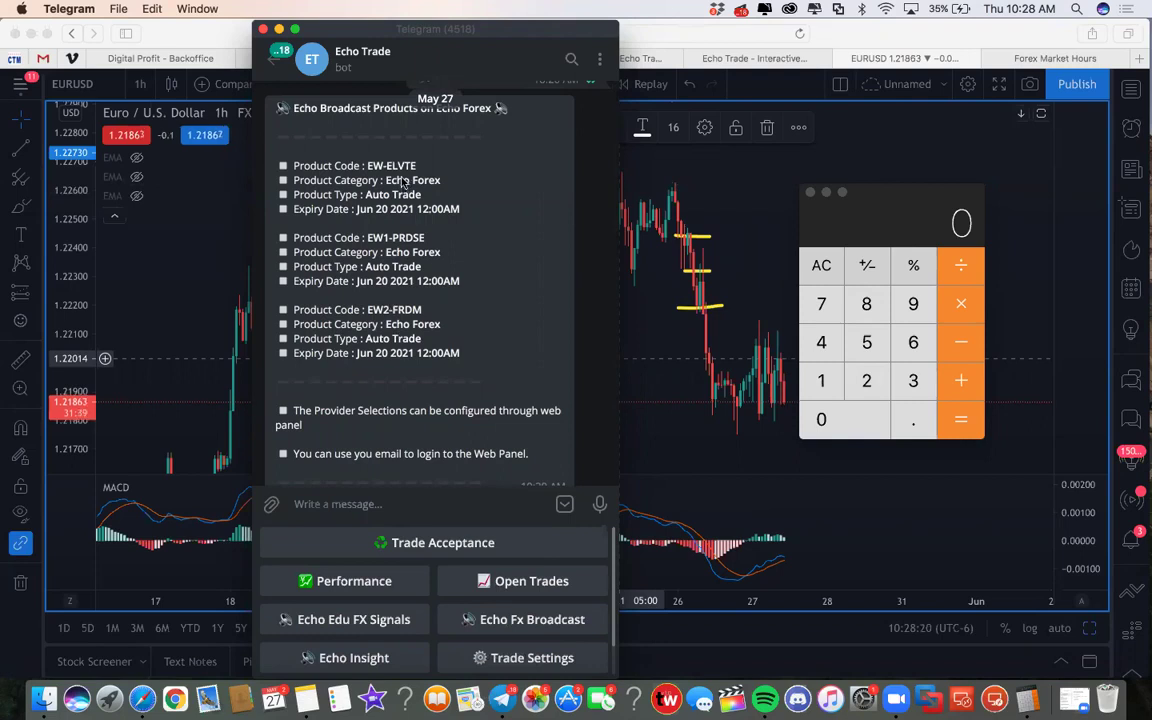
pyautogui.scroll(-1, 350, 300)
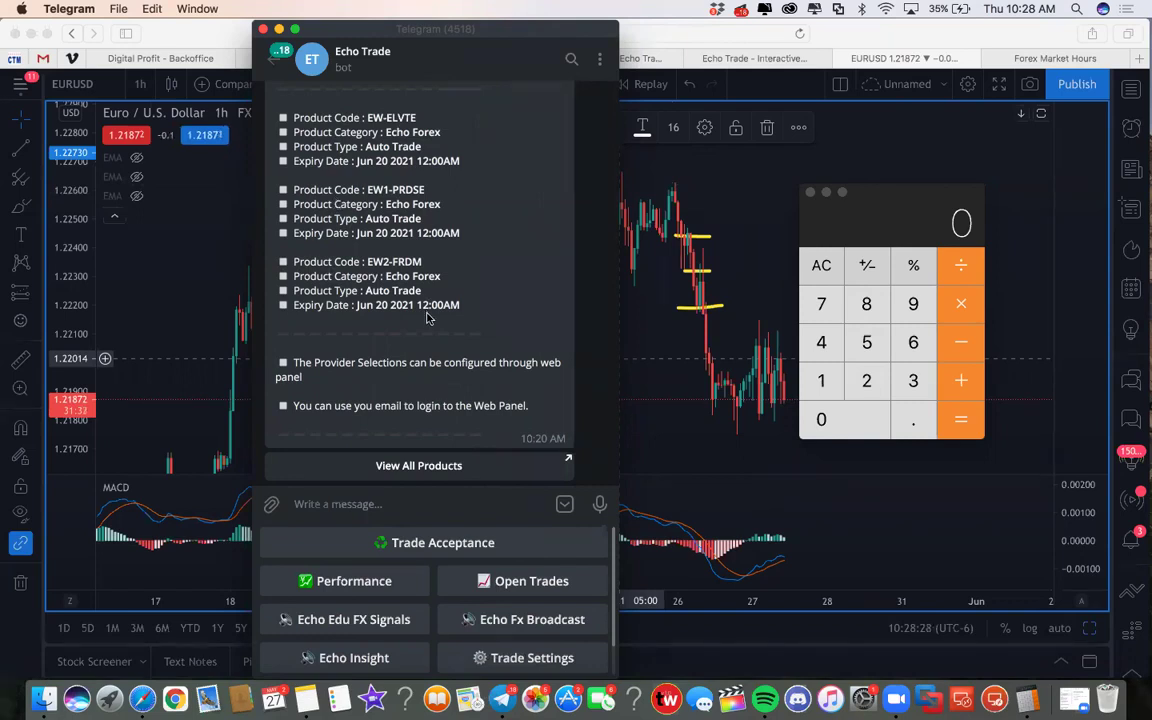
pyautogui.scroll(2, 380, 262)
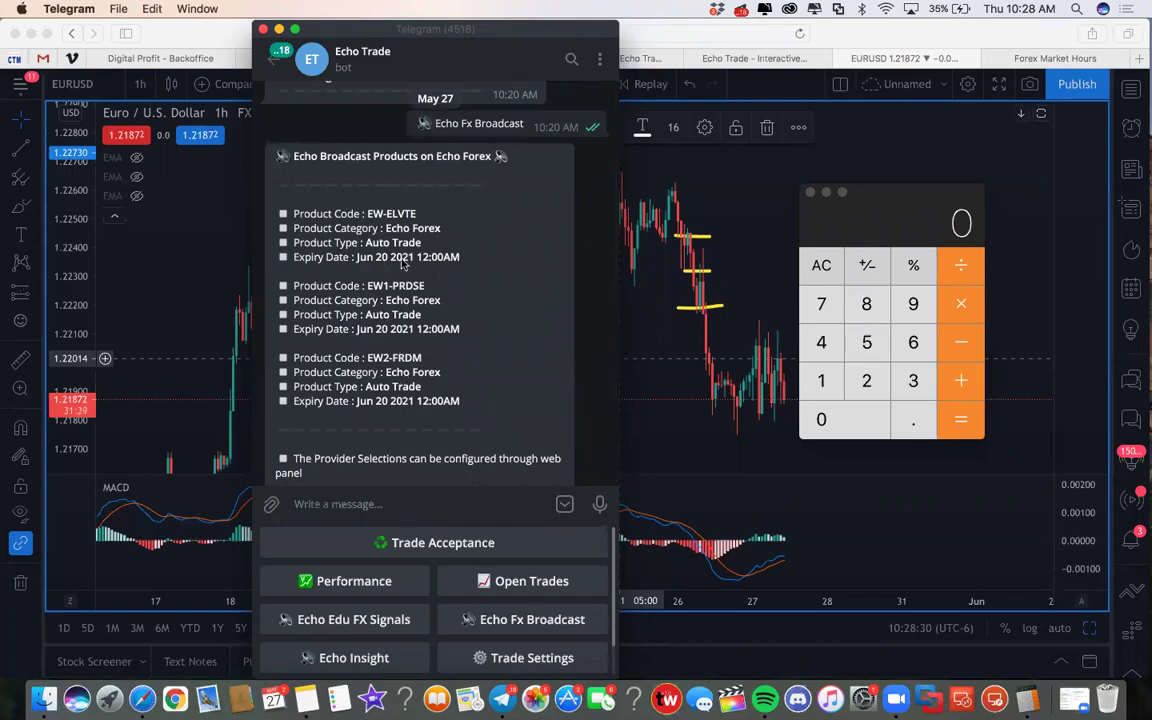
pyautogui.scroll(-6, 432, 318)
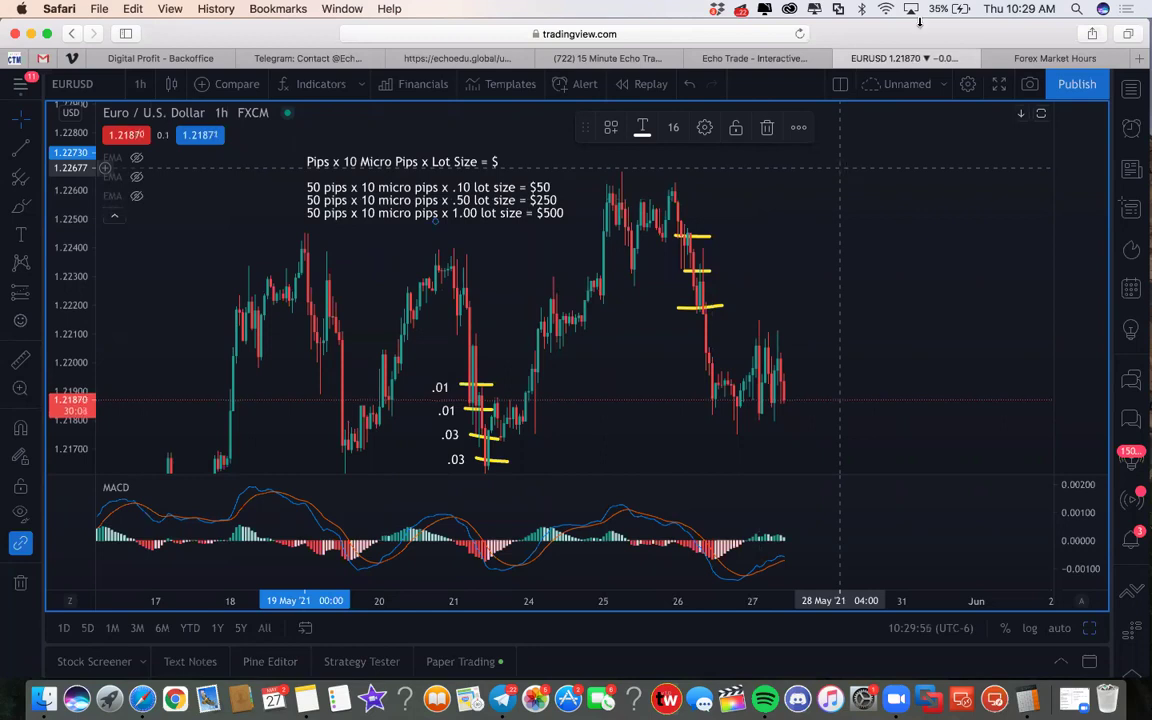
# Switch the browser to the Echo Trade subscriptions page
pyautogui.moveTo(720, 57); pyautogui.dragTo(720, 95)
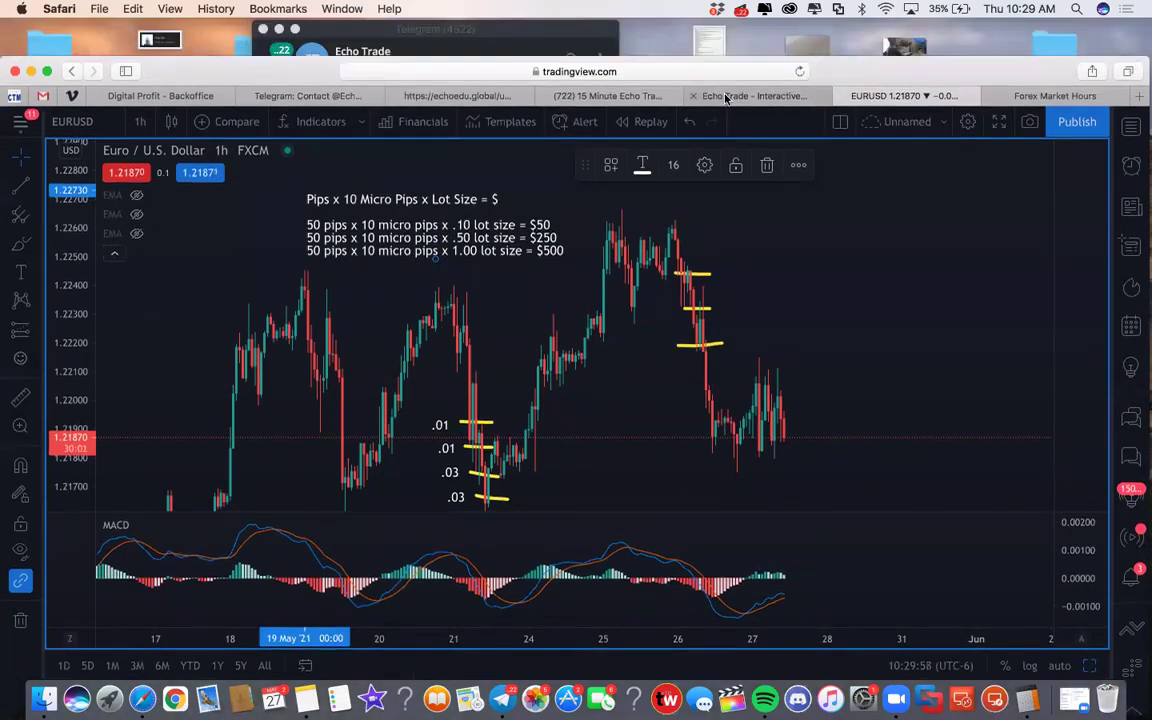
pyautogui.click(720, 95)
pyautogui.click(610, 96)
pyautogui.click(708, 96)
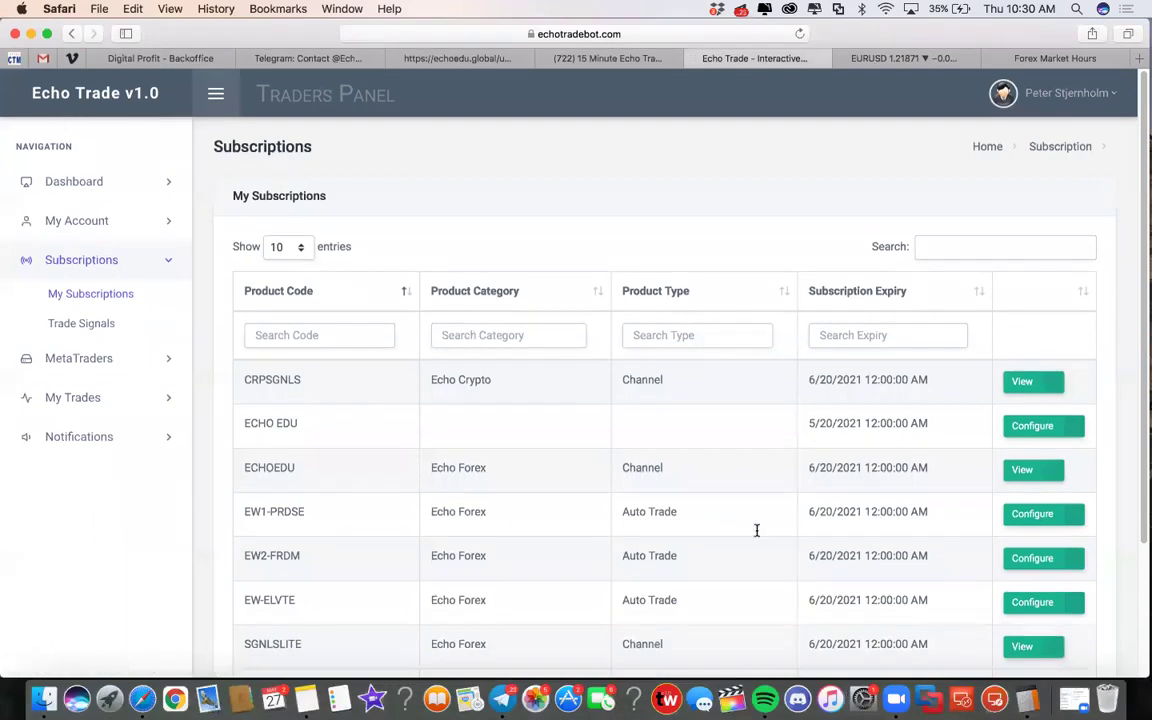
# Confirm EW-ELVTE auto-trades with a fixed 0.01 lot size, then go back to the EURUSD chart
pyautogui.click(1032, 603)
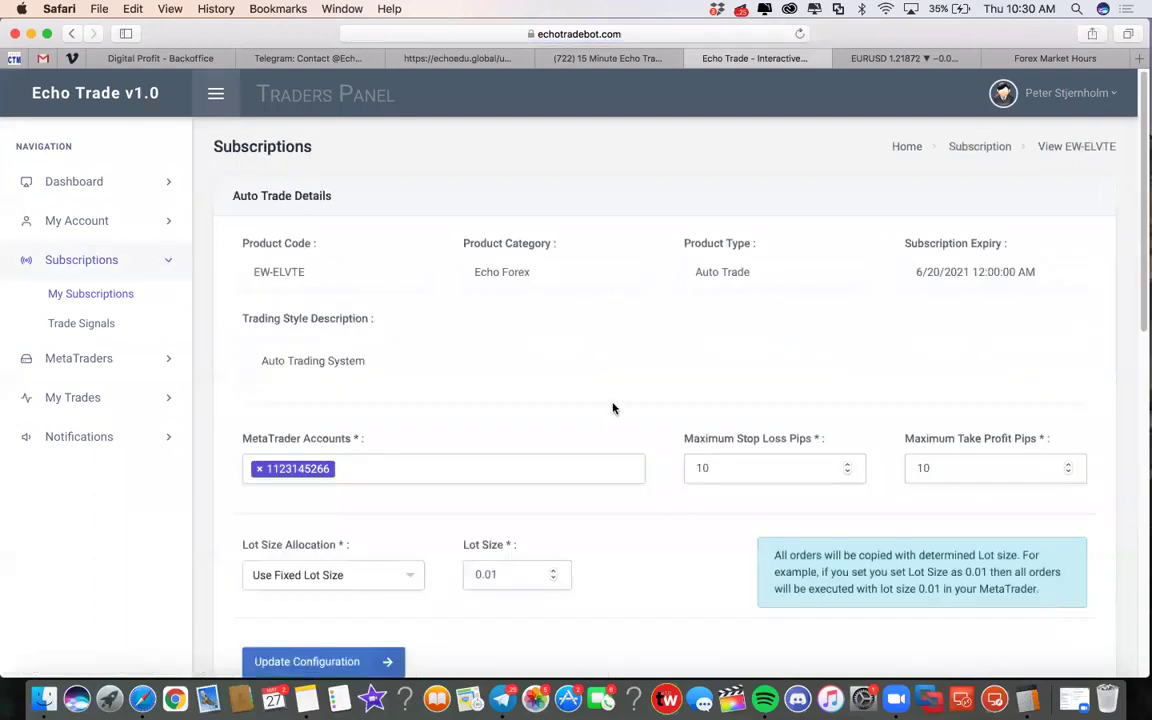
pyautogui.scroll(-1, 478, 411)
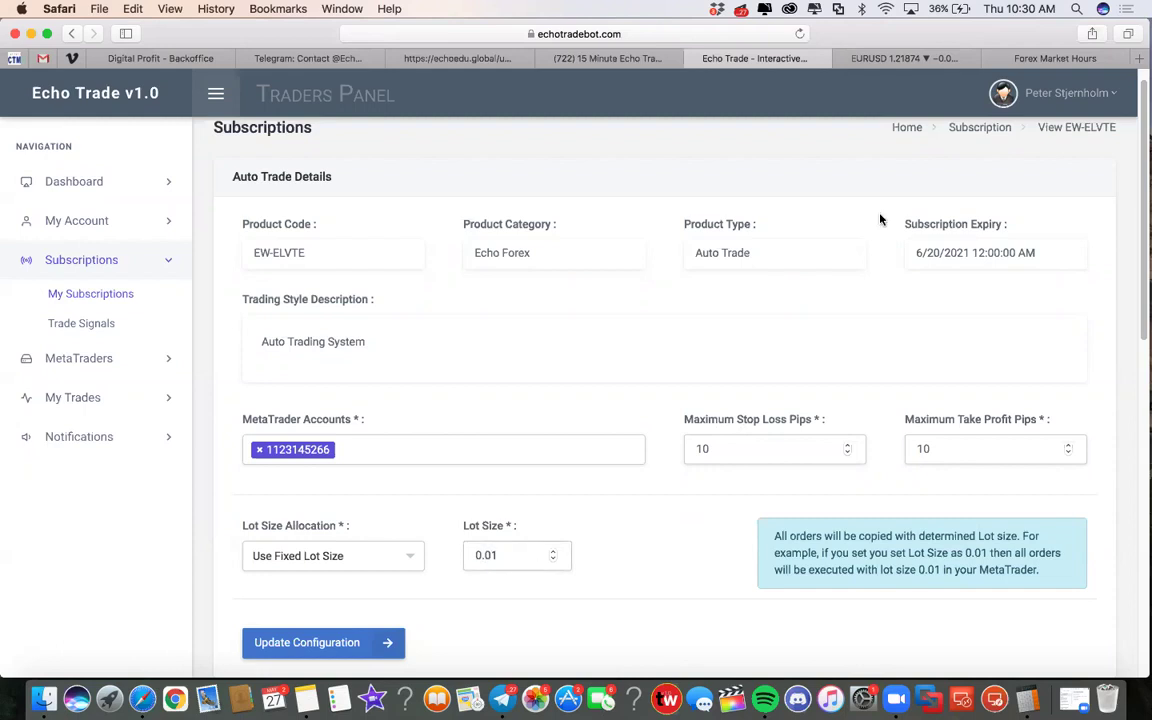
pyautogui.click(860, 58)
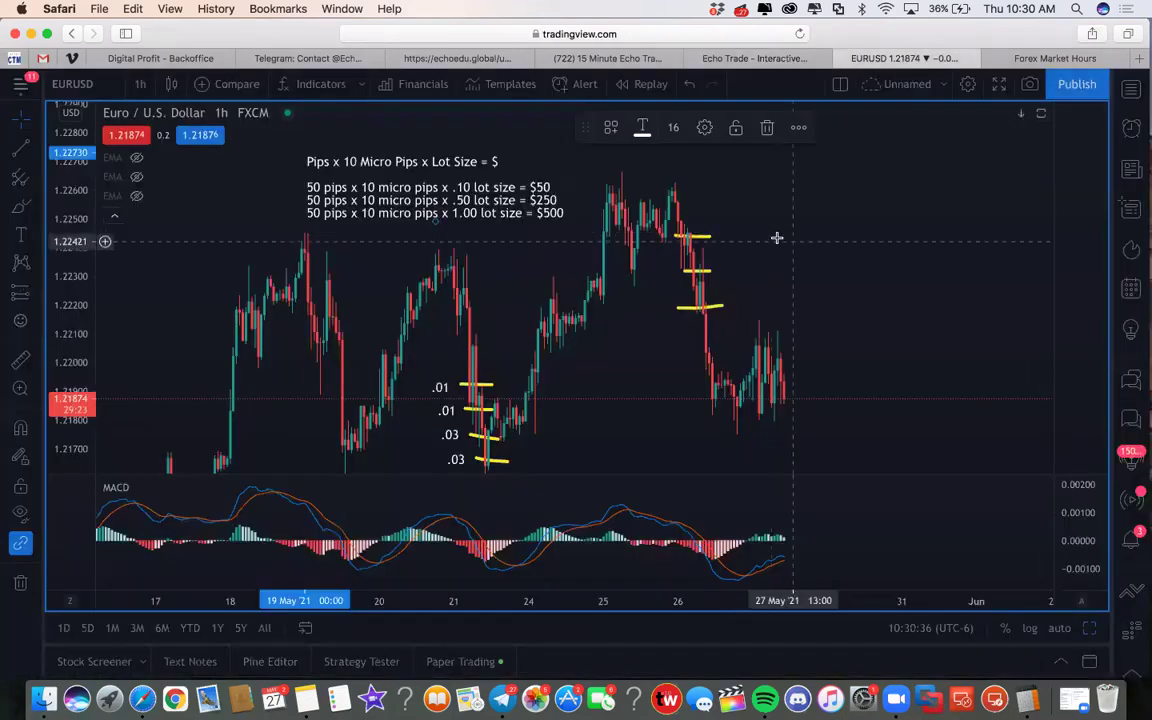
# Add an upper-right chart note reading '10 pips x 10 micro pips x .30 lot size = $30'
pyautogui.click(850, 216)
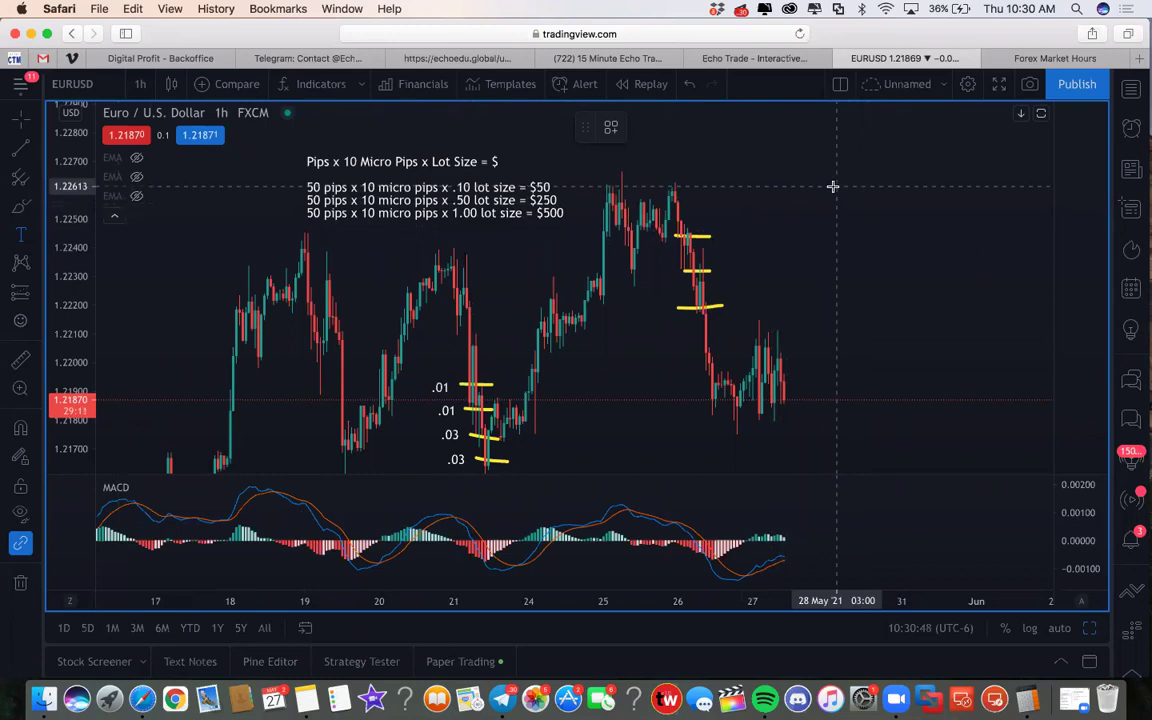
pyautogui.click(832, 190)
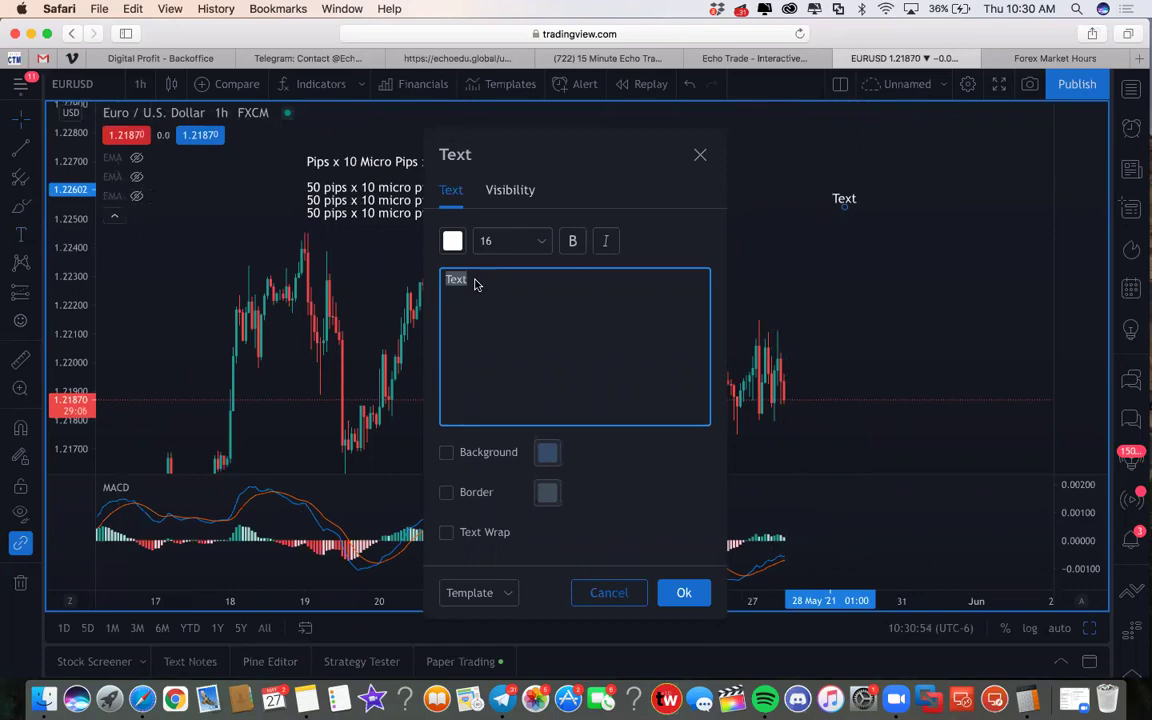
pyautogui.write('10 pips x 10 mi')
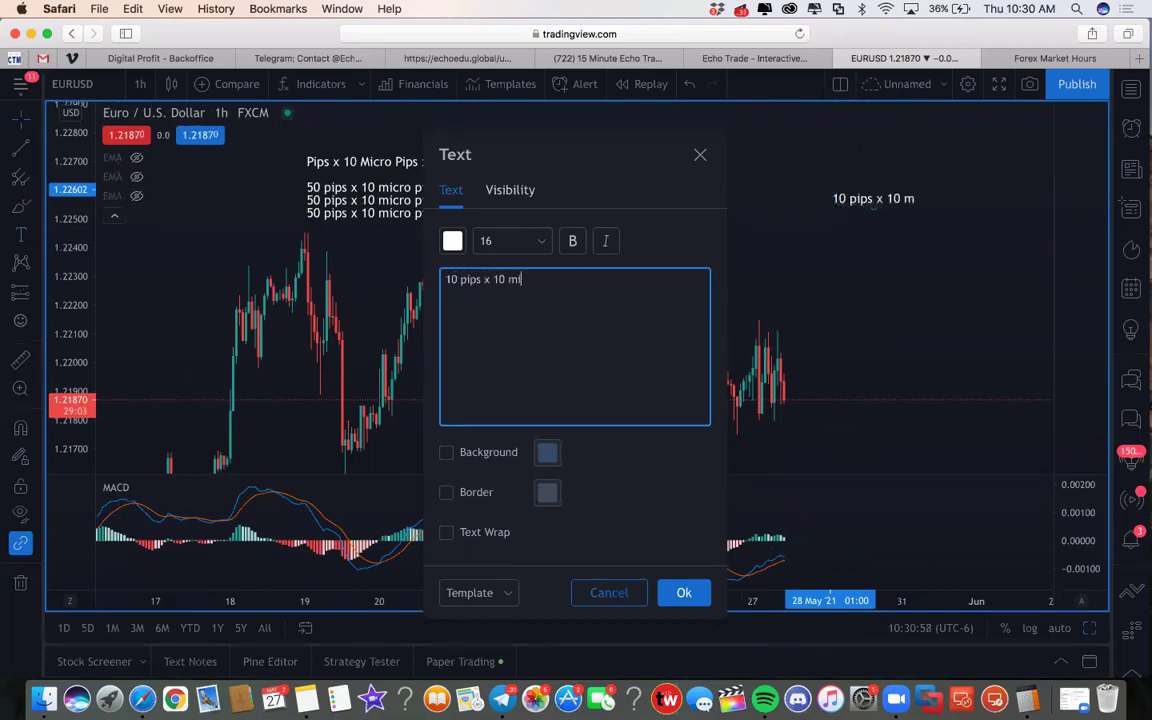
pyautogui.write('cro pips x .')
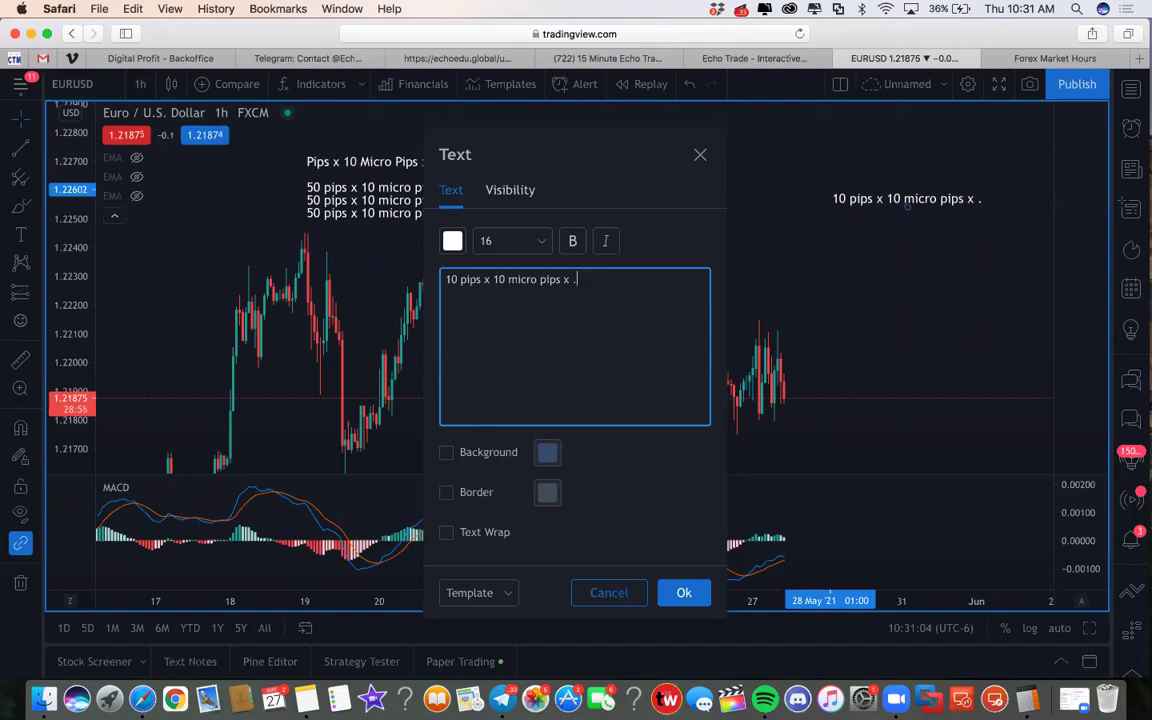
pyautogui.write('30')
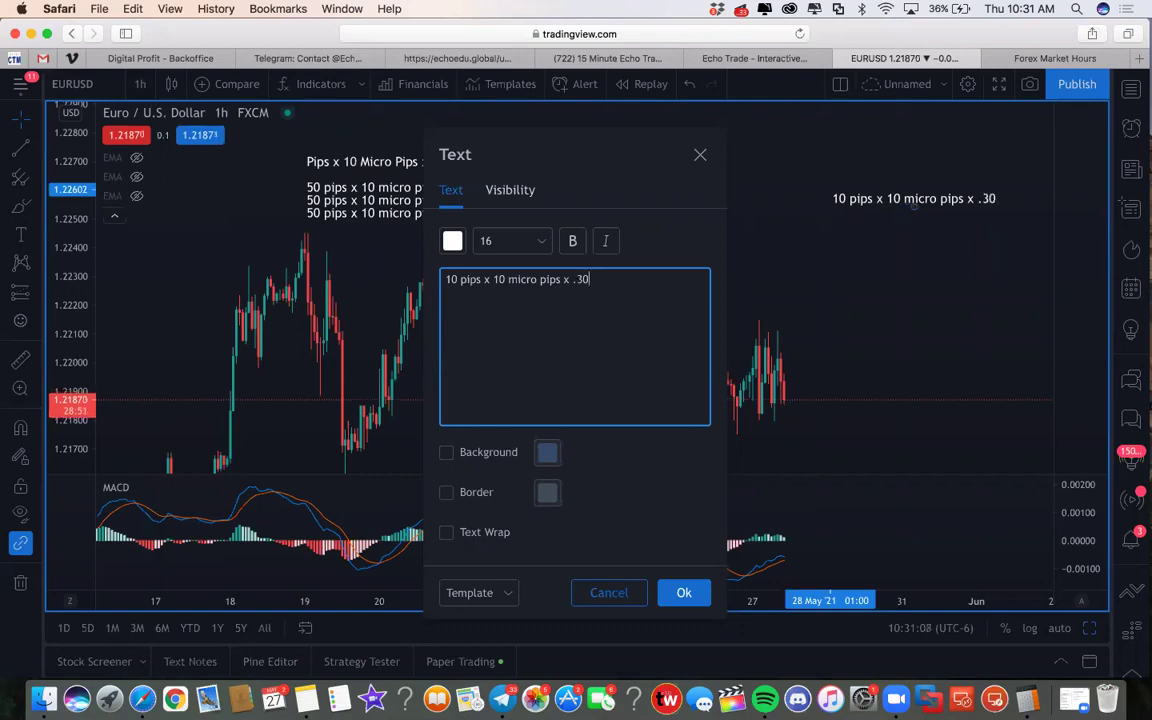
pyautogui.write(' =')
pyautogui.press('BackSpace')
pyautogui.press('BackSpace')
pyautogui.write('lot size =')
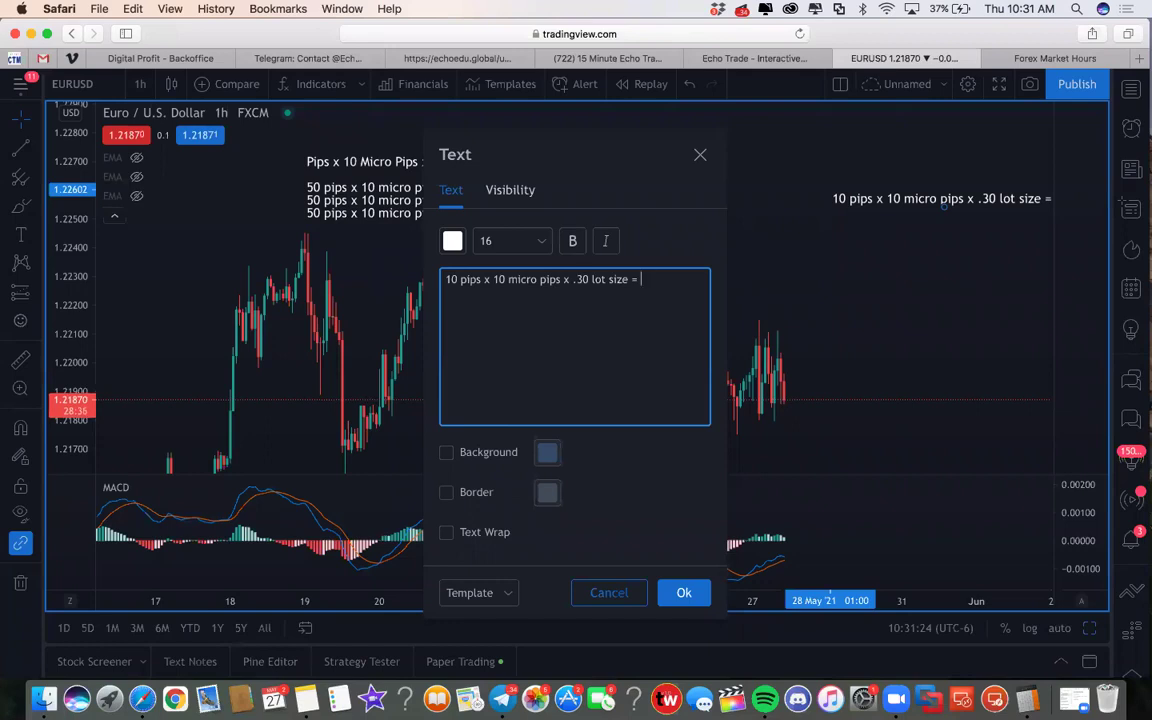
pyautogui.write('$30')
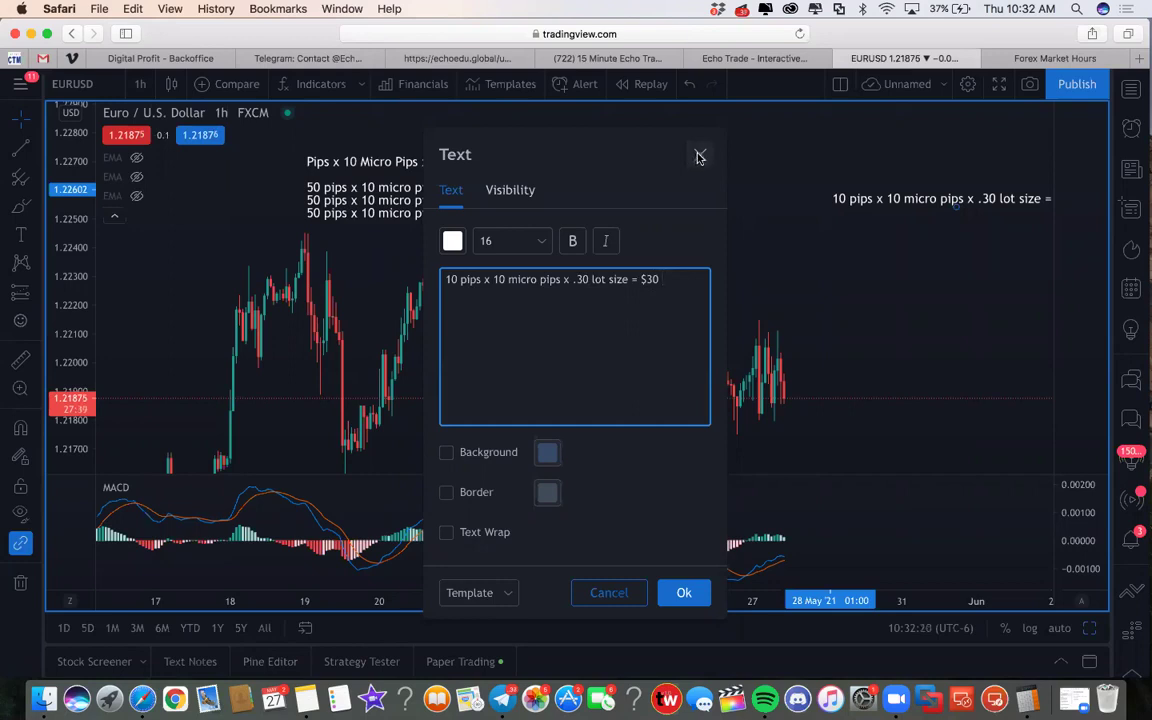
pyautogui.click(700, 158)
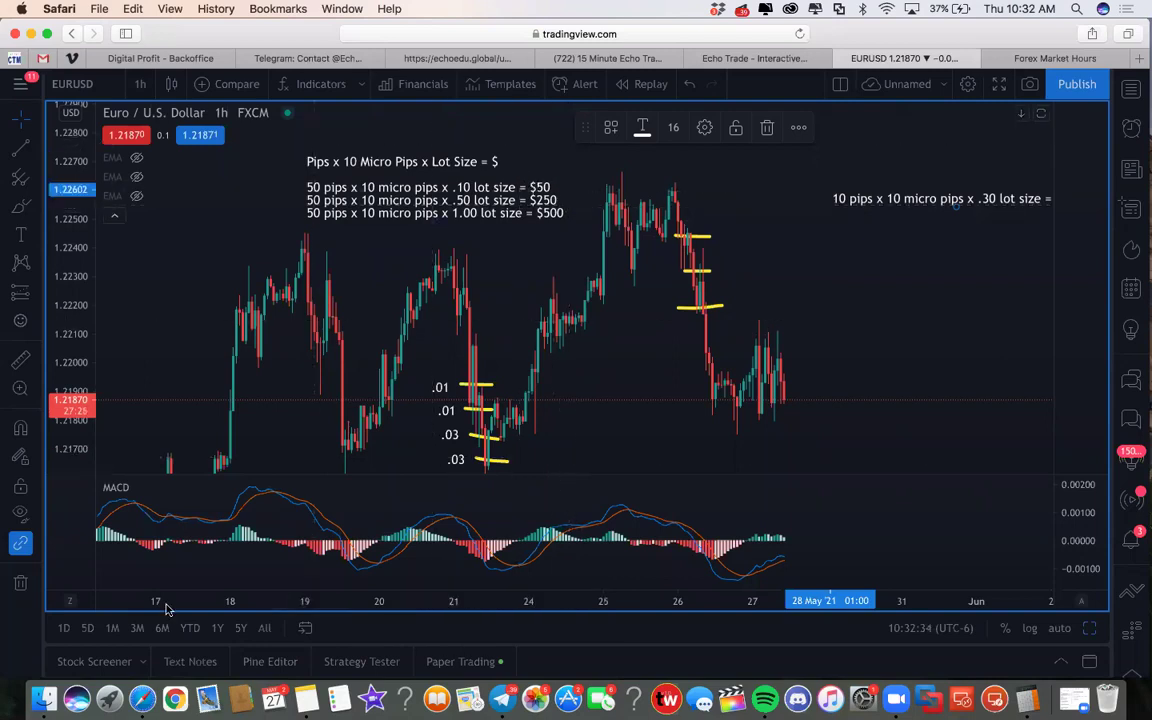
pyautogui.moveTo(228, 36); pyautogui.dragTo(253, 119)
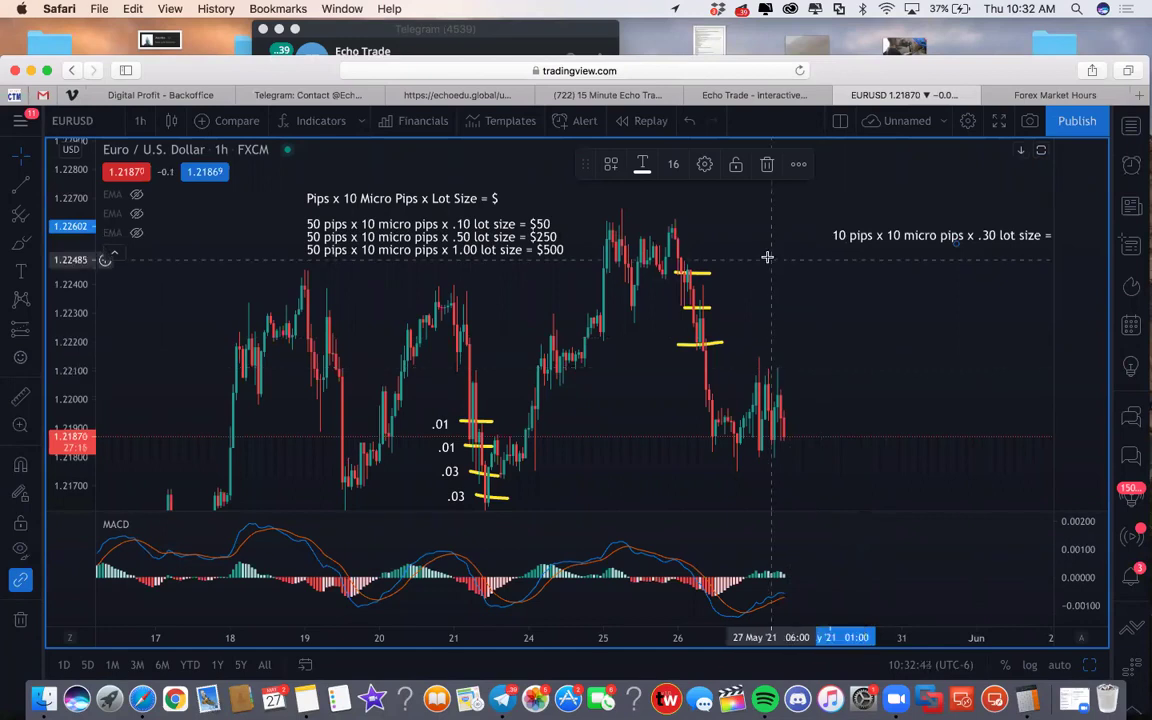
# Cycle through the YouTube setup video, Echo Trade panel, Echo Edu and Telegram pages
pyautogui.click(620, 97)
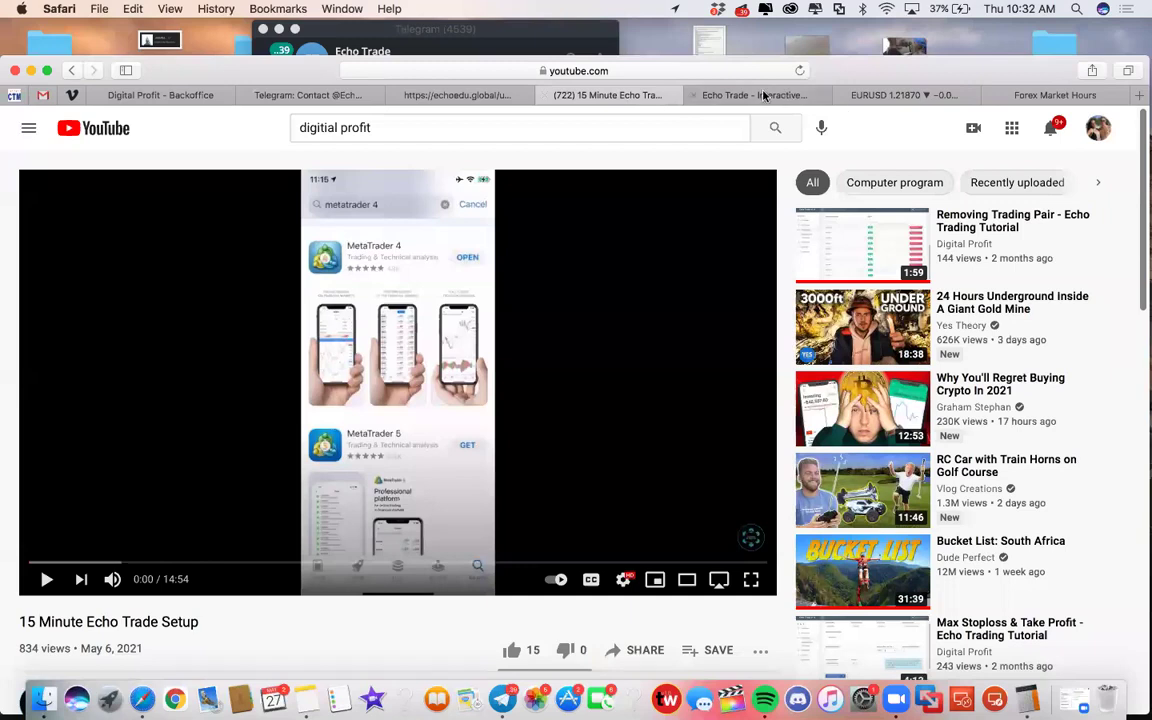
pyautogui.click(712, 94)
pyautogui.click(463, 97)
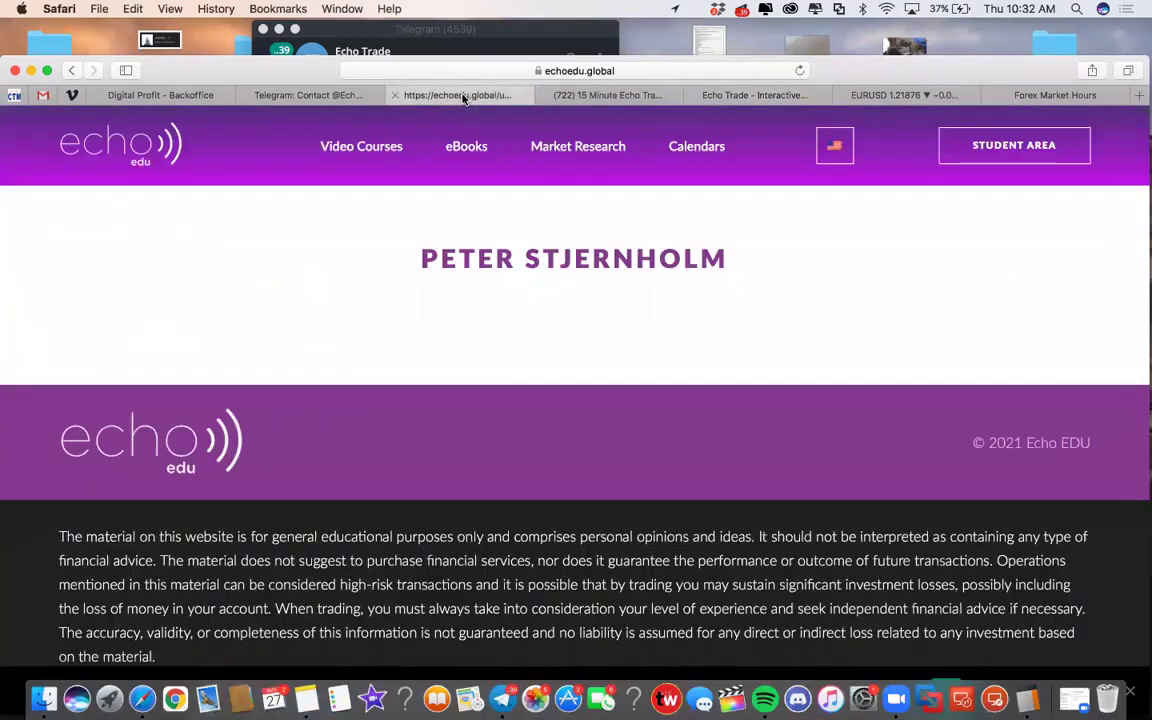
pyautogui.click(300, 94)
pyautogui.click(650, 94)
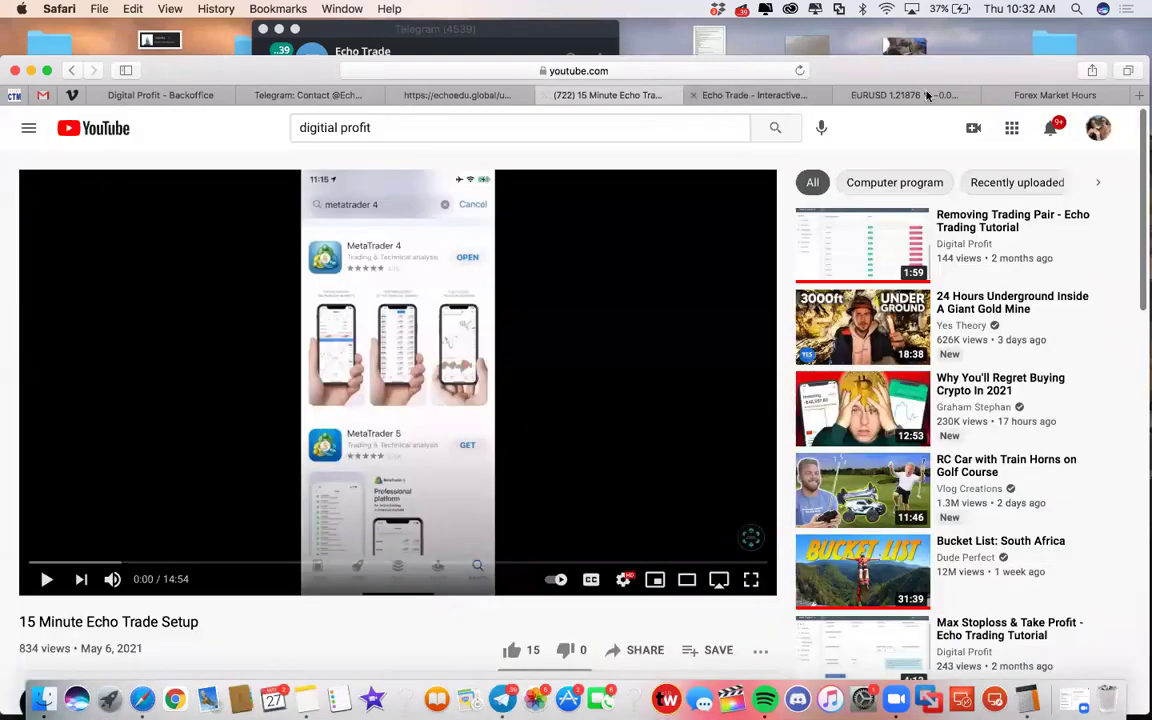
pyautogui.click(800, 95)
# Bring the EURUSD TradingView chart back to the front
pyautogui.click(900, 95)
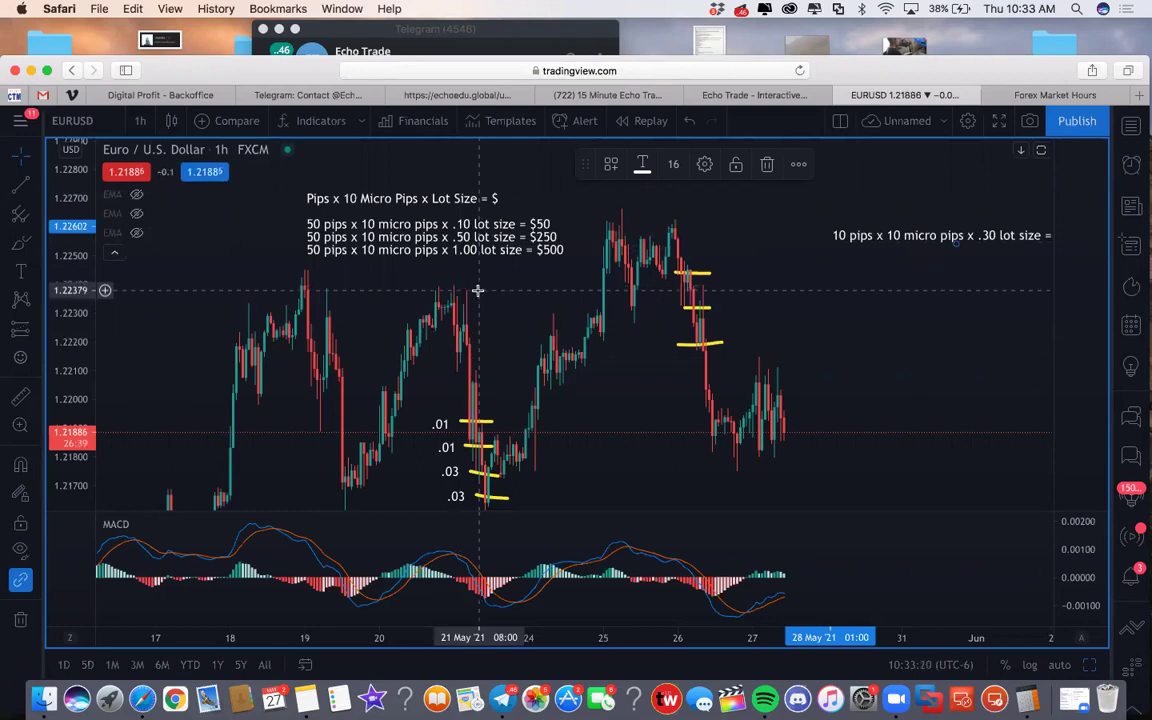
# Drag the $30 formula note left so '= $30' fits, and enlarge the browser window
pyautogui.moveTo(956, 241)
pyautogui.mouseDown()
pyautogui.moveTo(852, 229)
pyautogui.moveTo(861, 226)
pyautogui.mouseUp()
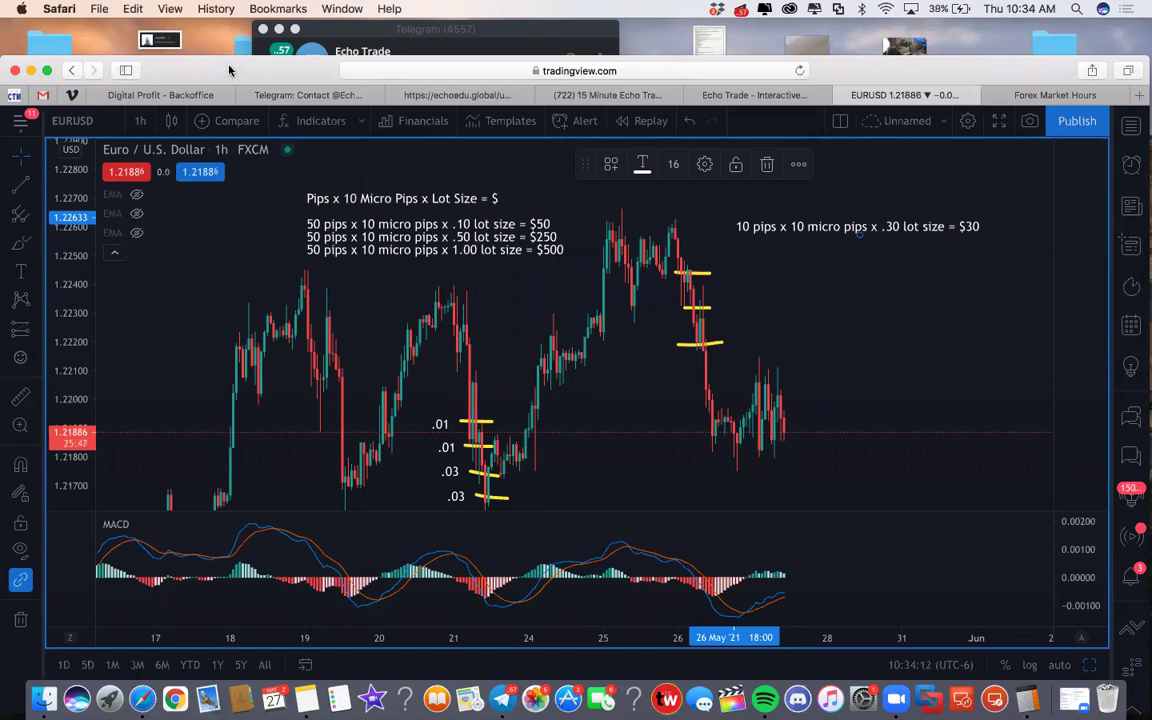
pyautogui.doubleClick(220, 66)
pyautogui.moveTo(226, 48); pyautogui.dragTo(226, 69)
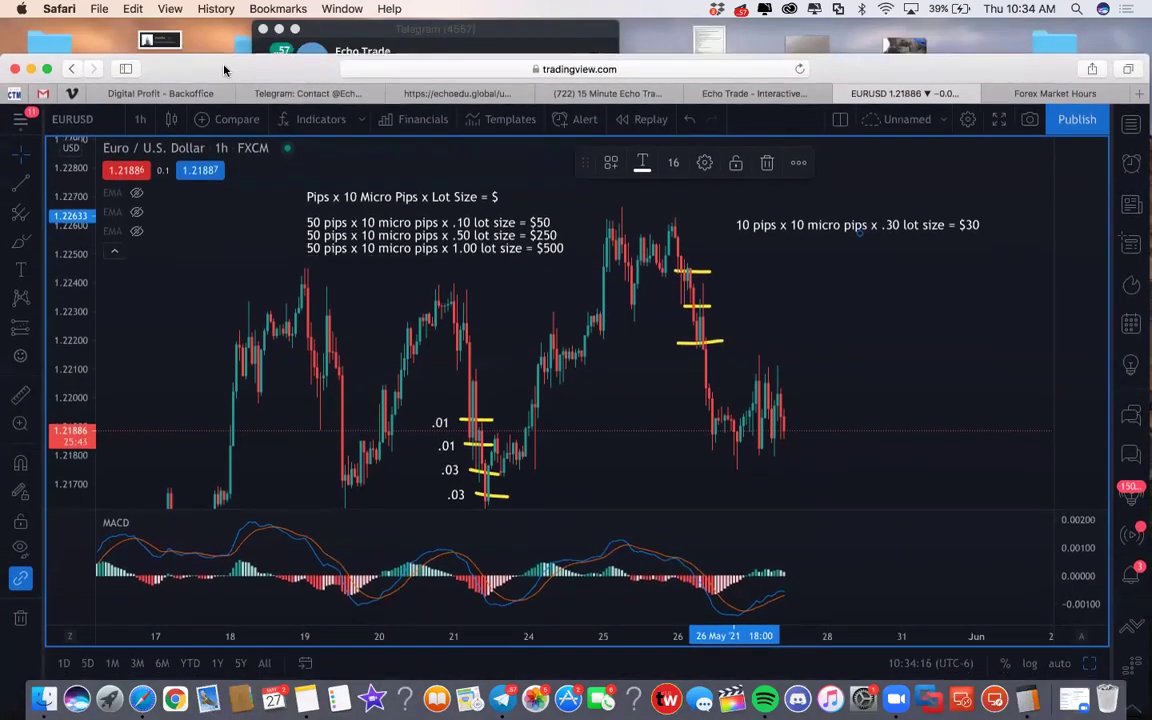
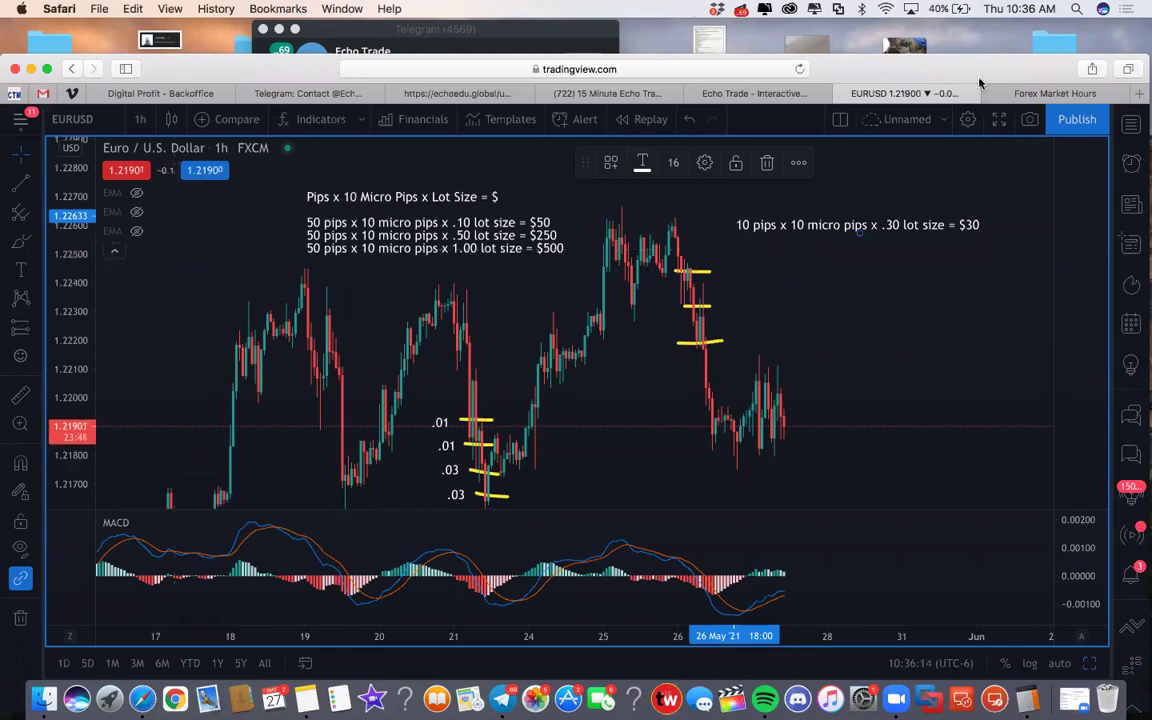
# Load fxchoice.com in a new Safari tab and shift the browser window slightly lower
pyautogui.press('super+t')
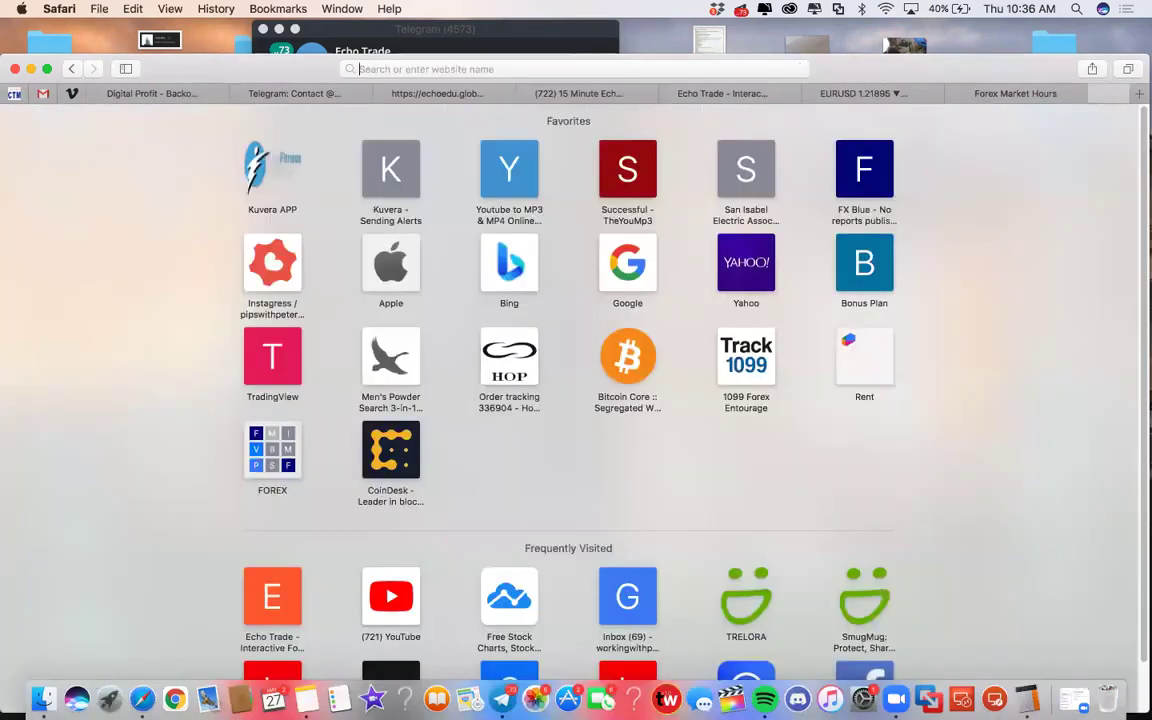
pyautogui.write('fxch')
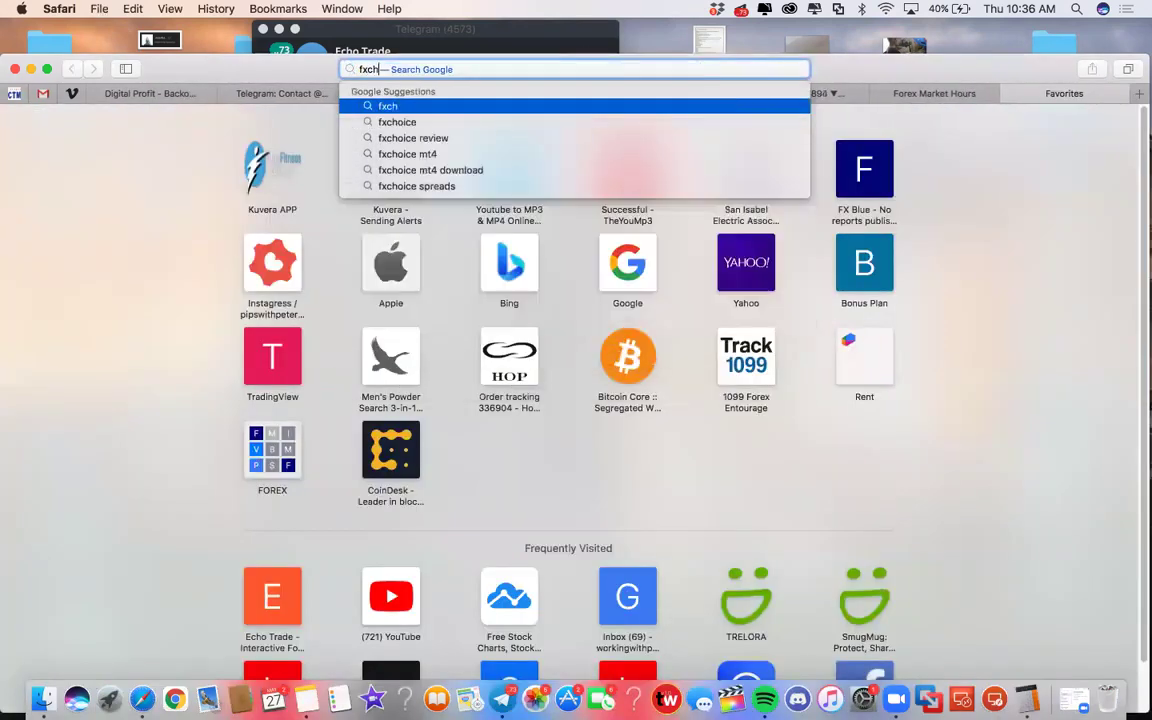
pyautogui.write('oice')
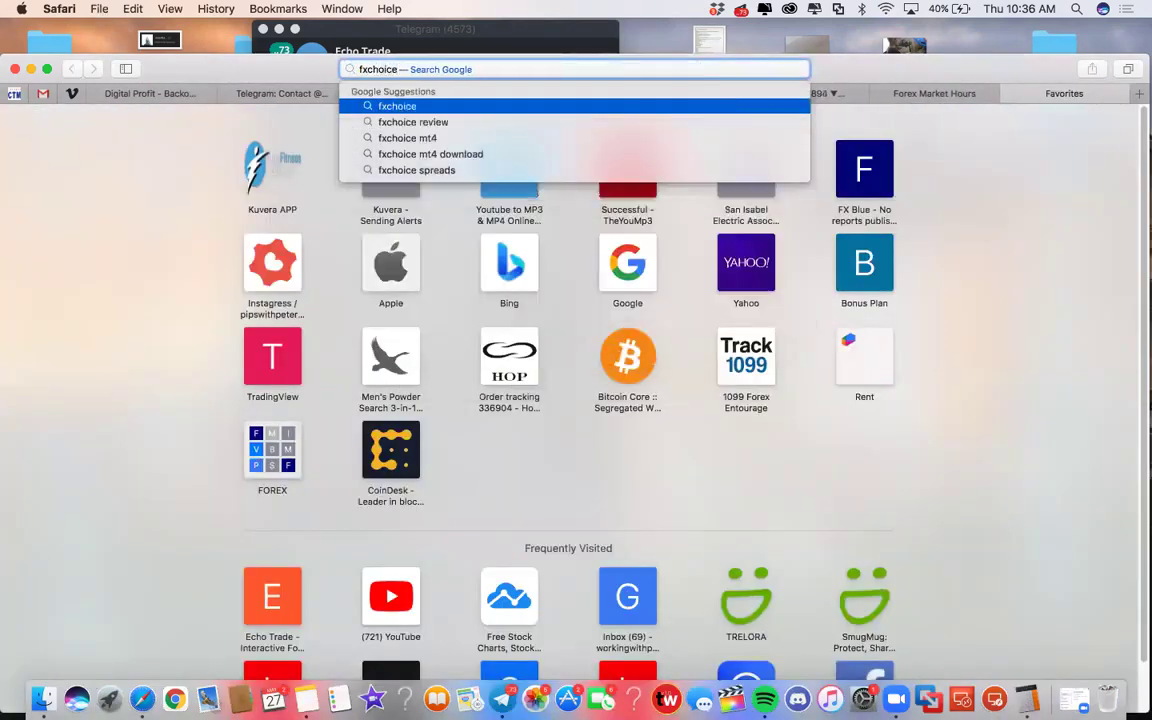
pyautogui.write('.com')
pyautogui.press('Return')
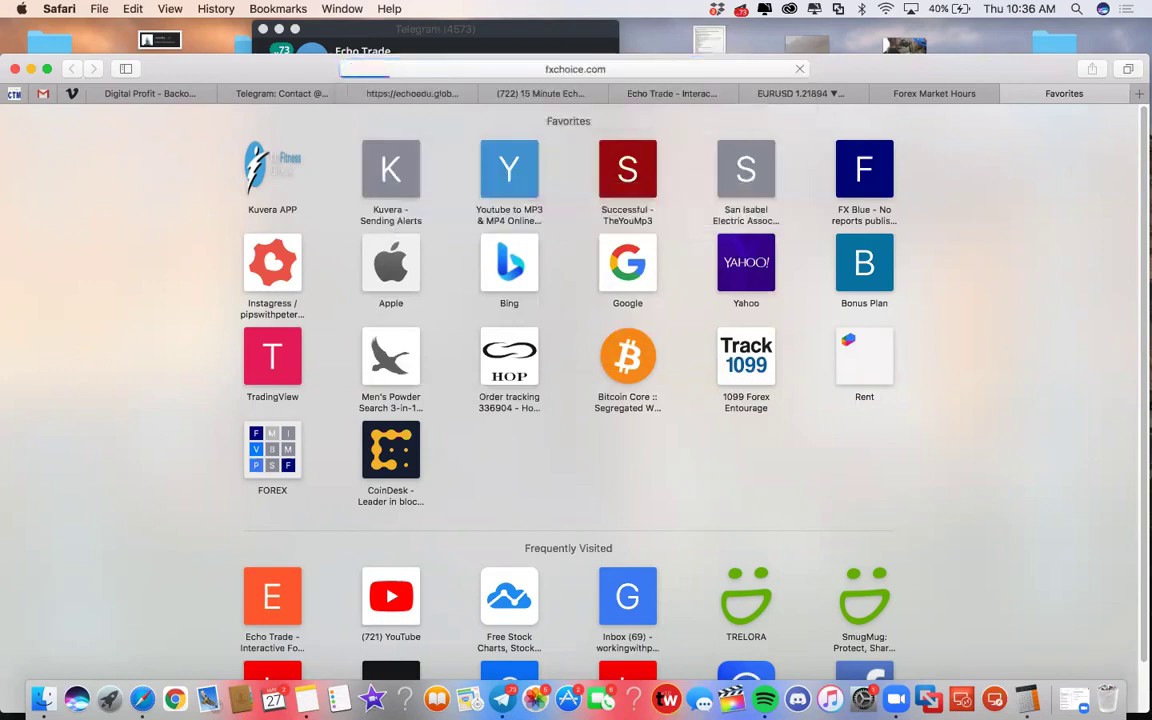
pyautogui.moveTo(942, 64); pyautogui.dragTo(917, 108)
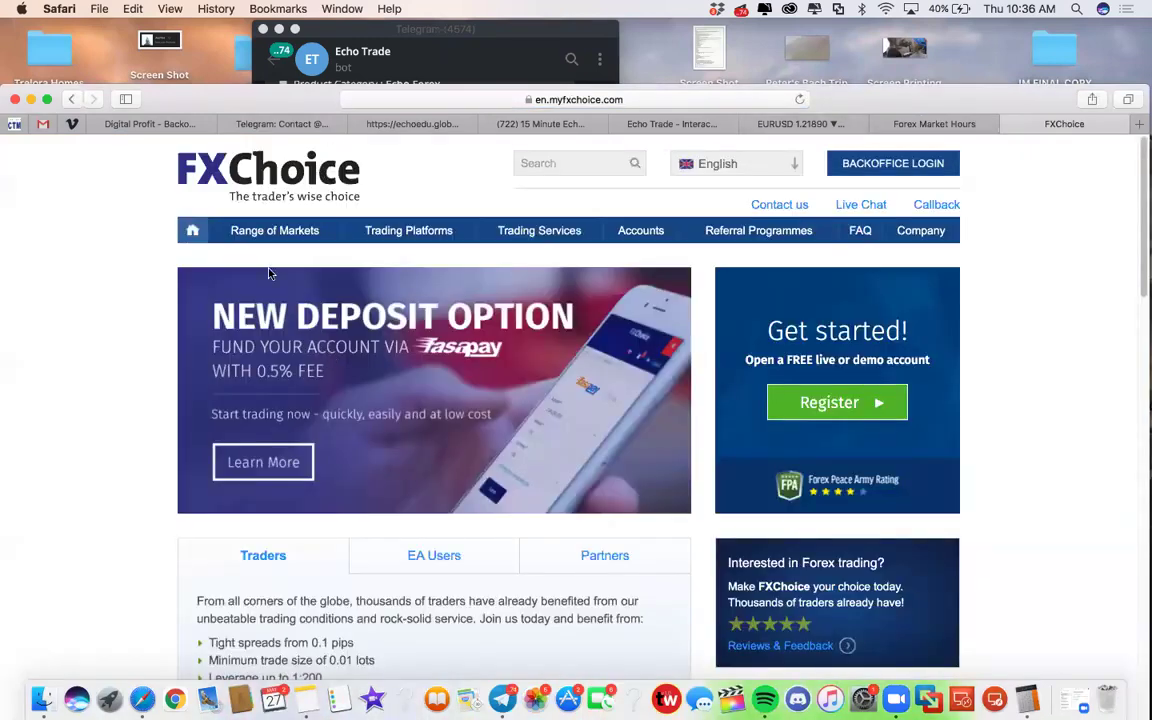
pyautogui.moveTo(210, 99); pyautogui.dragTo(215, 42)
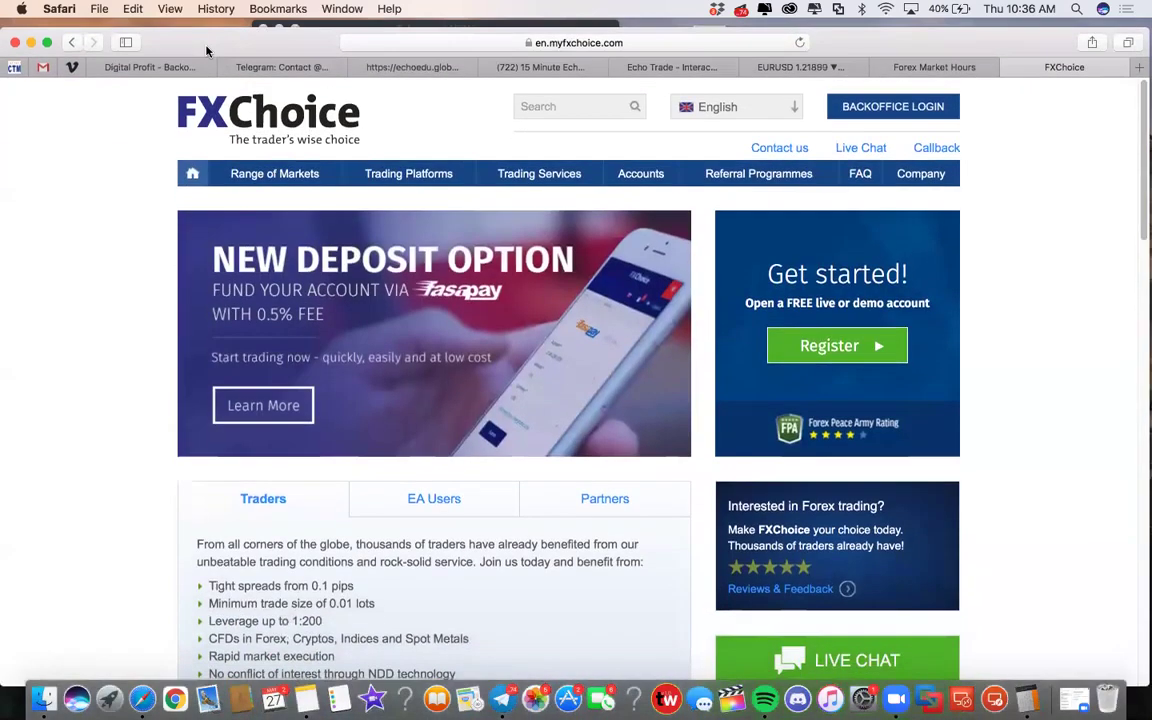
pyautogui.moveTo(275, 175)
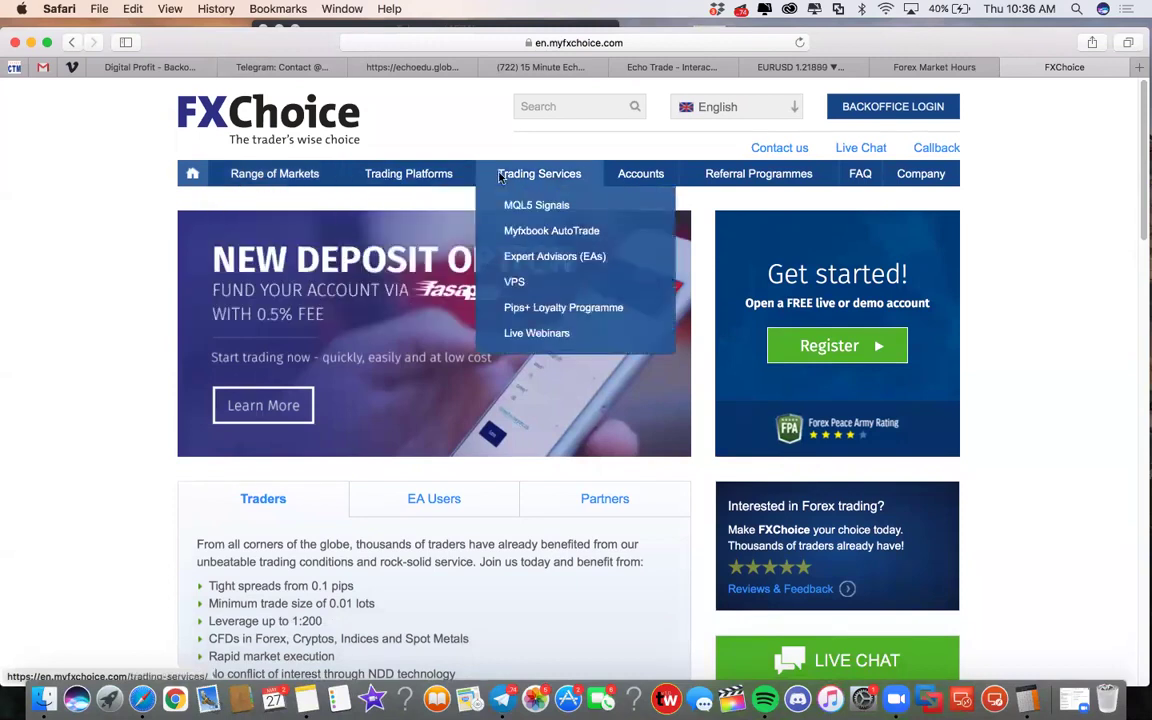
pyautogui.moveTo(793, 165)
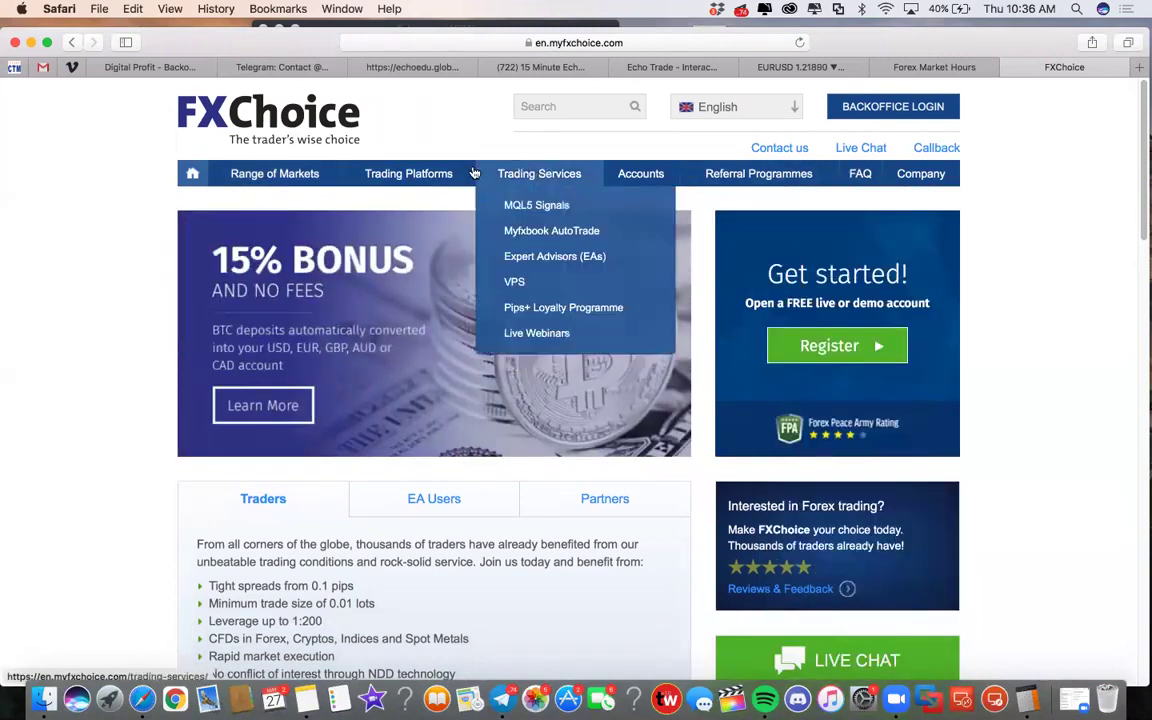
pyautogui.moveTo(410, 175)
pyautogui.moveTo(560, 175)
pyautogui.scroll(-3, 548, 206)
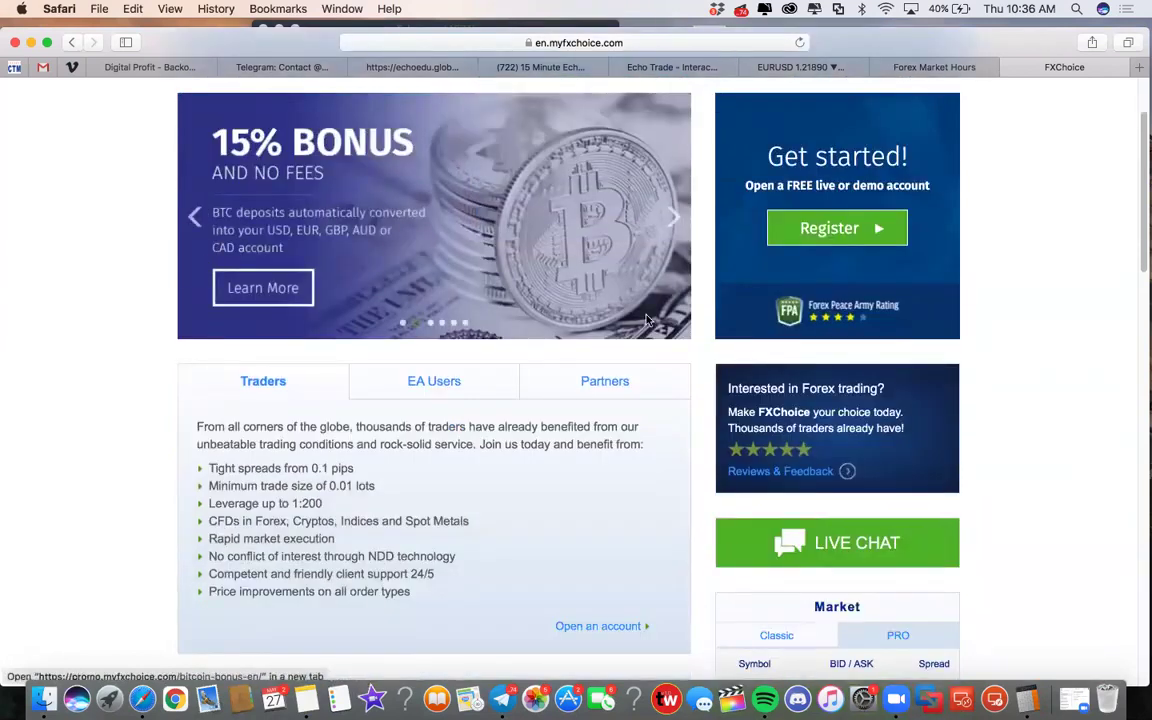
pyautogui.scroll(-6, 376, 205)
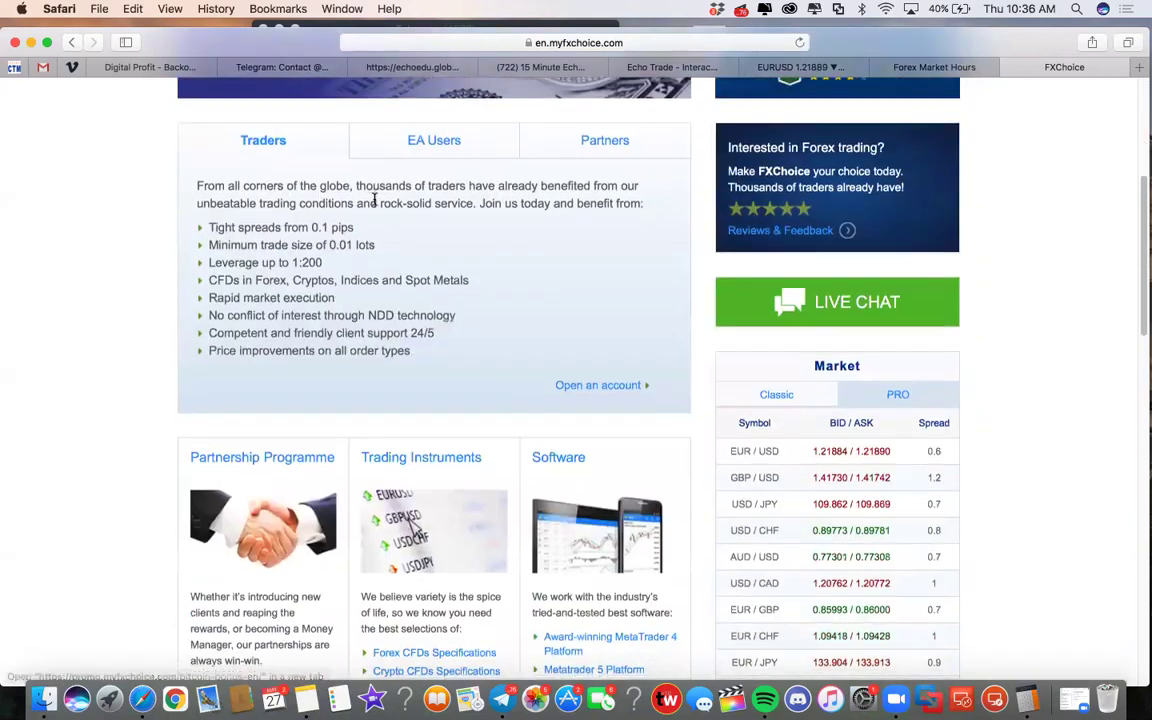
pyautogui.scroll(-6, 232, 255)
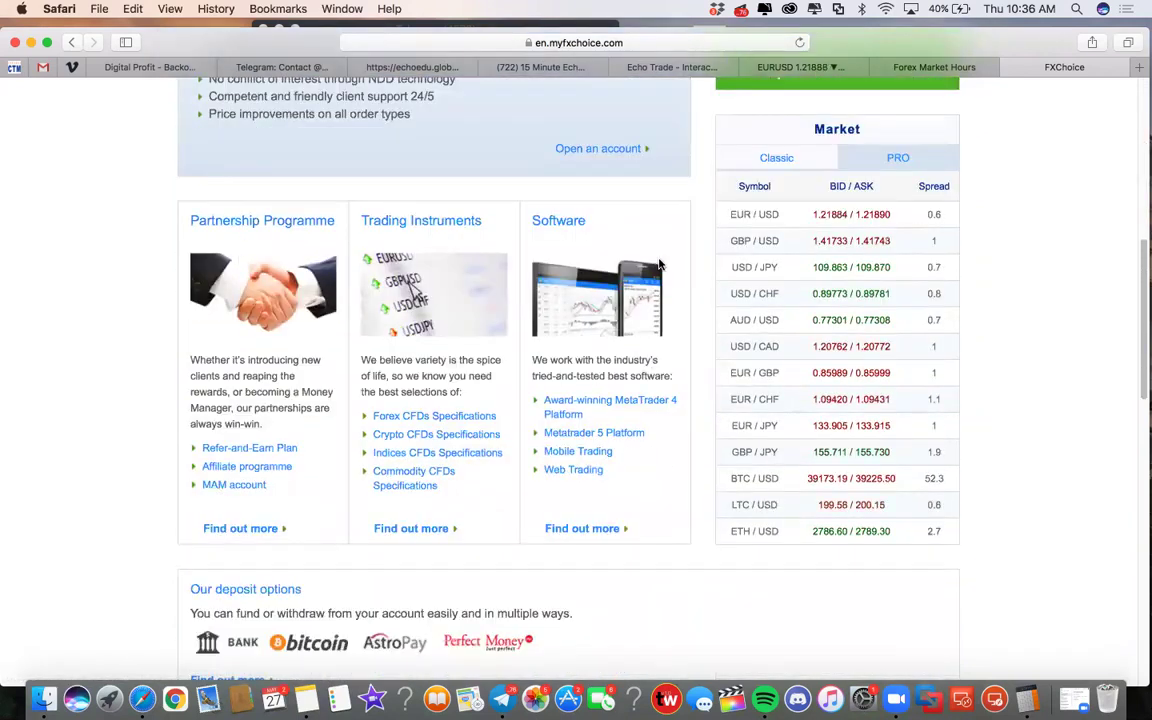
pyautogui.scroll(-2, 385, 313)
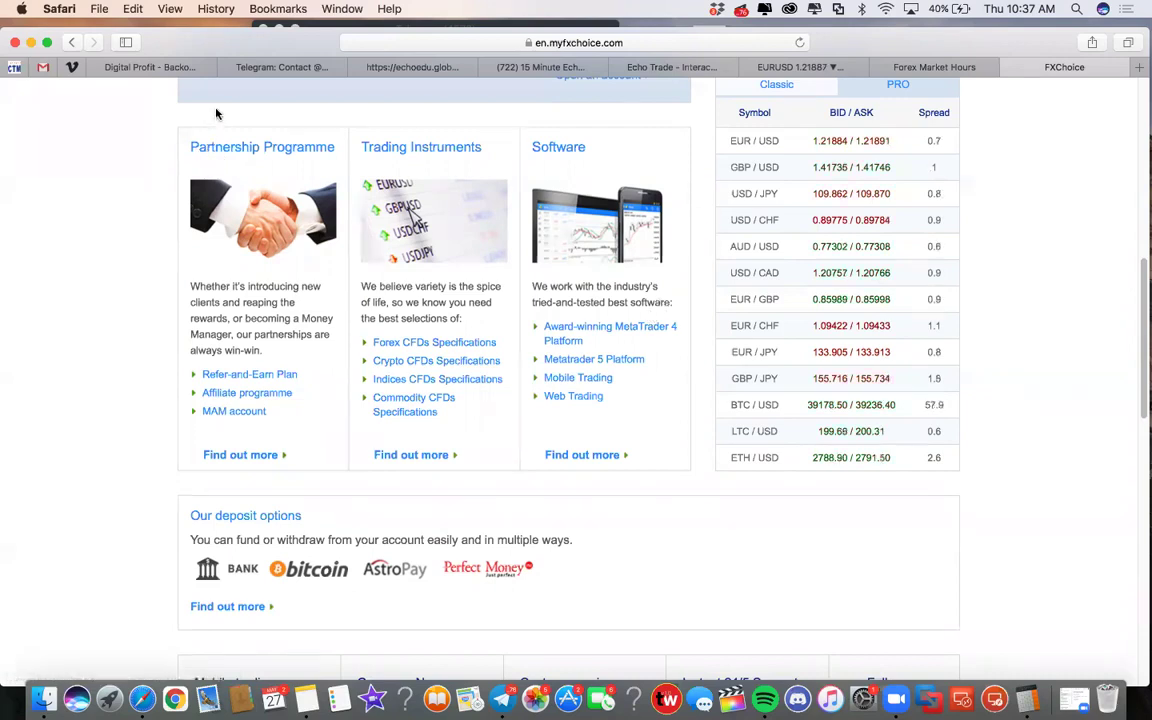
pyautogui.scroll(5, 453, 303)
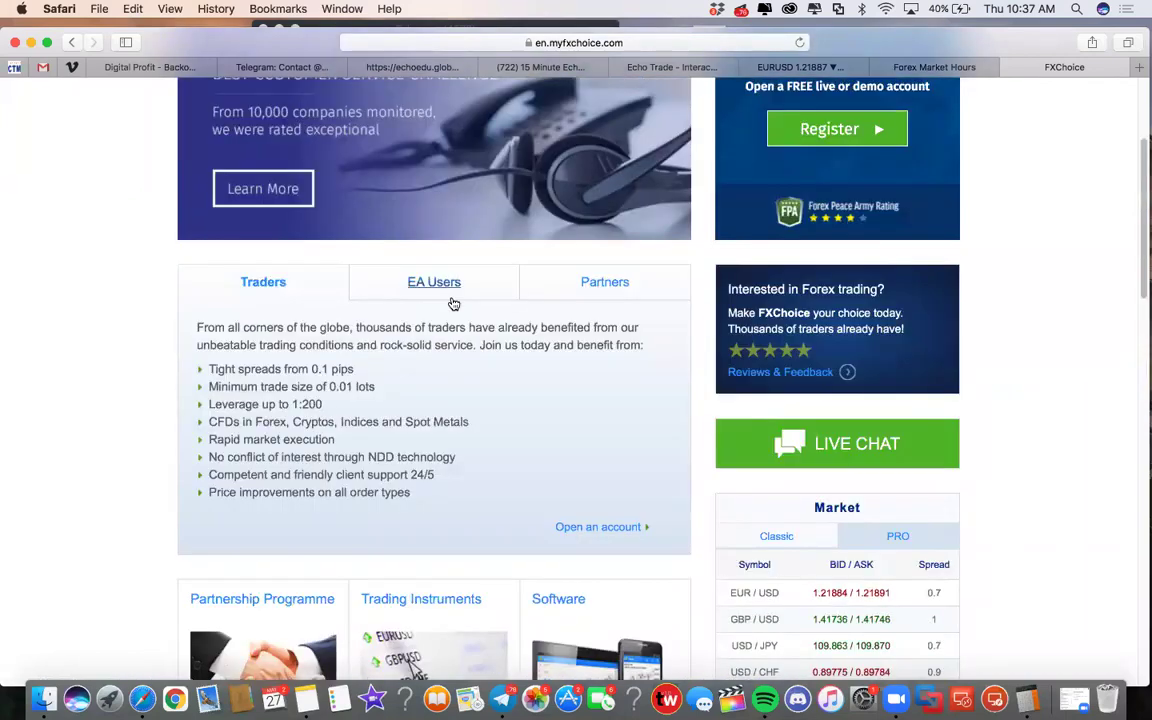
pyautogui.scroll(-6, 452, 300)
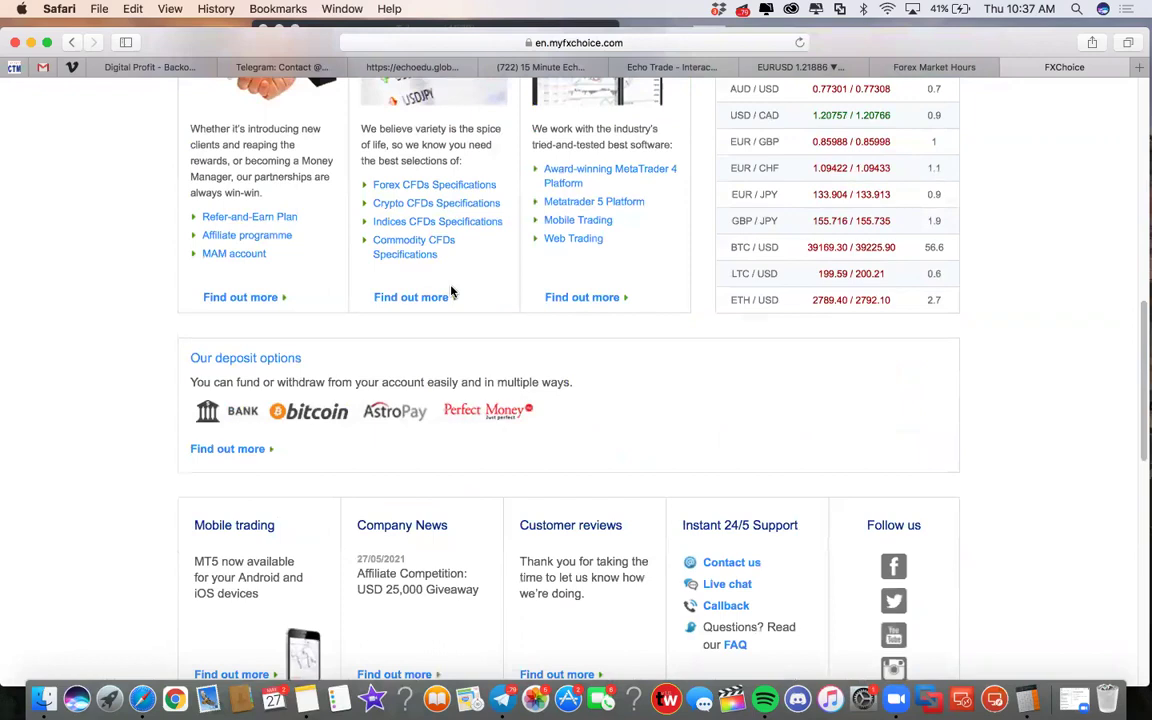
pyautogui.scroll(10, 451, 291)
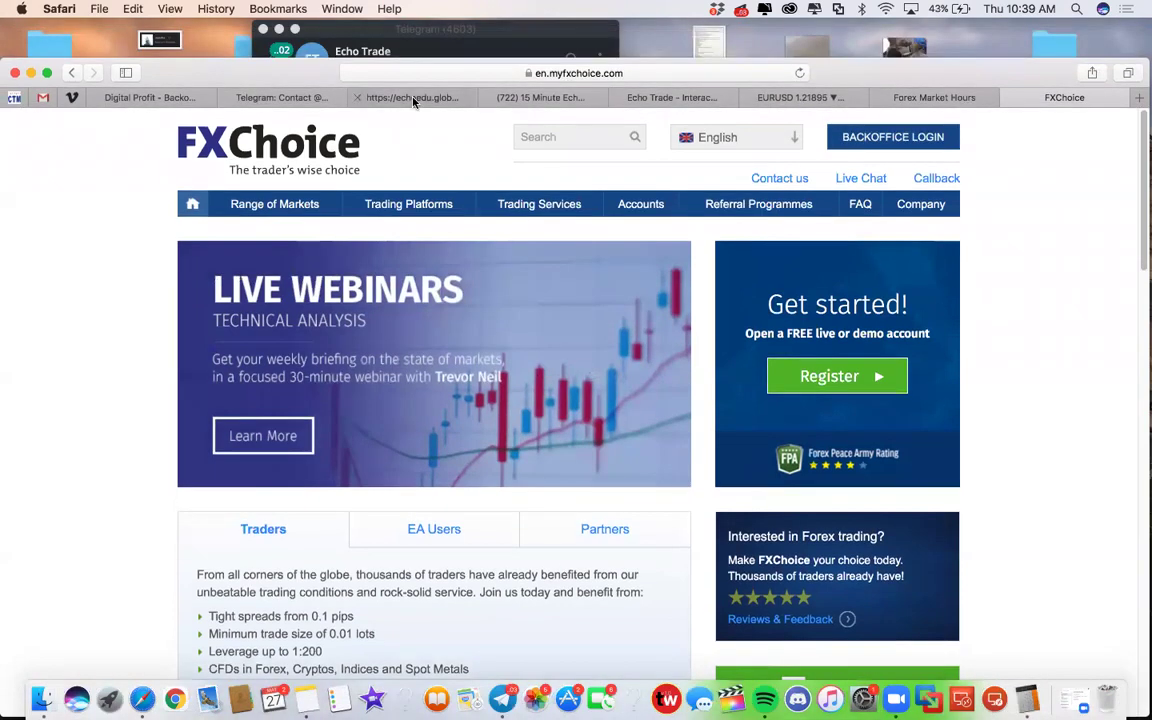
# Go to the Echo Trade subscription settings tab and return to My Subscriptions
pyautogui.click(392, 95)
pyautogui.click(523, 95)
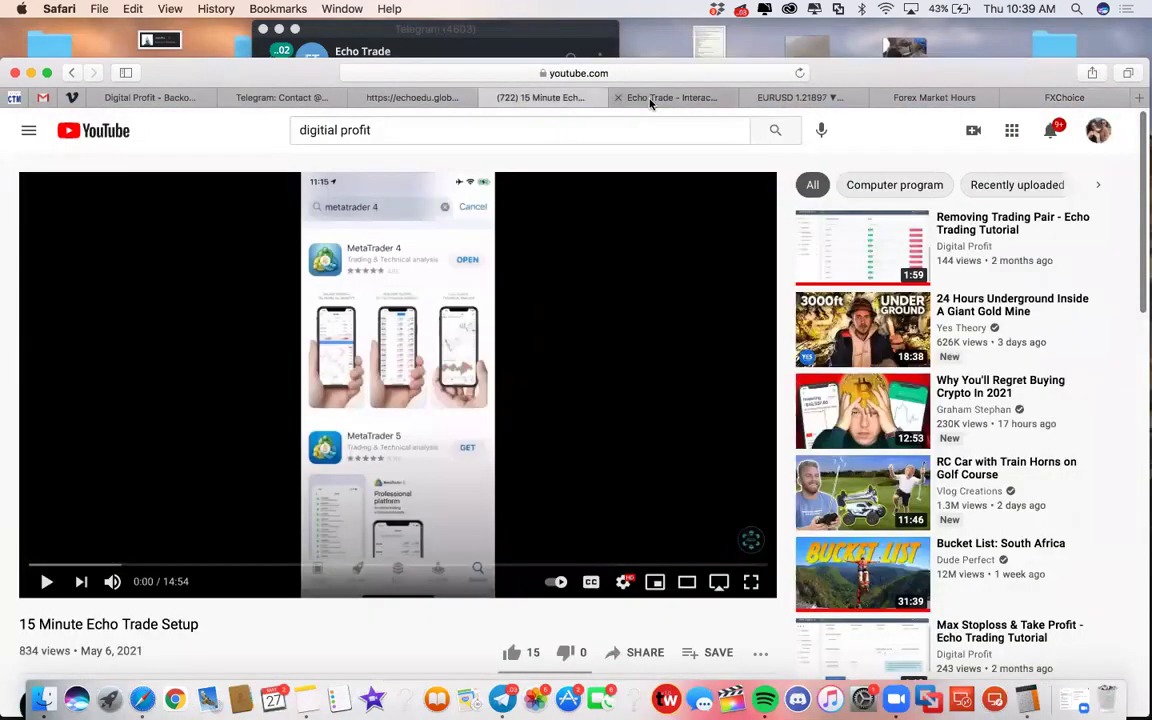
pyautogui.click(650, 97)
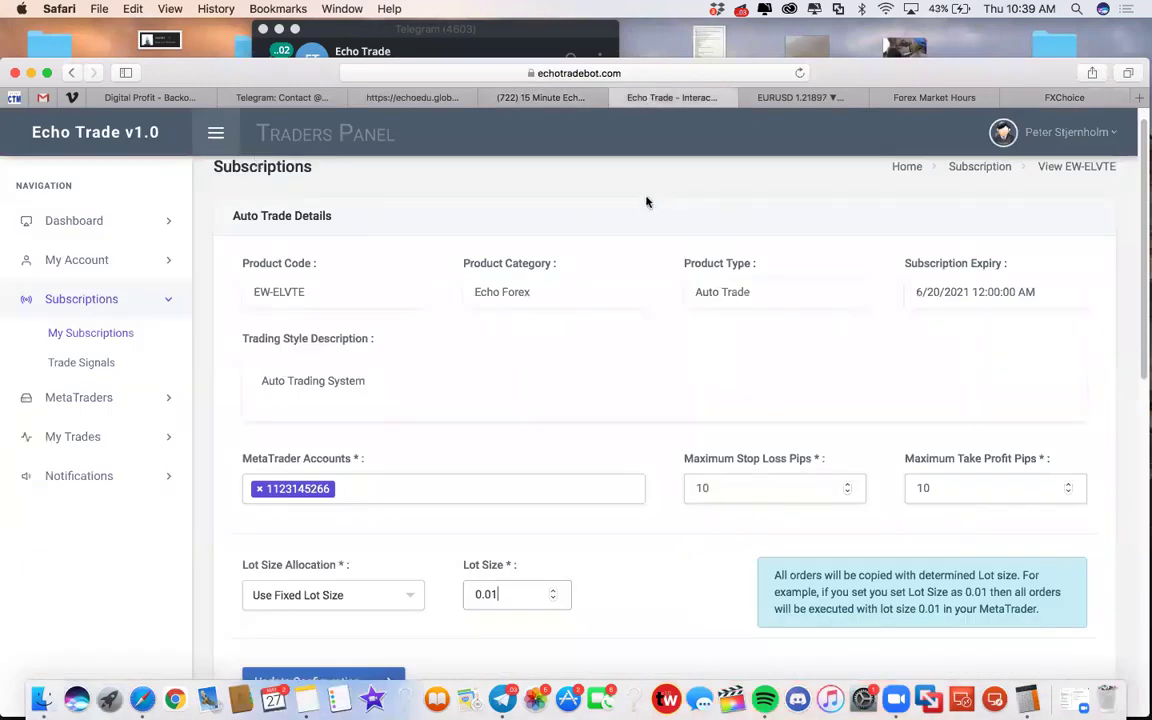
pyautogui.scroll(-5, 378, 326)
pyautogui.scroll(5, 362, 311)
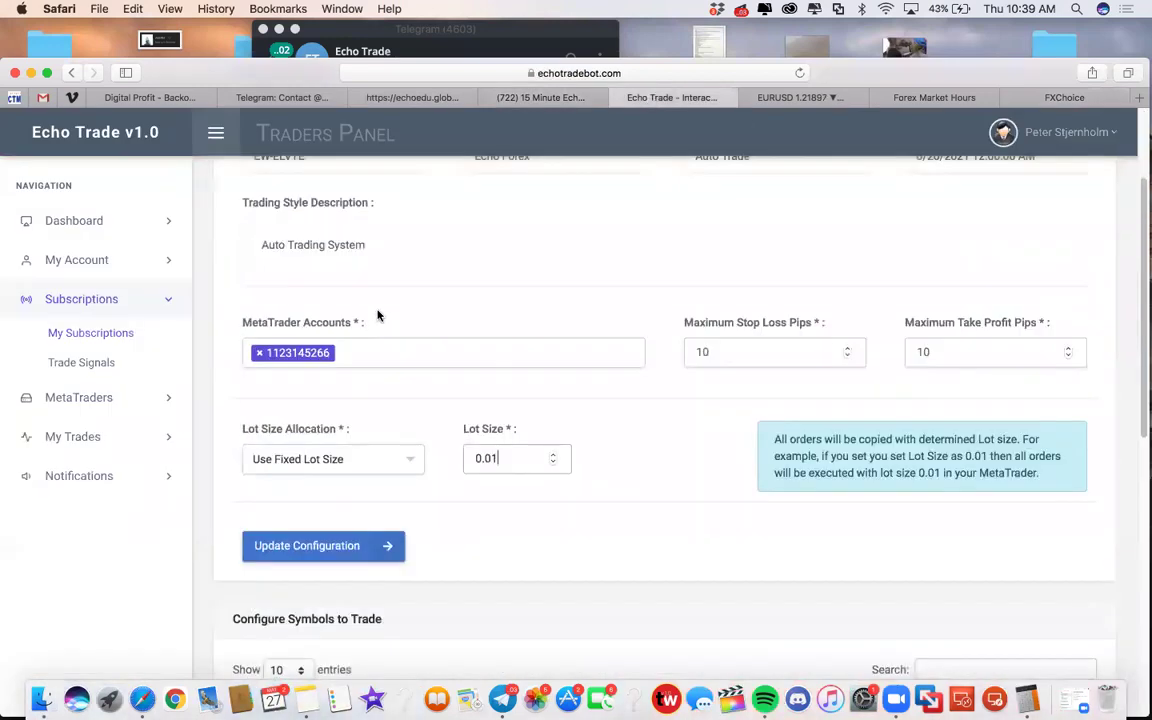
pyautogui.click(70, 333)
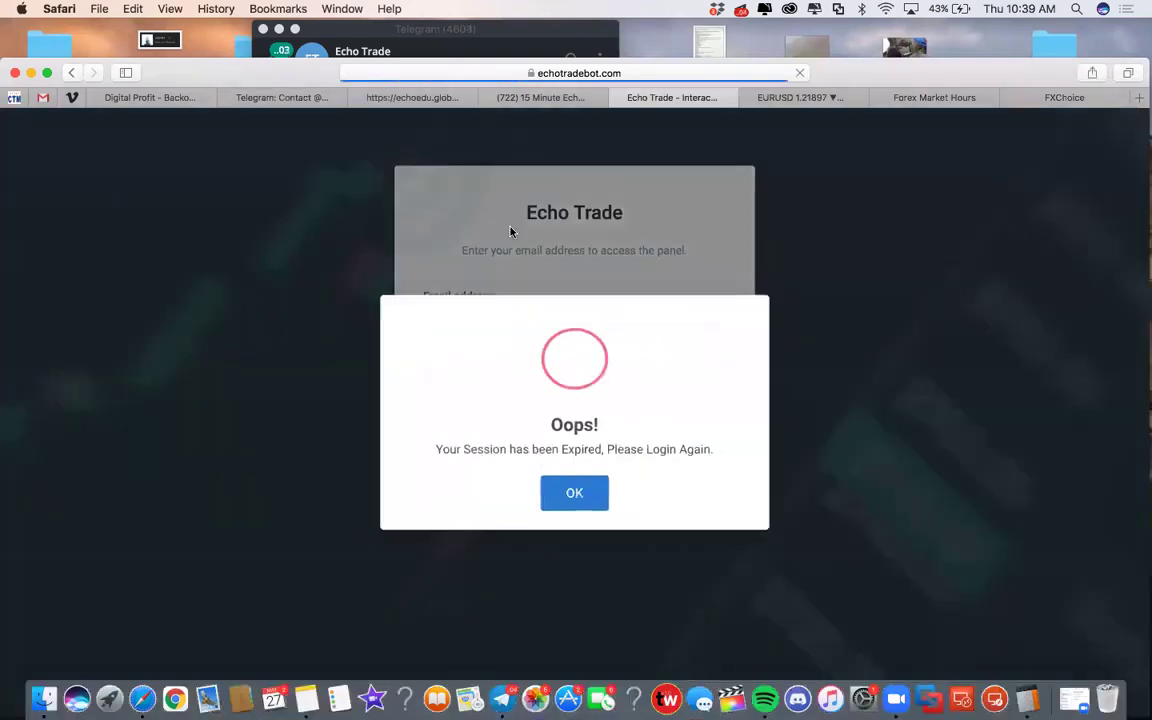
# Dismiss the session-expired alert and log in with the account e-mail address
pyautogui.click(586, 495)
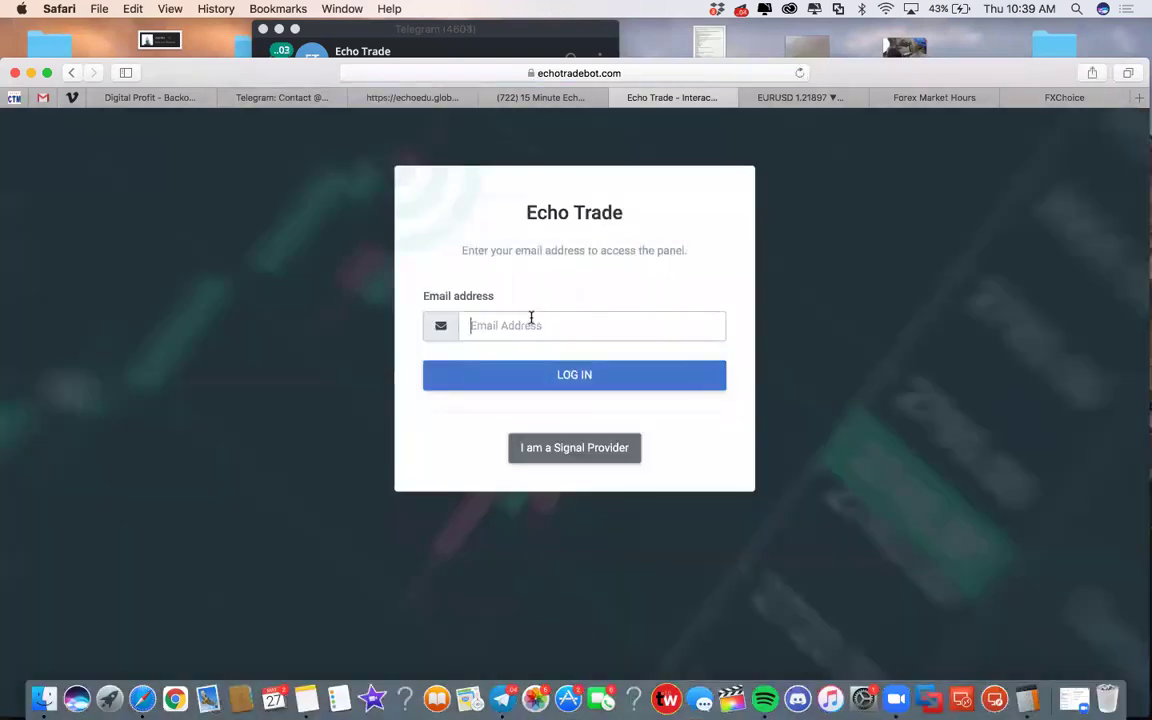
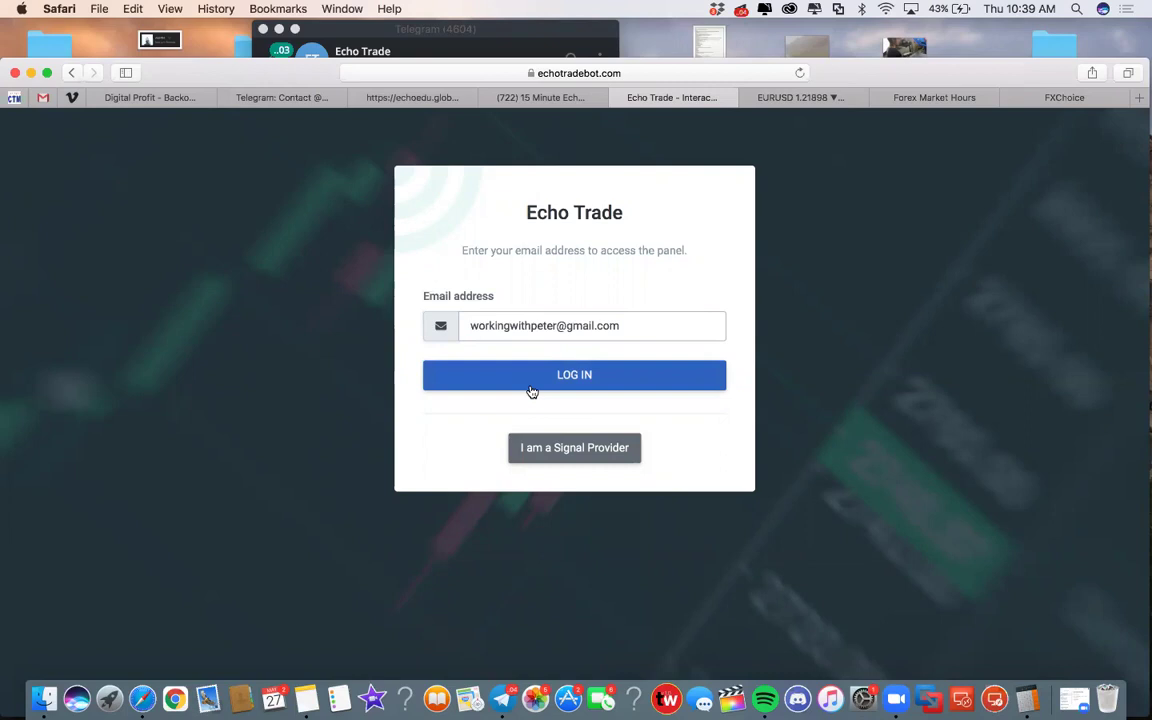
pyautogui.click(530, 384)
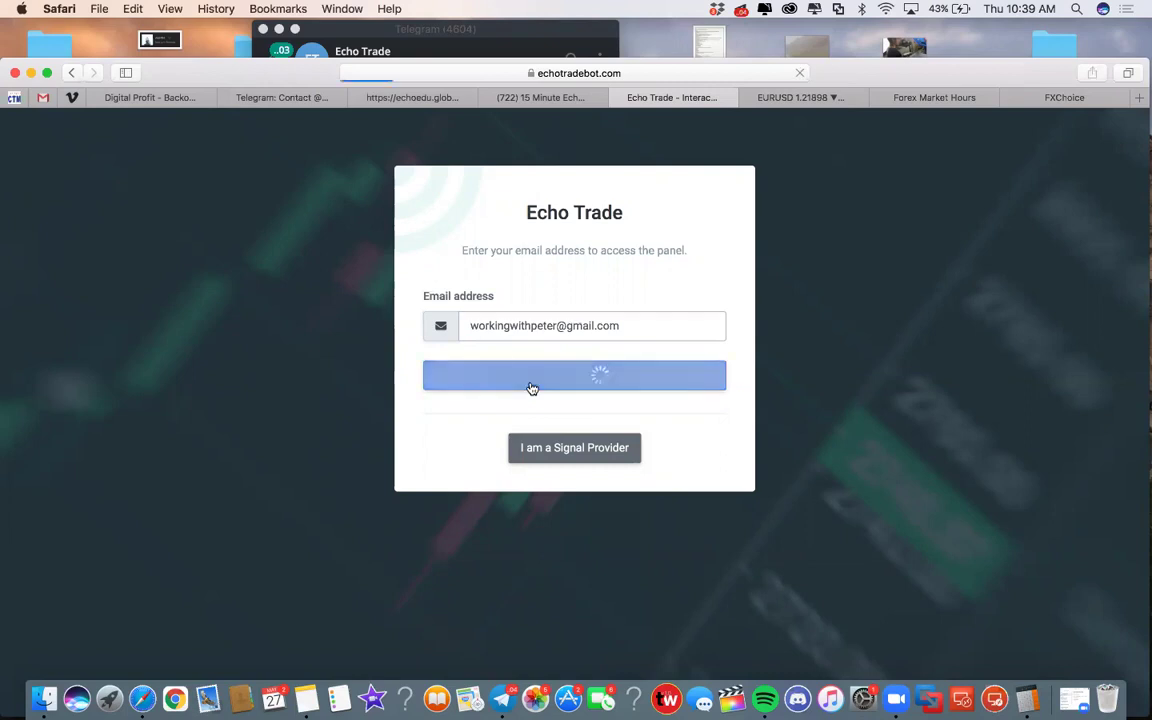
# Copy the one-time login code from Telegram, paste it into the OTP field and verify
pyautogui.click(501, 698)
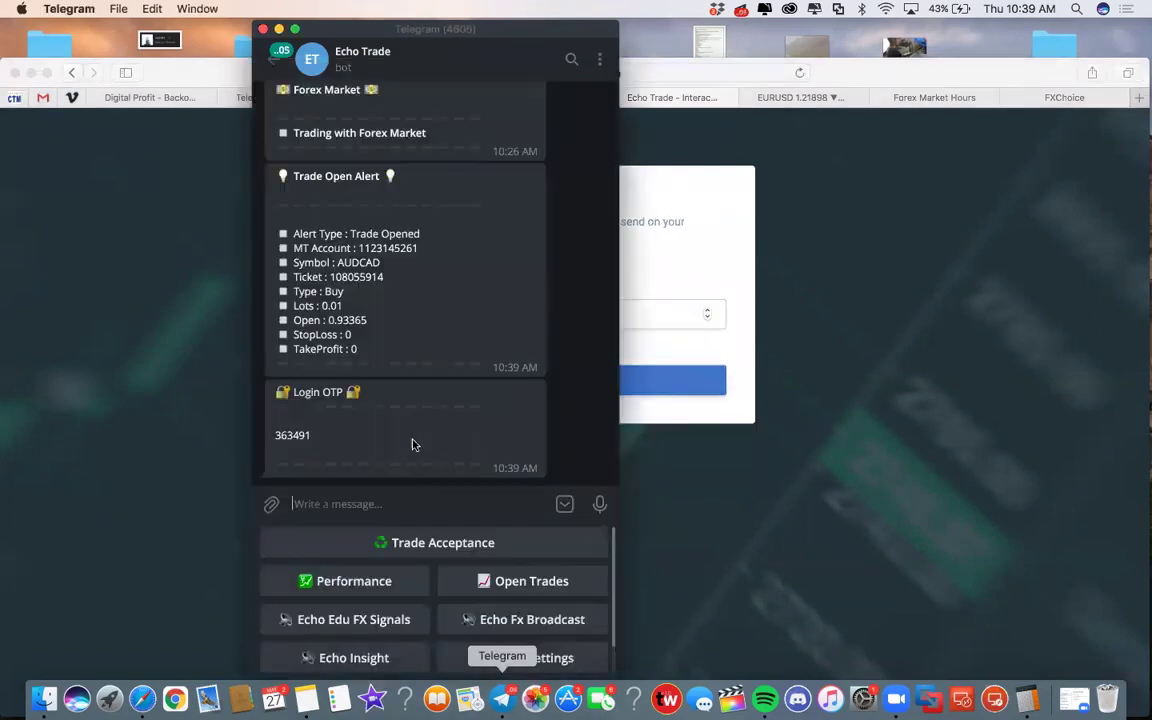
pyautogui.scroll(-1, 354, 391)
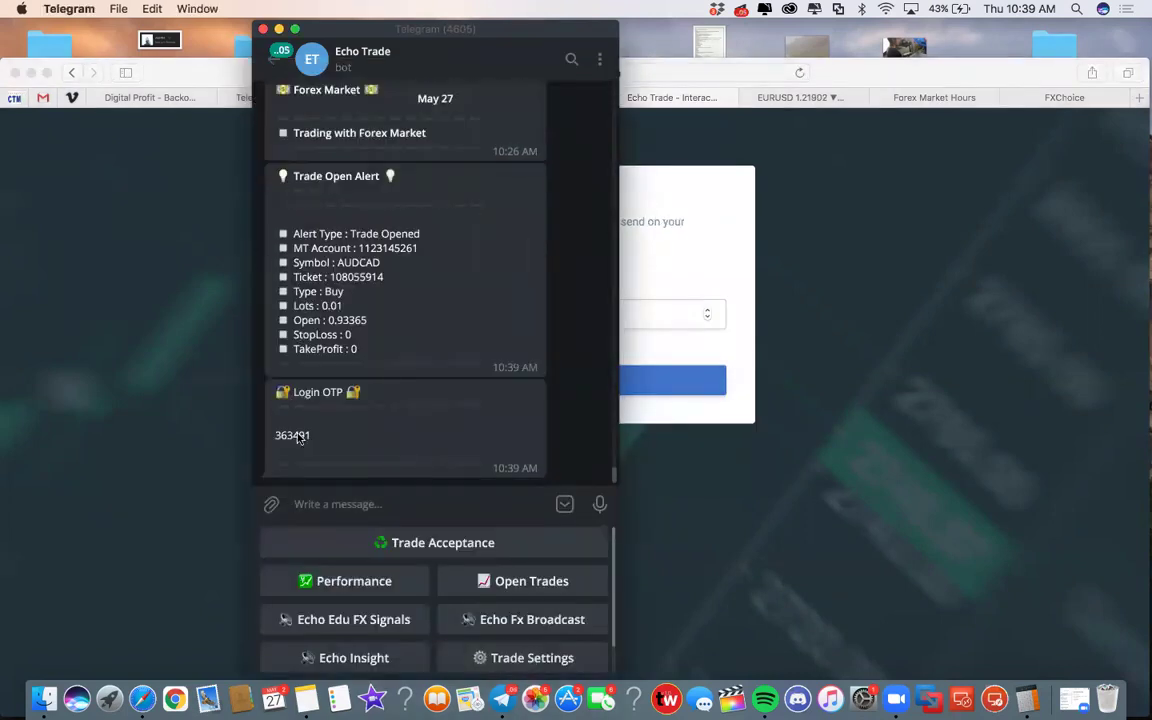
pyautogui.doubleClick(280, 435)
pyautogui.rightClick(283, 440)
pyautogui.click(330, 455)
pyautogui.click(665, 318)
pyautogui.rightClick(524, 311)
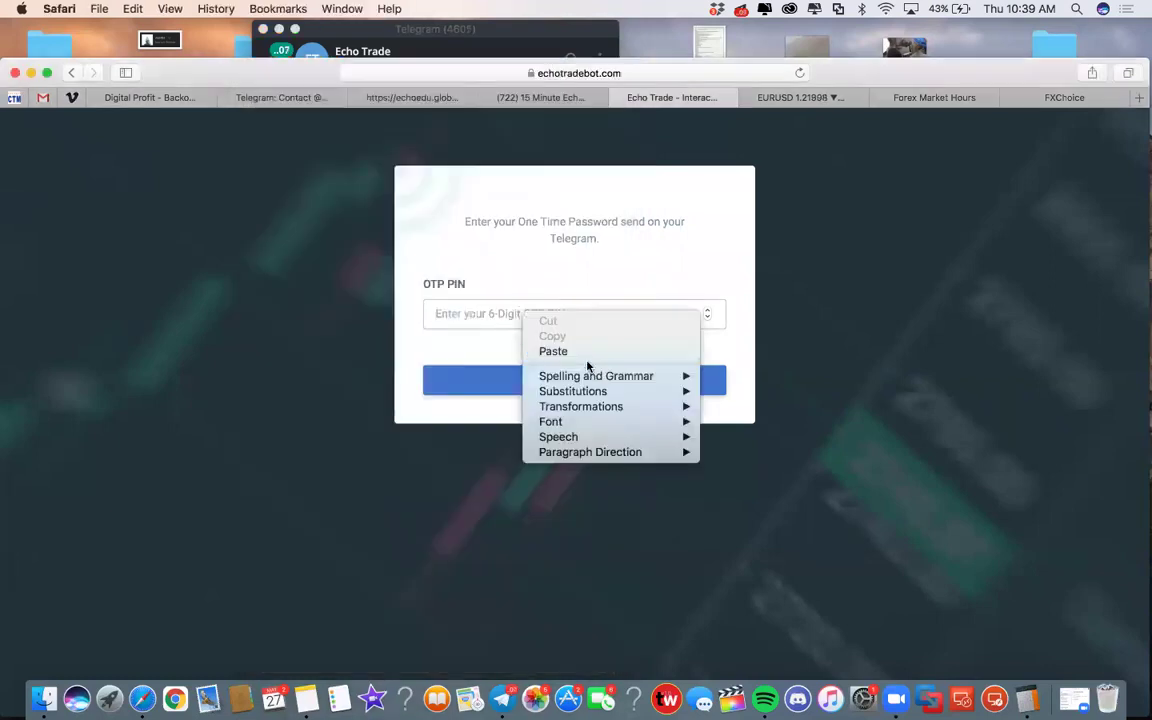
pyautogui.click(553, 350)
pyautogui.click(568, 381)
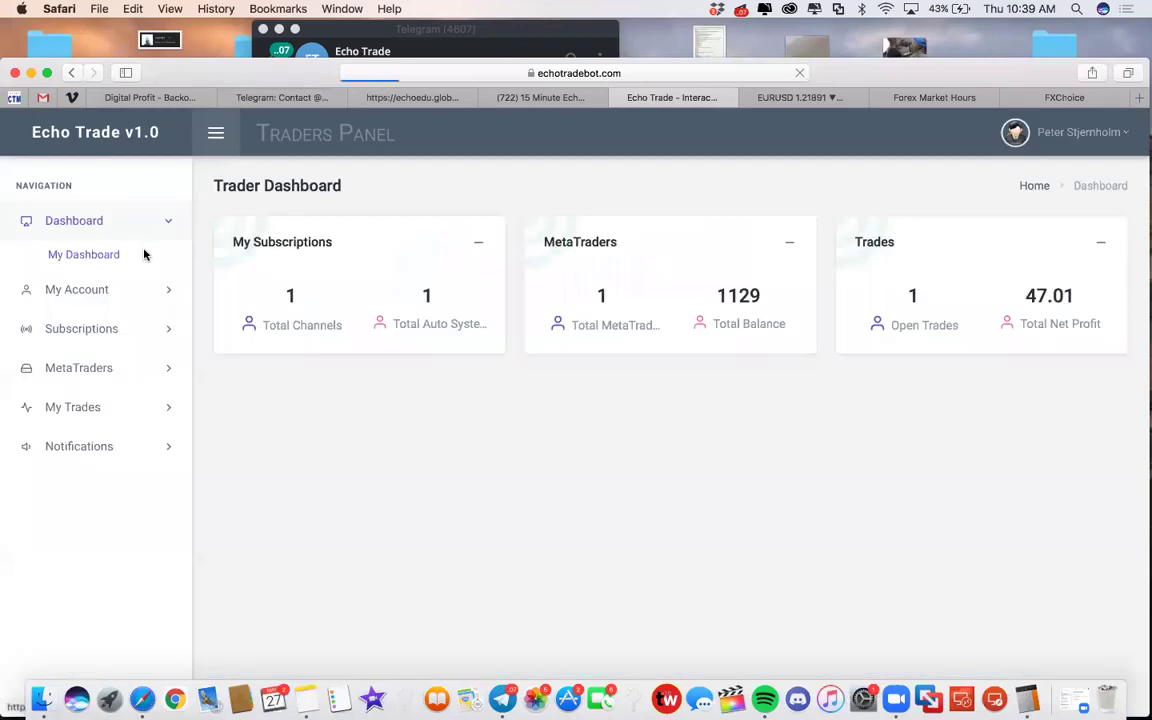
# Open subscription EW1-PRDSE and set Lot Size Allocation to Use Fixed Lot Size (0.01)
pyautogui.click(86, 328)
pyautogui.click(88, 333)
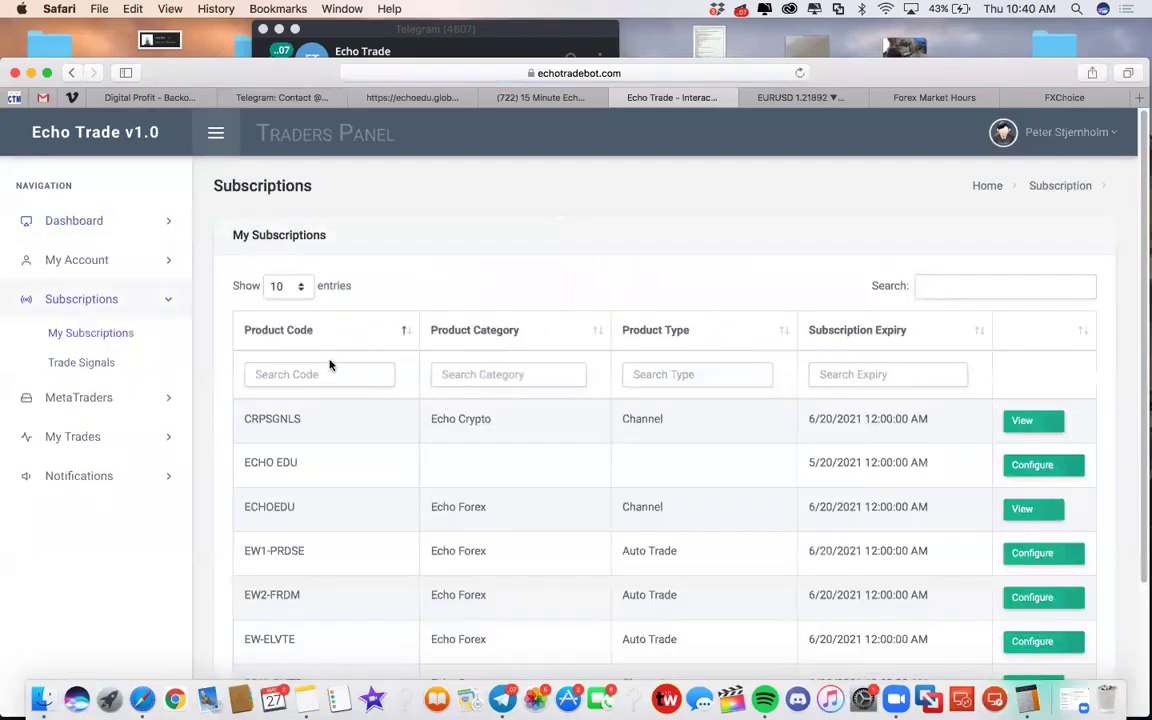
pyautogui.click(1043, 553)
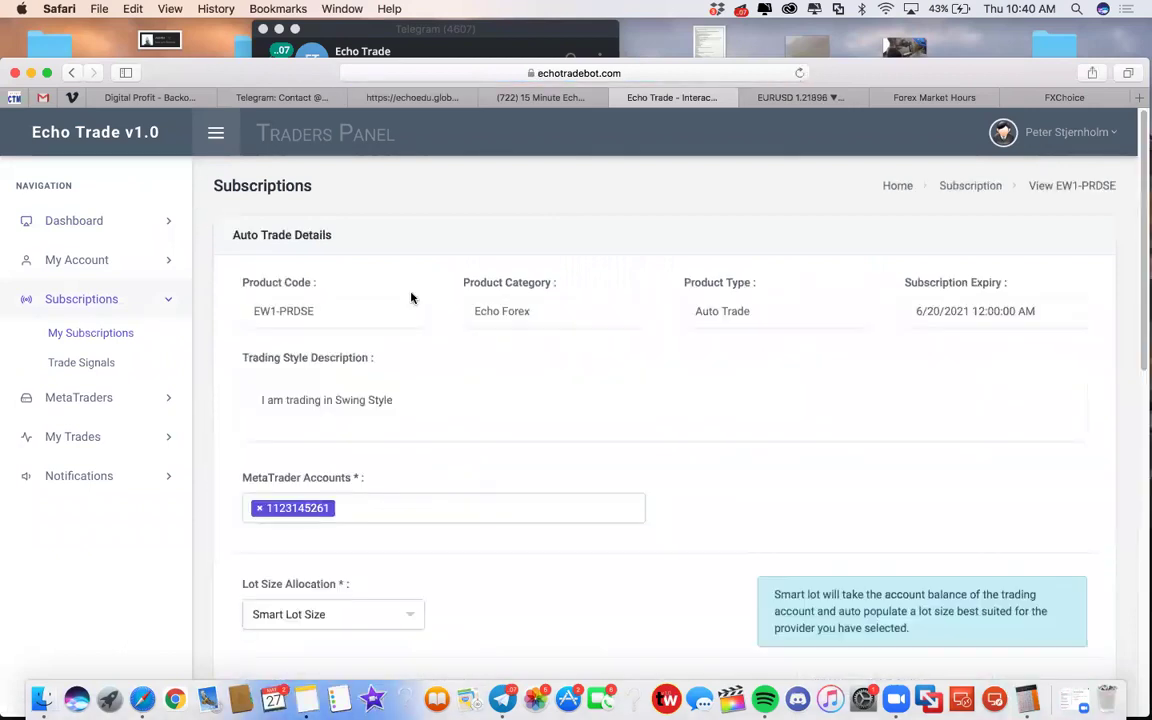
pyautogui.scroll(-3, 406, 460)
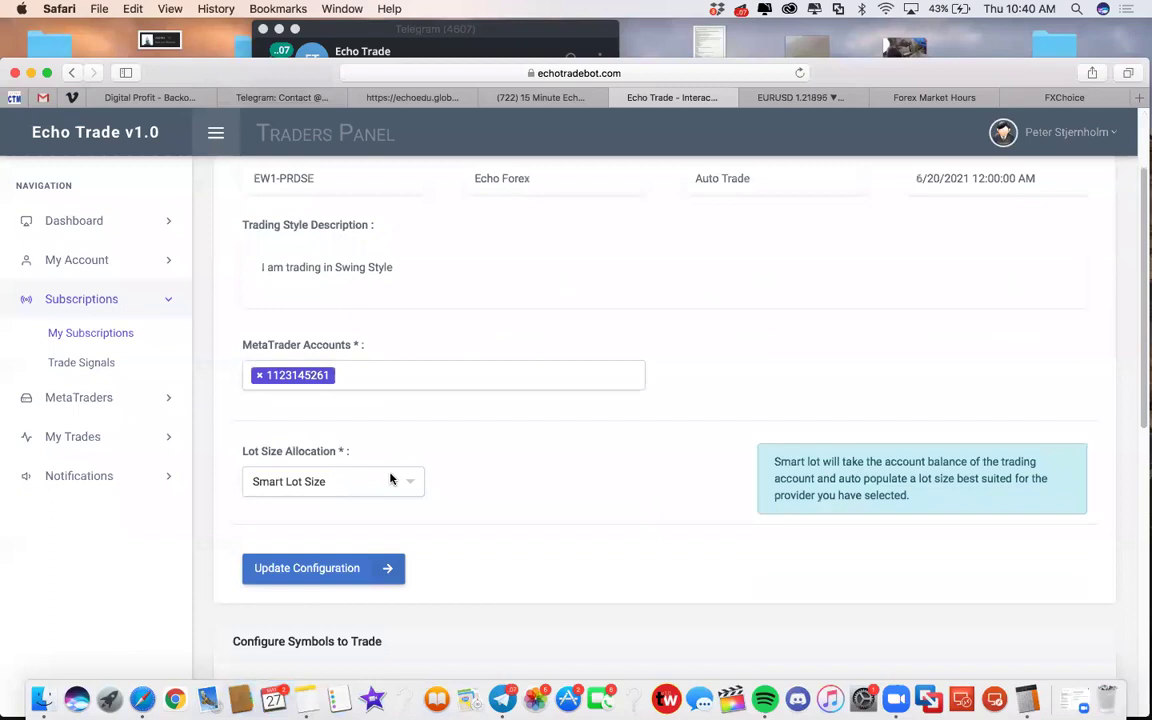
pyautogui.click(393, 481)
pyautogui.click(359, 551)
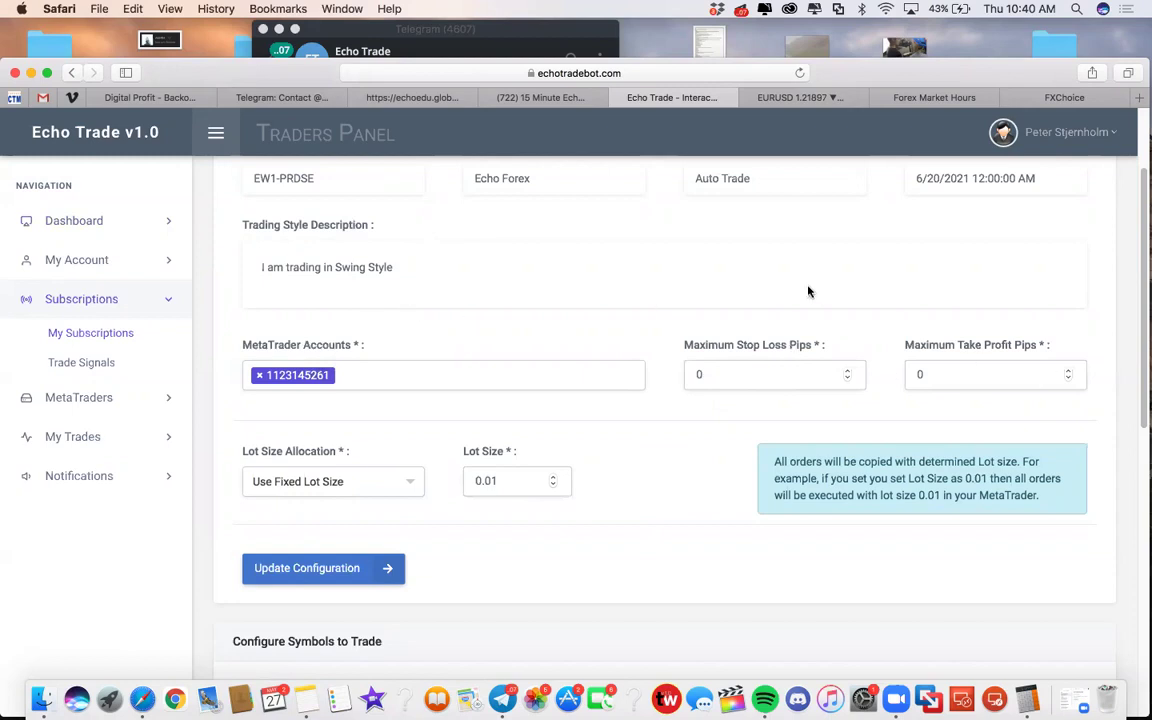
pyautogui.click(109, 698)
# Enter 0.1 in Calculator placed beside the form, then bring up the EURUSD chart tab
pyautogui.click(445, 340)
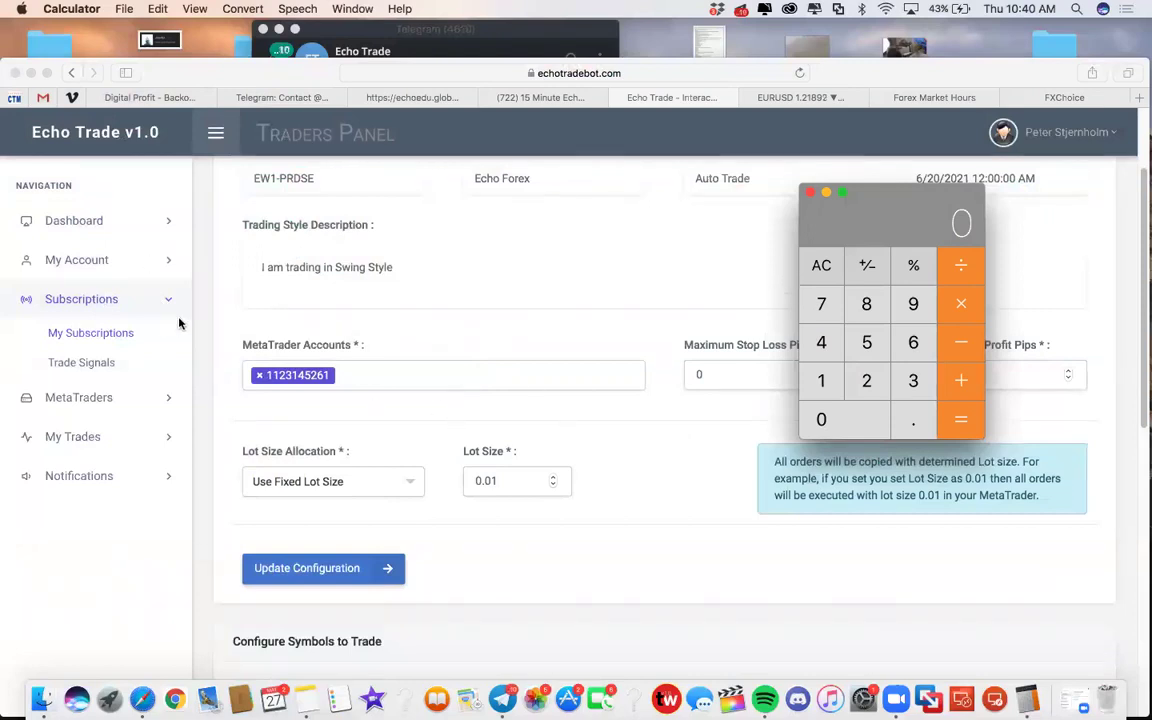
pyautogui.moveTo(845, 215); pyautogui.dragTo(745, 329)
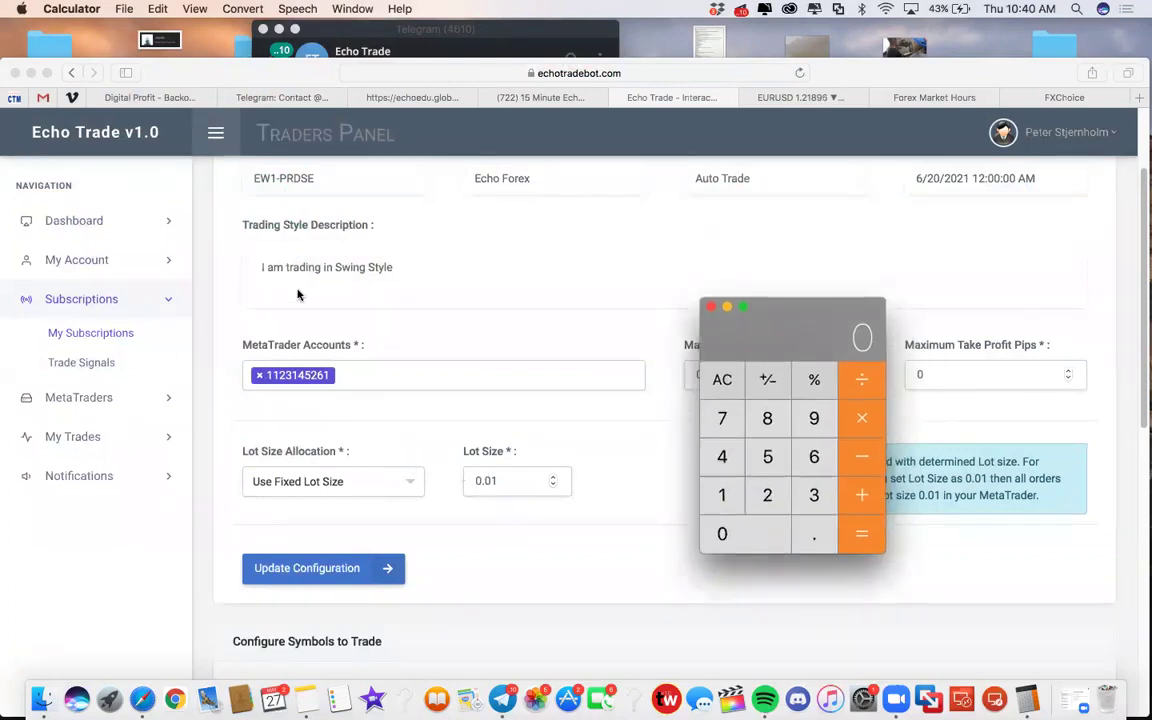
pyautogui.click(722, 378)
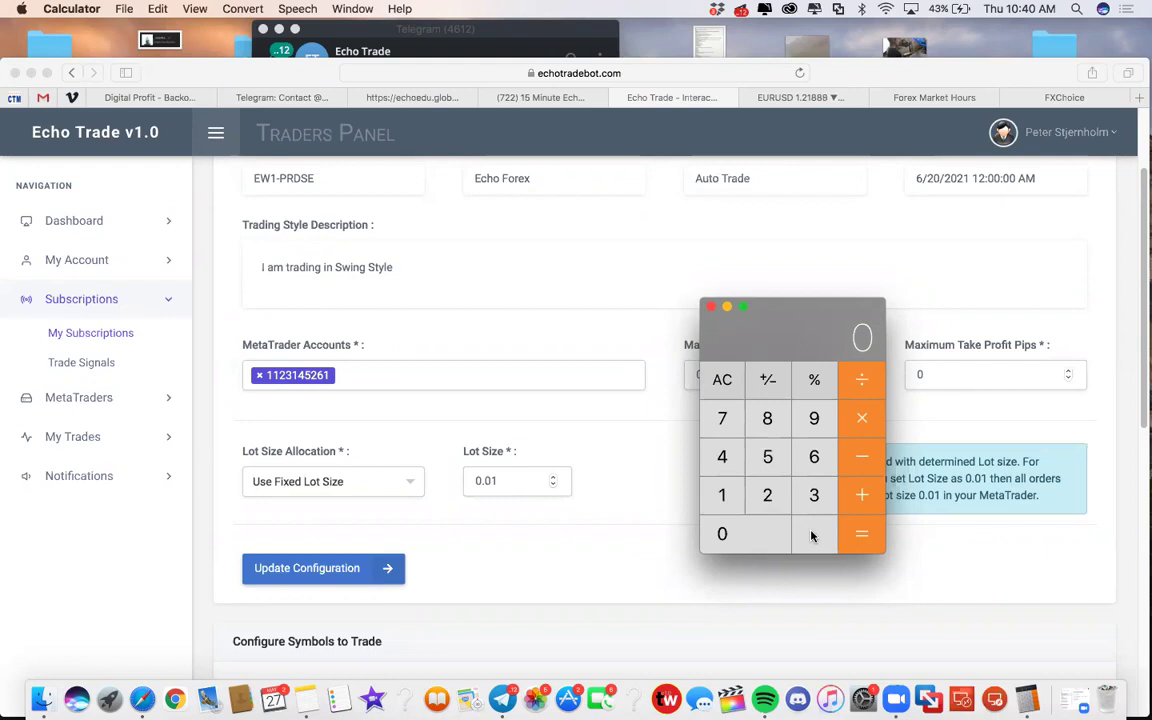
pyautogui.click(813, 535)
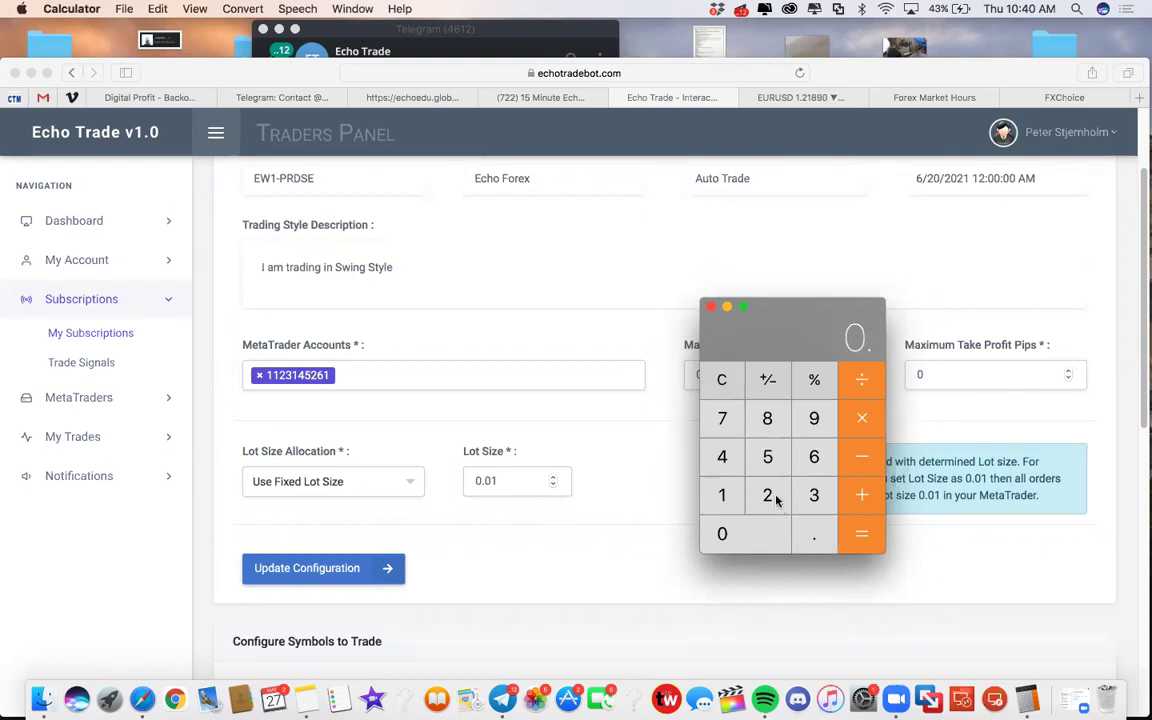
pyautogui.click(724, 496)
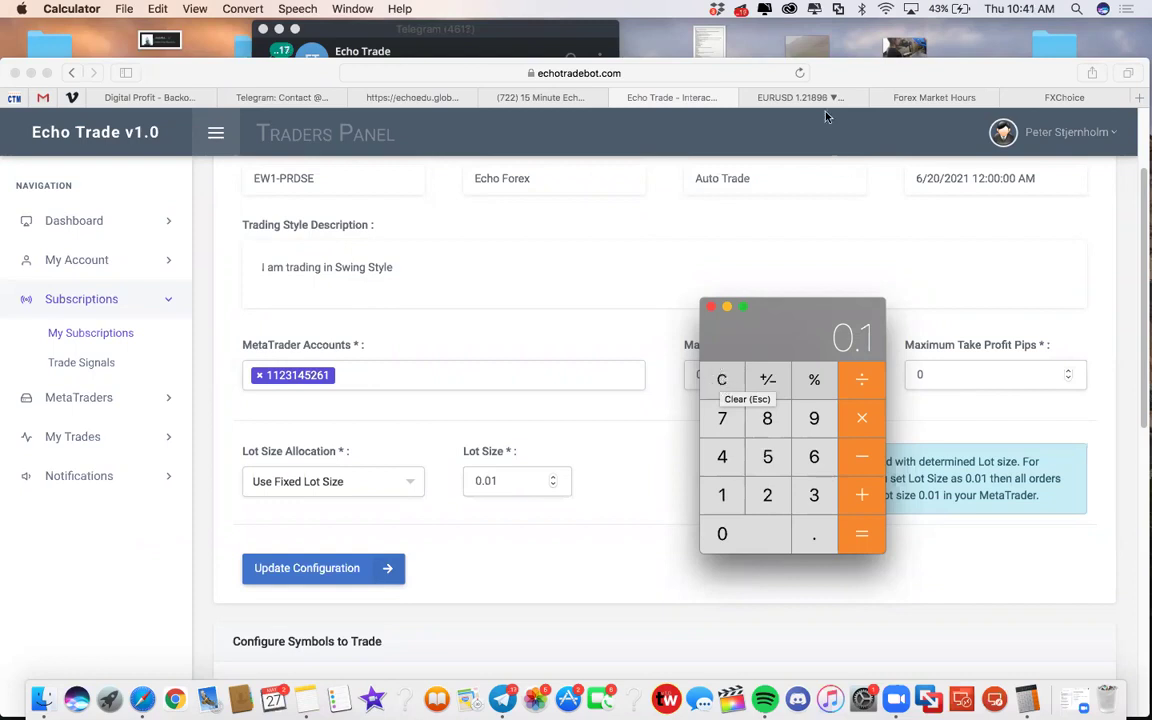
pyautogui.click(745, 100)
pyautogui.click(740, 97)
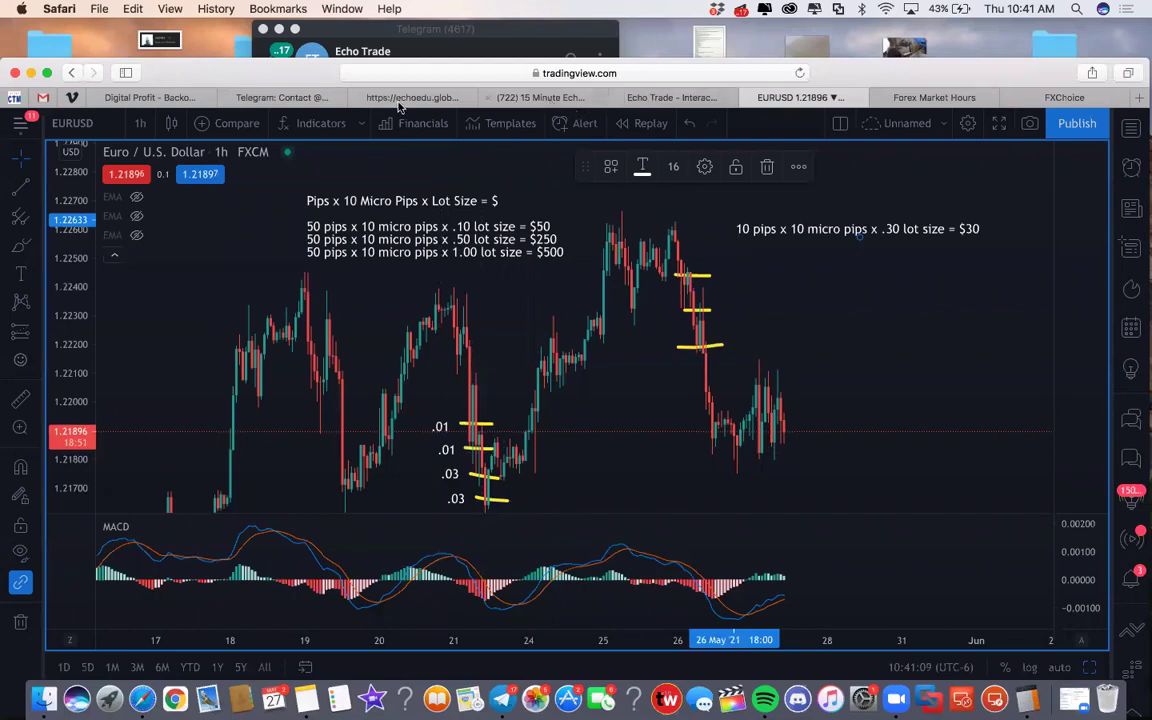
# Return to the Echo Trade tab and bring Calculator back, cleared and moved near the form
pyautogui.click(358, 95)
pyautogui.click(560, 97)
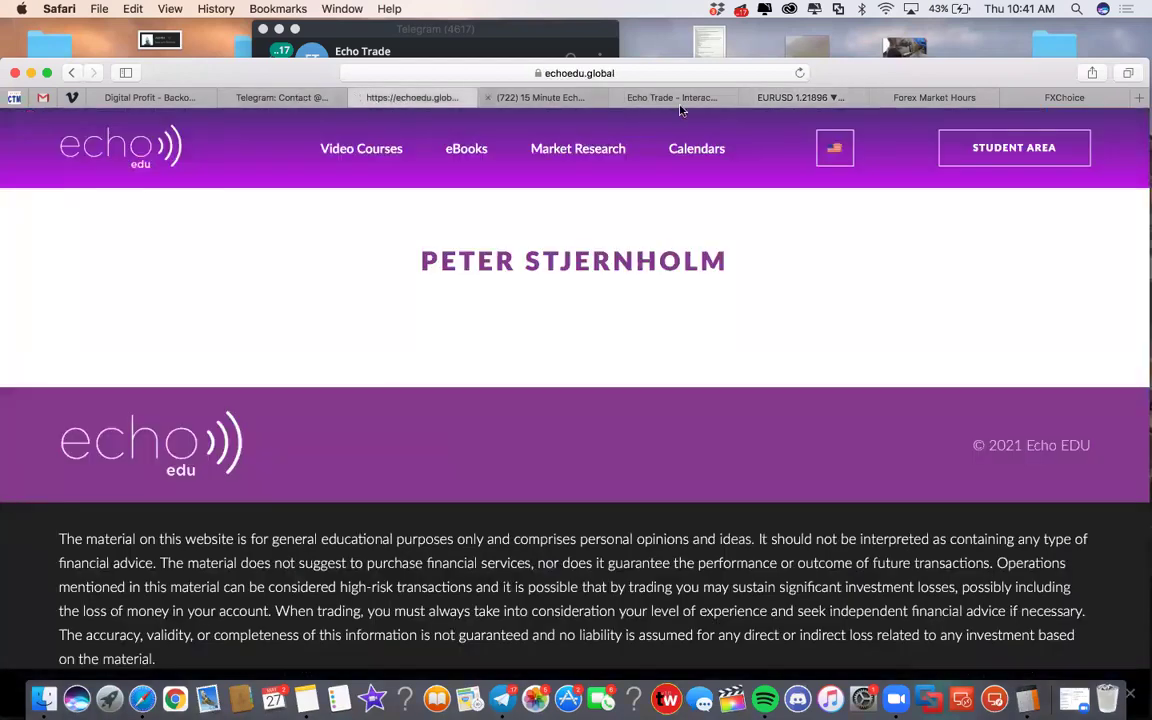
pyautogui.click(617, 97)
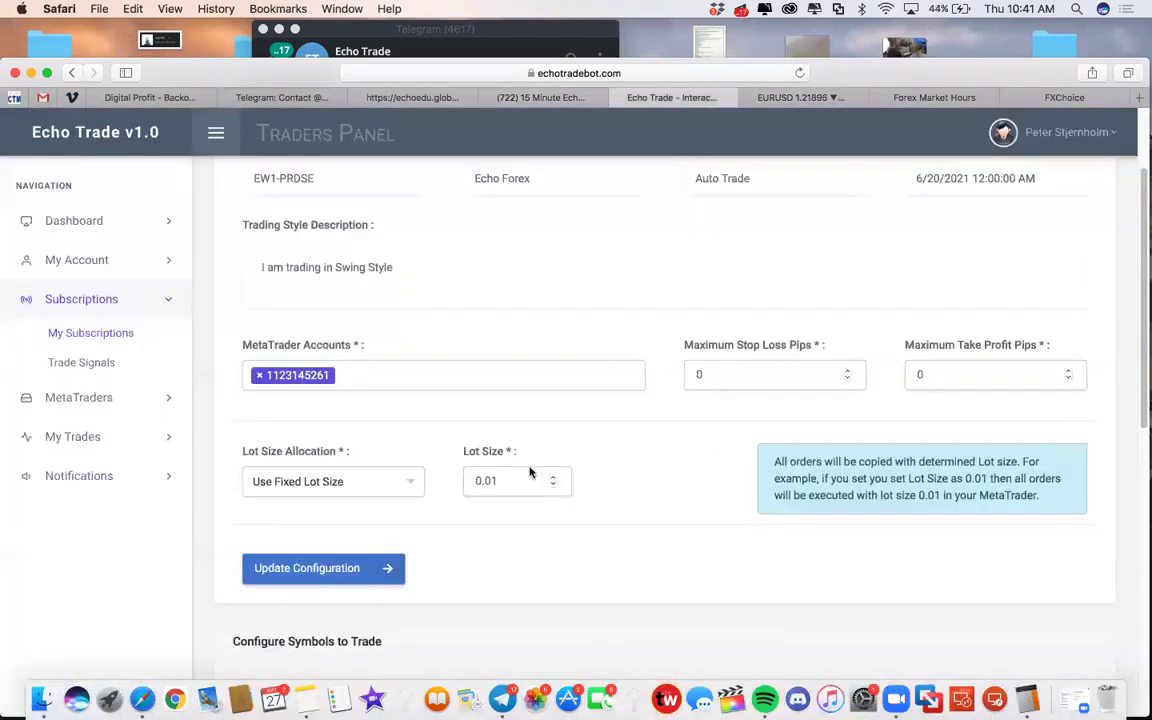
pyautogui.click(1024, 697)
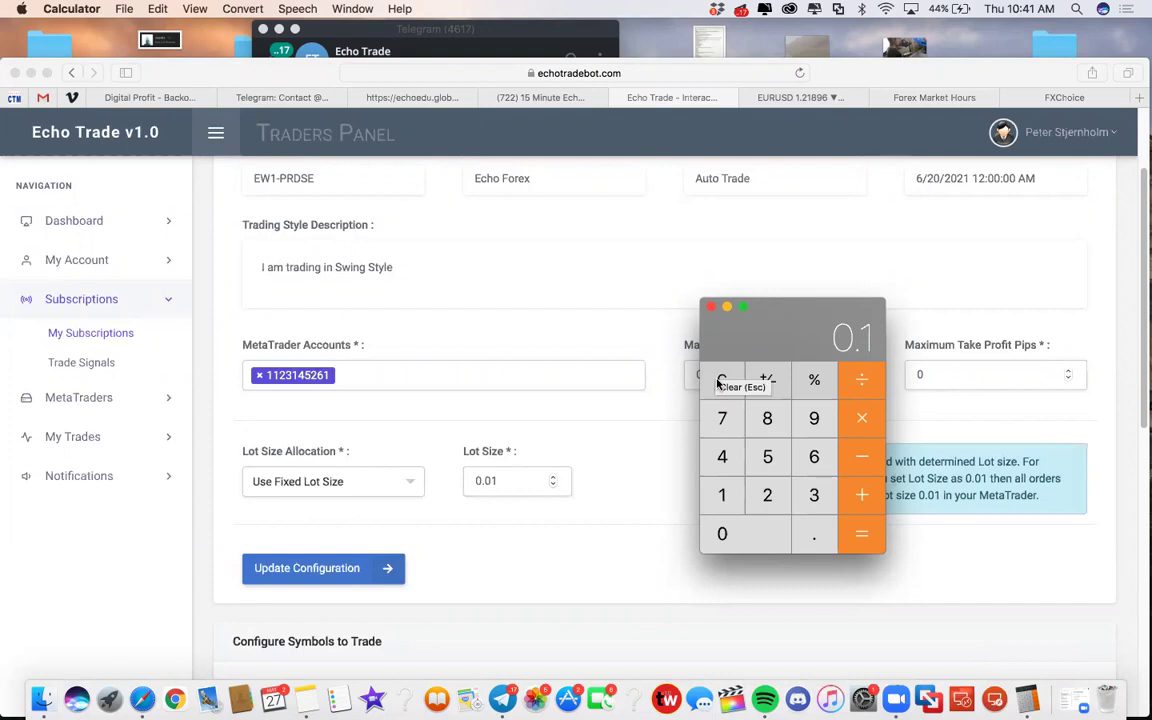
pyautogui.click(720, 380)
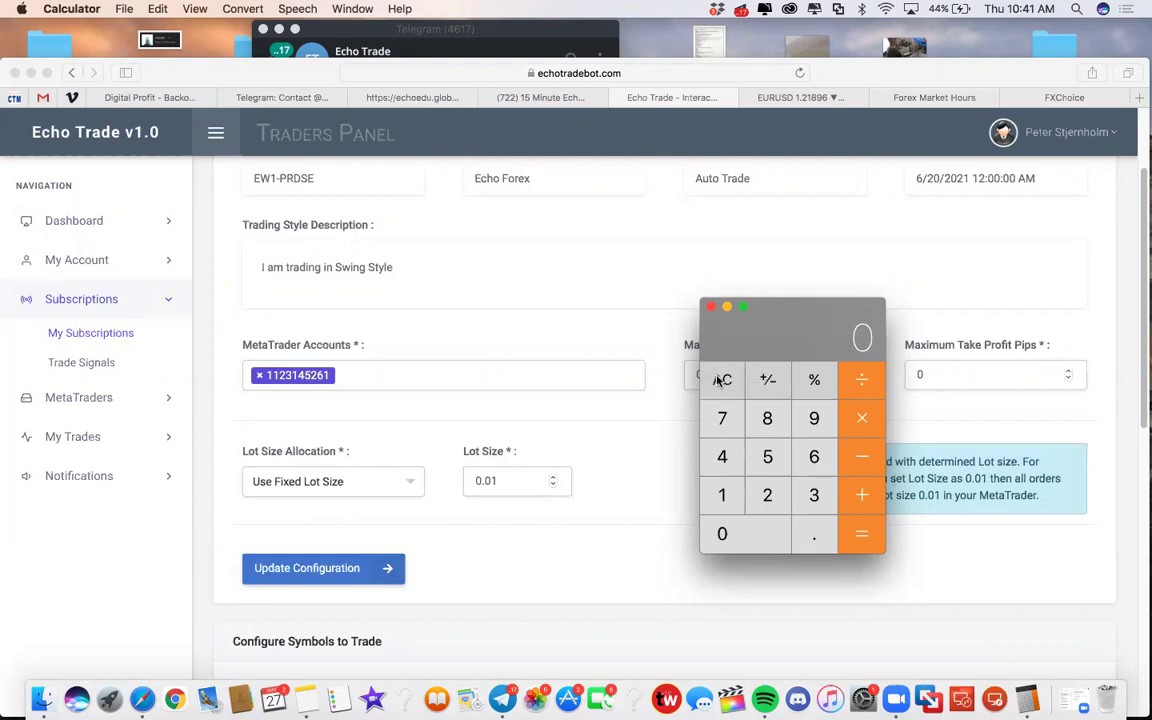
pyautogui.moveTo(778, 337); pyautogui.dragTo(663, 278)
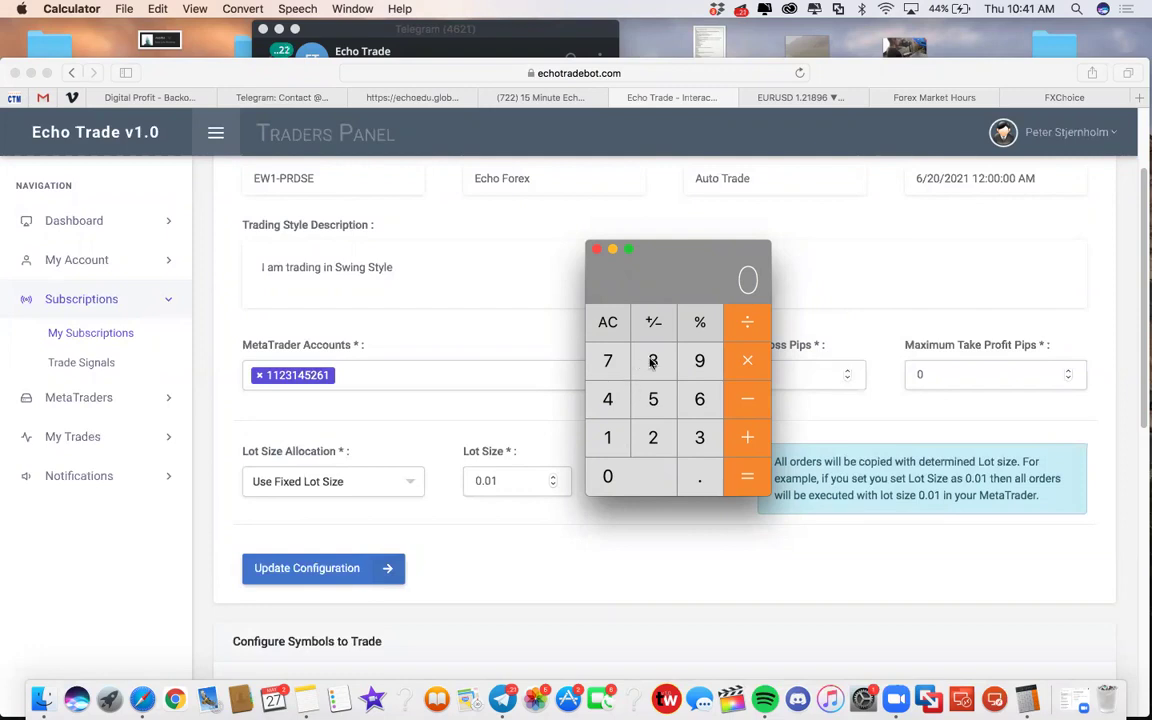
# Calculate 50 × 10 × 0.7 = 350 in Calculator, then clear the result
pyautogui.click(653, 400)
pyautogui.press('0')
pyautogui.click(612, 440)
pyautogui.press('0')
pyautogui.click(746, 346)
pyautogui.click(704, 483)
pyautogui.click(612, 364)
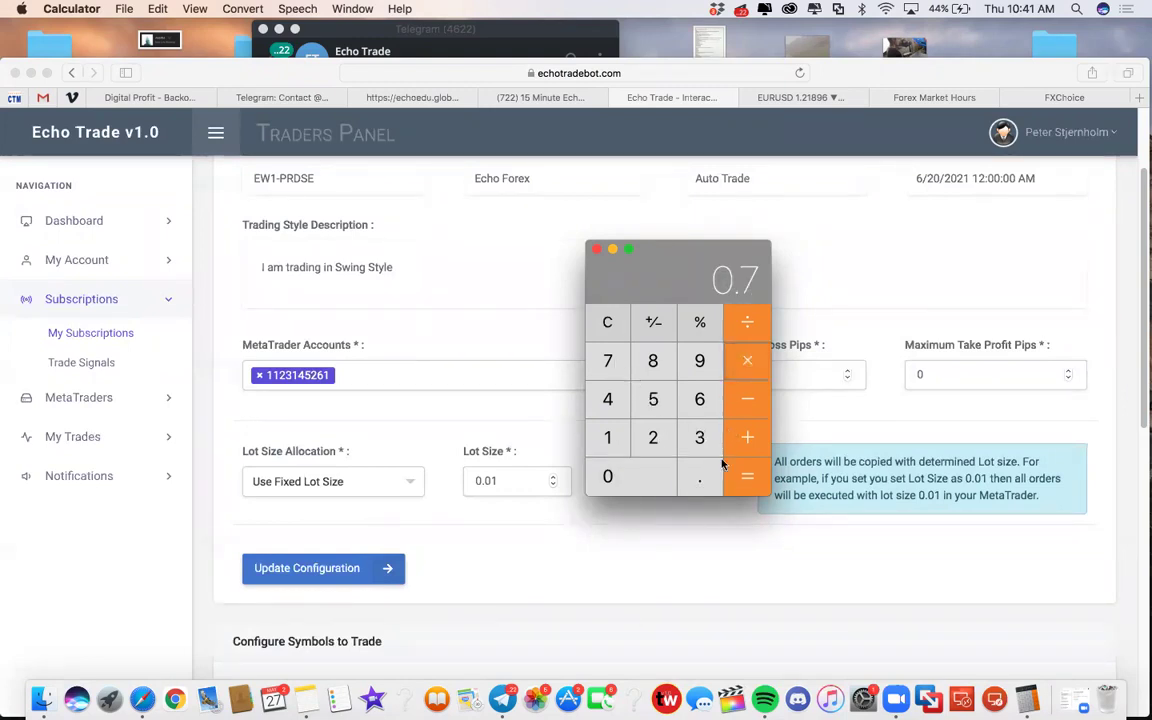
pyautogui.click(746, 476)
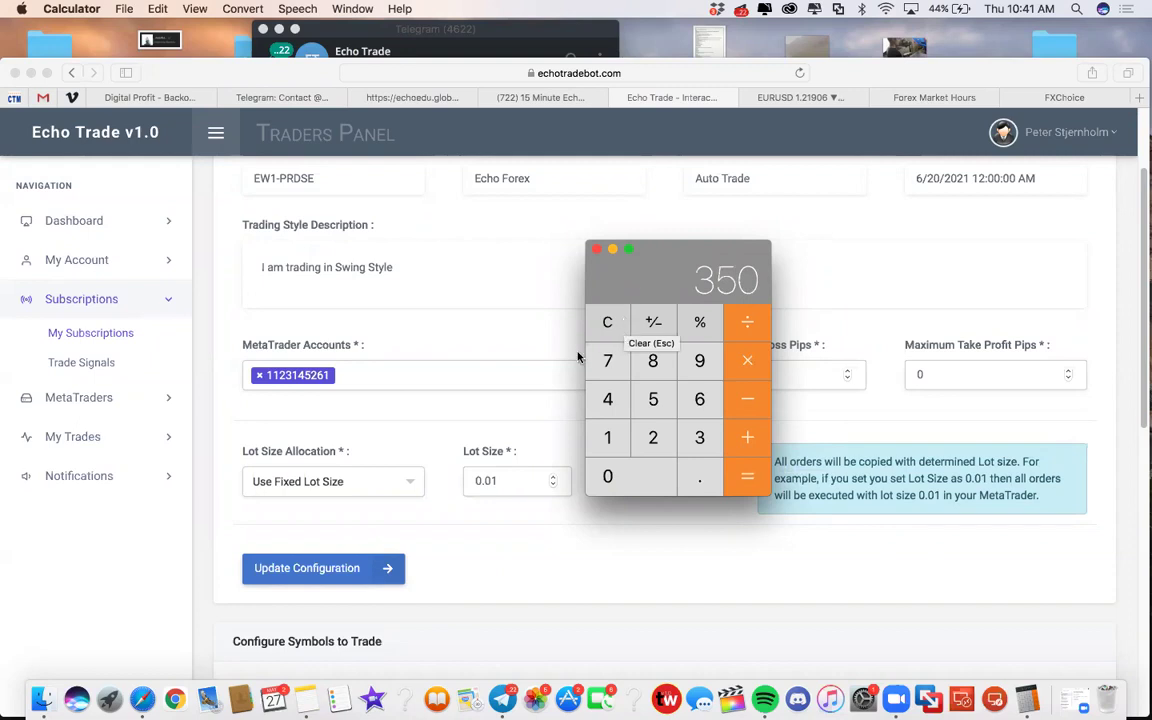
pyautogui.click(607, 322)
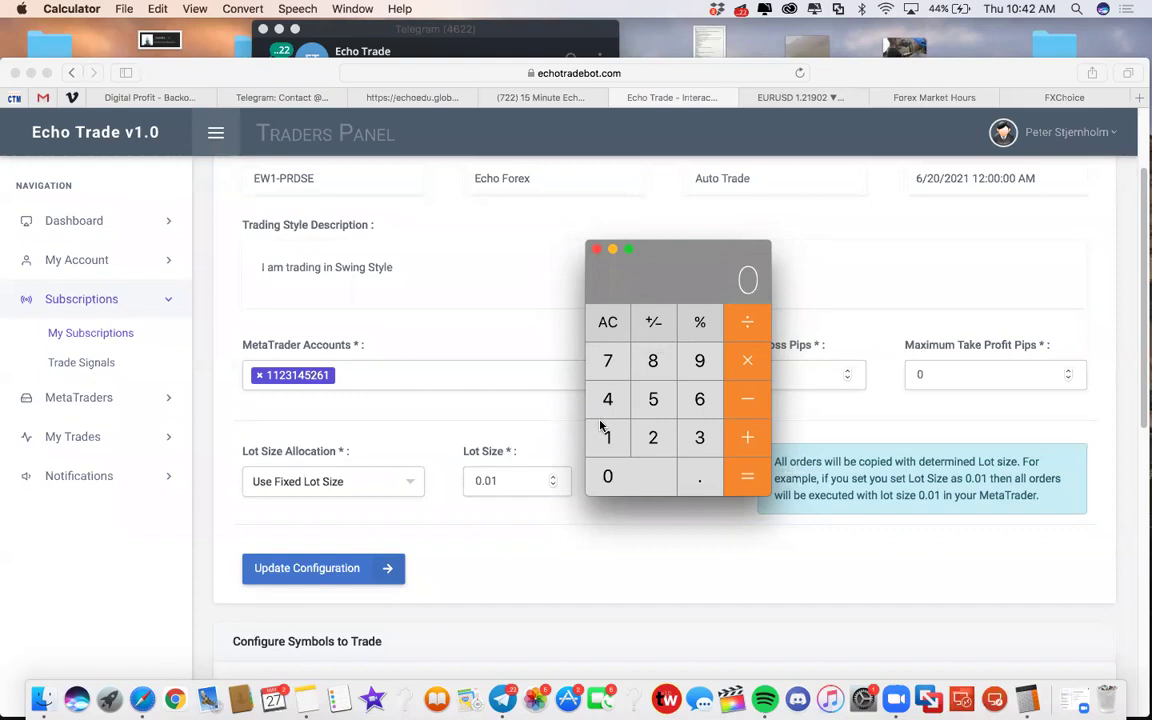
# Switch to the EURUSD chart and bring up the options for the top .01 label
pyautogui.click(785, 101)
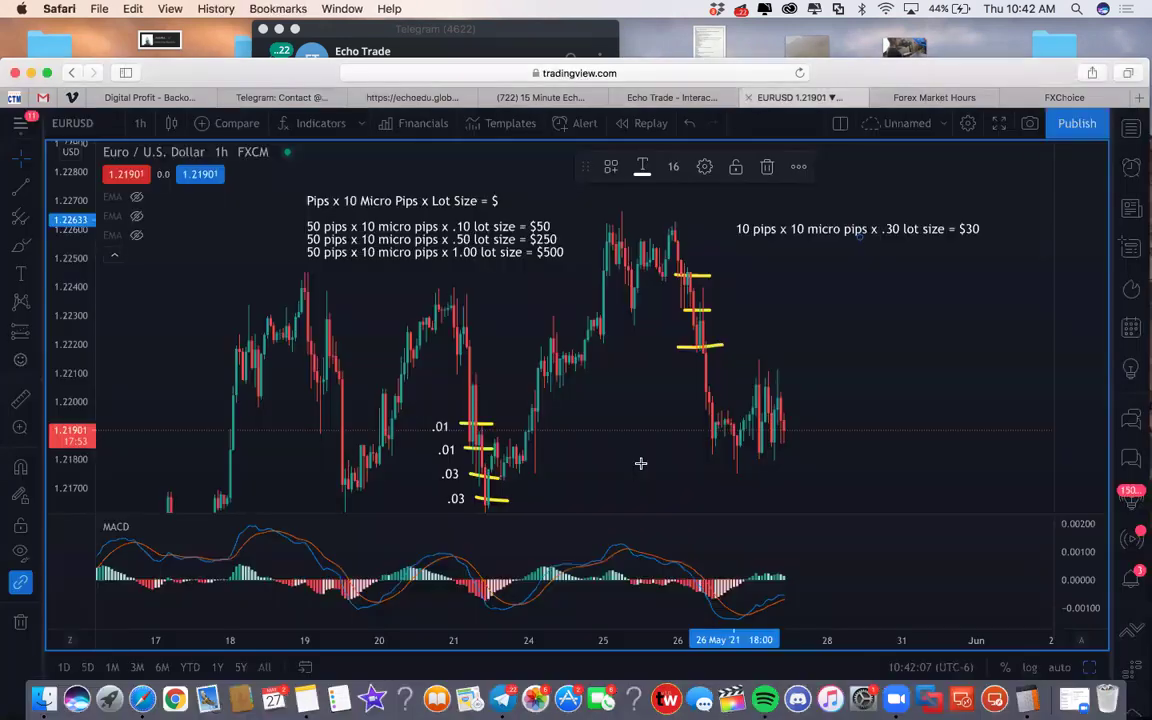
pyautogui.rightClick(444, 430)
pyautogui.moveTo(529, 457)
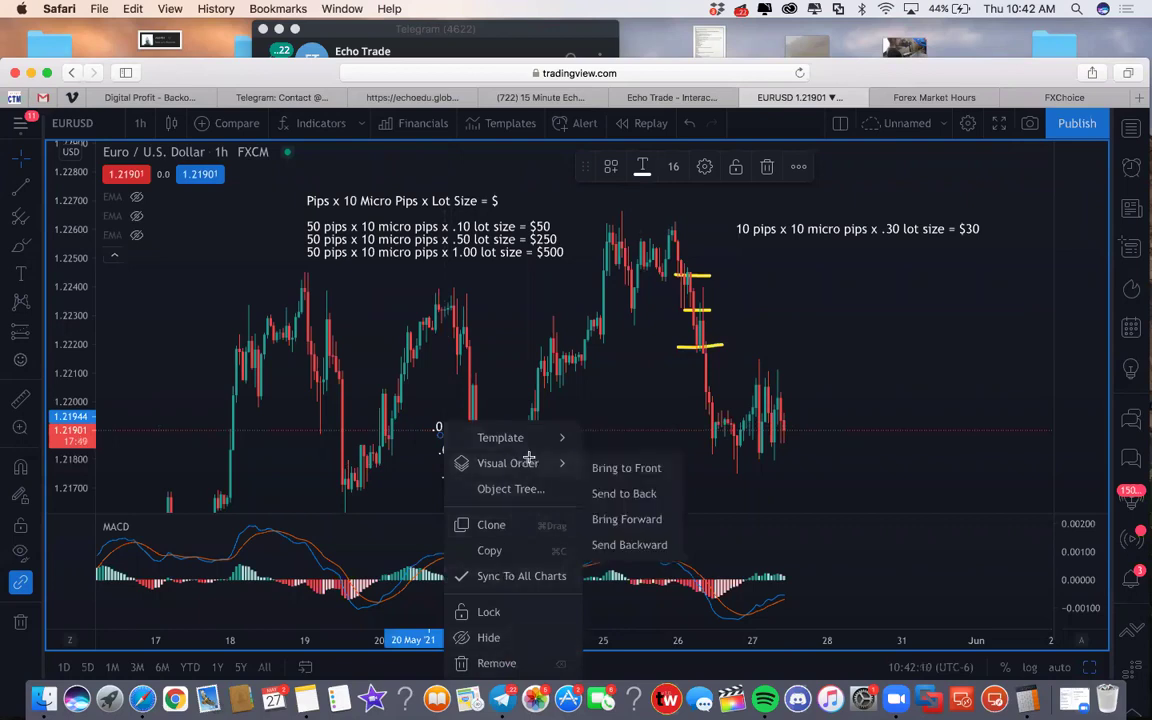
pyautogui.scroll(-3, 535, 548)
pyautogui.click(590, 420)
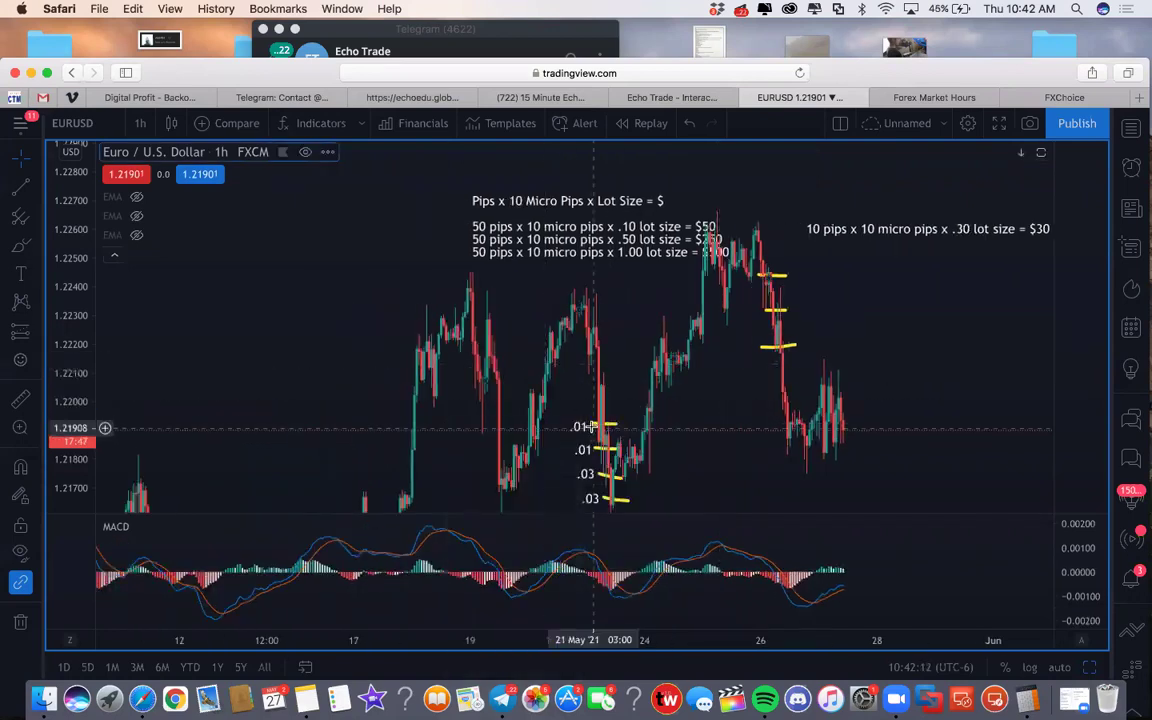
pyautogui.rightClick(594, 427)
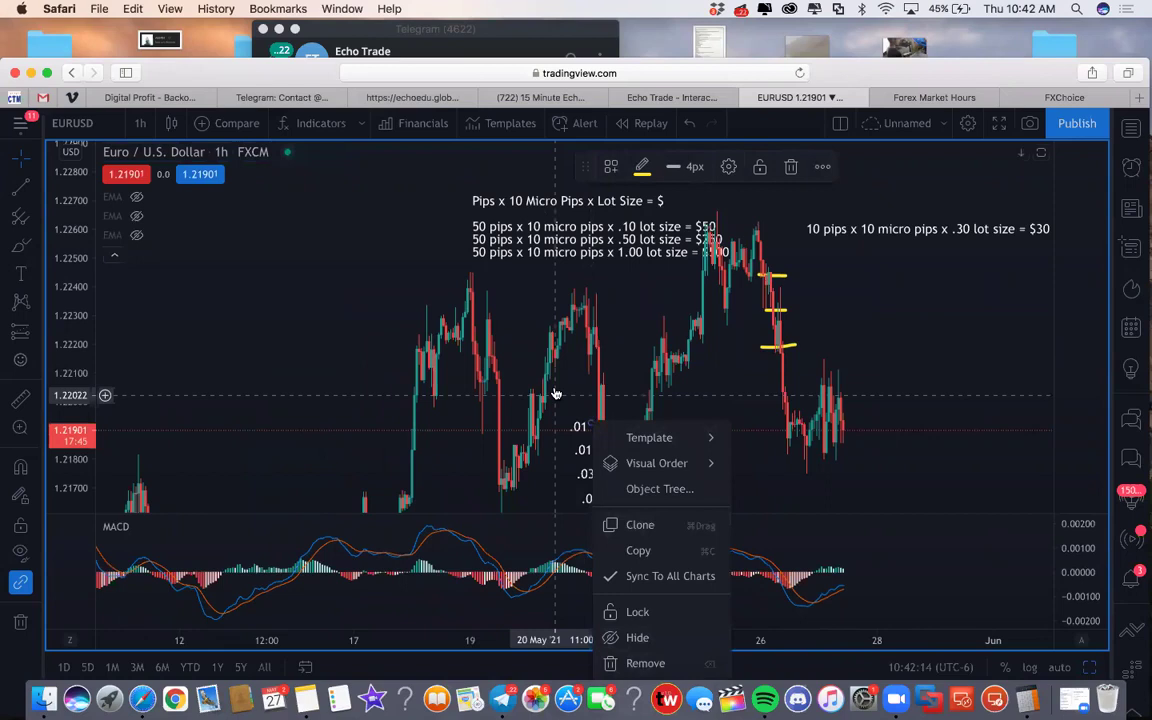
pyautogui.click(576, 427)
pyautogui.rightClick(577, 428)
pyautogui.click(578, 428)
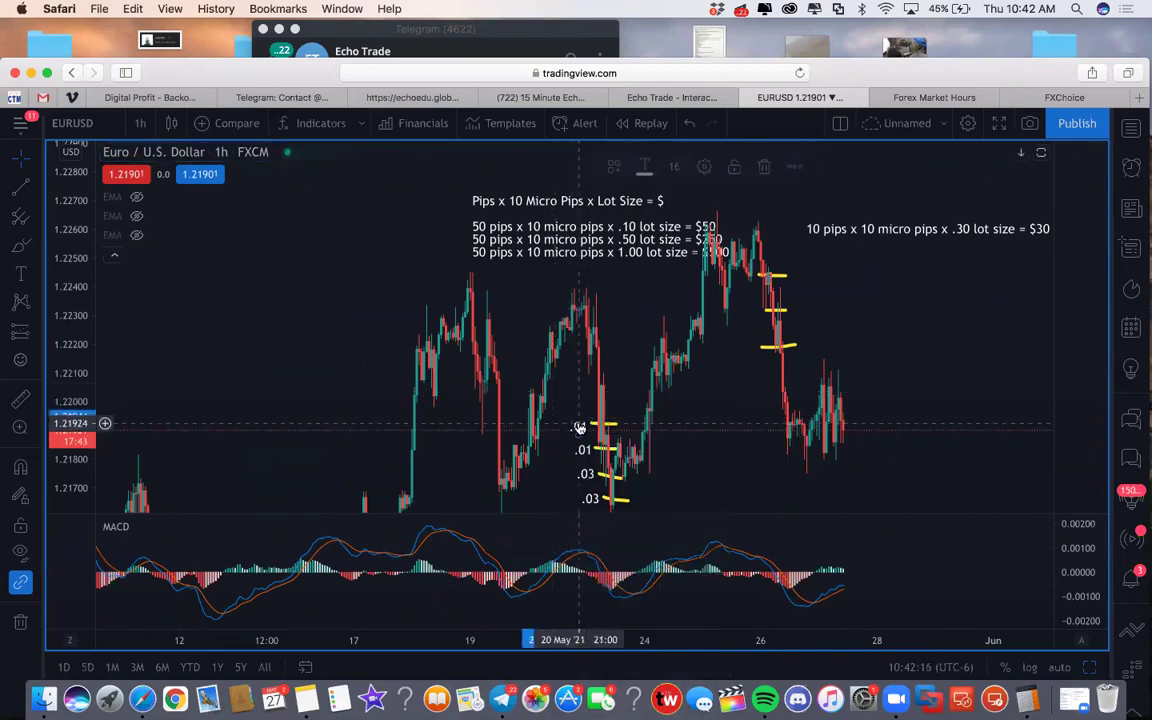
# Edit the label's text from .01 to .10 and confirm with Ok
pyautogui.doubleClick(578, 428)
pyautogui.press('BackSpace')
pyautogui.press('BackSpace')
pyautogui.press('BackSpace')
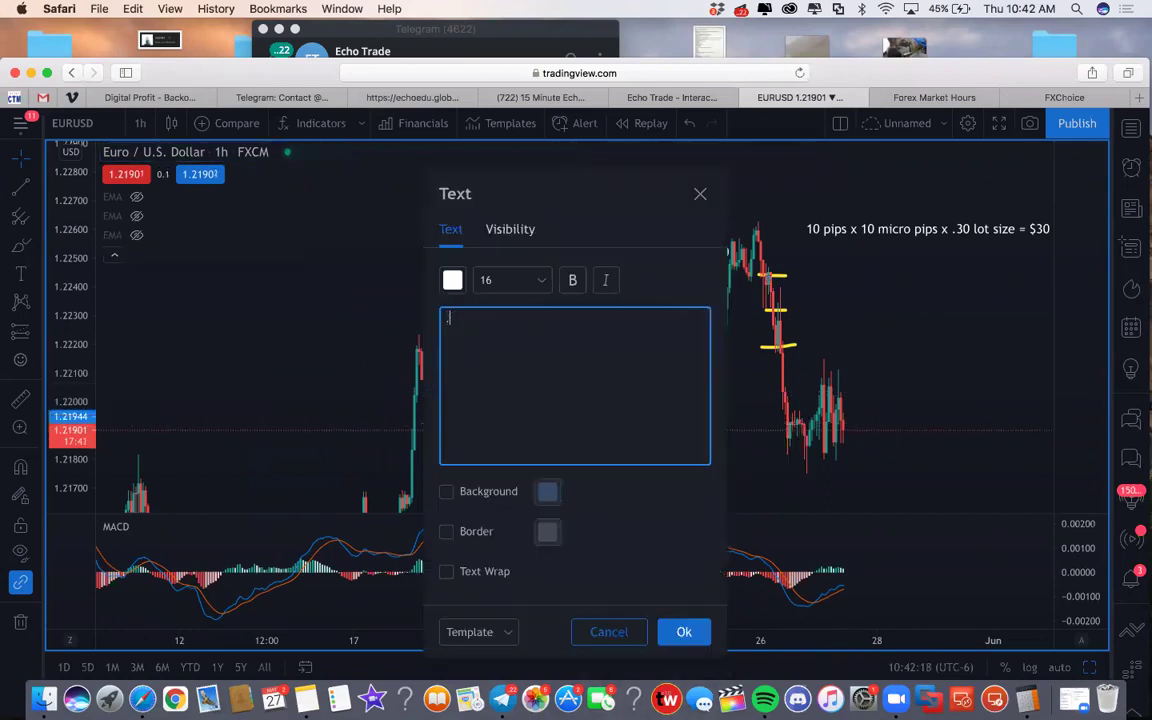
pyautogui.write('..1')
pyautogui.press('BackSpace')
pyautogui.press('BackSpace')
pyautogui.write('10')
pyautogui.click(680, 630)
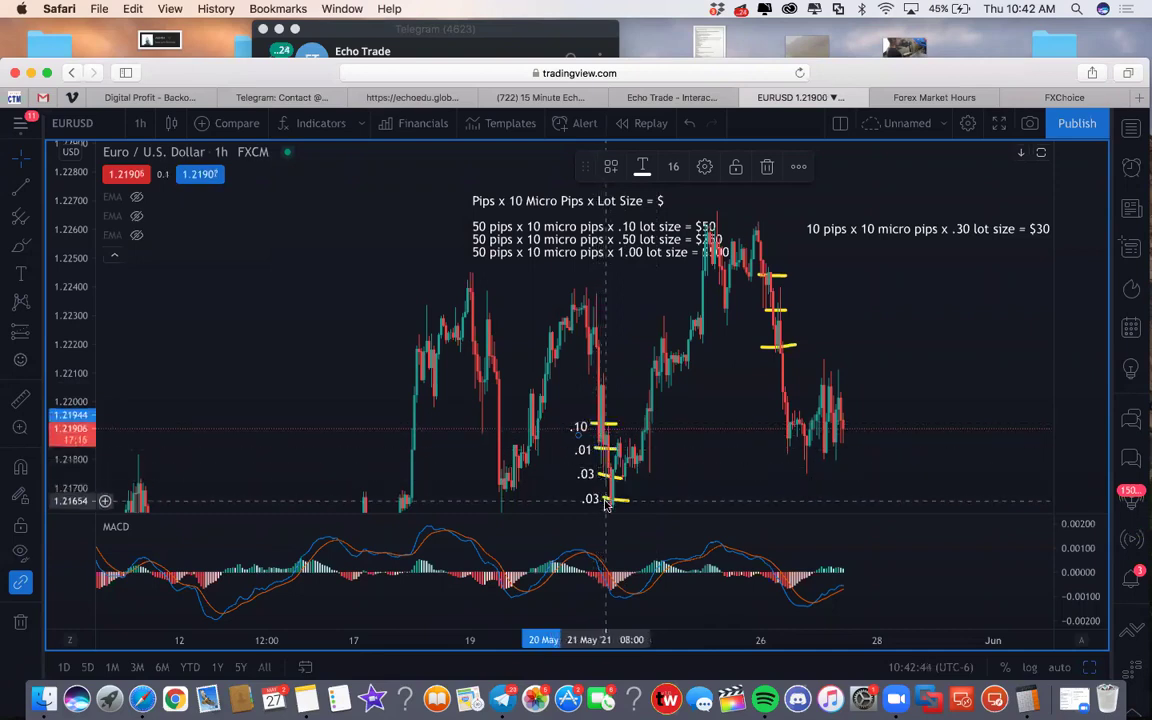
# Brush short yellow strokes at the upper and lower .03 levels, then return to Echo Trade
pyautogui.moveTo(606, 476); pyautogui.dragTo(623, 472)
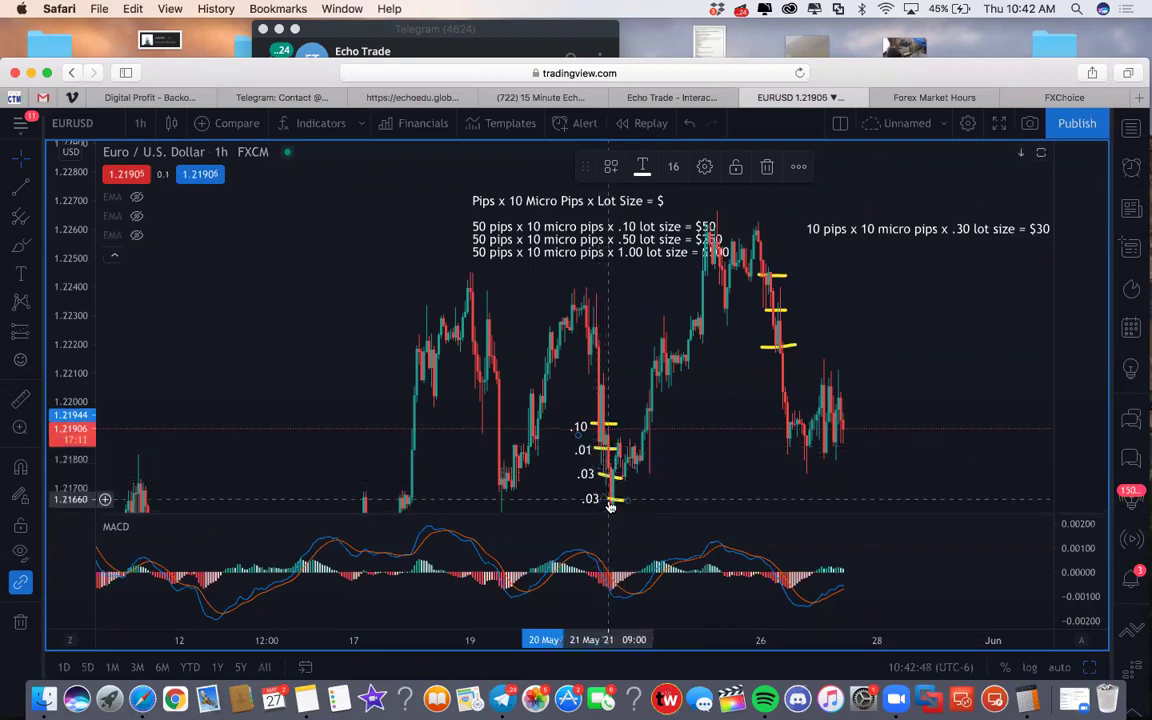
pyautogui.moveTo(606, 499); pyautogui.dragTo(627, 498)
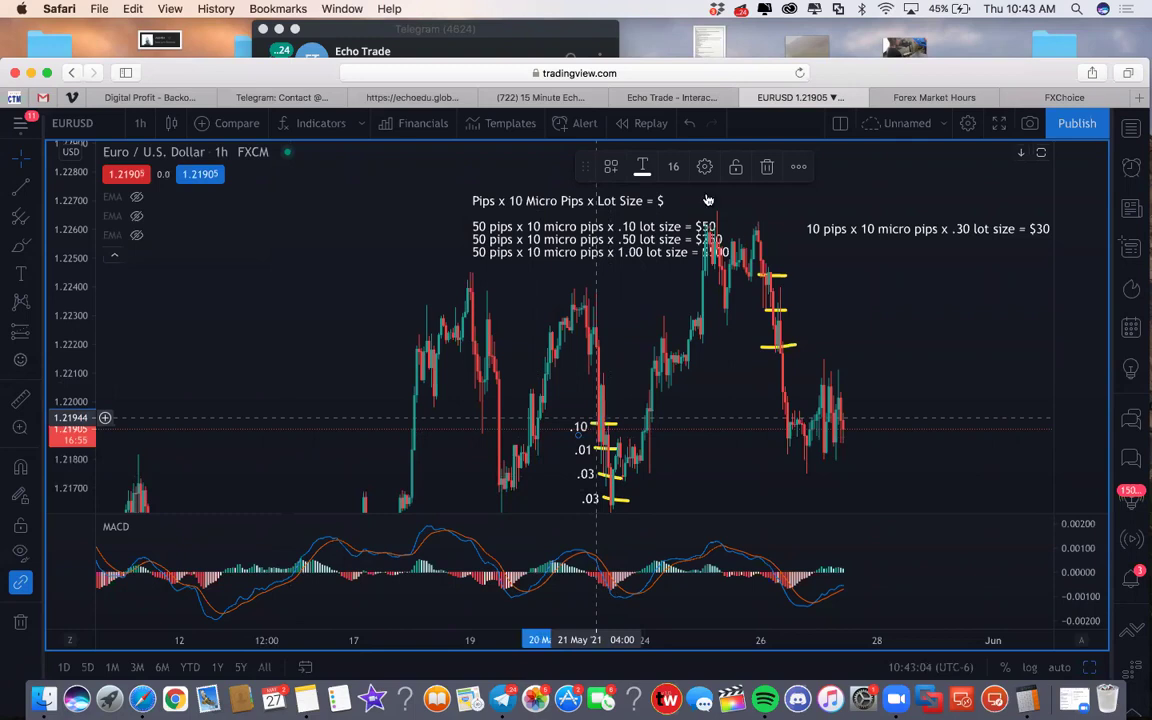
pyautogui.click(670, 98)
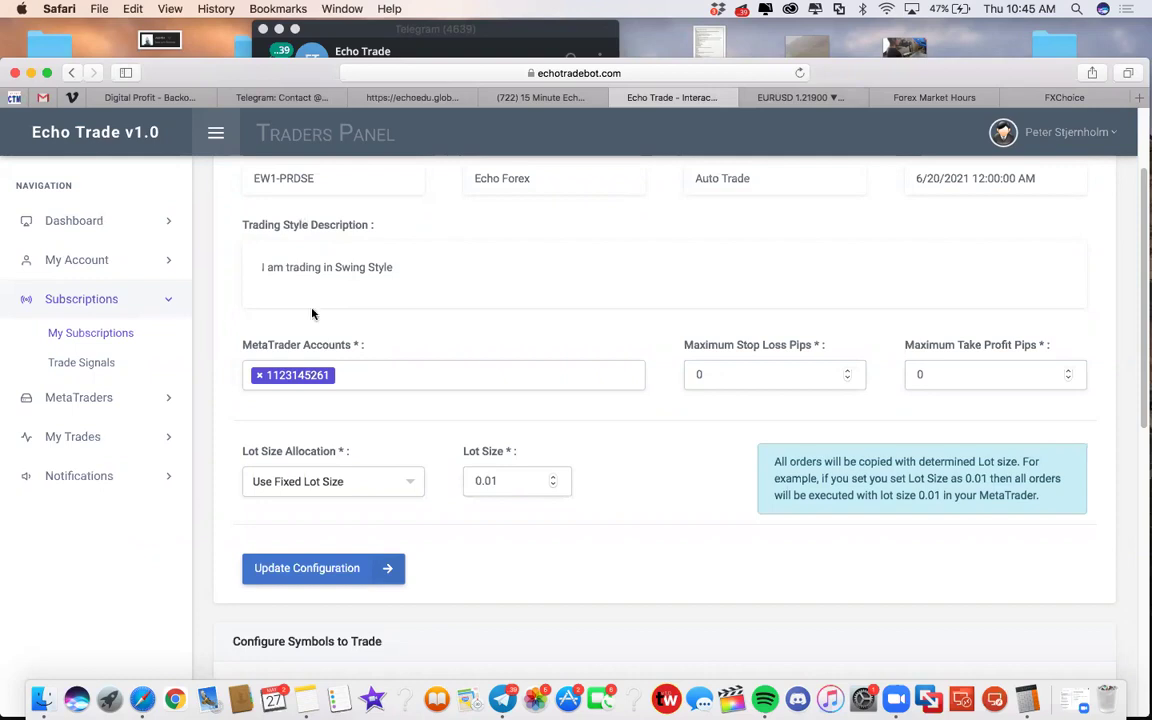
pyautogui.click(743, 368)
pyautogui.click(790, 100)
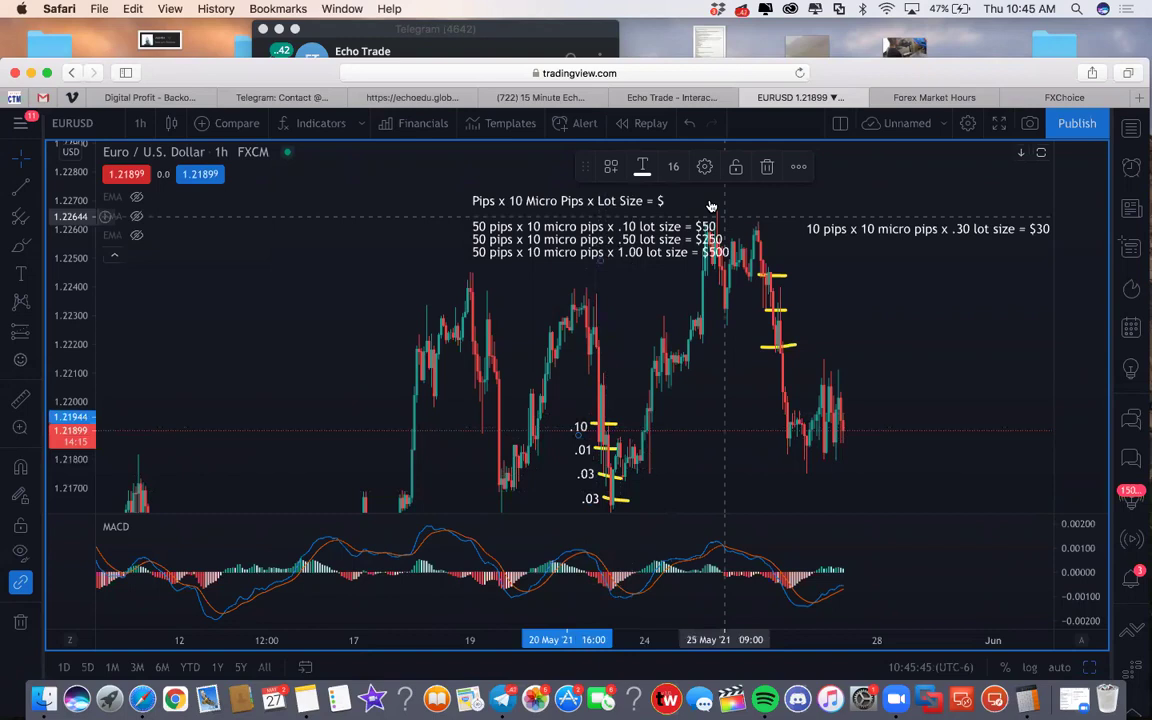
pyautogui.click(910, 97)
pyautogui.click(640, 97)
pyautogui.scroll(3, 545, 283)
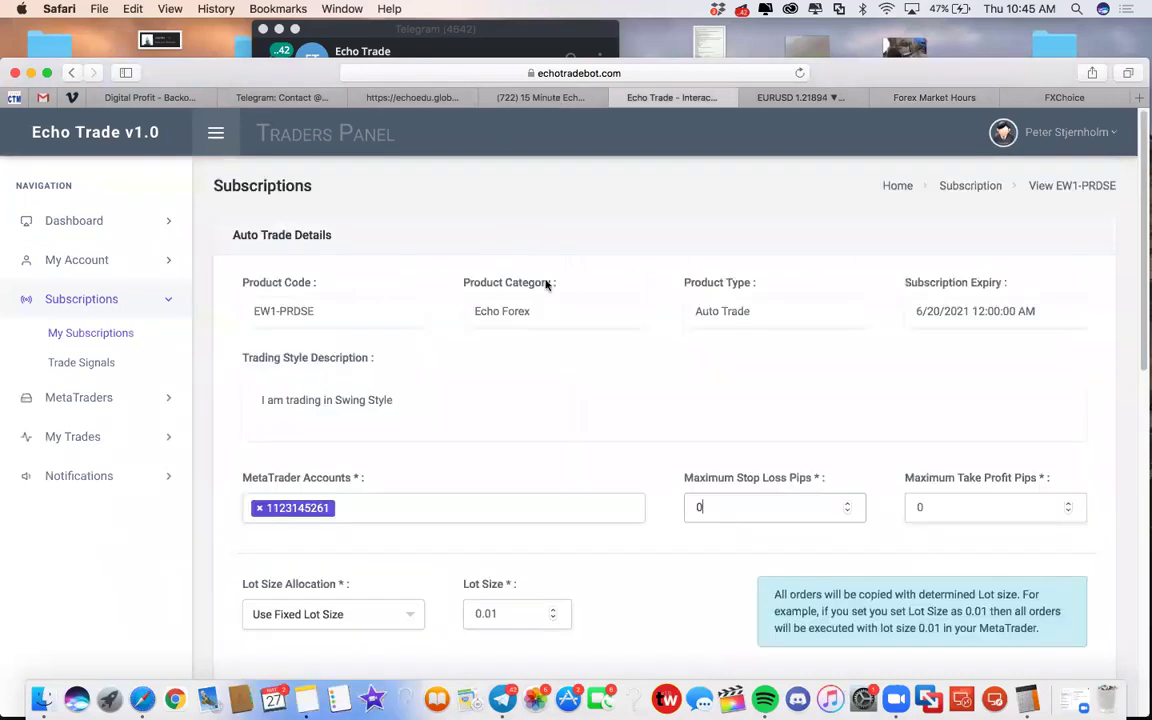
pyautogui.scroll(-8, 480, 279)
pyautogui.scroll(-5, 481, 283)
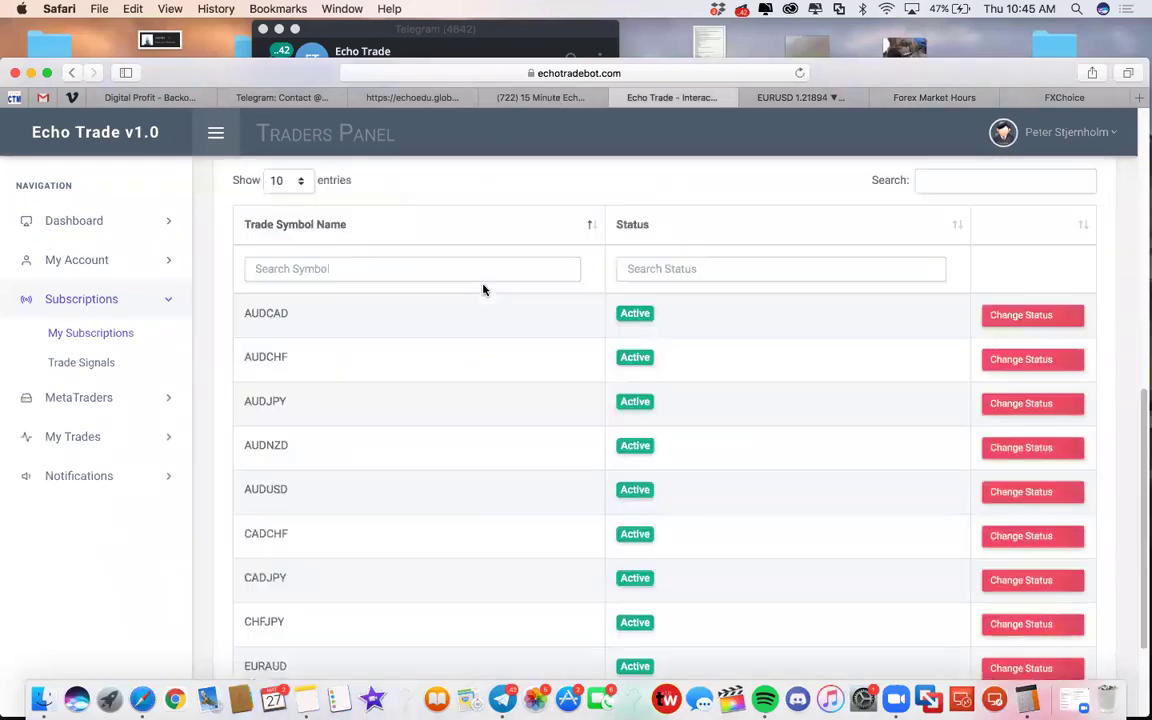
pyautogui.scroll(10, 485, 289)
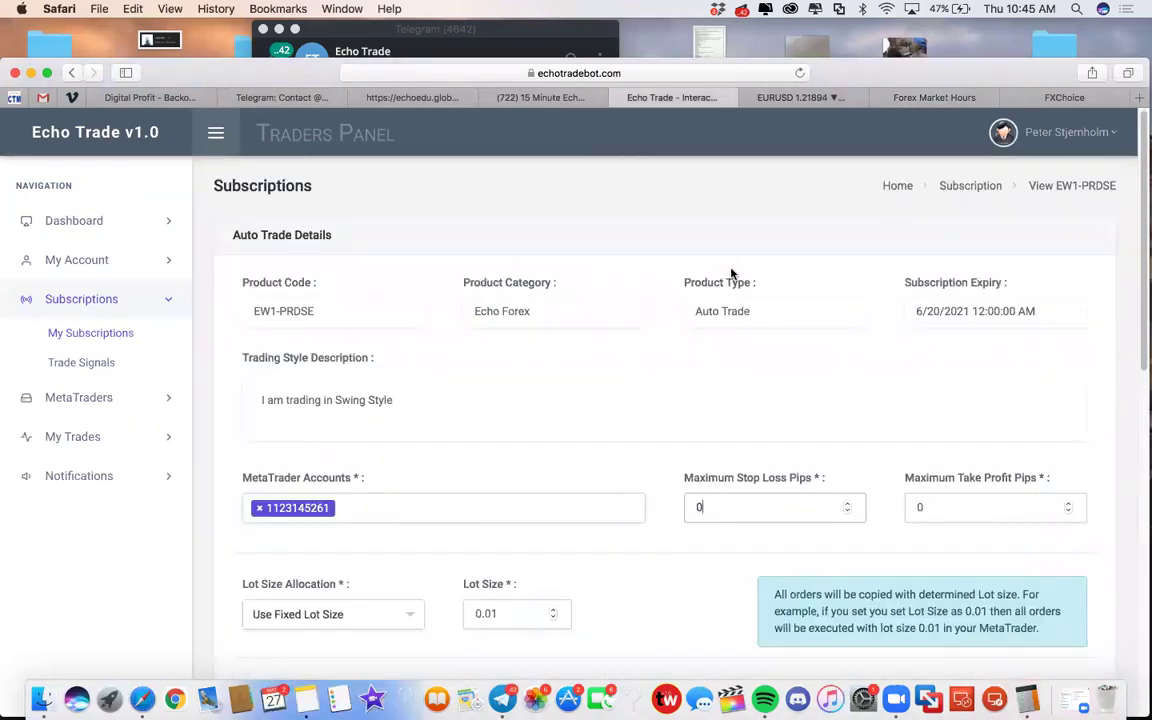
# View the Trader Dashboard overview and then the My Profile page
pyautogui.click(76, 221)
pyautogui.click(71, 256)
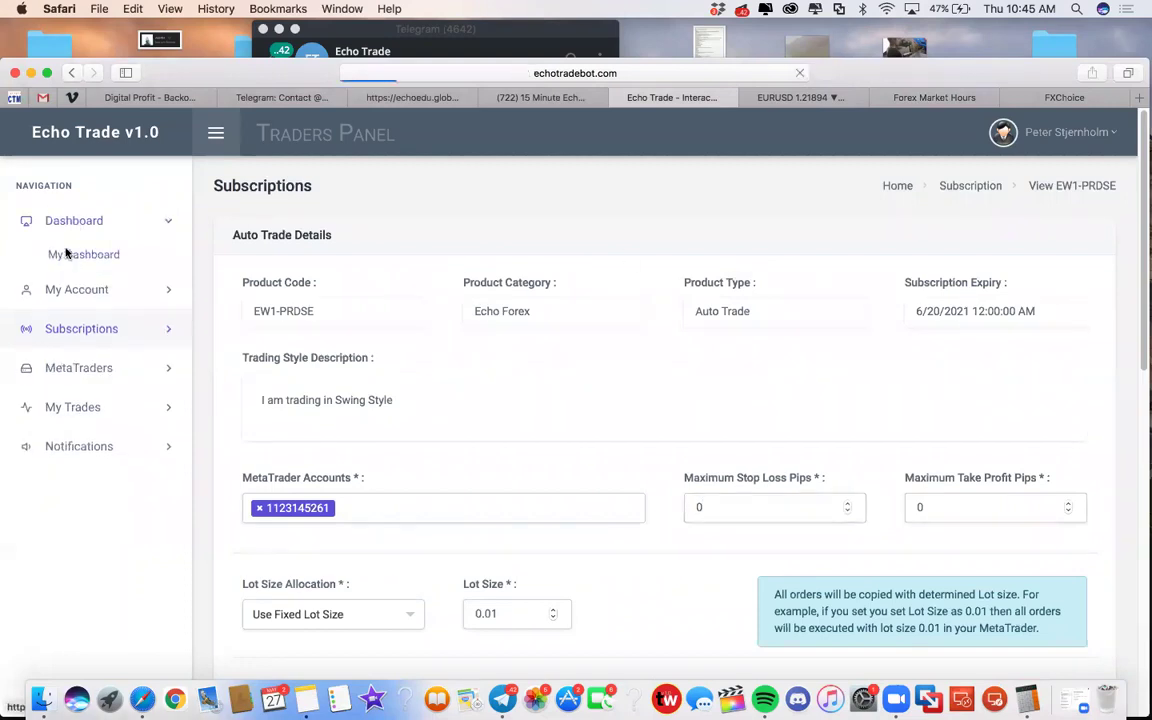
pyautogui.click(85, 290)
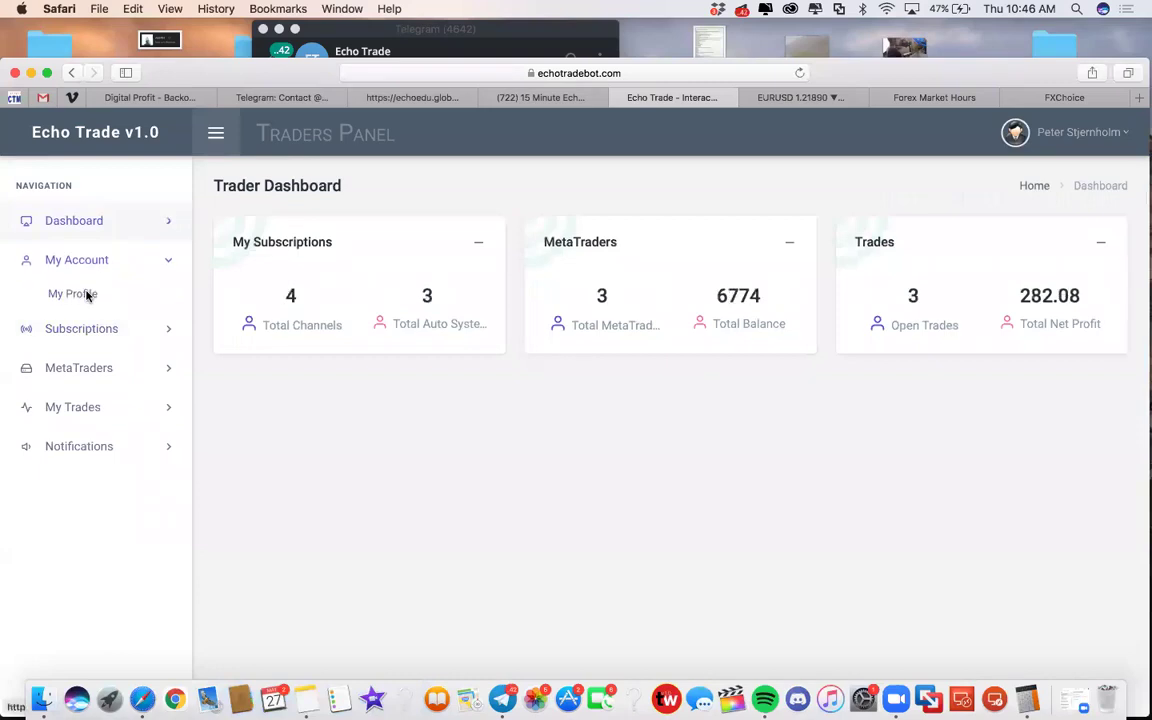
pyautogui.click(87, 295)
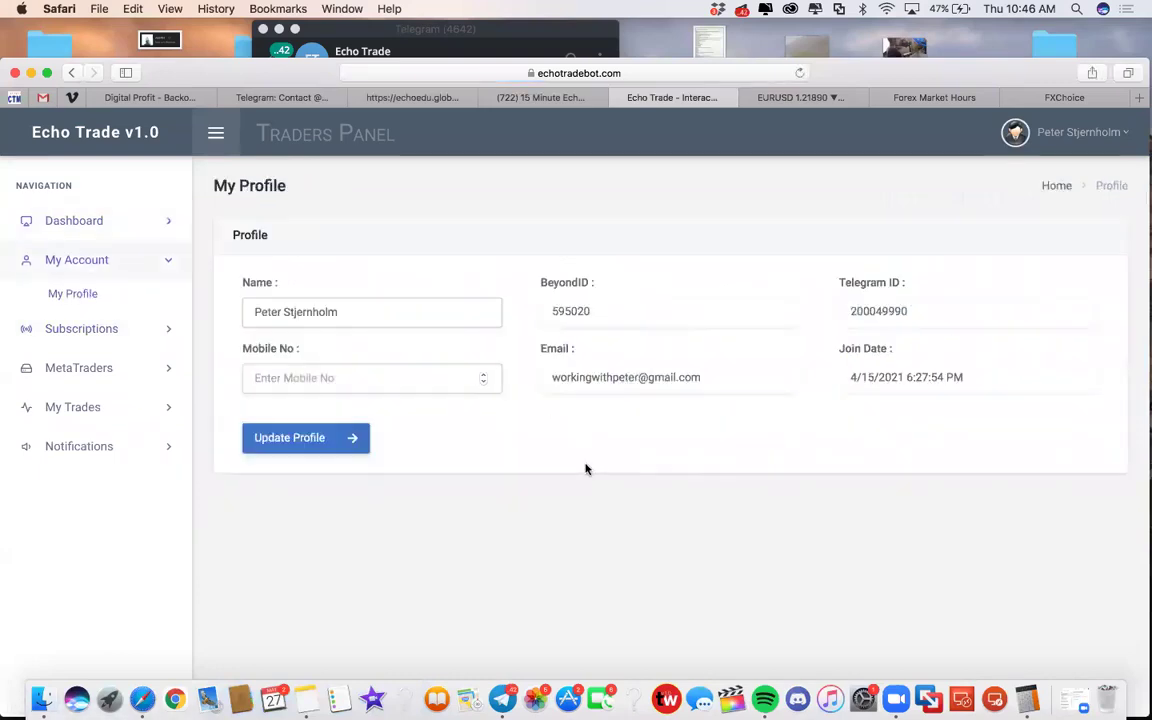
# List the MetaTrader accounts and open the first account's Update MetaTrader 4 Details form
pyautogui.click(72, 406)
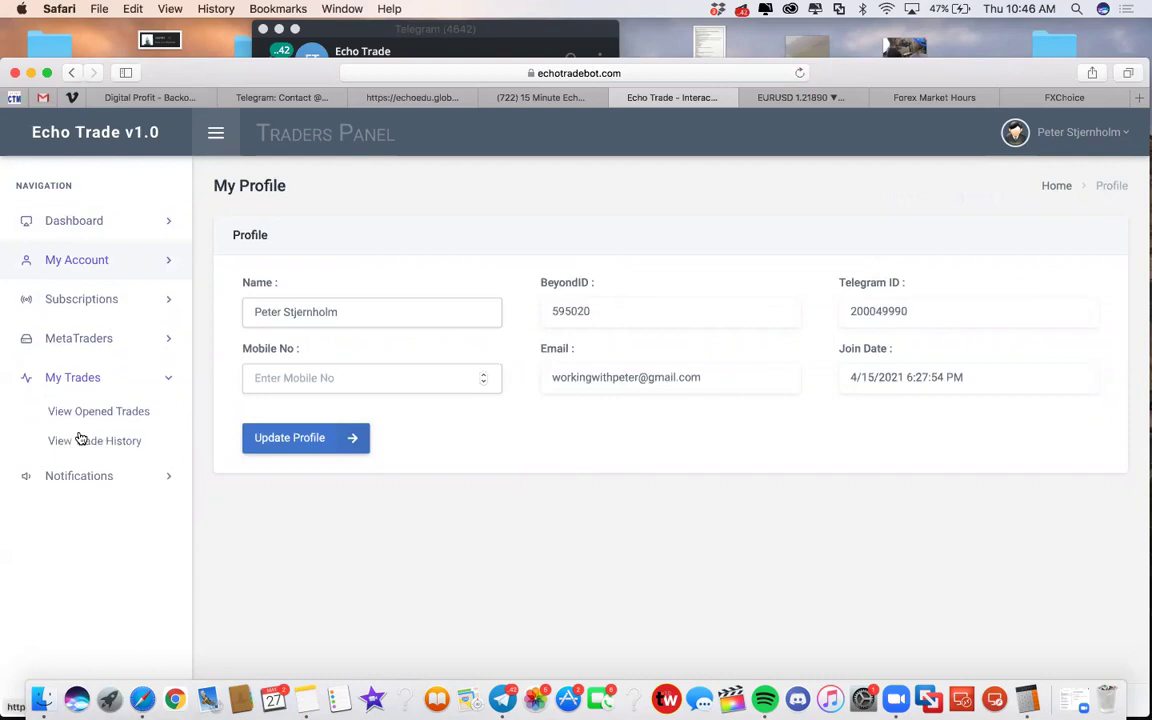
pyautogui.click(80, 339)
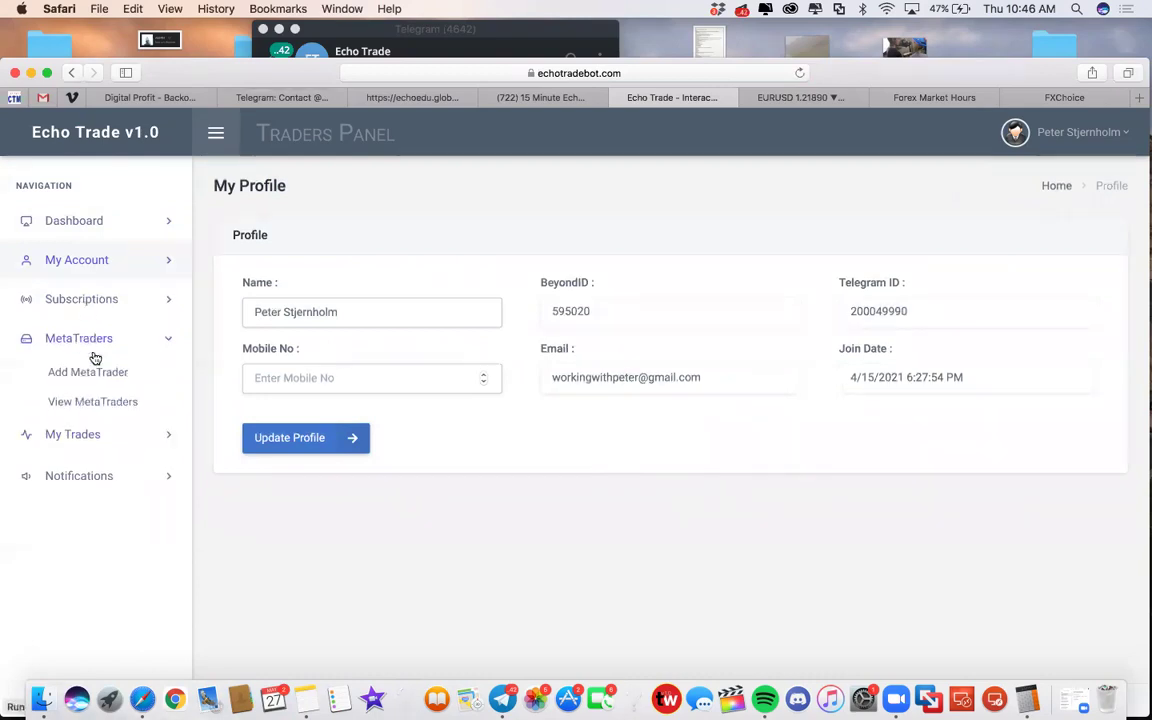
pyautogui.click(93, 403)
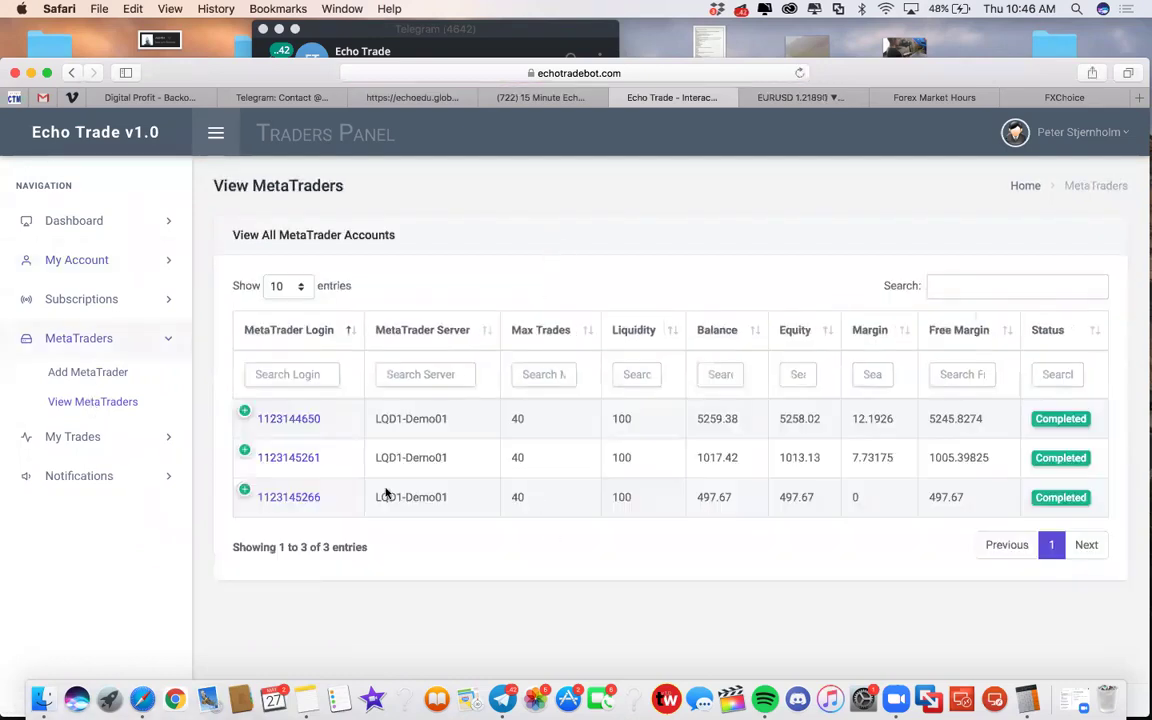
pyautogui.click(295, 420)
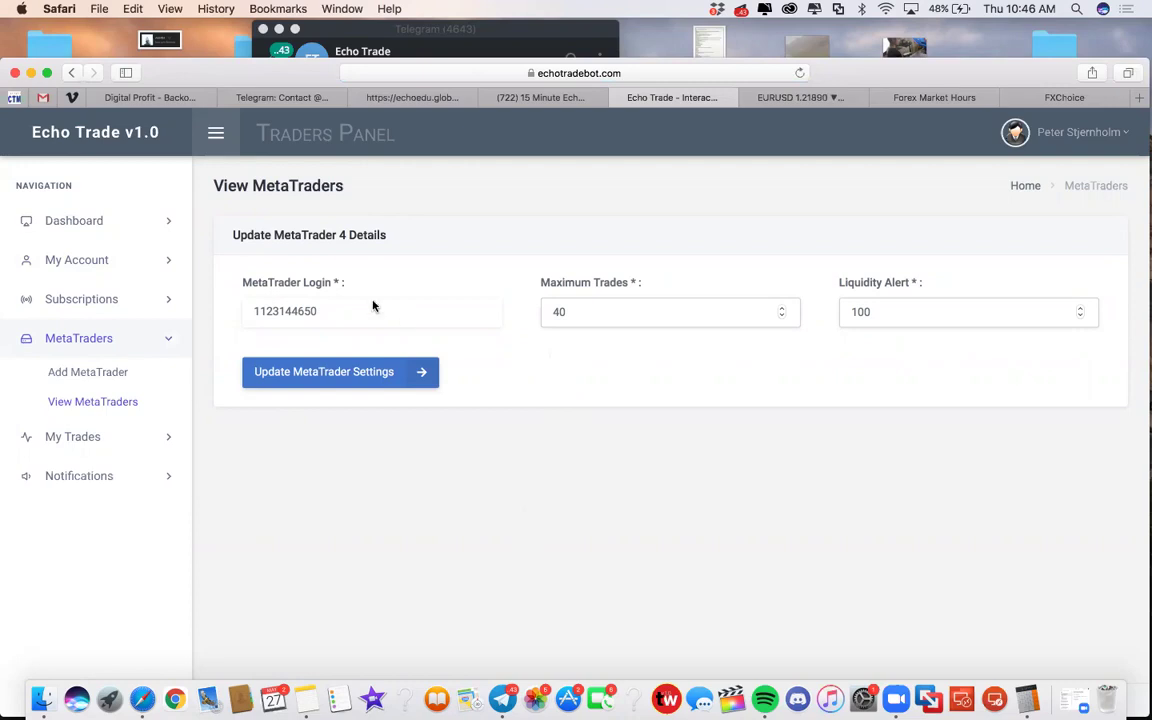
# Retype the Maximum Trades value, leaving it at 40, then go to the EURUSD TradingView tab
pyautogui.doubleClick(306, 311)
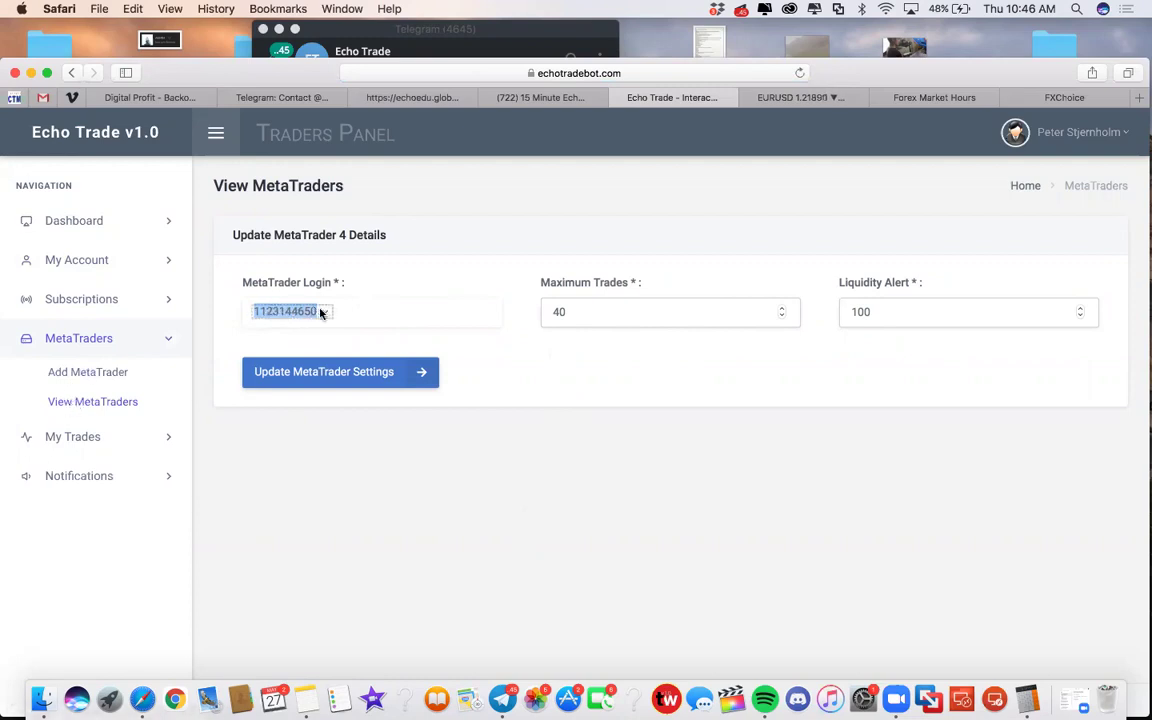
pyautogui.doubleClick(637, 313)
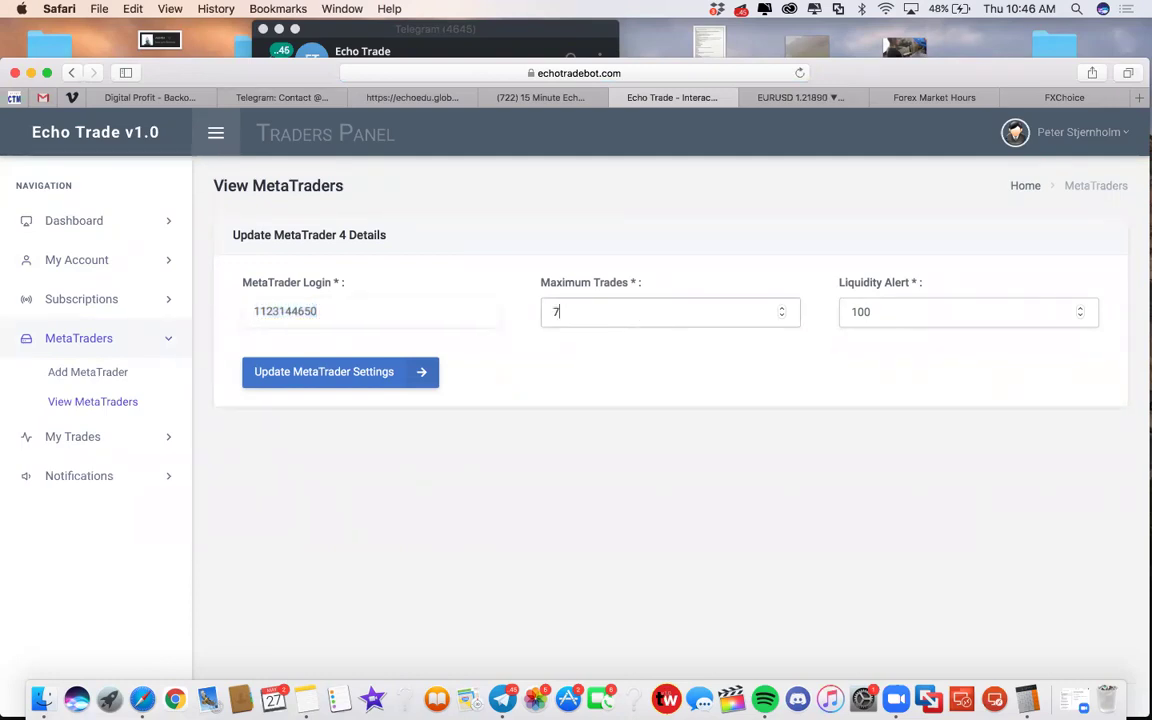
pyautogui.press('BackSpace')
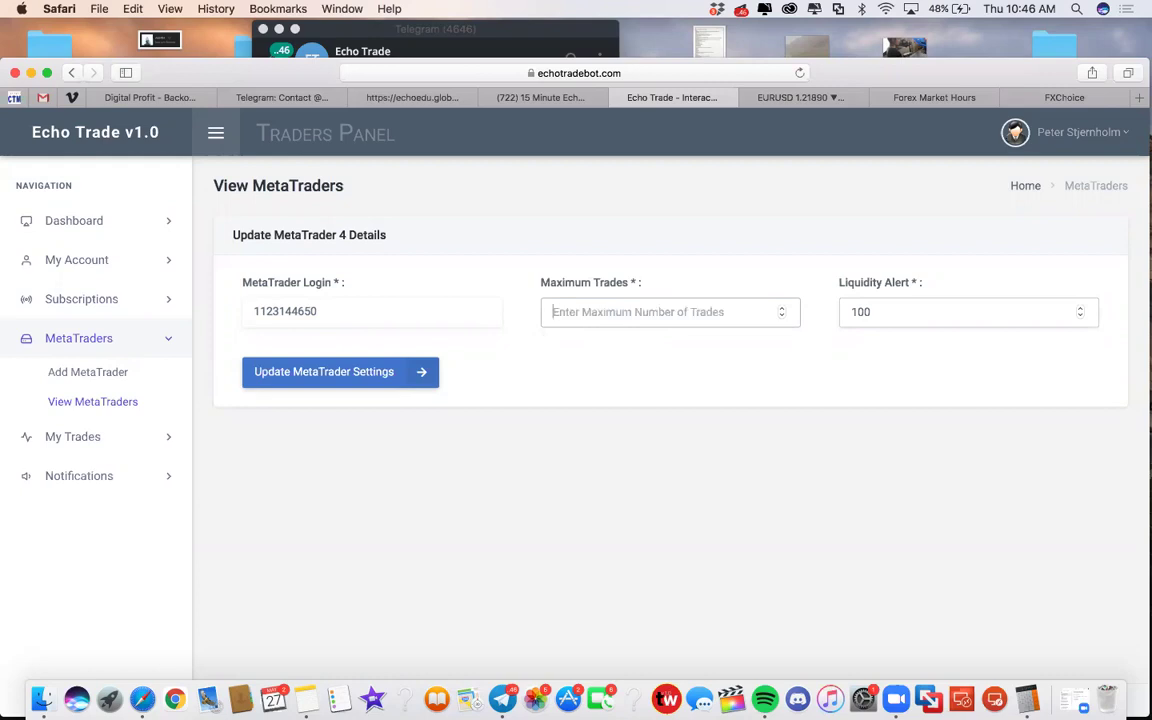
pyautogui.write('7')
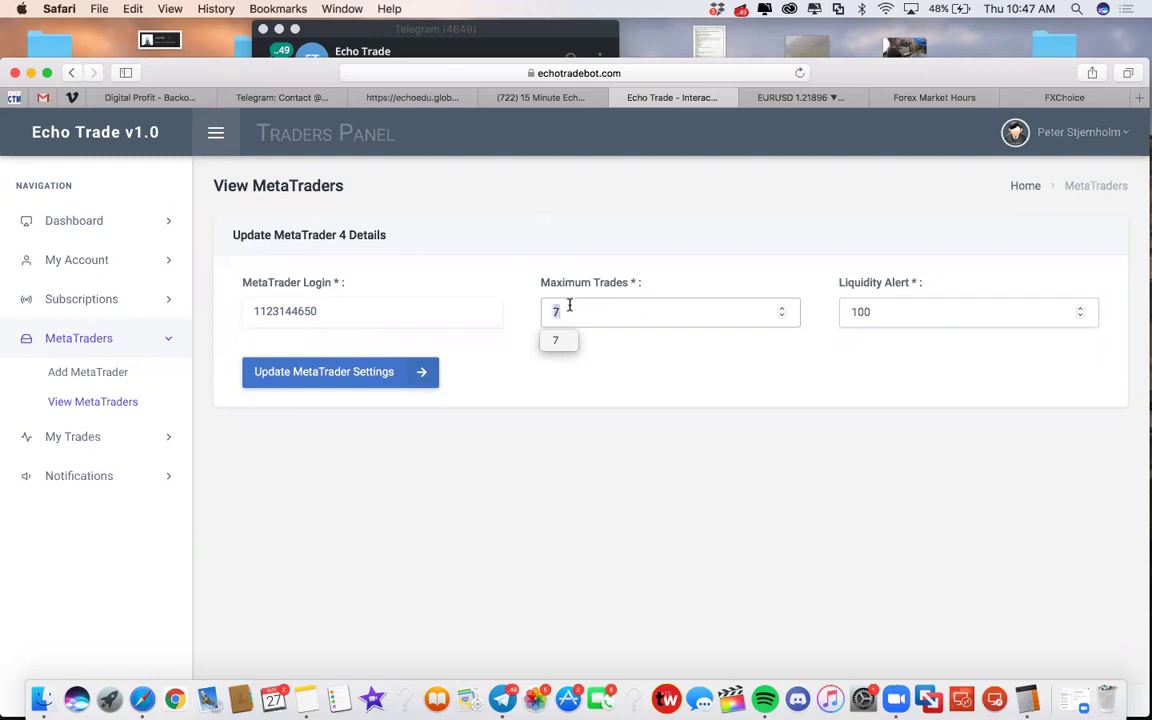
pyautogui.write('40')
pyautogui.press('Escape')
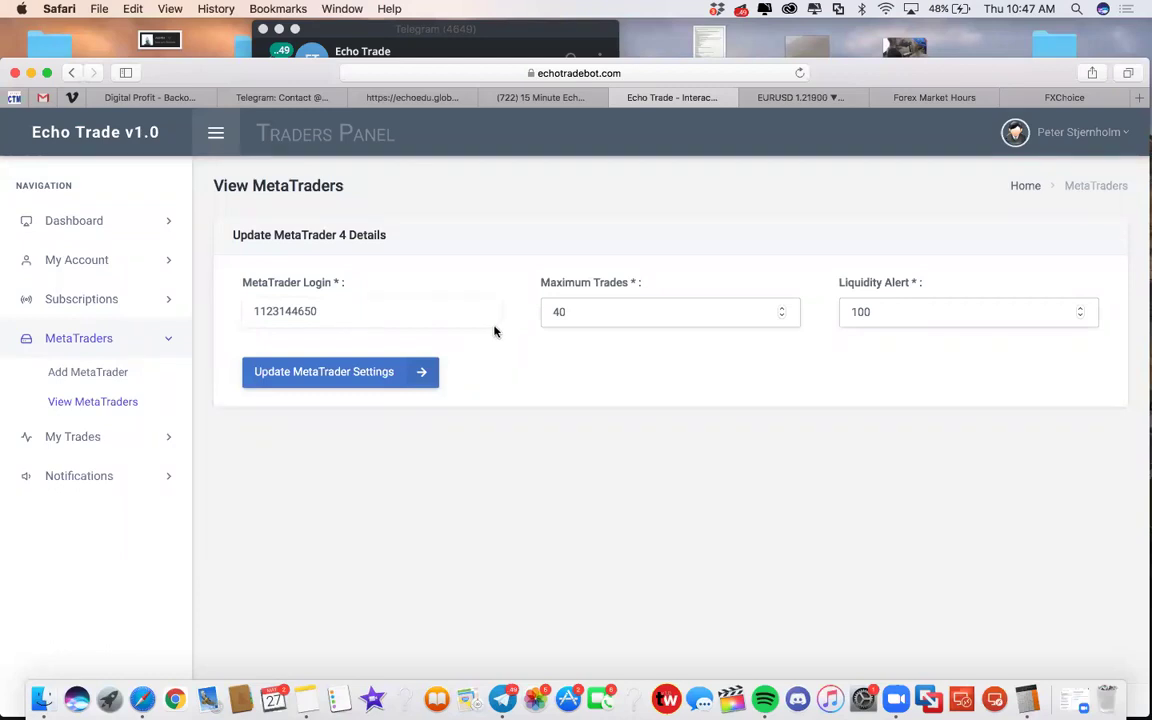
pyautogui.click(790, 97)
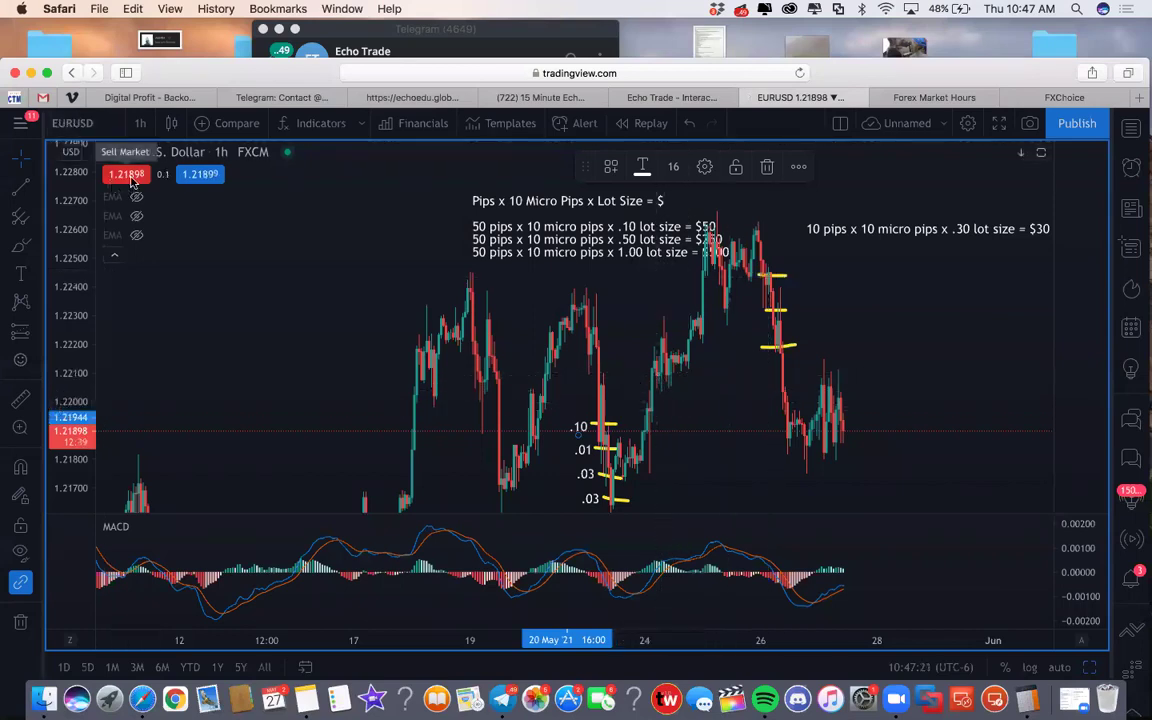
# Search AUDCAD in Symbol Search and load the first result, the FXCM pair
pyautogui.moveTo(213, 242)
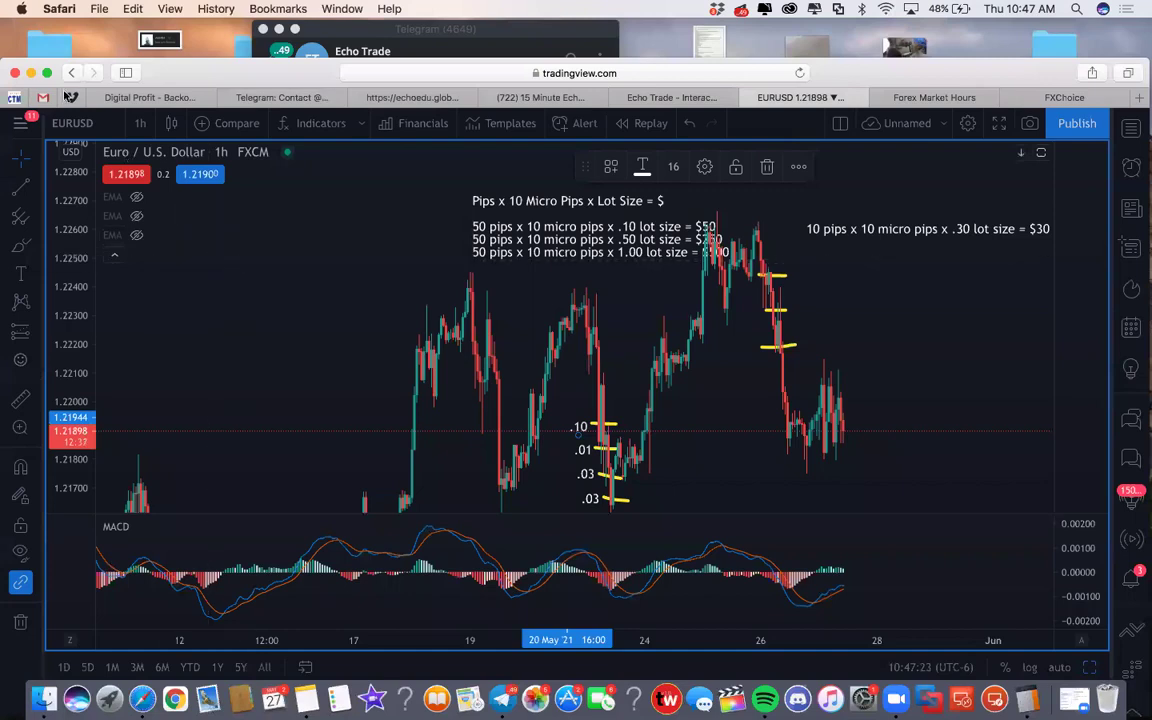
pyautogui.click(86, 124)
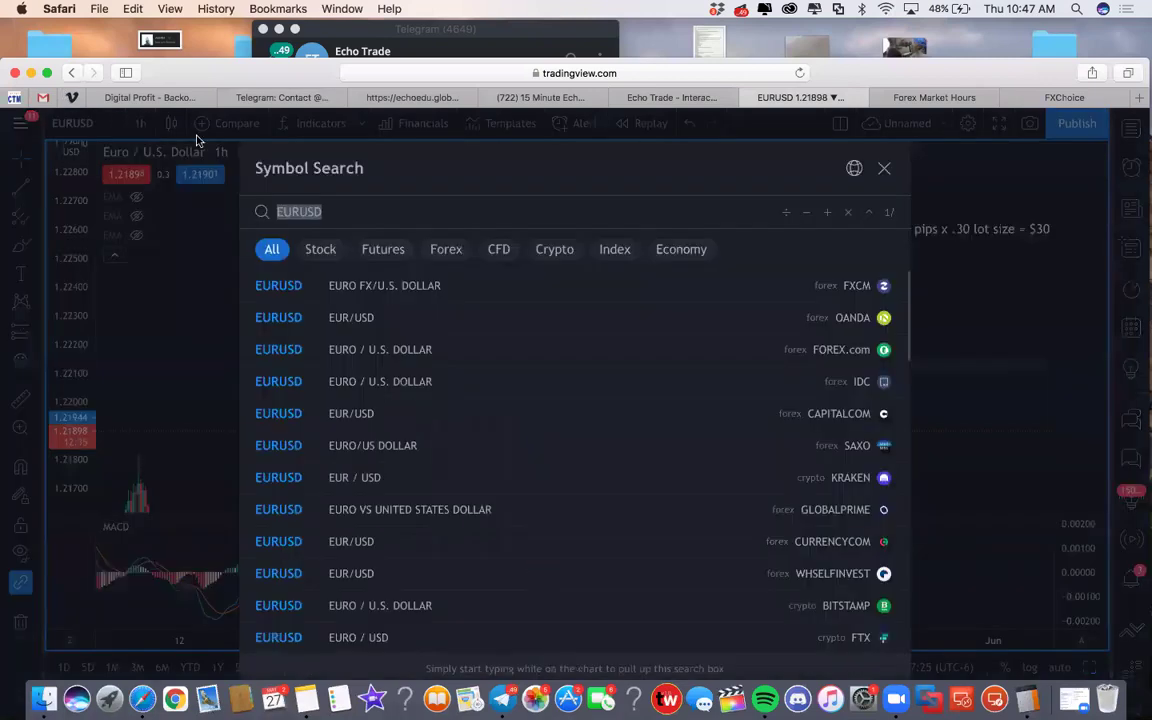
pyautogui.write('AU')
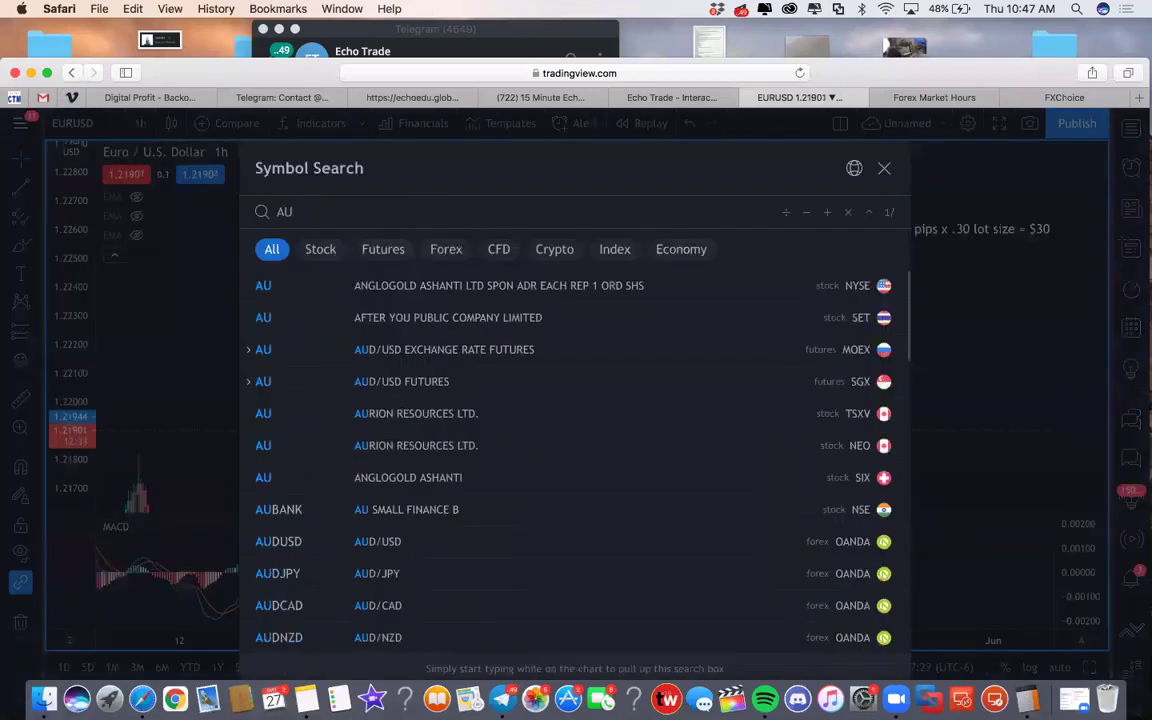
pyautogui.write('DCAD')
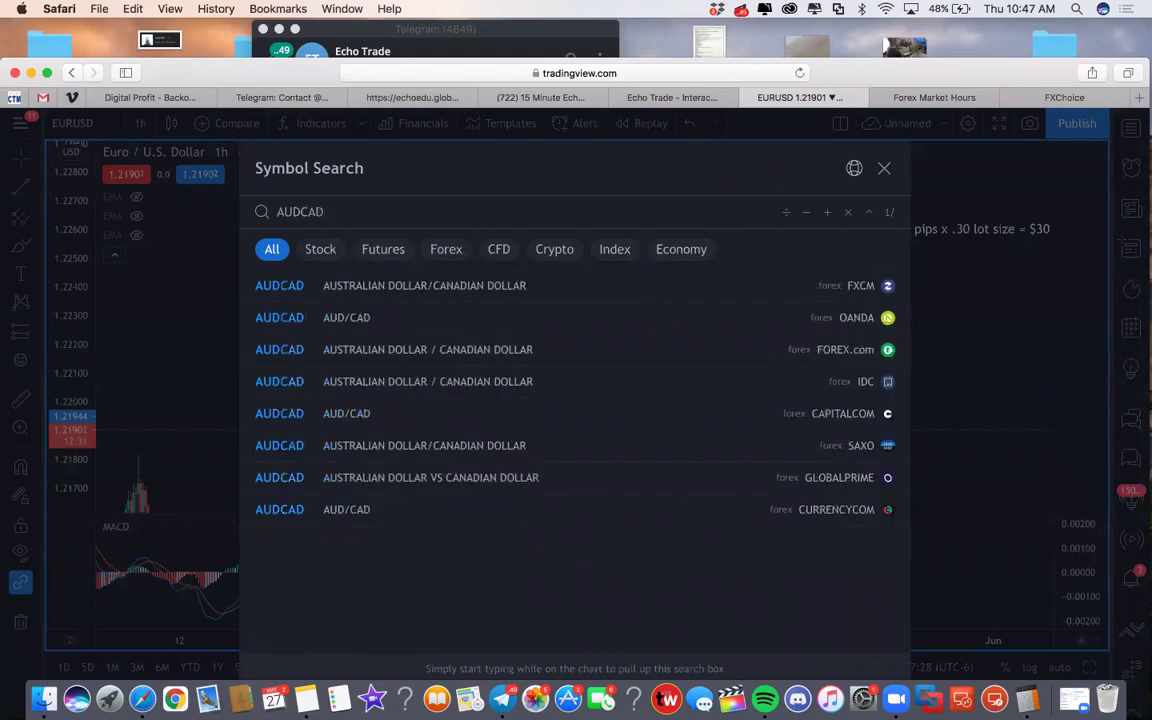
pyautogui.press('Return')
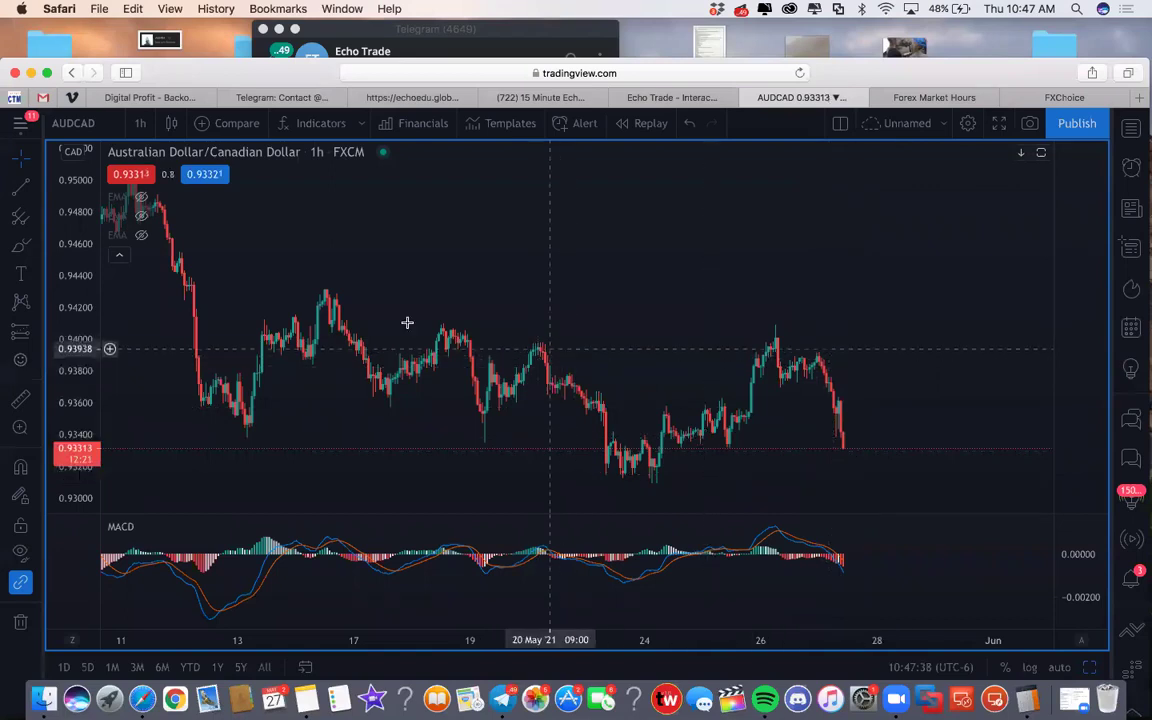
# Brush a short yellow stroke on the recent drop, then box a green demand zone under the AUDCAD lows
pyautogui.click(19, 248)
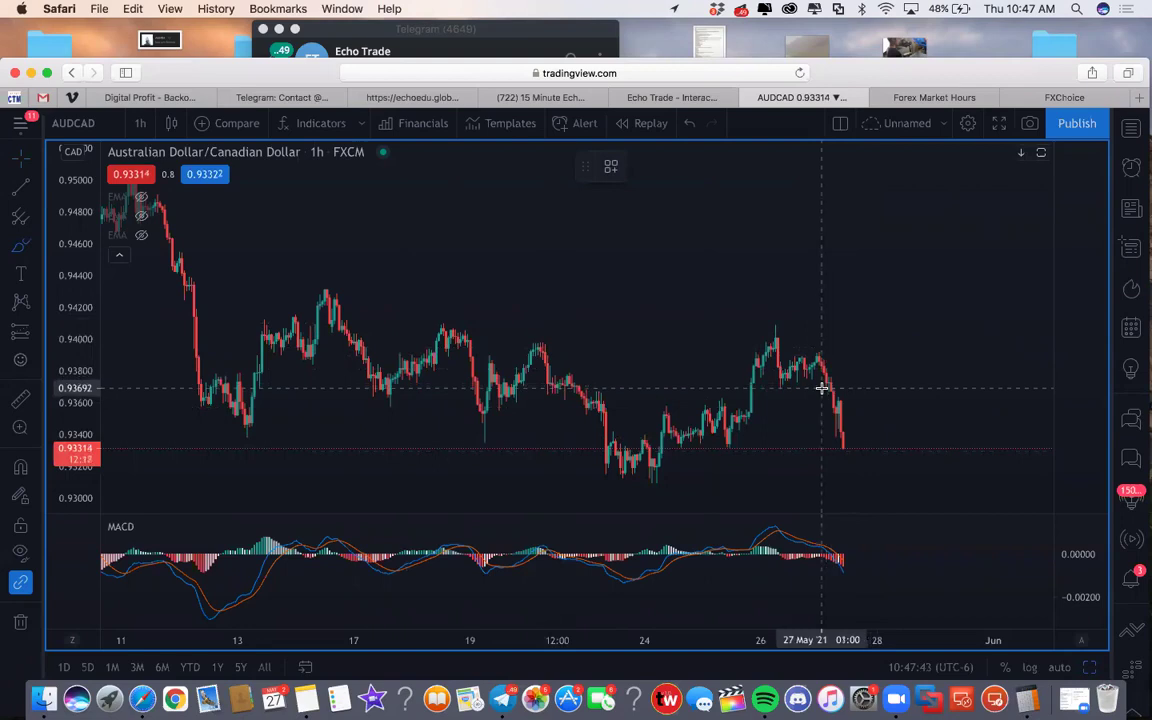
pyautogui.moveTo(855, 382)
pyautogui.mouseDown()
pyautogui.moveTo(818, 384)
pyautogui.moveTo(856, 401)
pyautogui.moveTo(861, 428)
pyautogui.mouseUp()
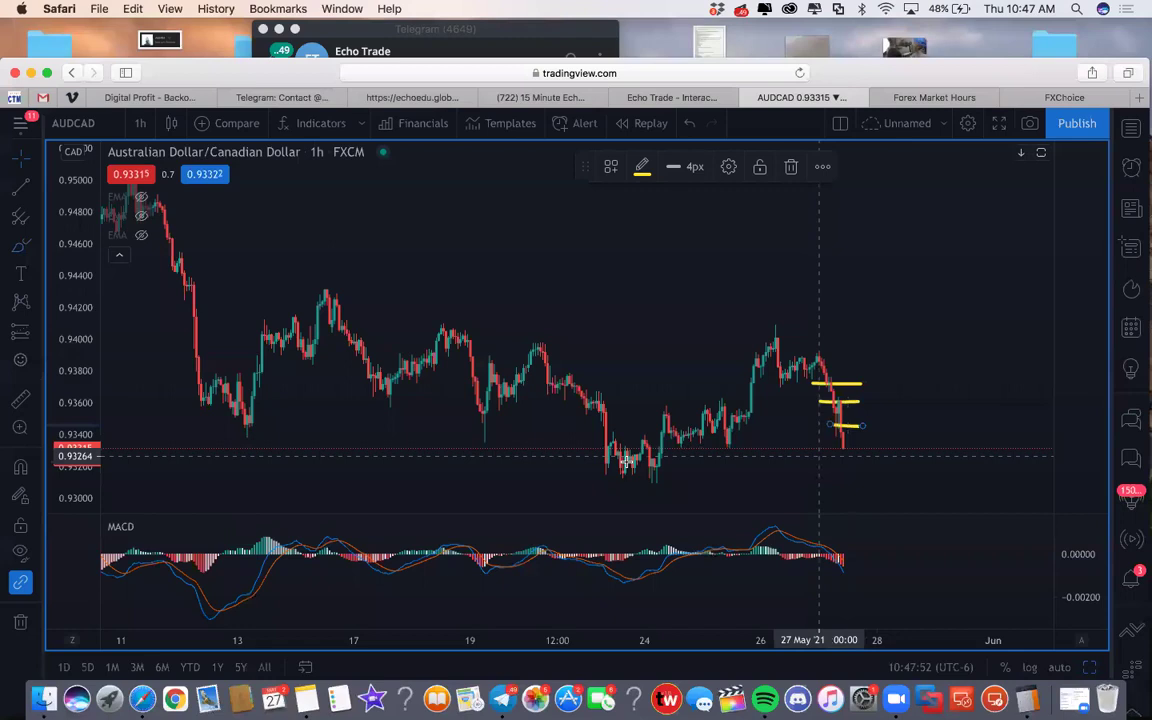
pyautogui.click(38, 245)
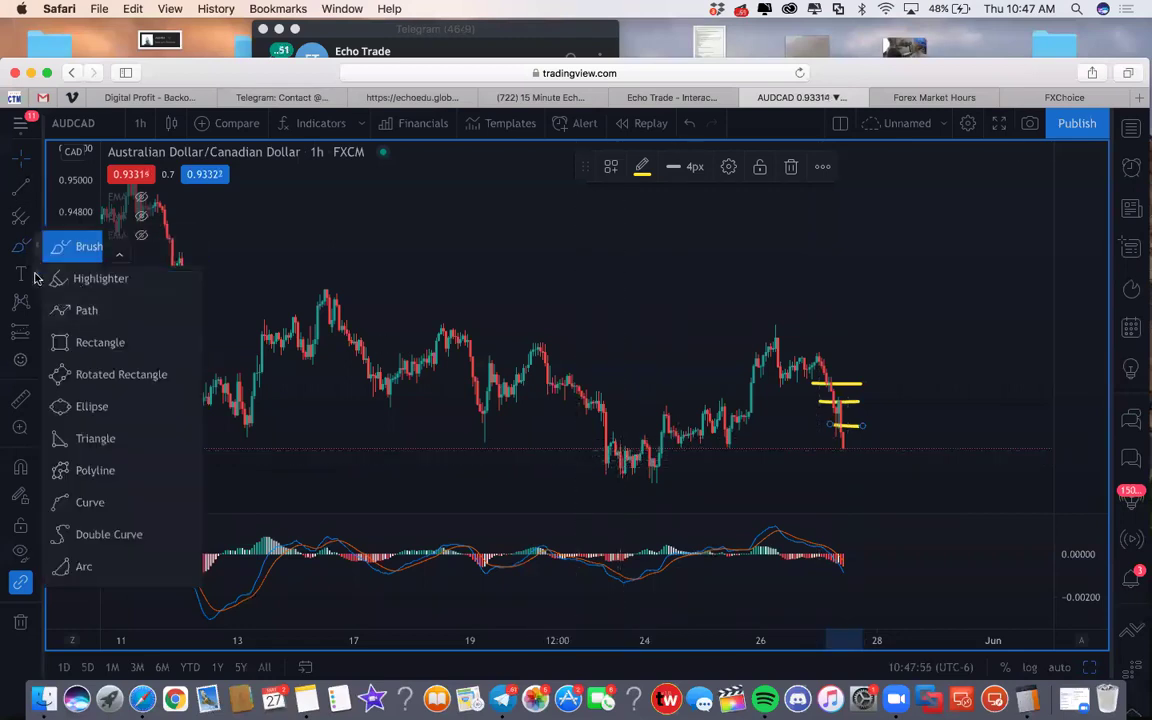
pyautogui.click(37, 276)
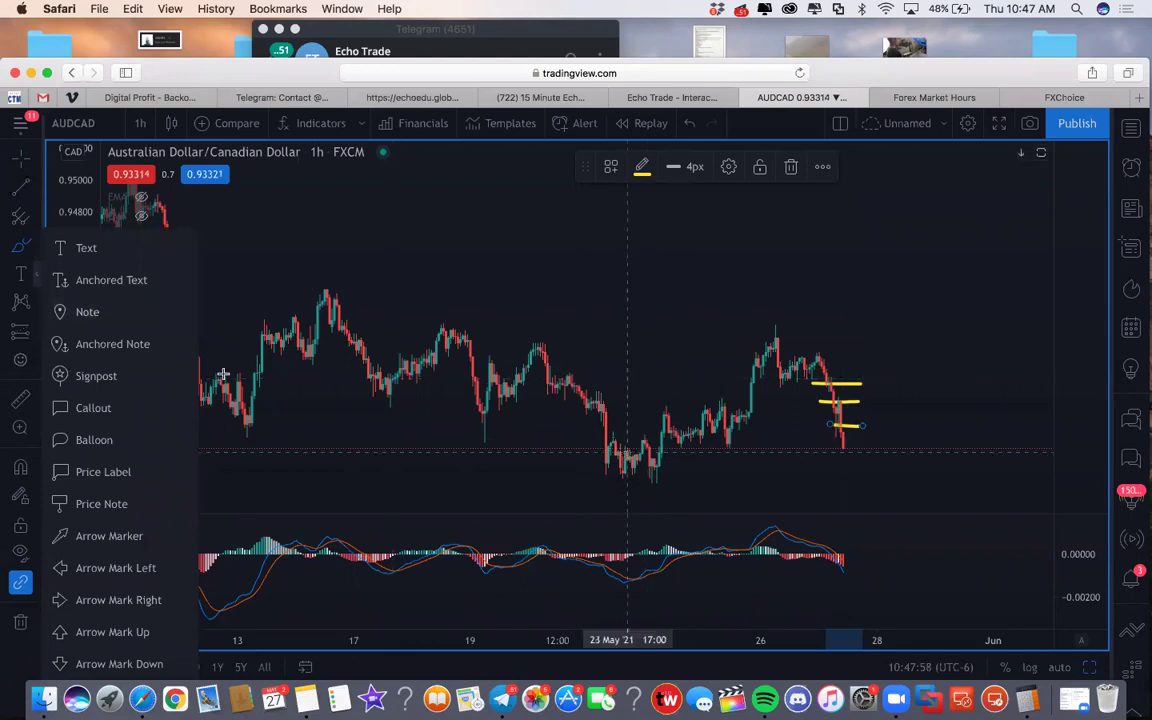
pyautogui.click(35, 250)
pyautogui.click(90, 339)
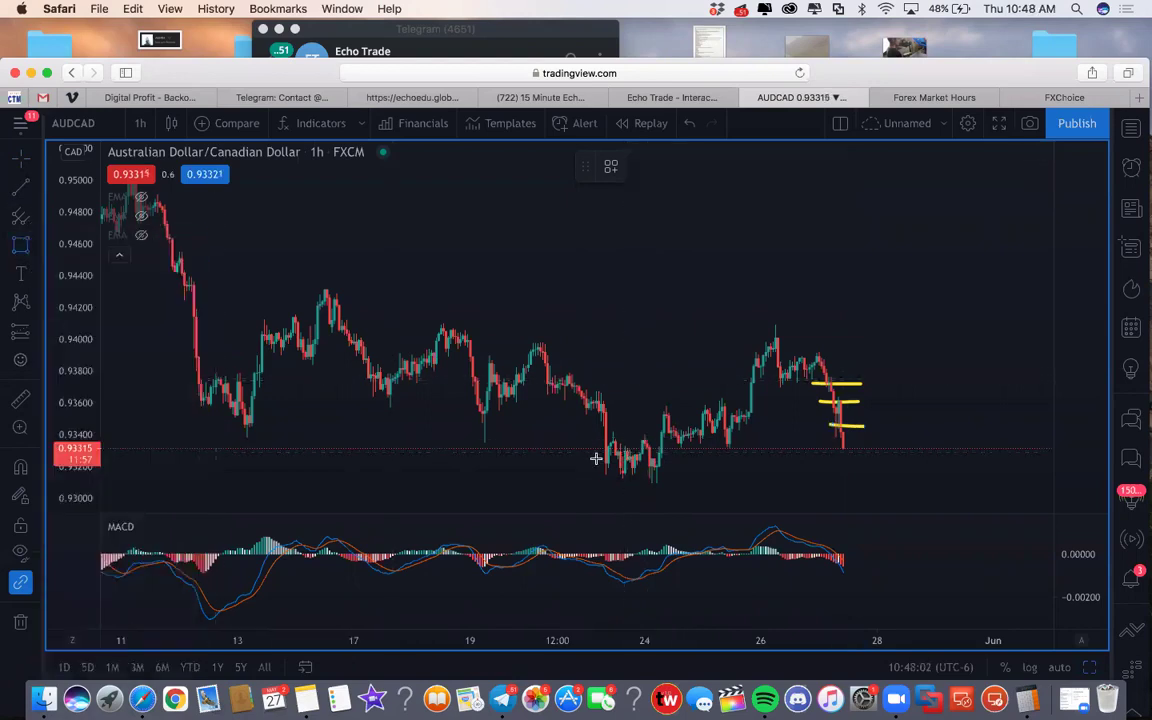
pyautogui.moveTo(567, 446)
pyautogui.mouseDown()
pyautogui.moveTo(859, 494)
pyautogui.moveTo(962, 463)
pyautogui.moveTo(993, 473)
pyautogui.mouseUp()
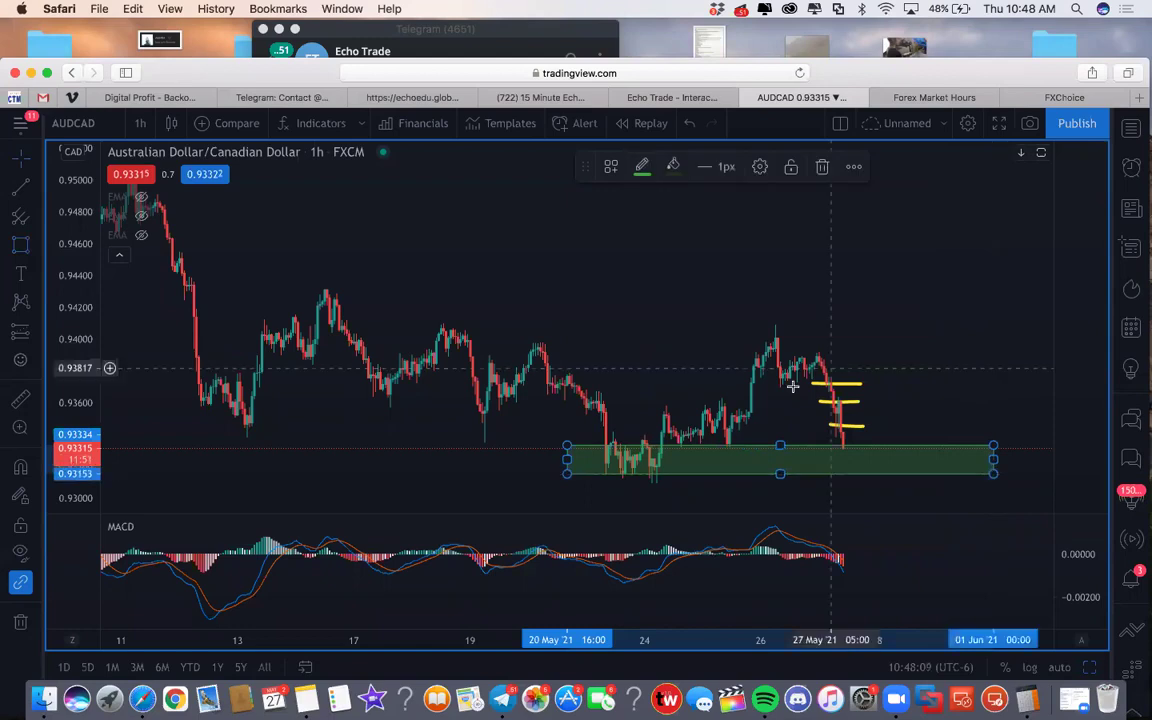
pyautogui.rightClick(858, 355)
pyautogui.click(766, 348)
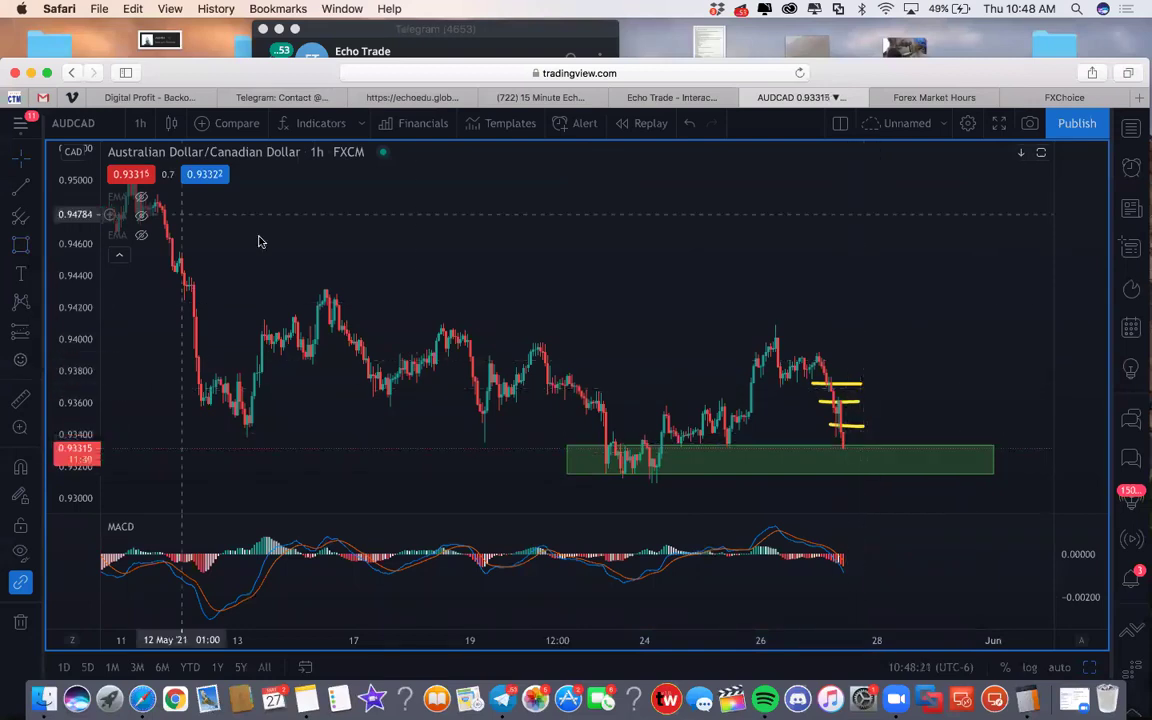
# Brush a yellow upward curve rising from the green demand zone
pyautogui.click(34, 242)
pyautogui.click(85, 250)
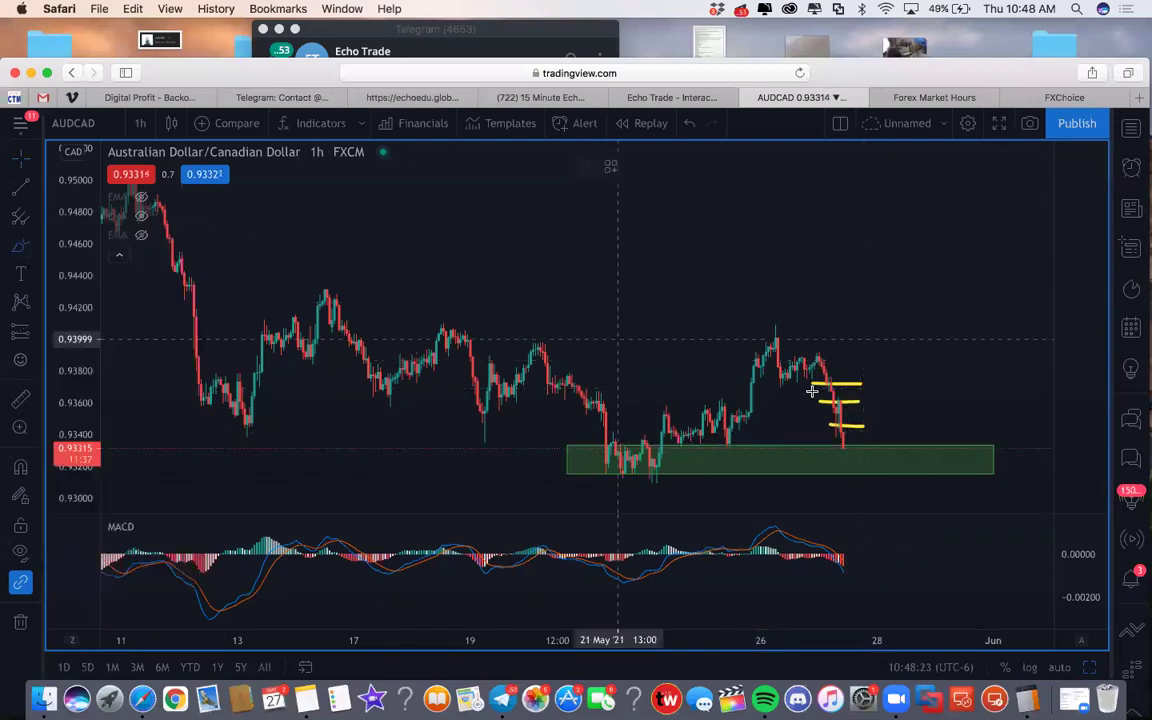
pyautogui.moveTo(855, 448); pyautogui.dragTo(890, 336)
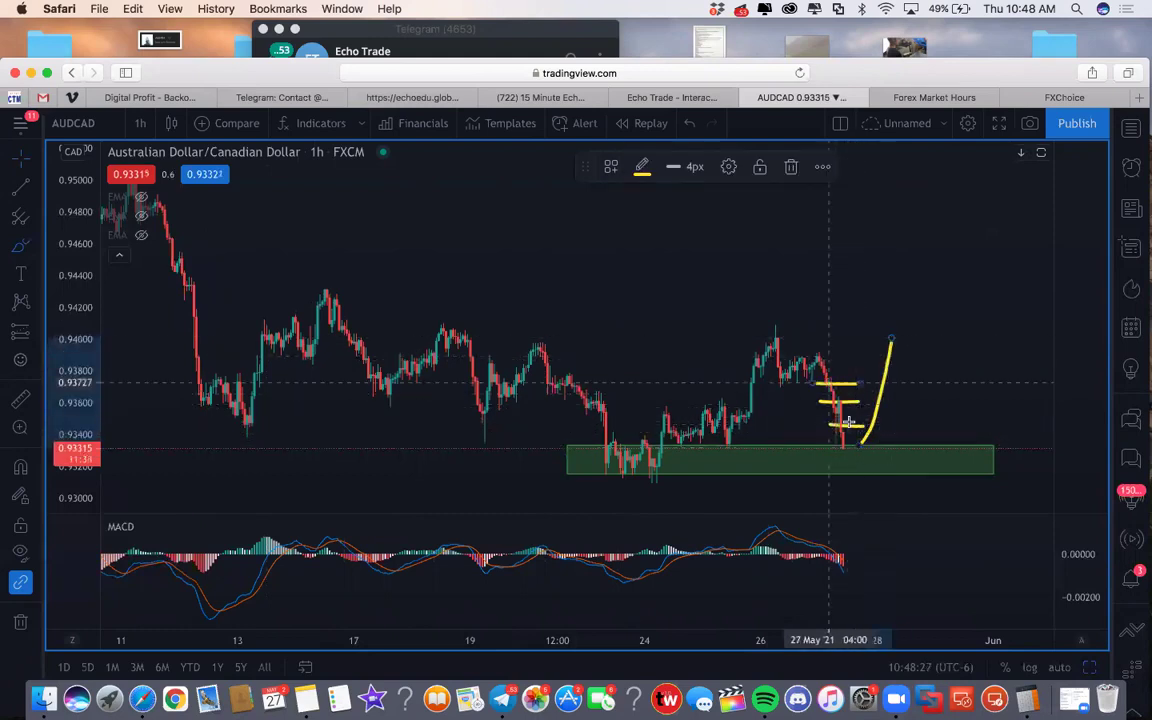
pyautogui.click(815, 297)
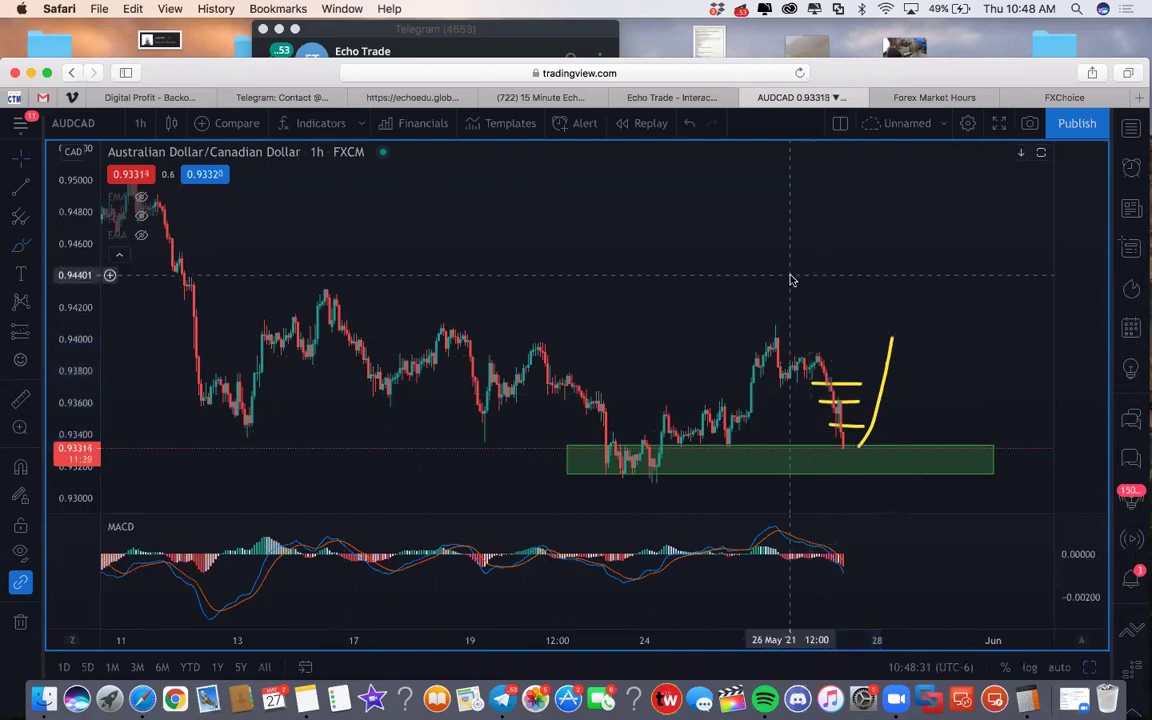